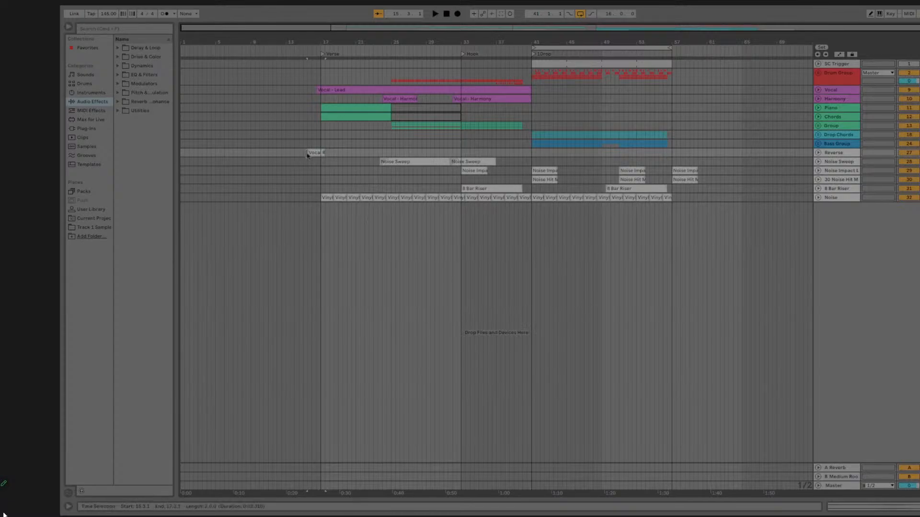
# Play the arrangement from the Vocal Reverse clip before the Verse marker, stop it, and open the audio preferences.
pyautogui.press('space')
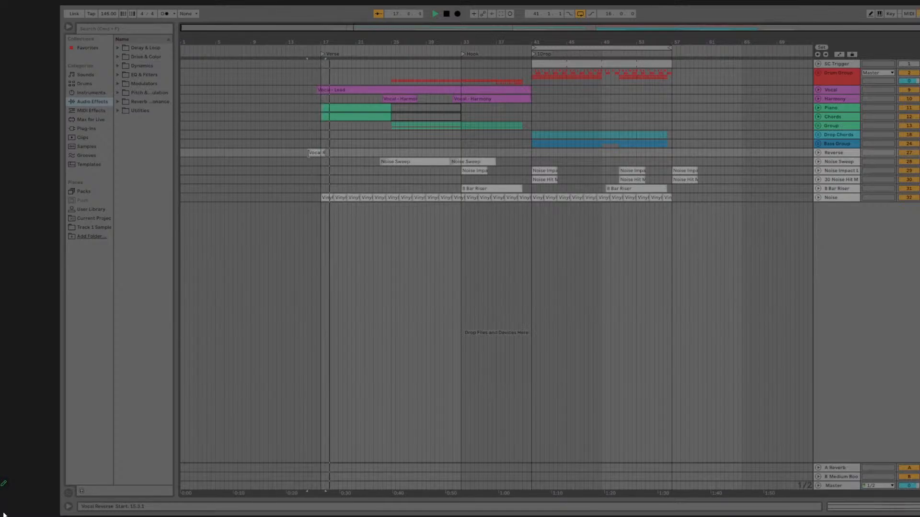
pyautogui.moveTo(165, 8)
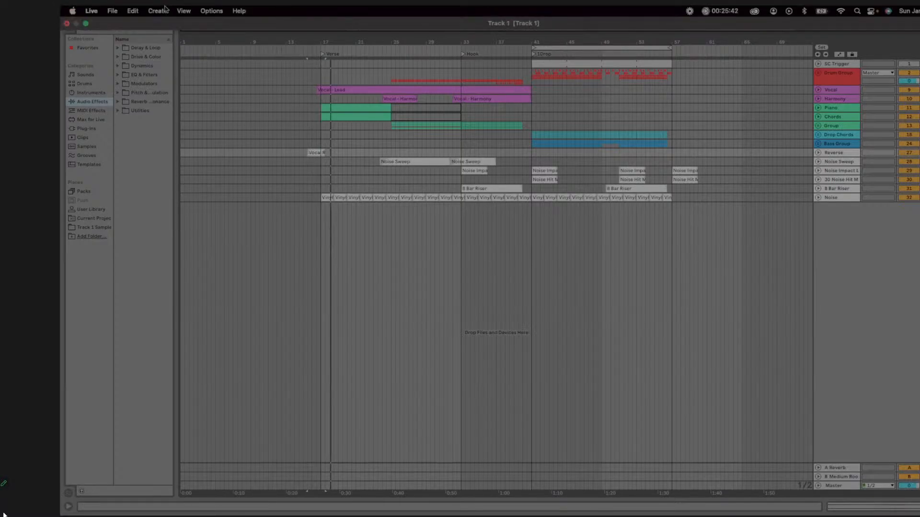
pyautogui.click(113, 10)
pyautogui.moveTo(91, 11)
pyautogui.click(106, 44)
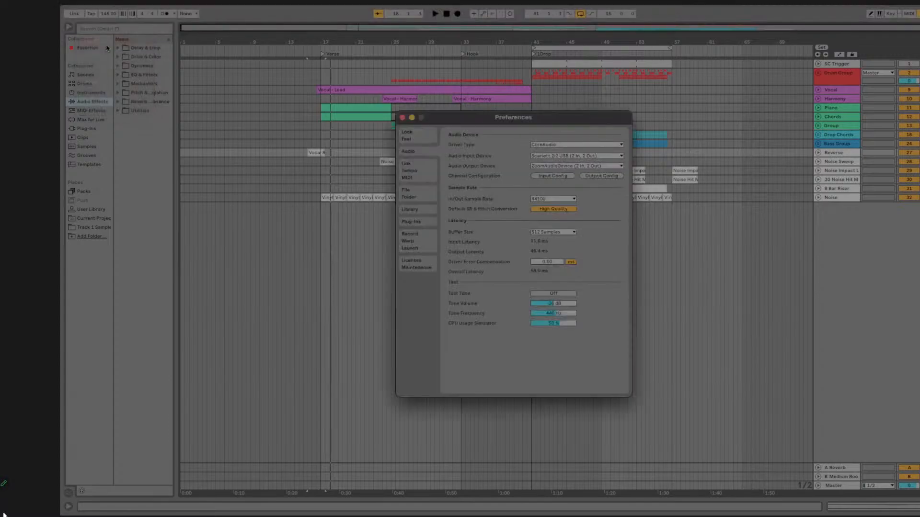
# Check the available audio input and output devices, keeping Scarlett 2i2 USB for input and ZoomAudioDevice for output.
pyautogui.click(550, 156)
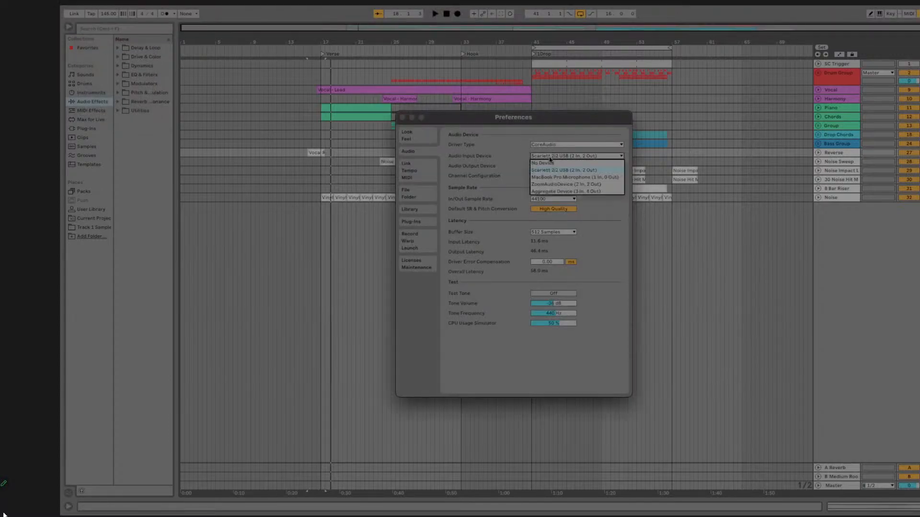
pyautogui.click(566, 185)
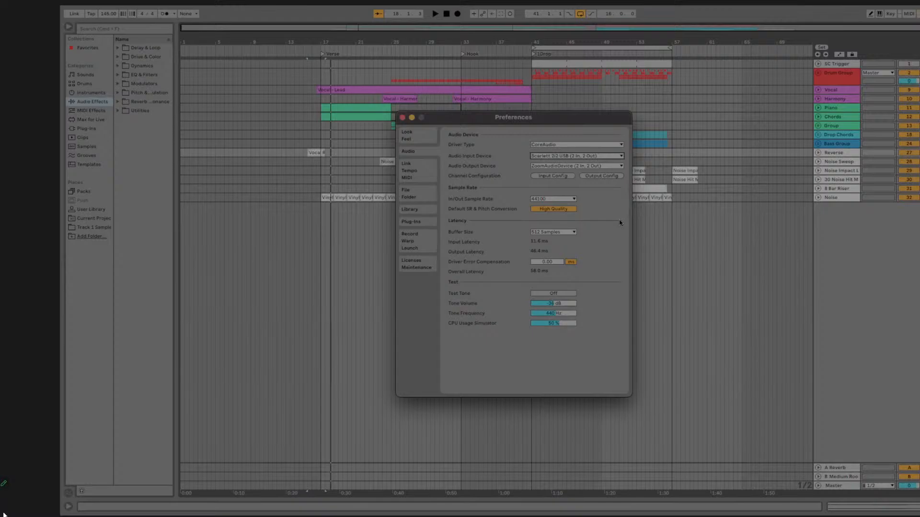
pyautogui.click(597, 167)
pyautogui.click(585, 201)
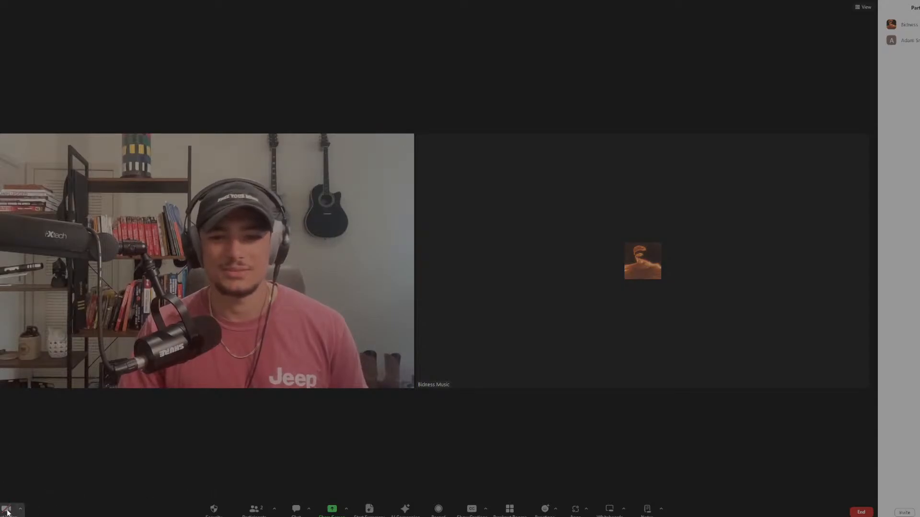
# Switch to the Zoom meeting, turn on the camera, and enlarge the participant videos beside the shared screen.
pyautogui.click(7, 512)
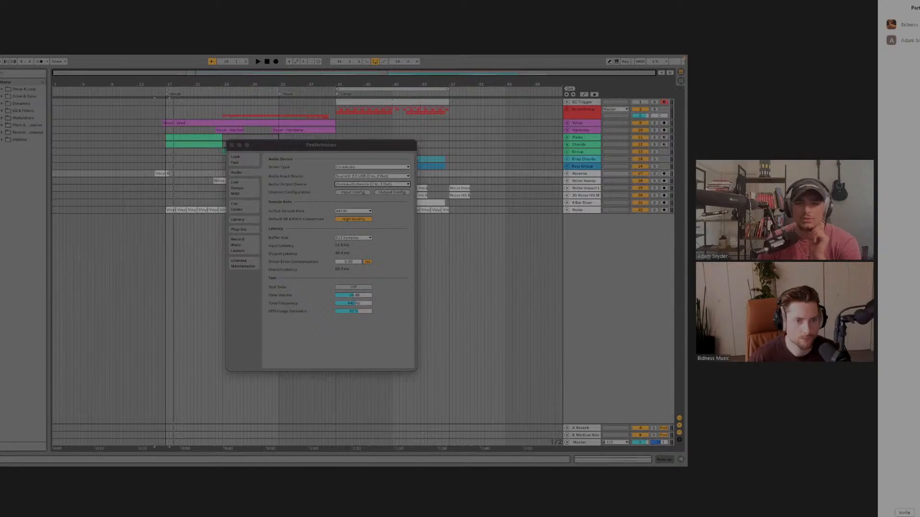
pyautogui.hotkey('alt', 'Tab')
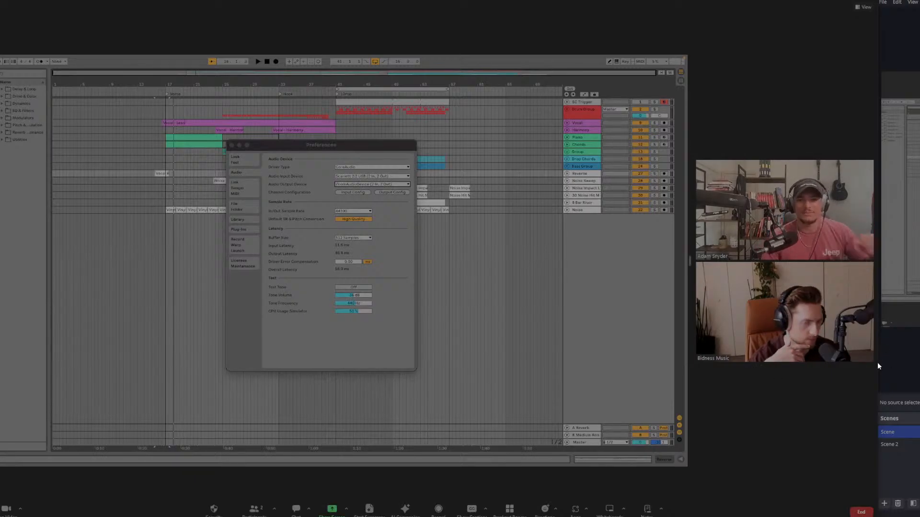
pyautogui.moveTo(878, 361); pyautogui.dragTo(919, 367)
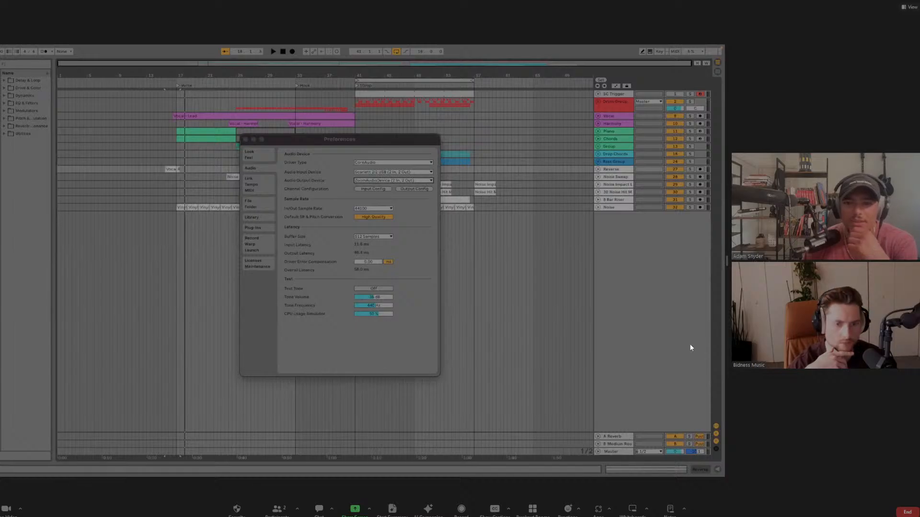
pyautogui.moveTo(727, 356); pyautogui.dragTo(648, 380)
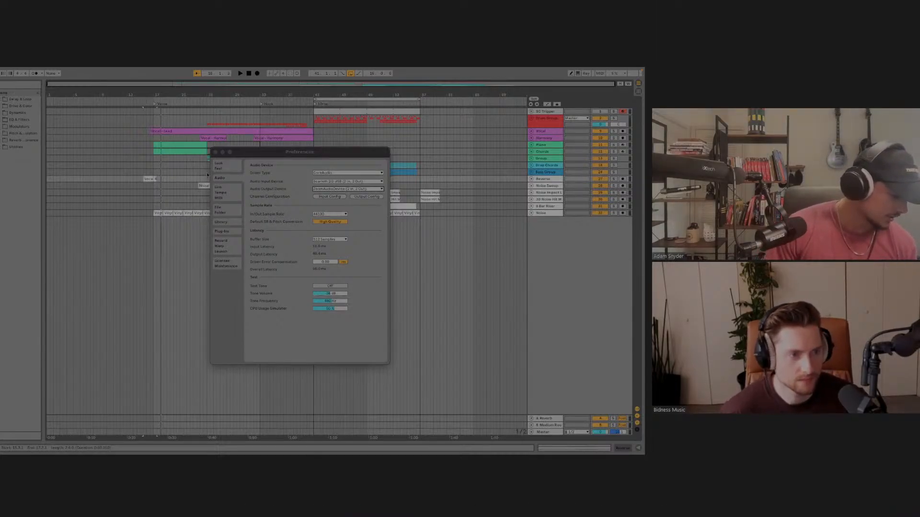
# Close the preferences and open the Vocal Reverse clip's waveform to test its playback.
pyautogui.click(215, 151)
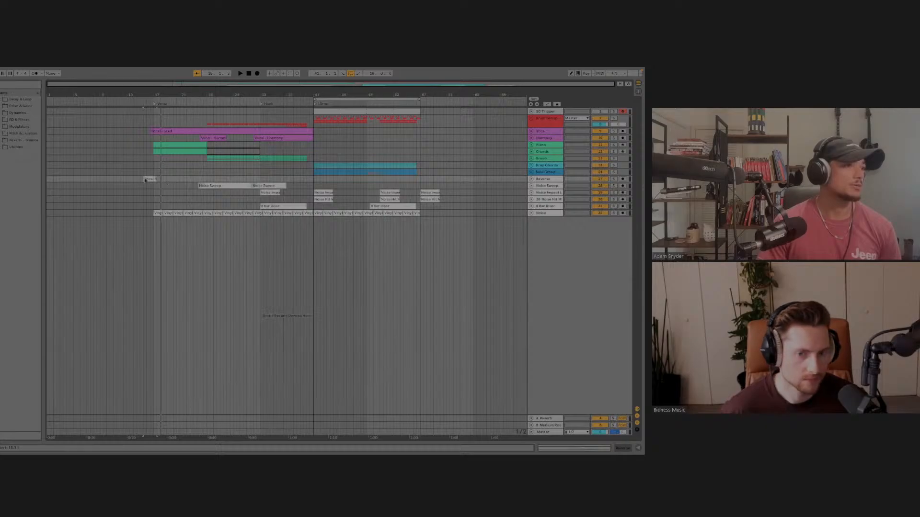
pyautogui.doubleClick(145, 179)
pyautogui.press('space')
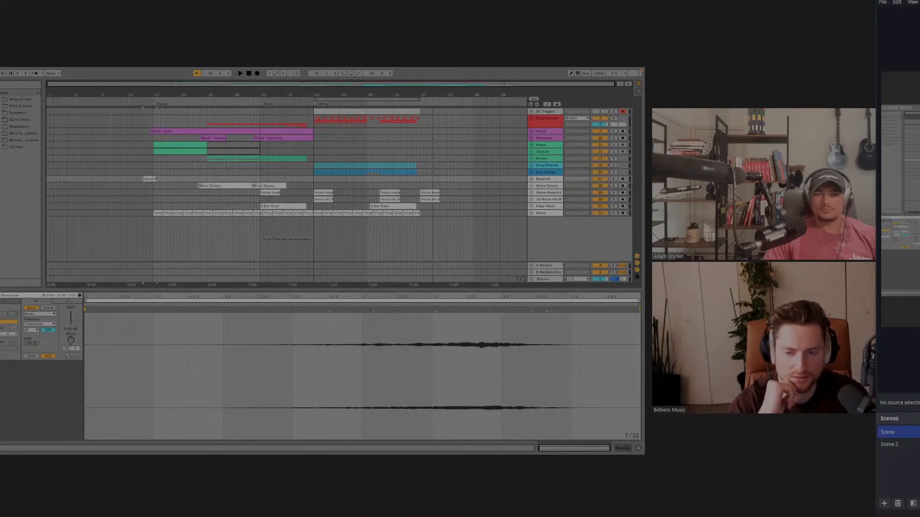
# Open the output configuration in the audio preferences and toggle the stereo 1/2 output off and back on.
pyautogui.moveTo(267, 513)
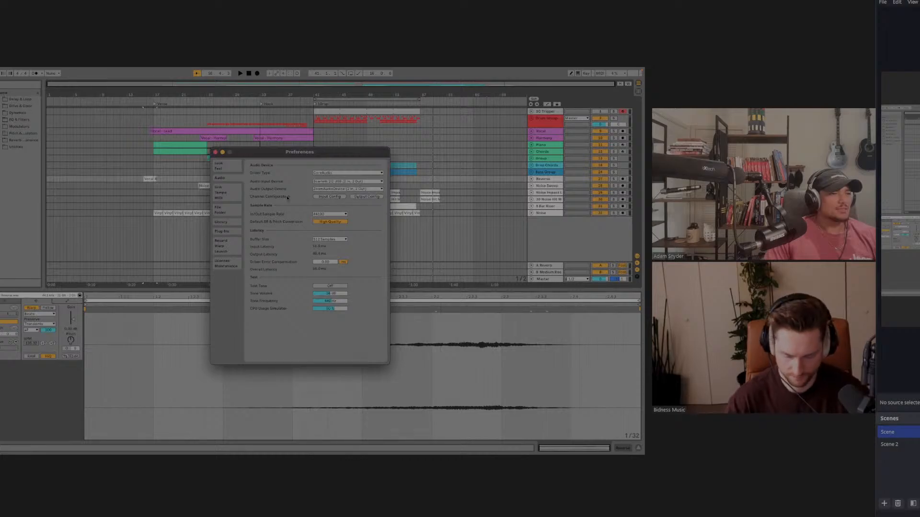
pyautogui.click(366, 197)
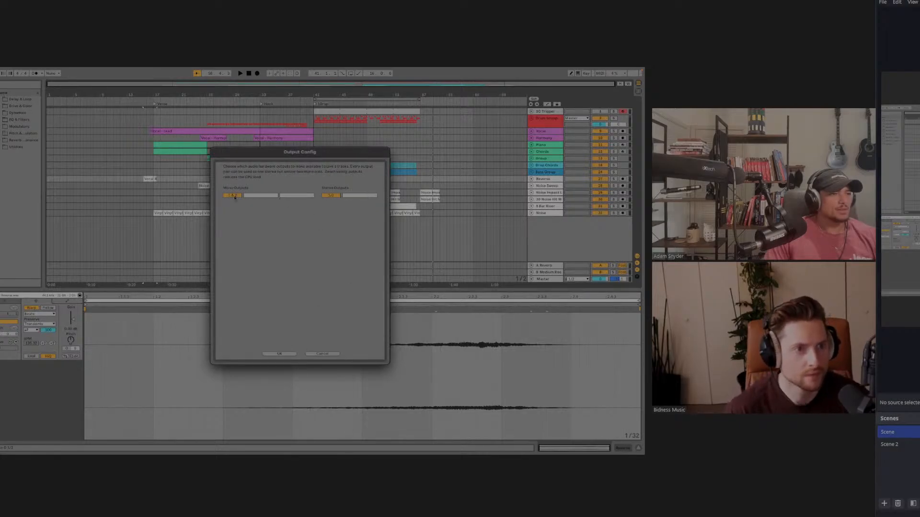
pyautogui.click(331, 195)
pyautogui.click(336, 196)
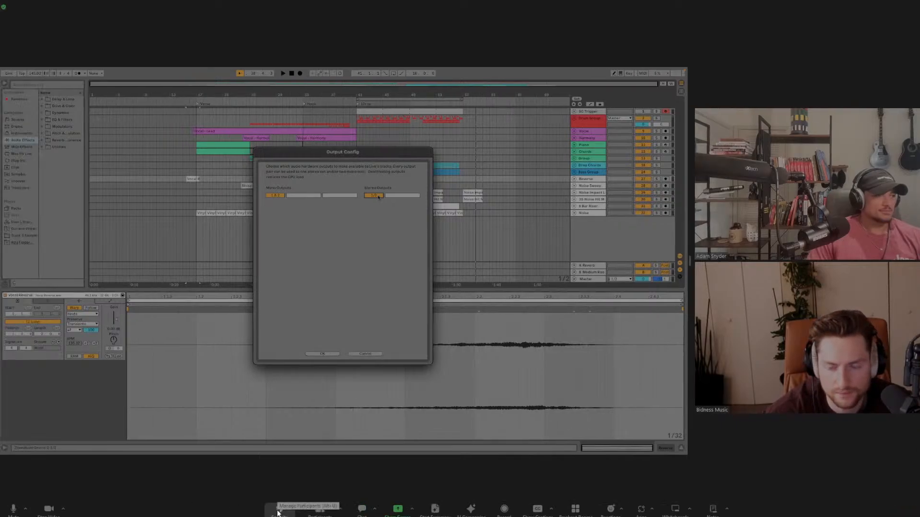
# Open the Zoom home window and the Zoom settings, moving both away from the shared screen onto the adjacent monitor.
pyautogui.click(237, 510)
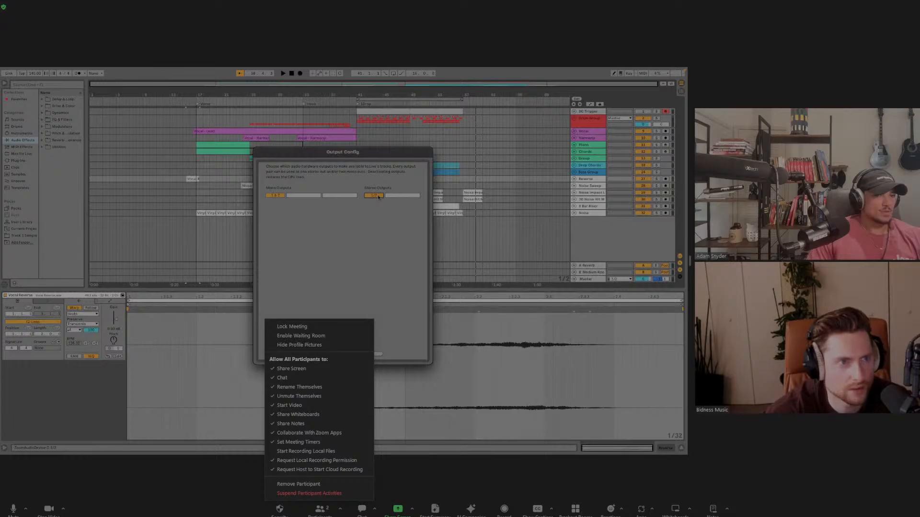
pyautogui.press('Escape')
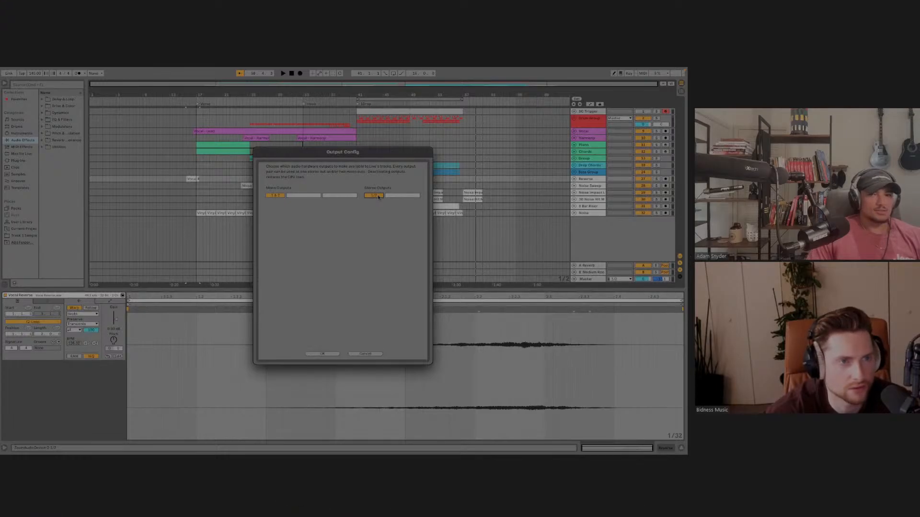
pyautogui.moveTo(347, 514)
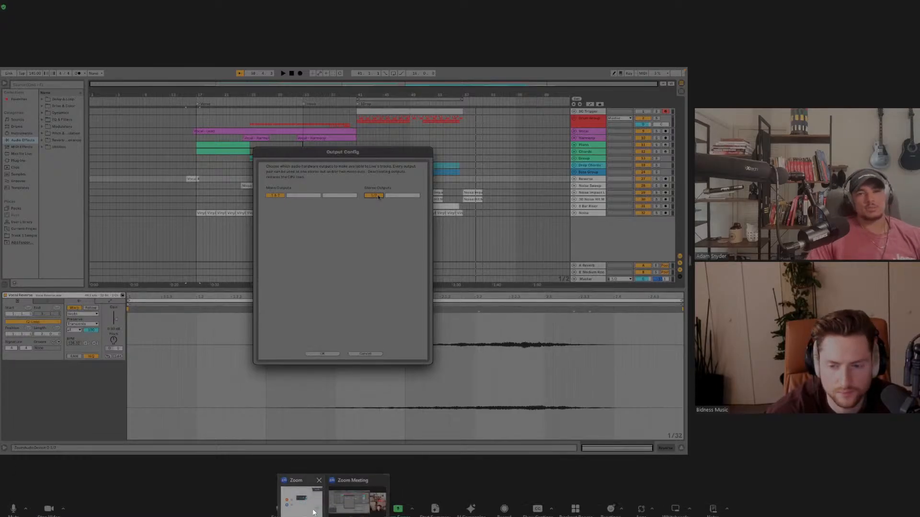
pyautogui.click(312, 510)
pyautogui.moveTo(499, 48); pyautogui.dragTo(867, 41)
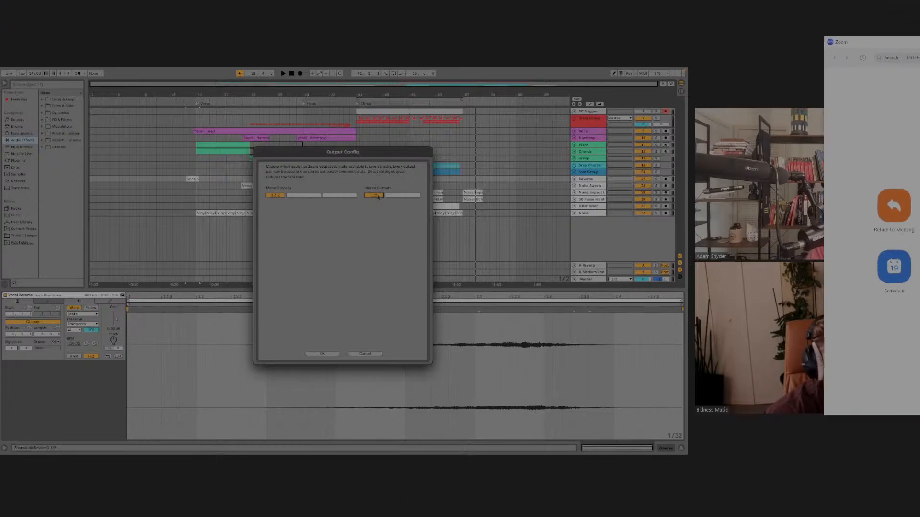
pyautogui.moveTo(823, 276); pyautogui.dragTo(919, 276)
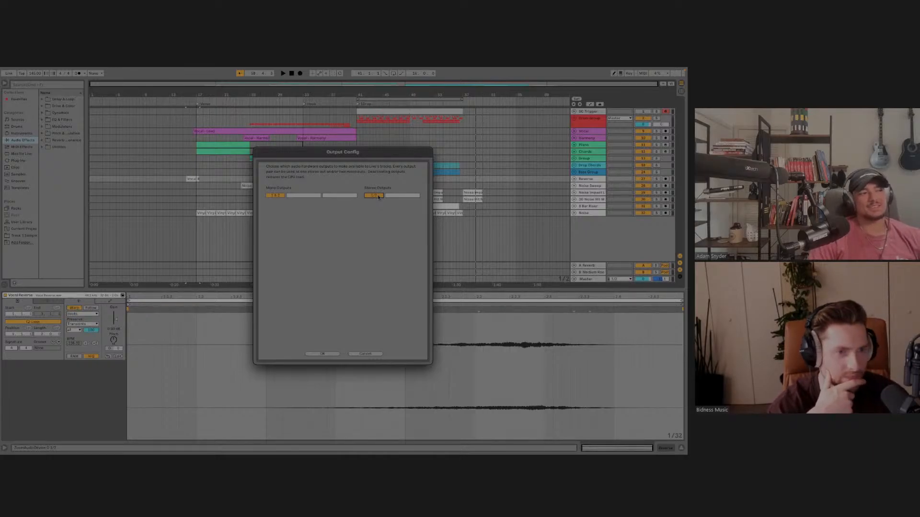
pyautogui.press('super+comma')
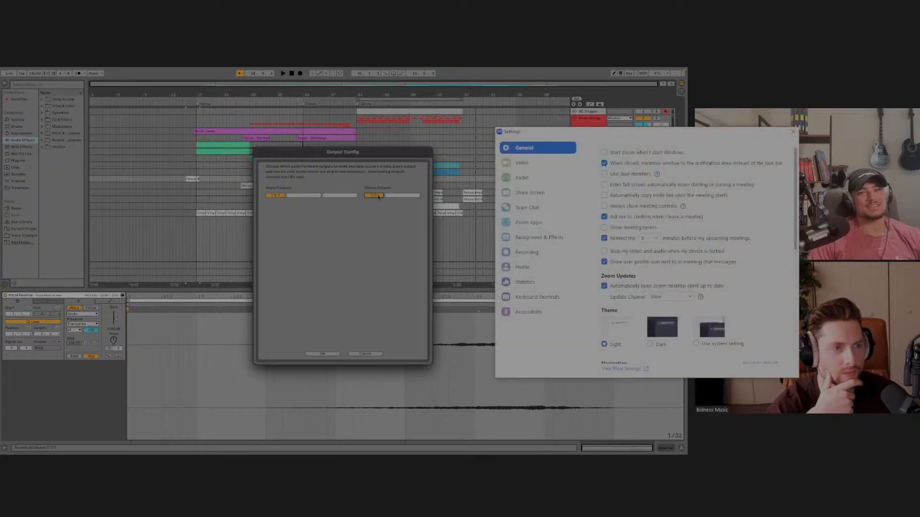
pyautogui.moveTo(641, 138); pyautogui.dragTo(919, 141)
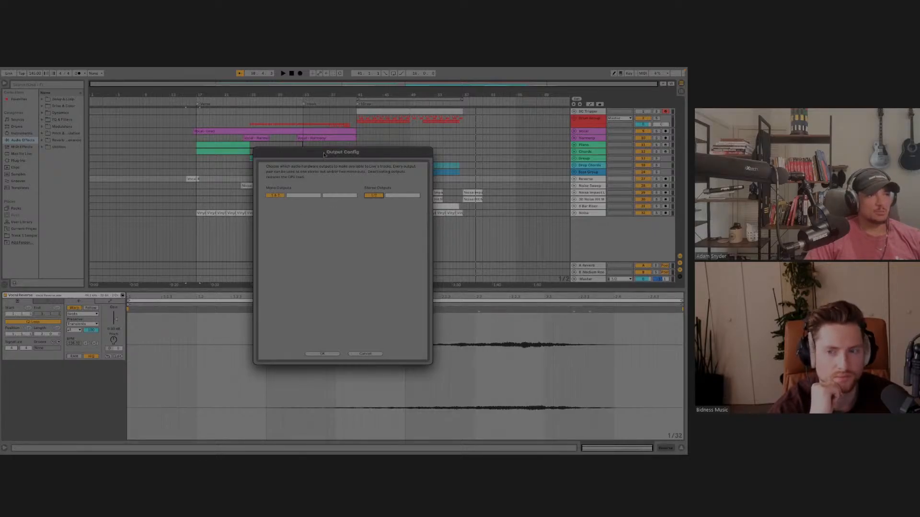
# Toggle the mono 1 & 2 and stereo 1/2 outputs, leave both enabled, apply the output configuration, and close the preferences.
pyautogui.moveTo(323, 154); pyautogui.dragTo(338, 154)
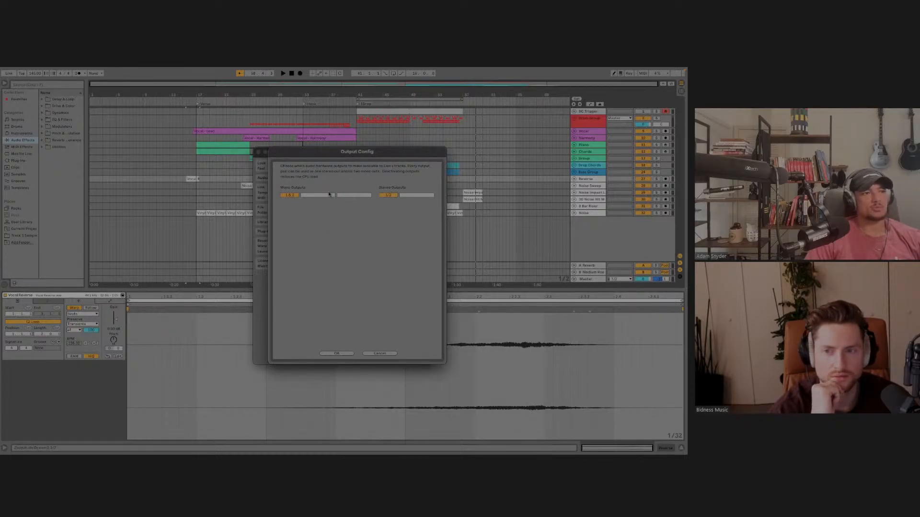
pyautogui.click(291, 196)
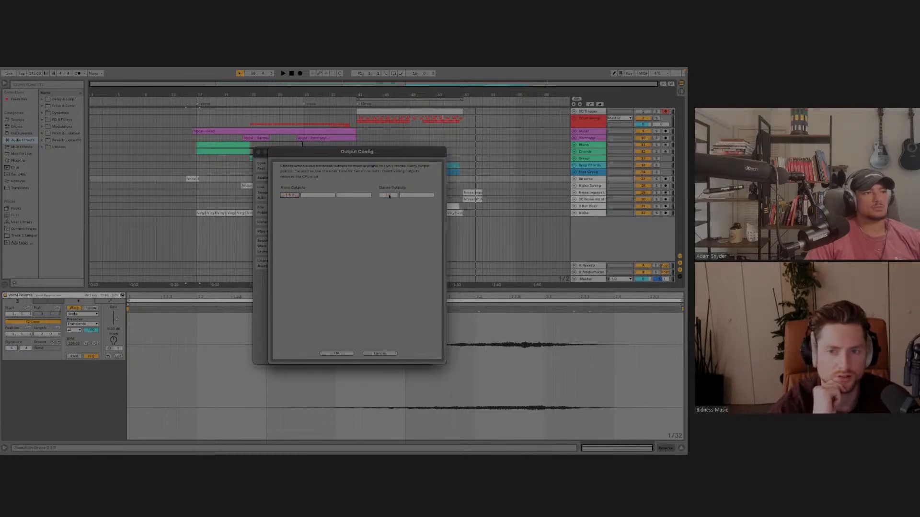
pyautogui.click(286, 196)
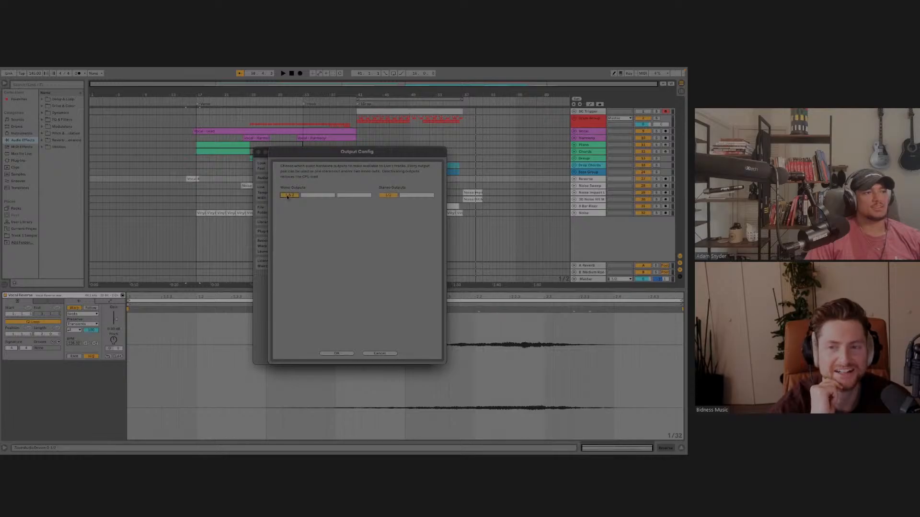
pyautogui.click(390, 197)
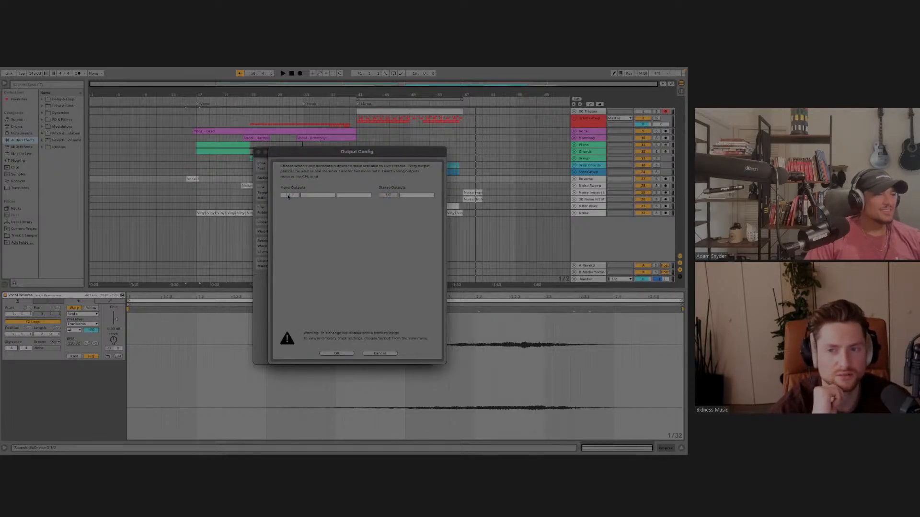
pyautogui.click(392, 196)
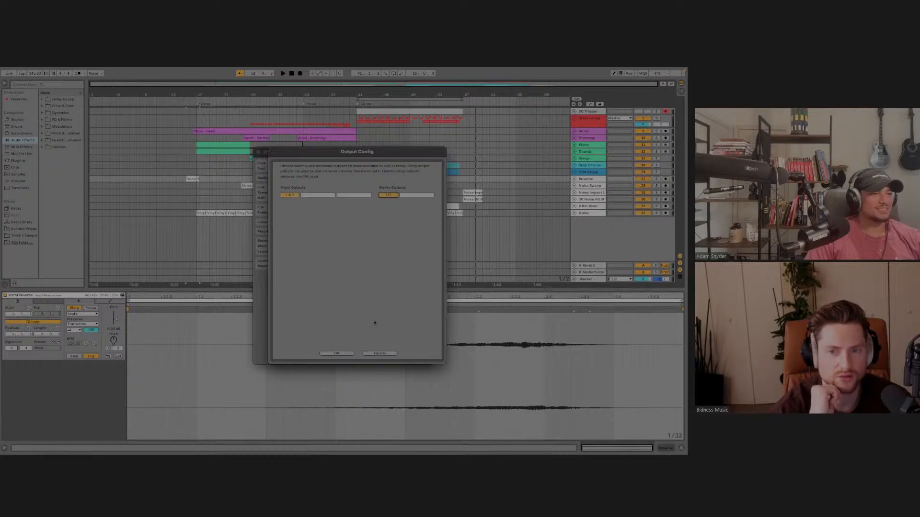
pyautogui.click(336, 354)
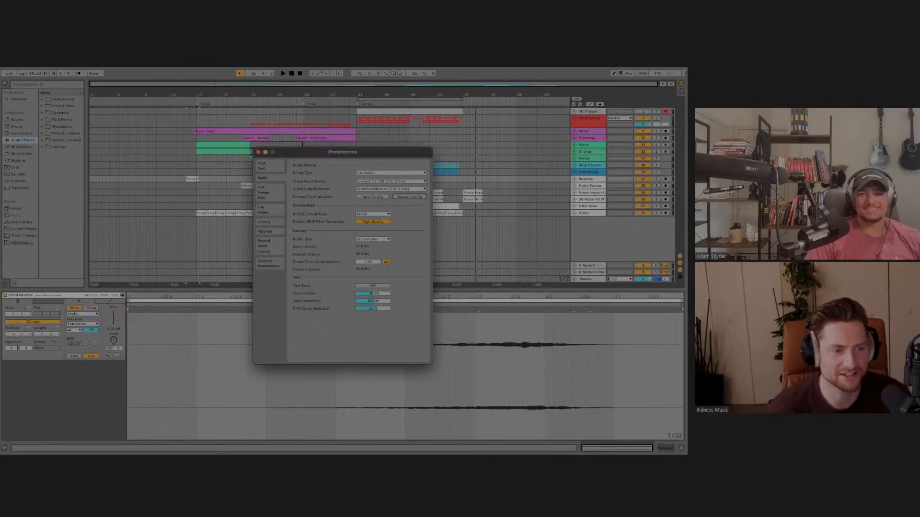
pyautogui.click(257, 152)
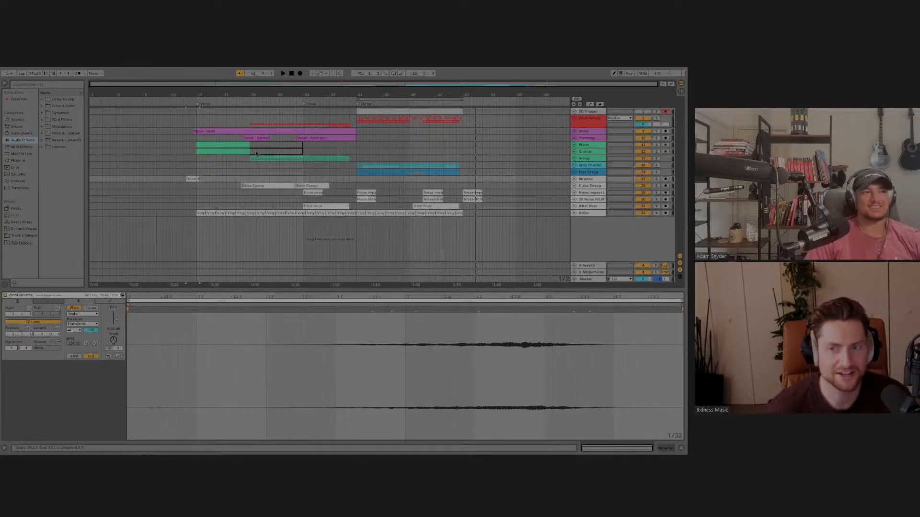
# Play the arrangement from shortly before the Drop marker into the drop section, and stop playback.
pyautogui.click(350, 118)
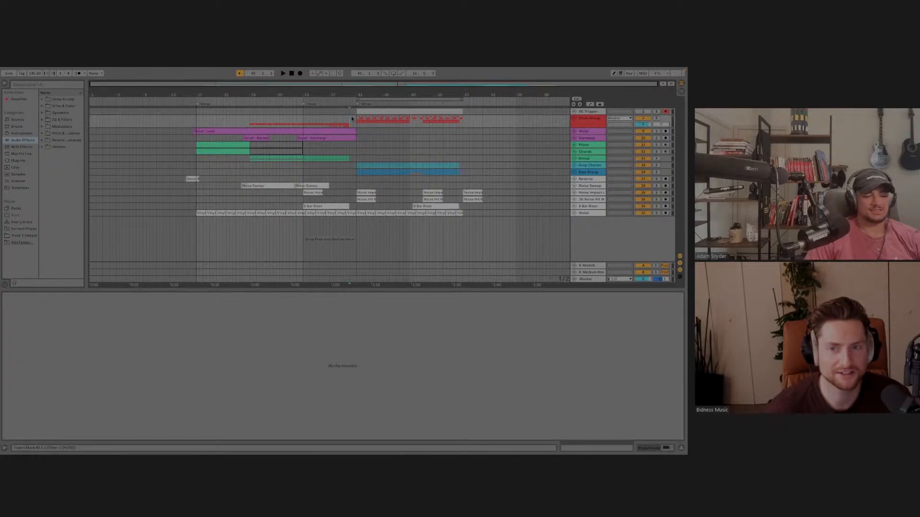
pyautogui.click(342, 114)
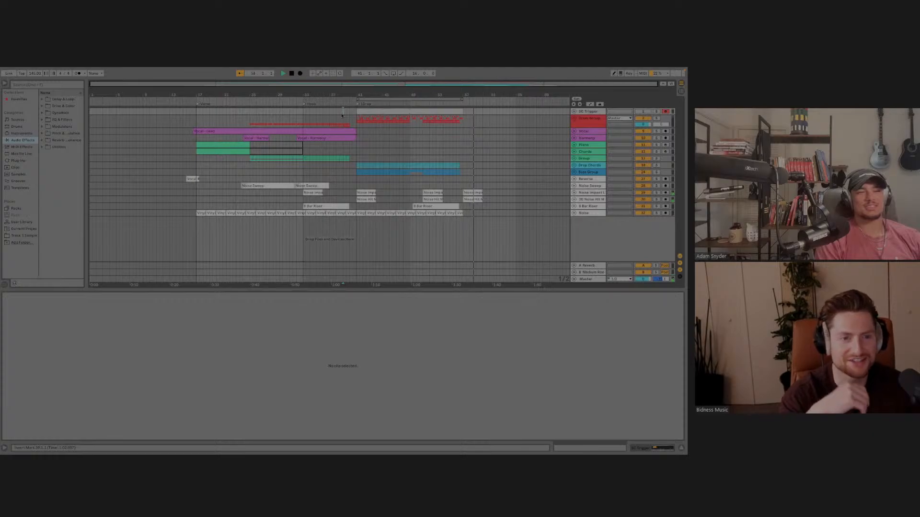
pyautogui.press('space')
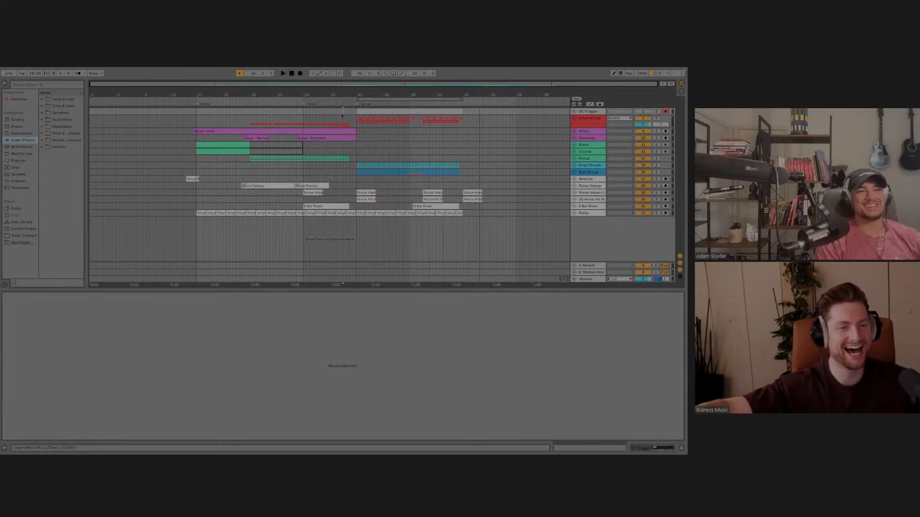
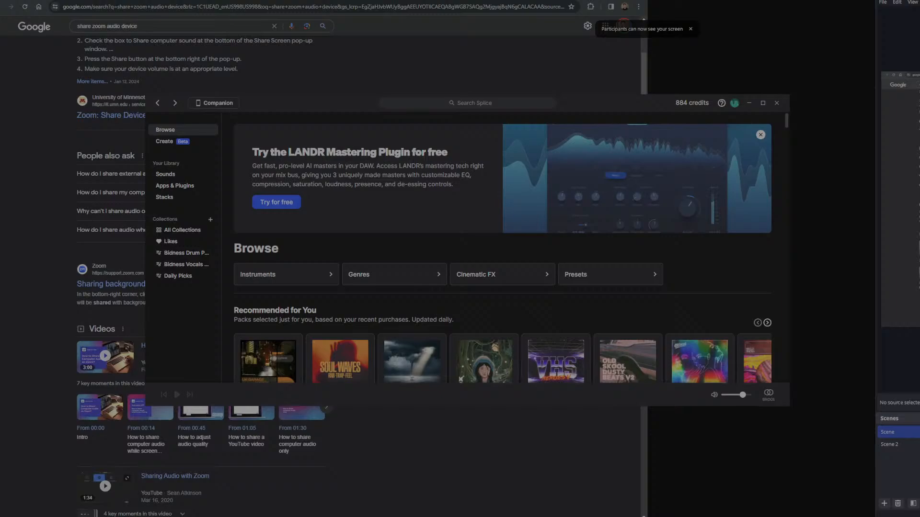
# Move the Zoom participant video panel clear of the meeting controls and switch the share to the Splice Desktop window.
pyautogui.moveTo(637, 4); pyautogui.dragTo(777, 10)
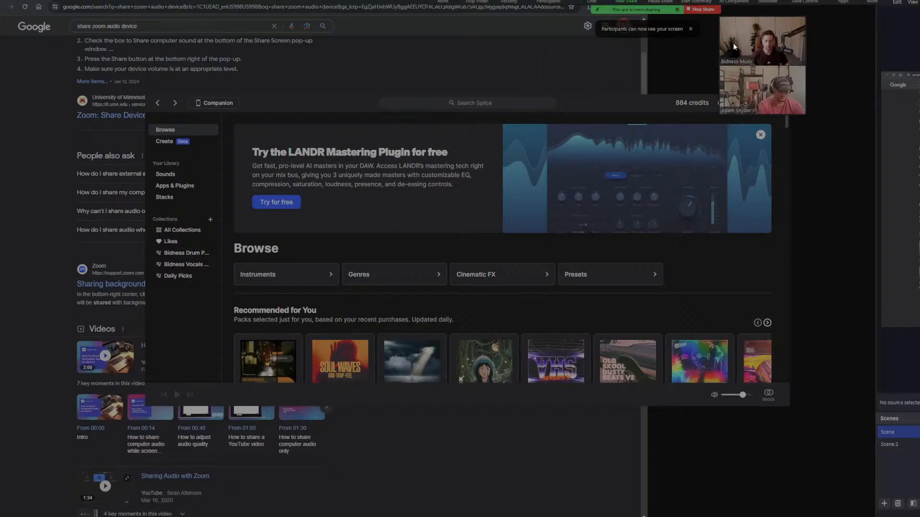
pyautogui.click(635, 2)
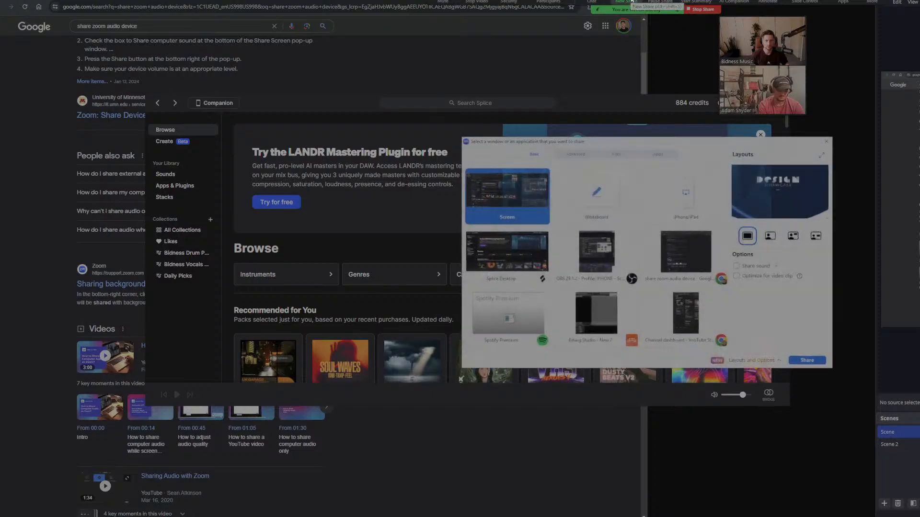
pyautogui.click(537, 263)
pyautogui.click(808, 360)
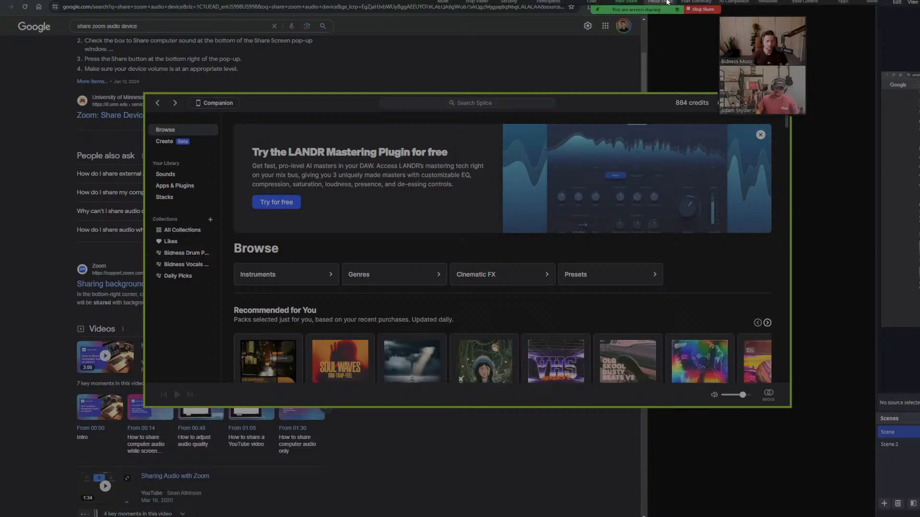
# Switch the Zoom share to Portion of Screen and stretch the share frame to cover the whole monitor.
pyautogui.click(629, 2)
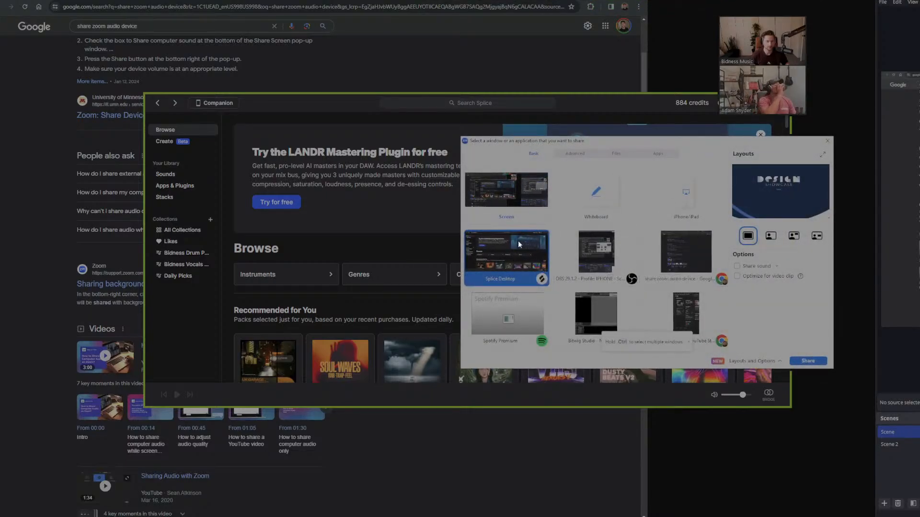
pyautogui.click(576, 154)
pyautogui.click(615, 205)
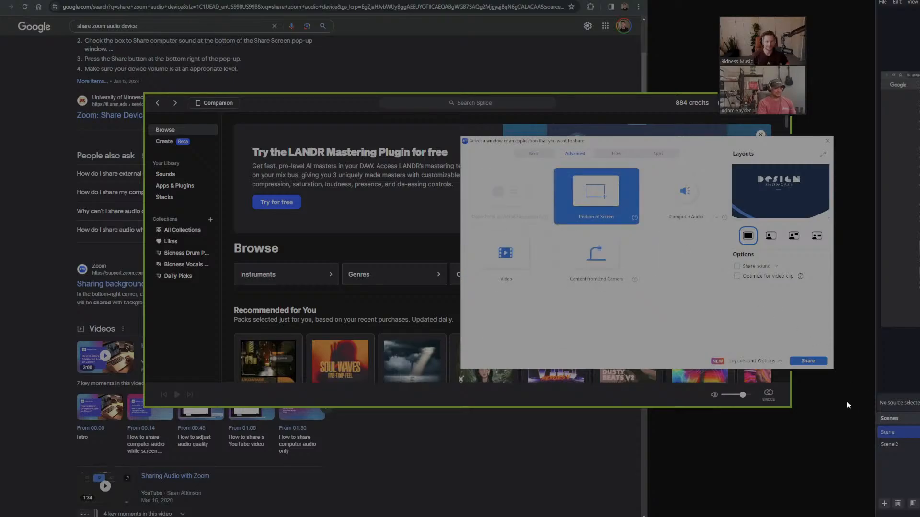
pyautogui.click(808, 361)
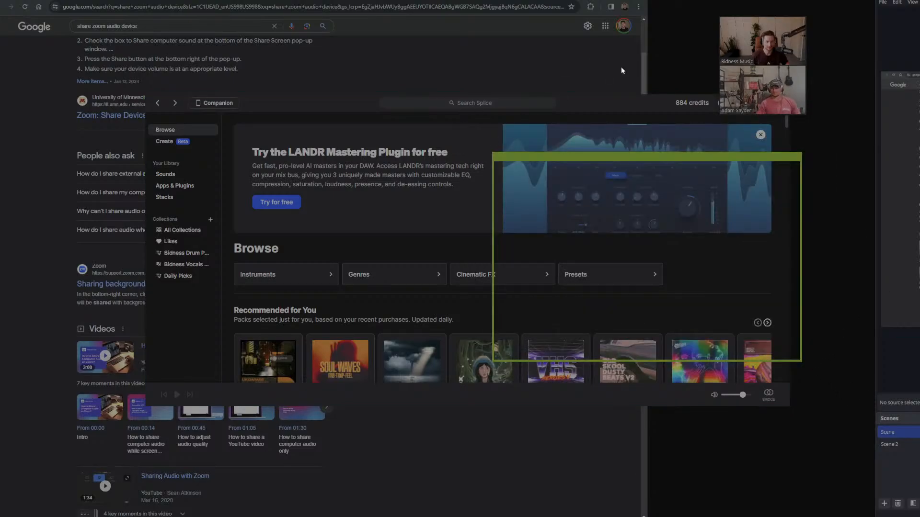
pyautogui.moveTo(493, 160); pyautogui.dragTo(25, 0)
pyautogui.moveTo(800, 361); pyautogui.dragTo(873, 516)
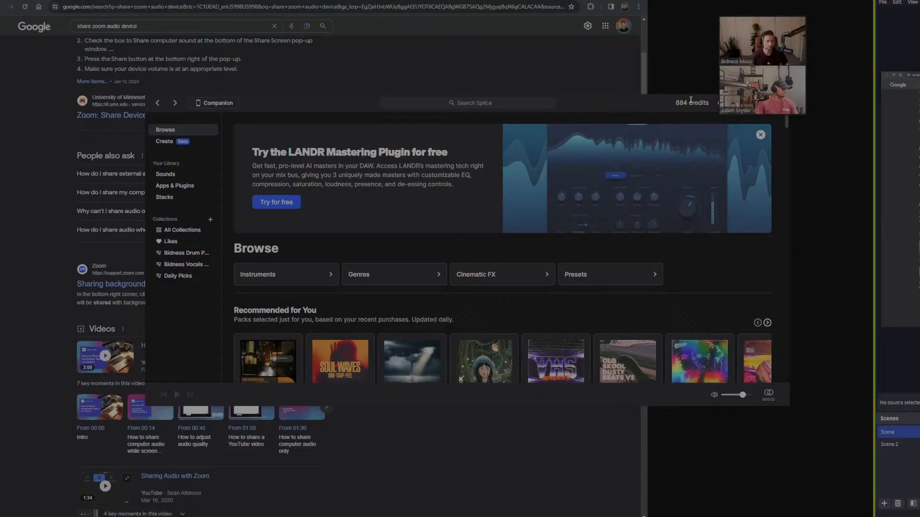
# Move the Splice window lower on the monitor and minimize the browser window behind it.
pyautogui.moveTo(642, 102); pyautogui.dragTo(548, 185)
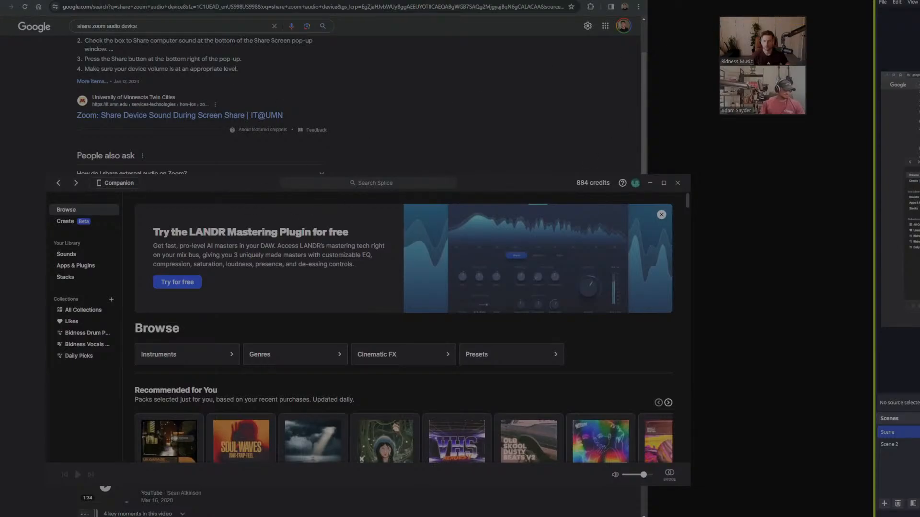
pyautogui.moveTo(588, 1); pyautogui.dragTo(590, 38)
pyautogui.click(603, 31)
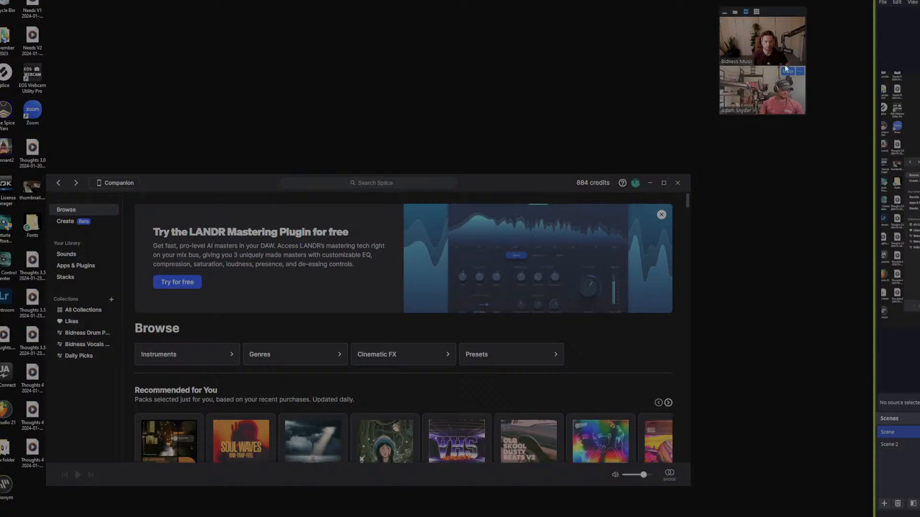
# Show the Zoom participants in gallery view, then move and enlarge the video panel to the monitor's full height beside Splice.
pyautogui.click(756, 12)
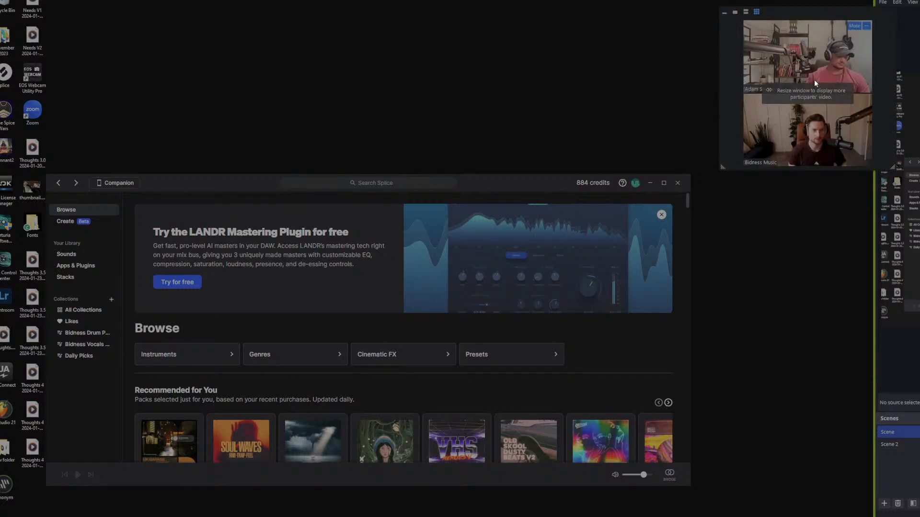
pyautogui.moveTo(873, 168); pyautogui.dragTo(900, 279)
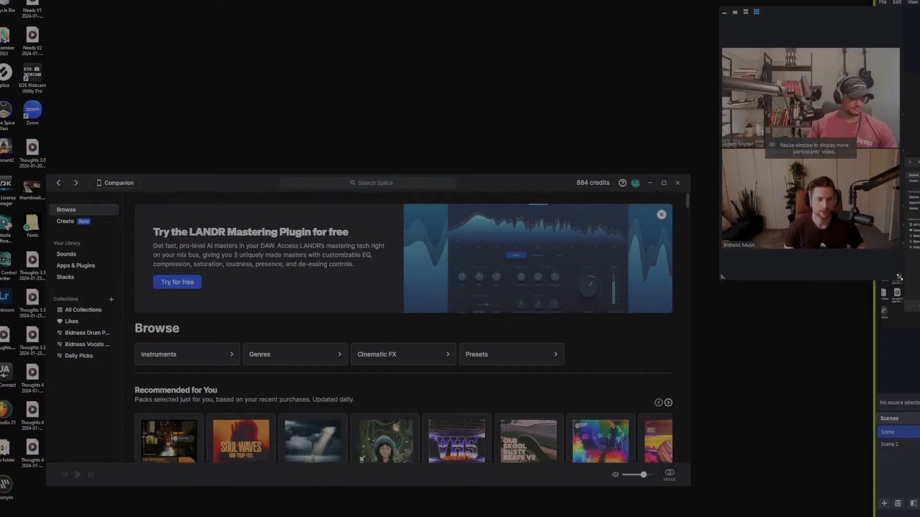
pyautogui.moveTo(812, 13); pyautogui.dragTo(767, 4)
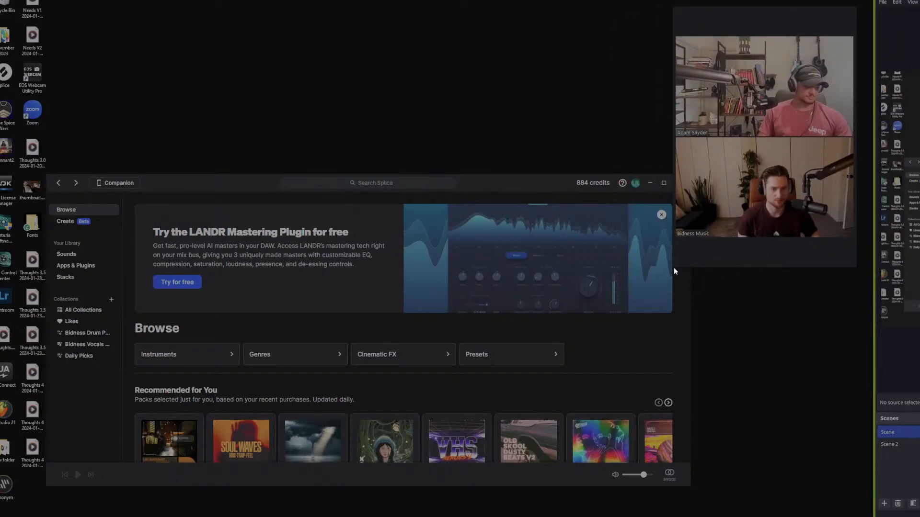
pyautogui.scroll(-10, 687, 287)
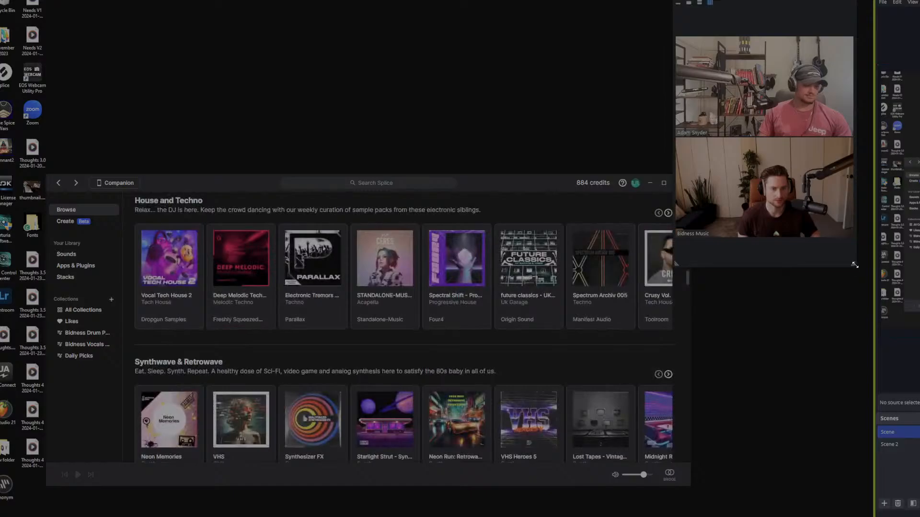
pyautogui.moveTo(855, 265); pyautogui.dragTo(872, 514)
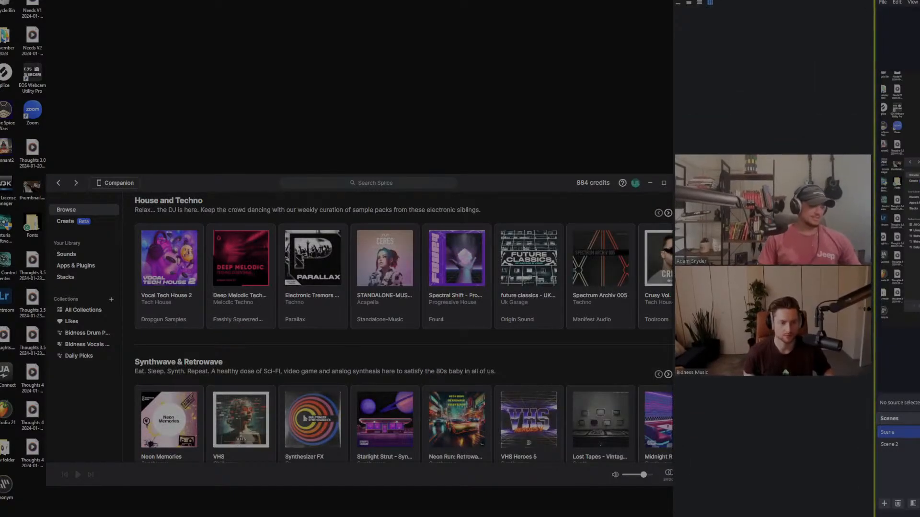
# Enlarge the Splice window to fill the space beside the video panel, and narrow the share frame and panel to fit together.
pyautogui.moveTo(488, 184); pyautogui.dragTo(429, 4)
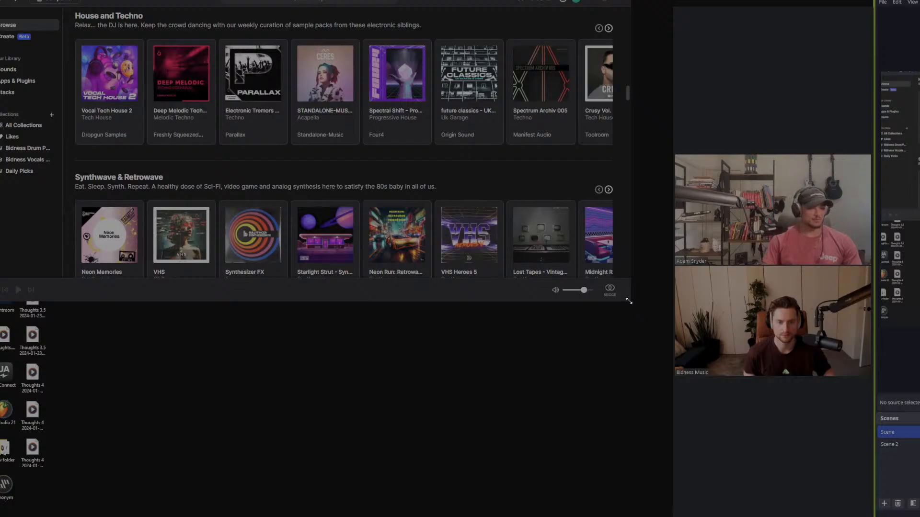
pyautogui.moveTo(630, 303); pyautogui.dragTo(670, 513)
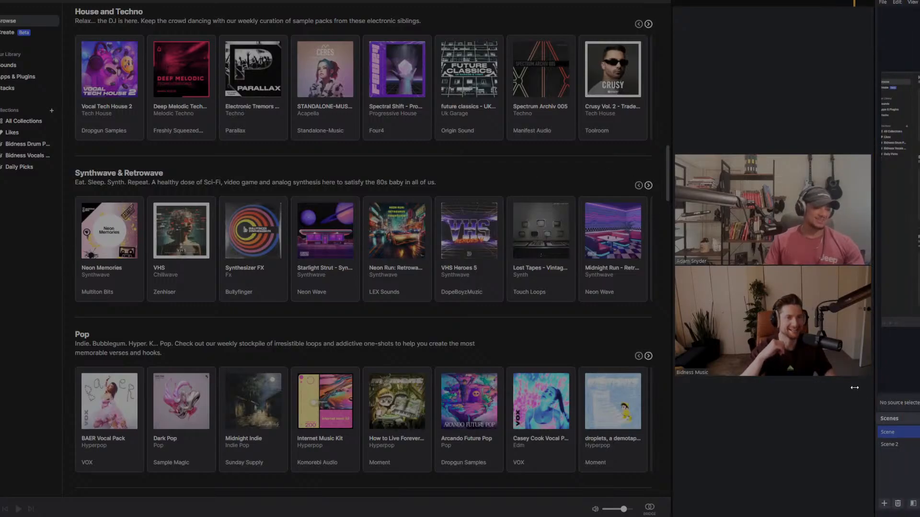
pyautogui.moveTo(874, 354); pyautogui.dragTo(919, 363)
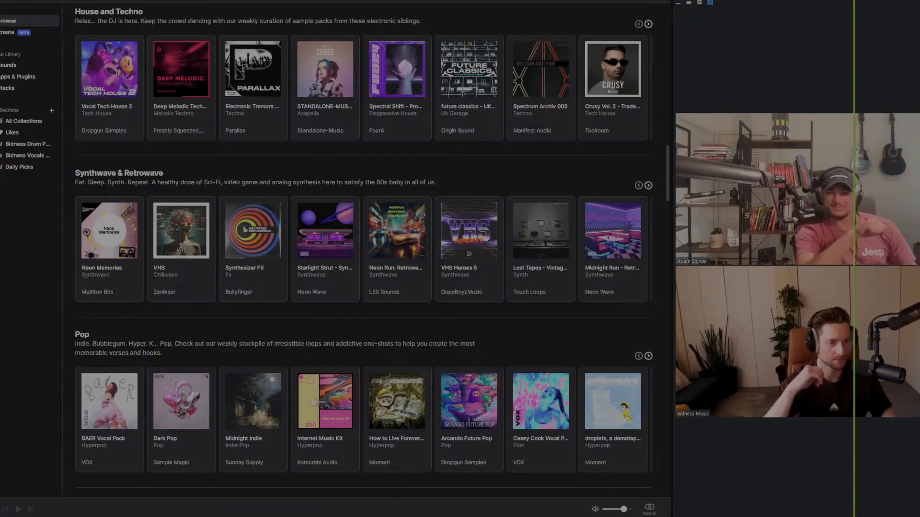
pyautogui.moveTo(919, 367); pyautogui.dragTo(844, 367)
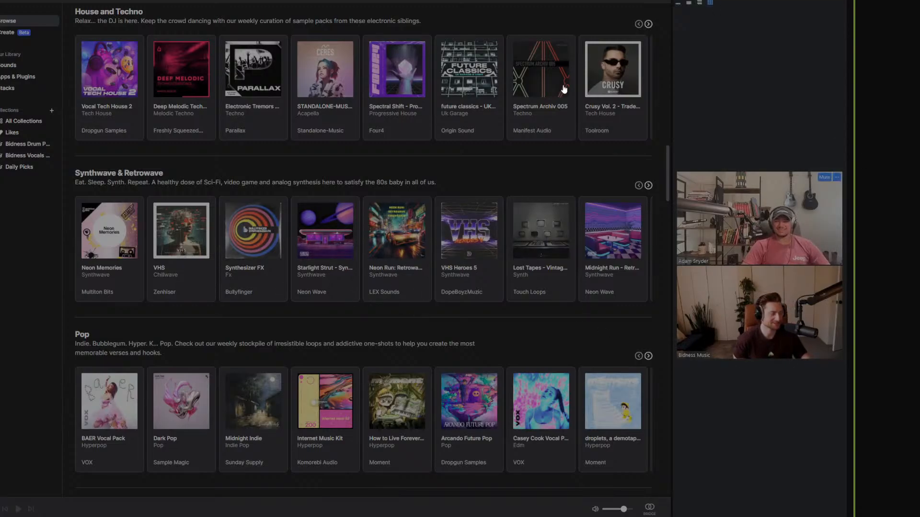
# Look through Splice's sample pack categories and the Sounds library, and return to the Browse page.
pyautogui.scroll(-3, 432, 429)
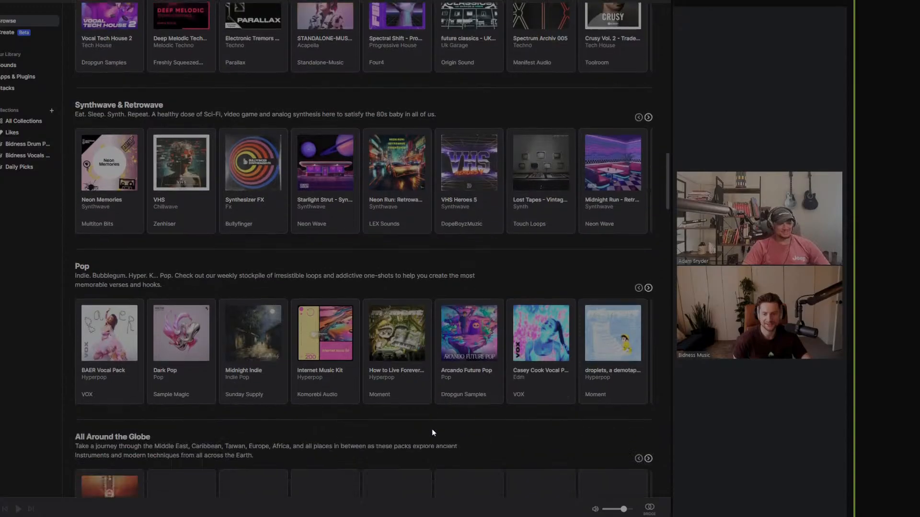
pyautogui.scroll(4, 232, 450)
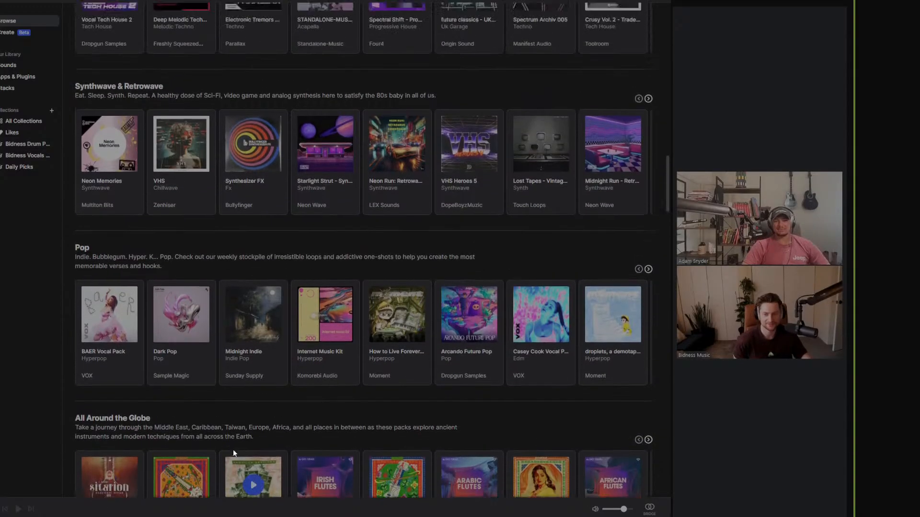
pyautogui.scroll(4, 250, 436)
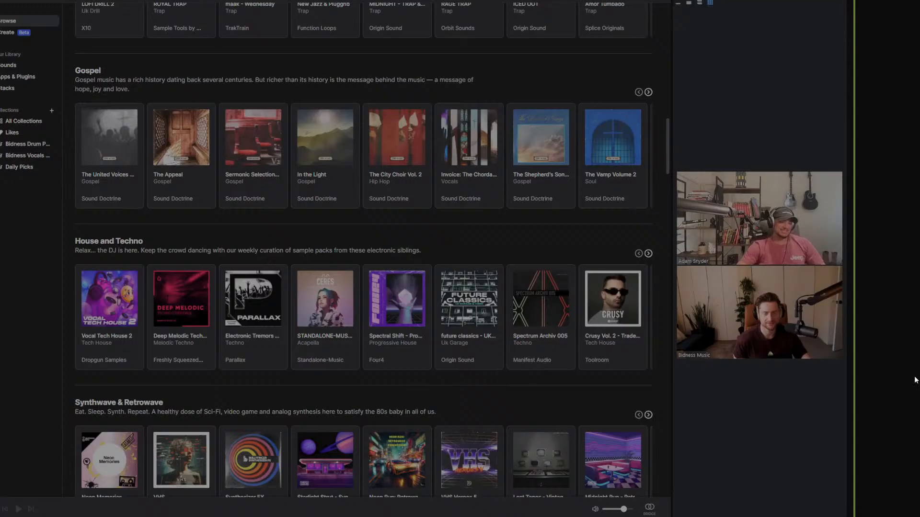
pyautogui.scroll(8, 269, 311)
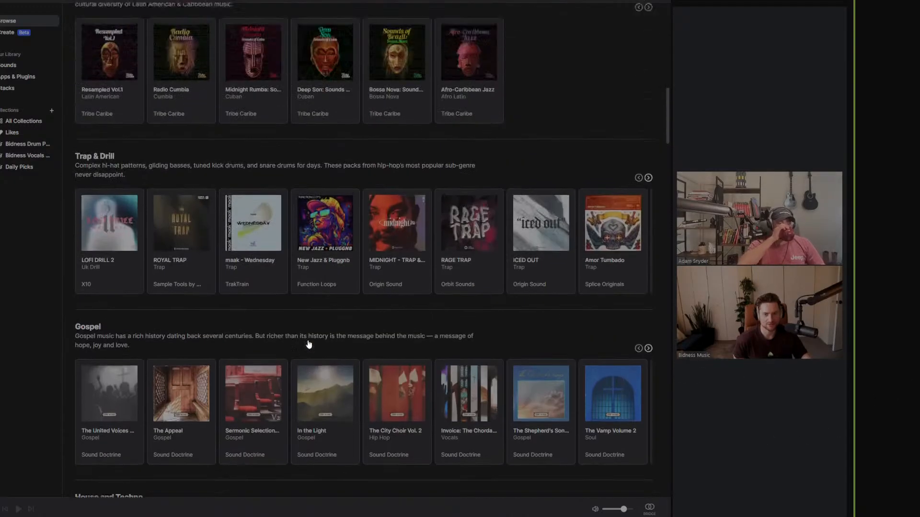
pyautogui.scroll(8, 476, 375)
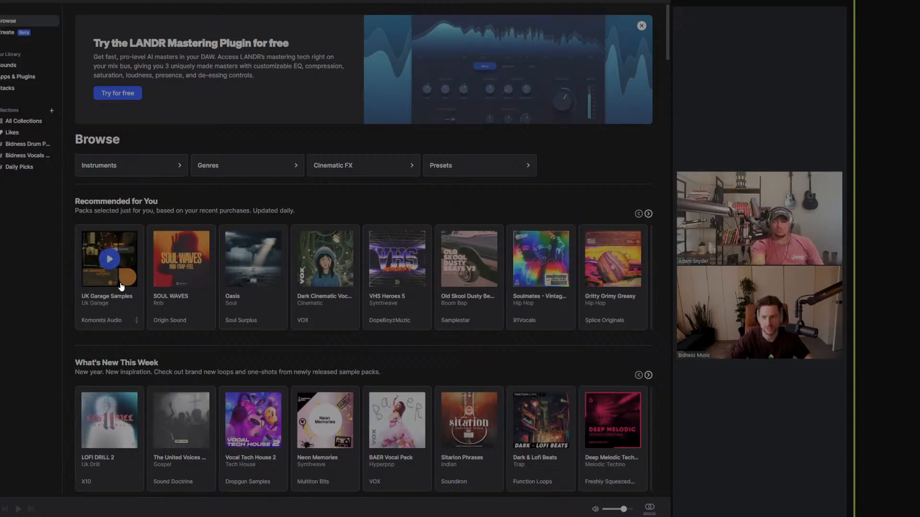
pyautogui.click(7, 66)
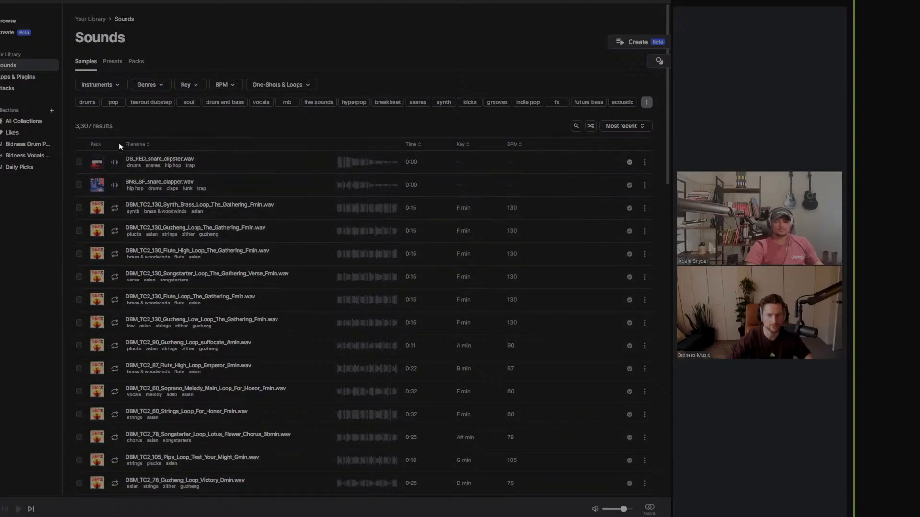
pyautogui.click(13, 23)
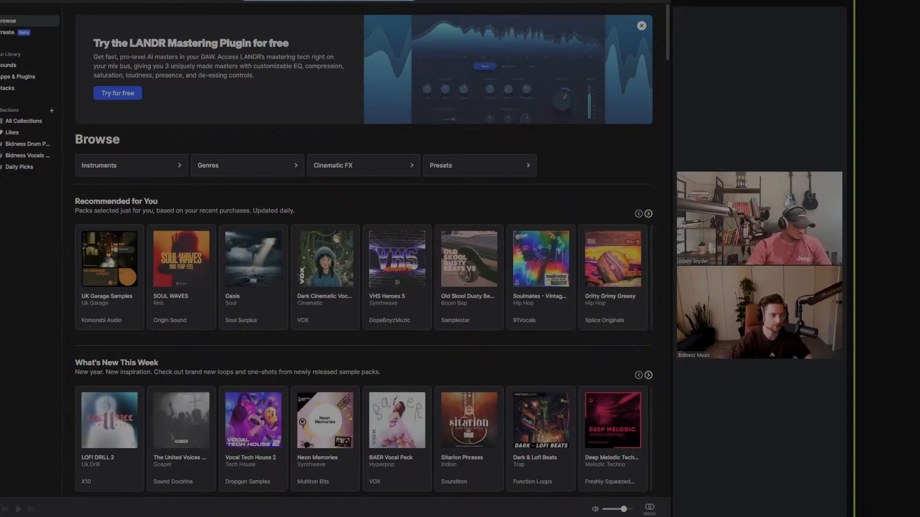
# Reposition and resize the Splice window so its search bar is accessible and it fills the area beside the video panel.
pyautogui.moveTo(478, 1); pyautogui.dragTo(481, 35)
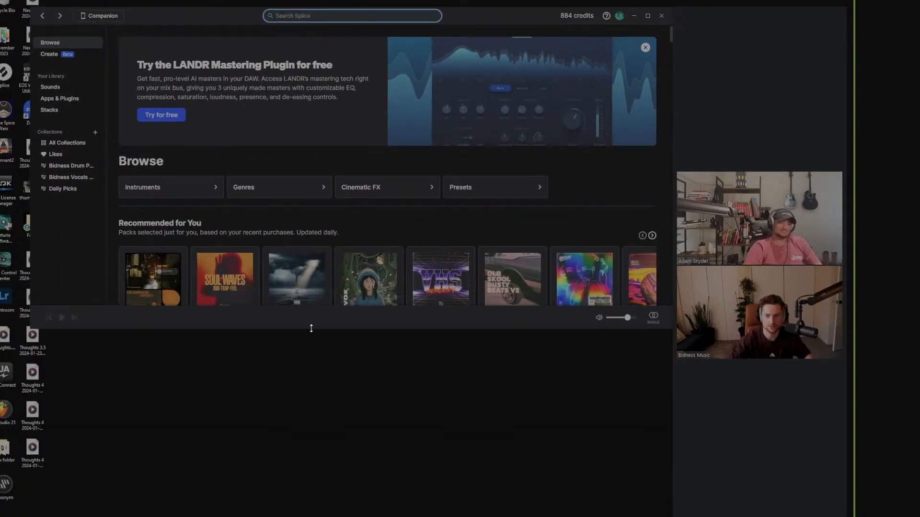
pyautogui.moveTo(312, 329); pyautogui.dragTo(283, 516)
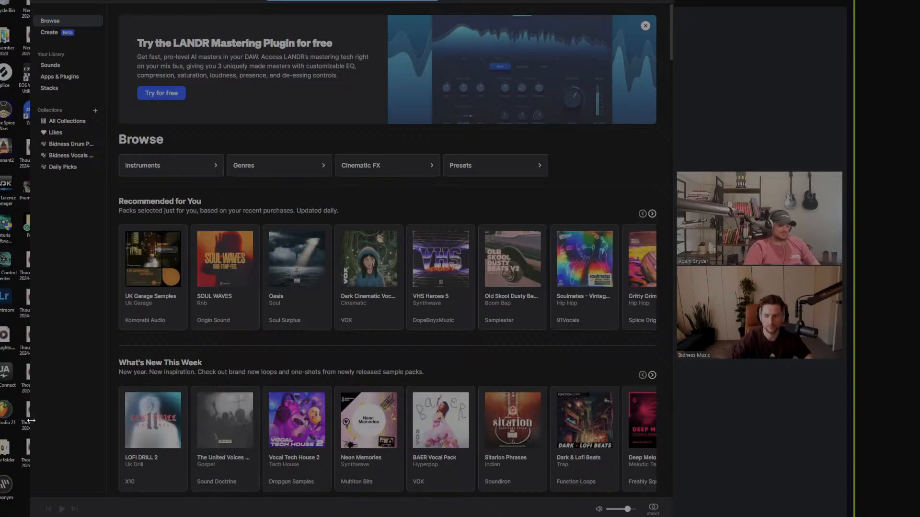
pyautogui.moveTo(31, 421); pyautogui.dragTo(1, 421)
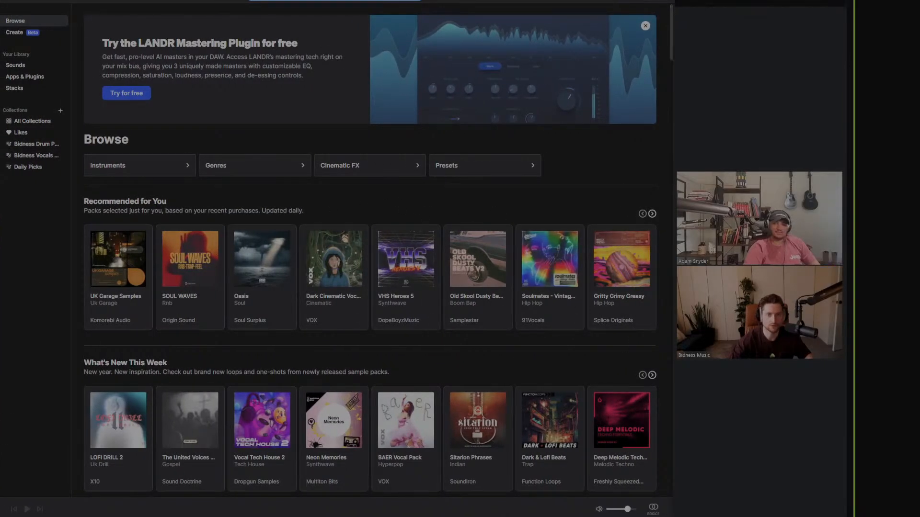
pyautogui.moveTo(560, 1); pyautogui.dragTo(562, 15)
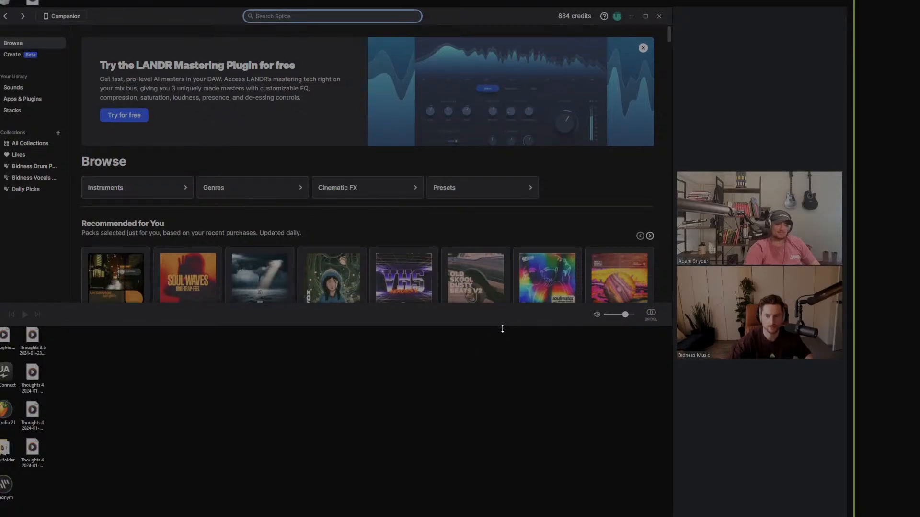
pyautogui.moveTo(503, 326); pyautogui.dragTo(493, 507)
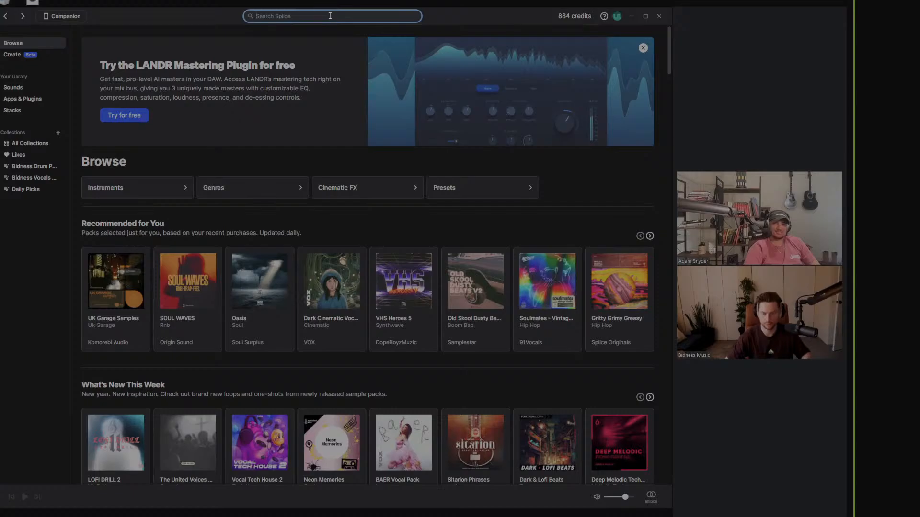
# Search Splice for "bongo" and preview the sample FSS_DPHE2_125_bongo_loop_love.wav.
pyautogui.write('bongo')
pyautogui.press('Return')
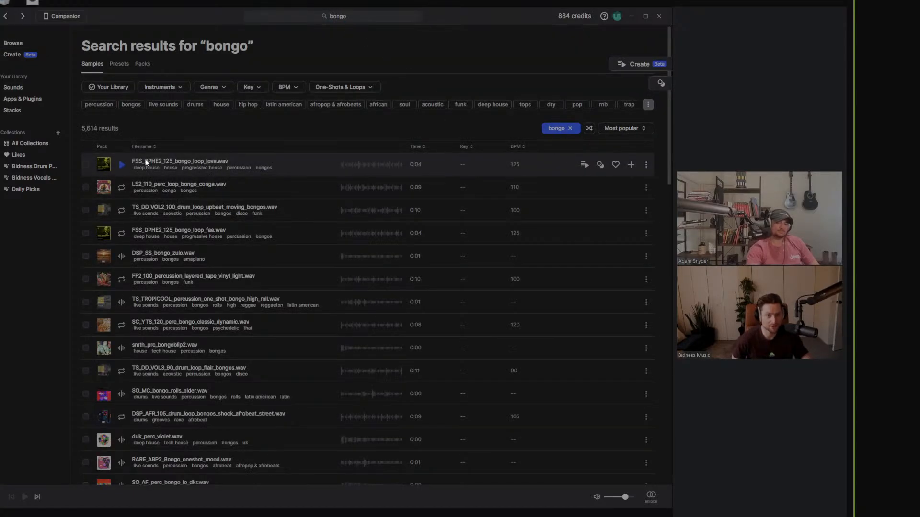
pyautogui.click(121, 165)
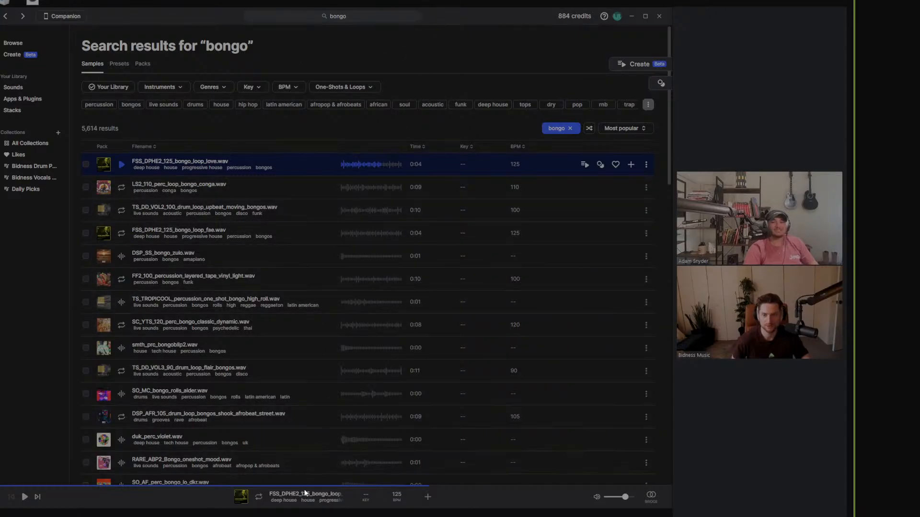
# In the Zoom meeting window, set the microphone to CABLE Output (VB-Audio Virtual Cable).
pyautogui.moveTo(328, 509)
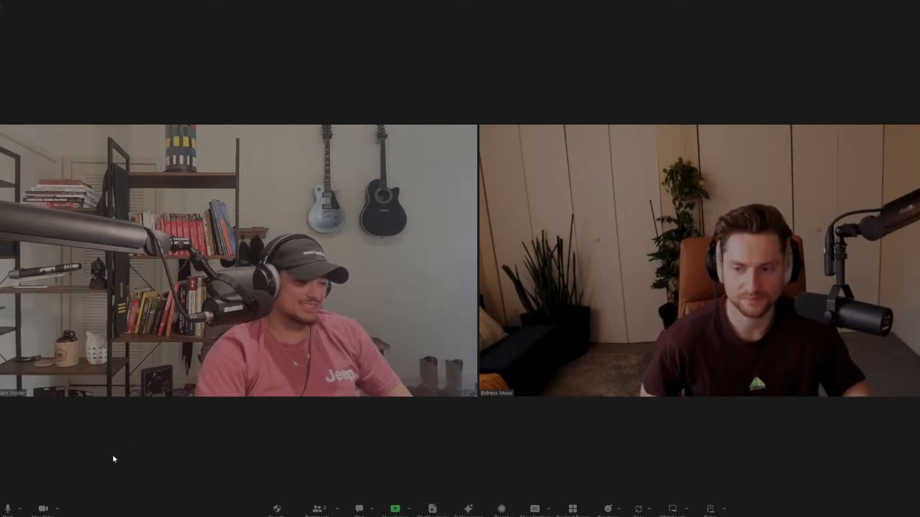
pyautogui.click(20, 508)
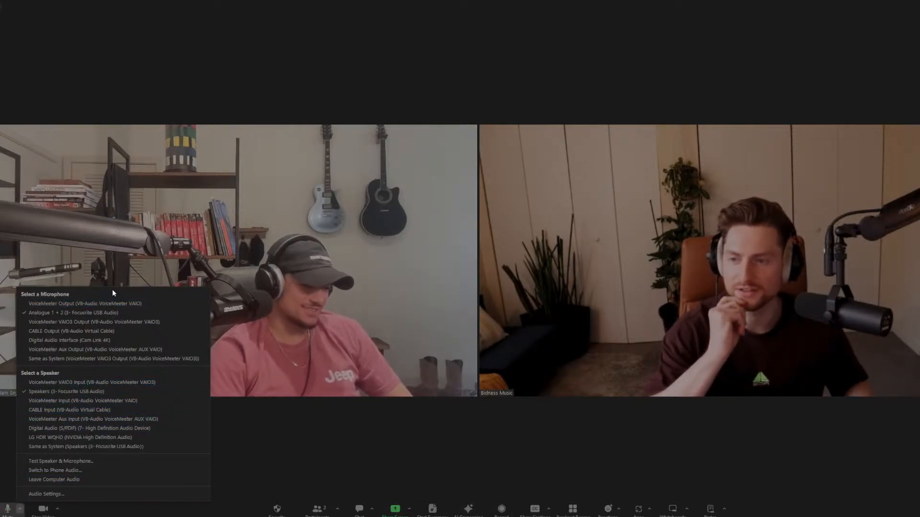
pyautogui.click(143, 331)
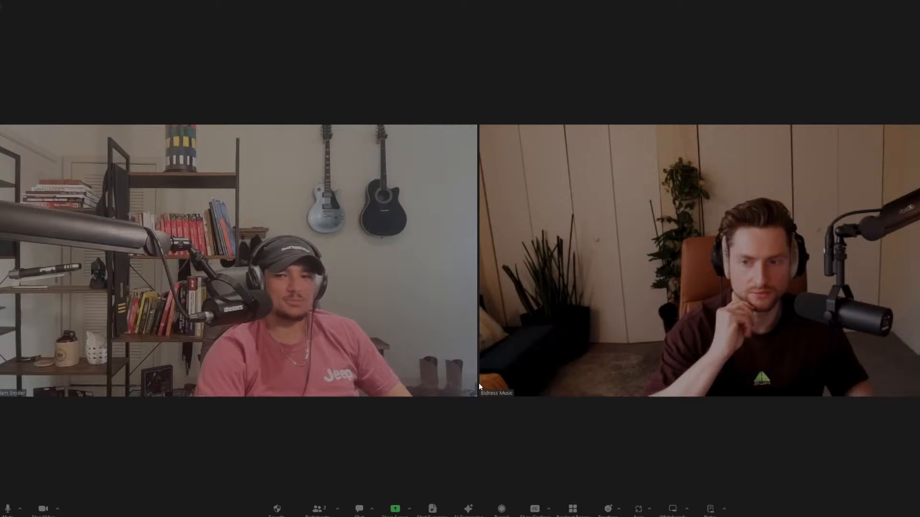
# Share a portion of the screen in the Zoom meeting.
pyautogui.moveTo(475, 385)
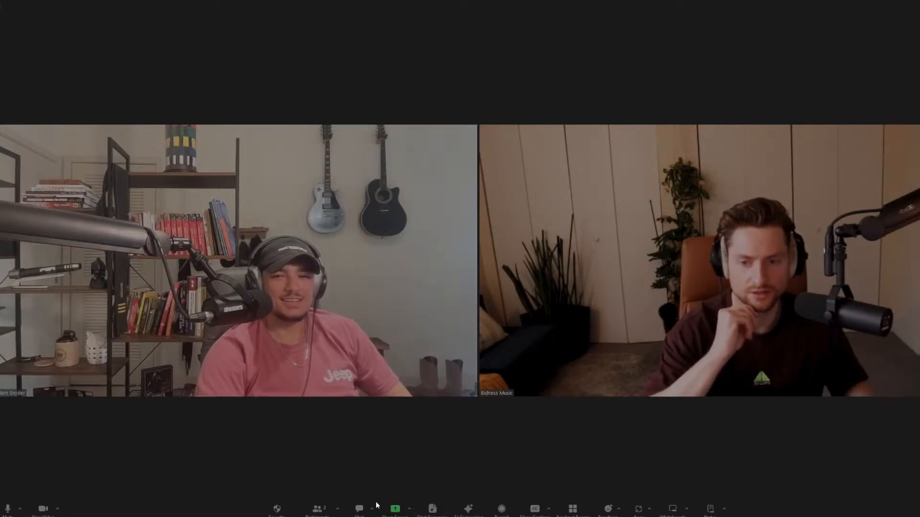
pyautogui.click(397, 510)
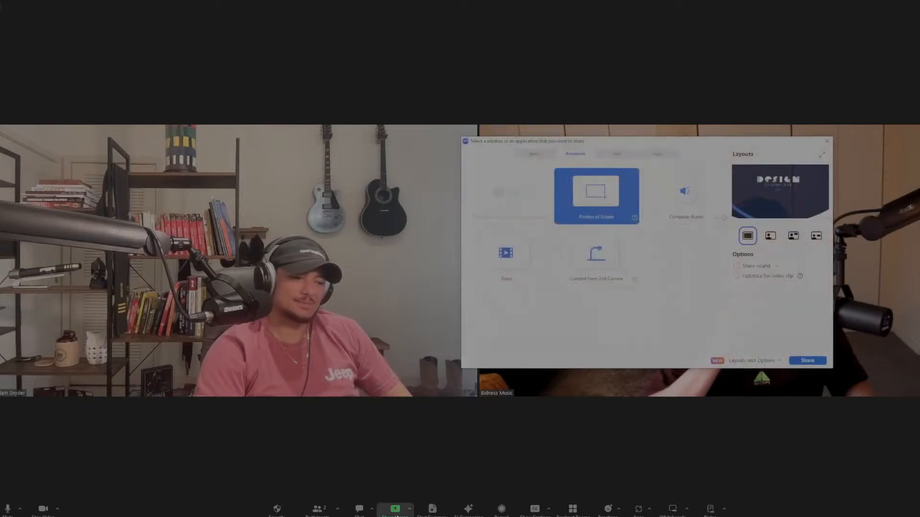
pyautogui.click(814, 361)
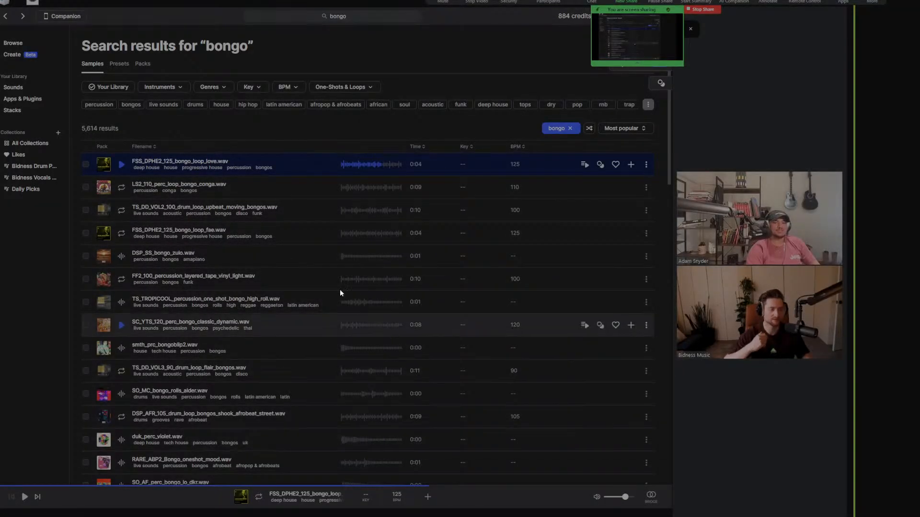
# Preview the samples FSS_DPHE2_125_bongo_loop_love.wav and LS2_110_perc_loop_bongo_conga.wav in Splice while the screen portion is shared.
pyautogui.click(119, 169)
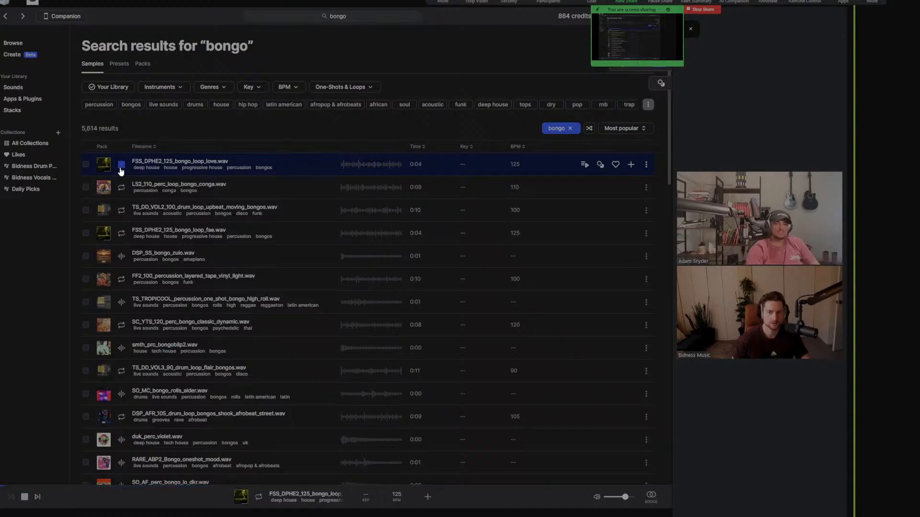
pyautogui.click(121, 168)
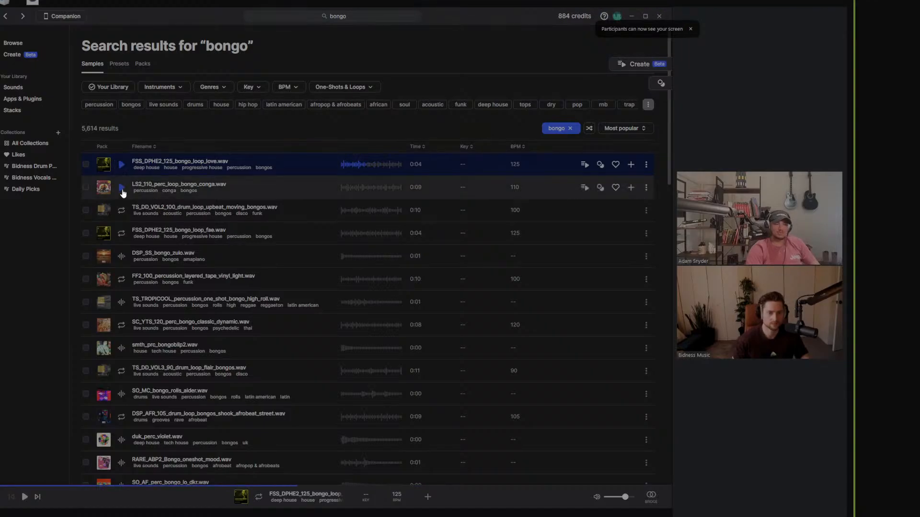
pyautogui.click(122, 187)
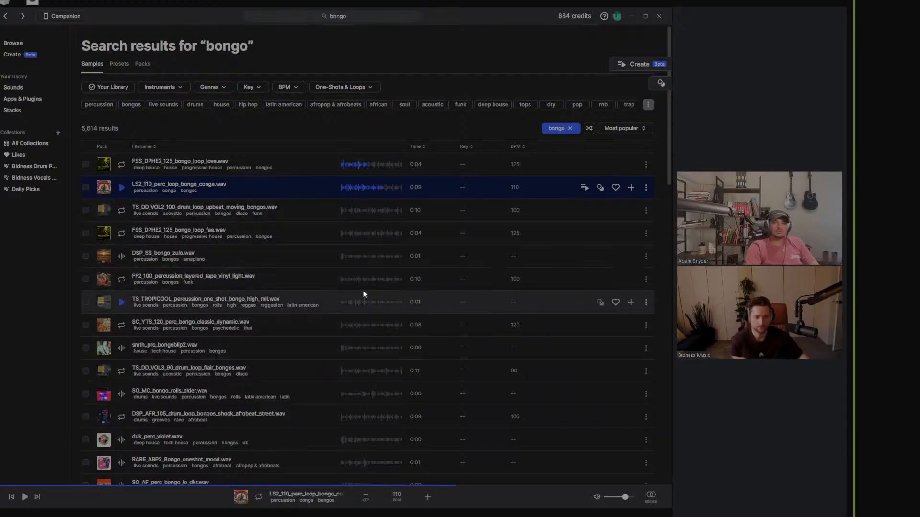
# Check Zoom's advanced sharing options for who can share, and close them without changes.
pyautogui.moveTo(668, 10)
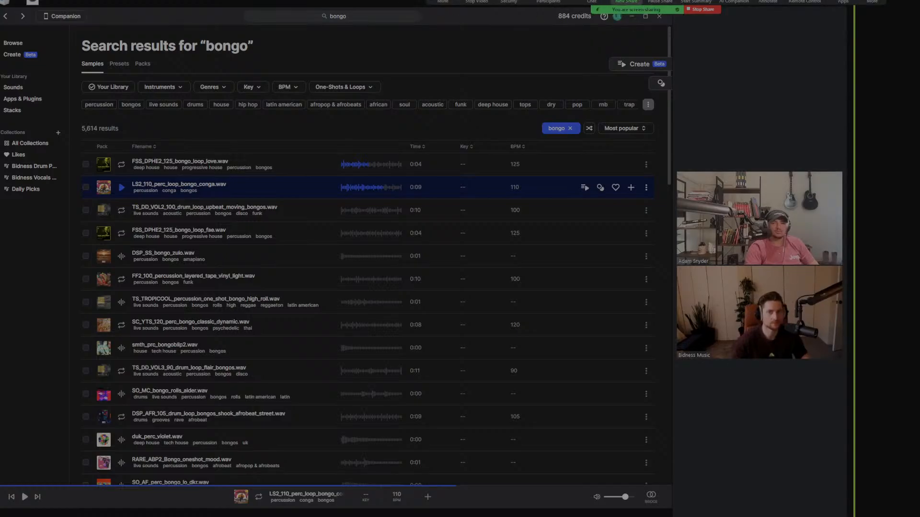
pyautogui.click(637, 1)
pyautogui.click(690, 28)
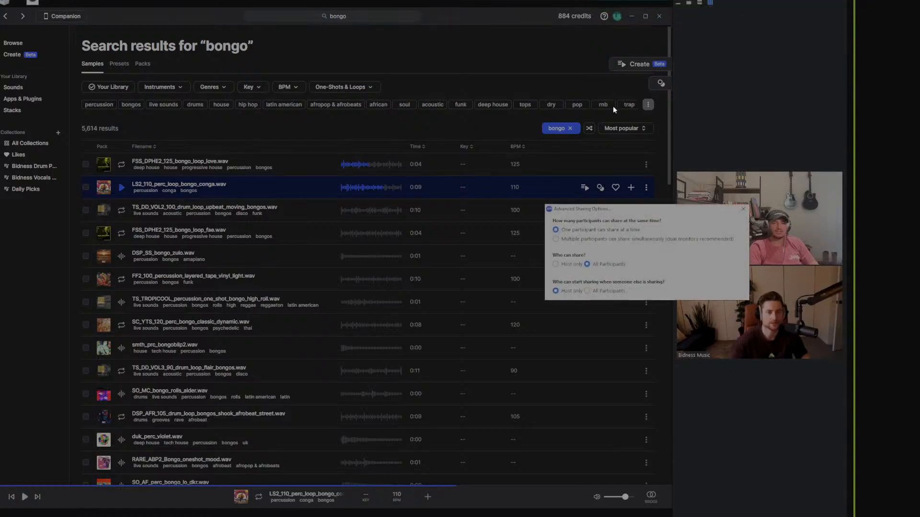
pyautogui.click(743, 209)
# Replace the screen portion share with a new share of Computer Audio only.
pyautogui.click(627, 1)
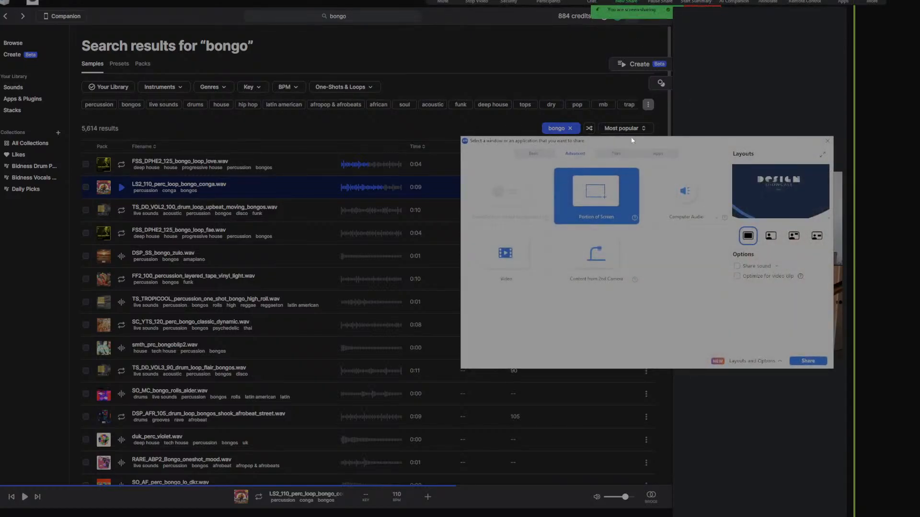
pyautogui.click(707, 201)
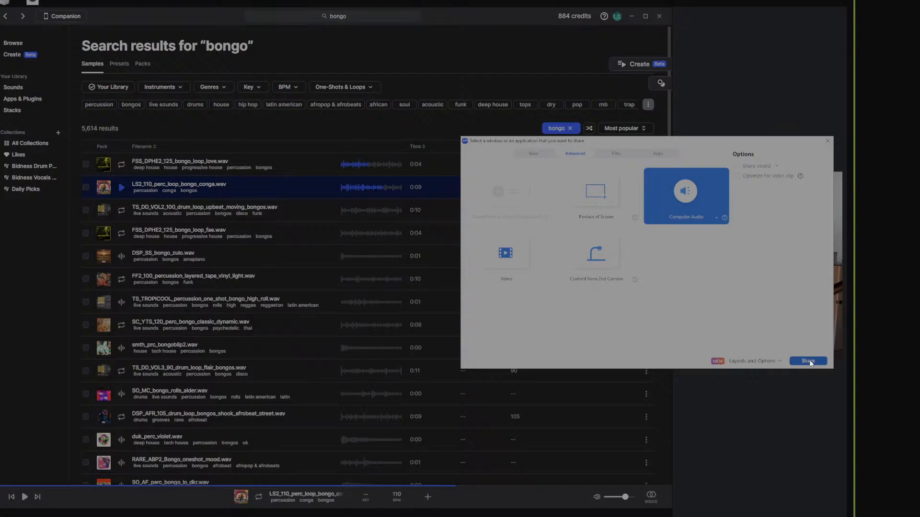
pyautogui.click(809, 362)
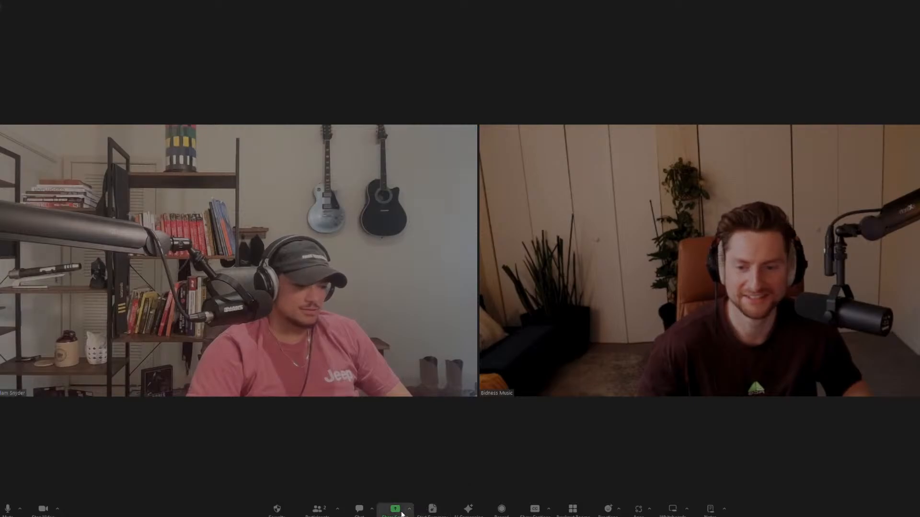
# Start a new Zoom share of the Splice Desktop window.
pyautogui.click(402, 514)
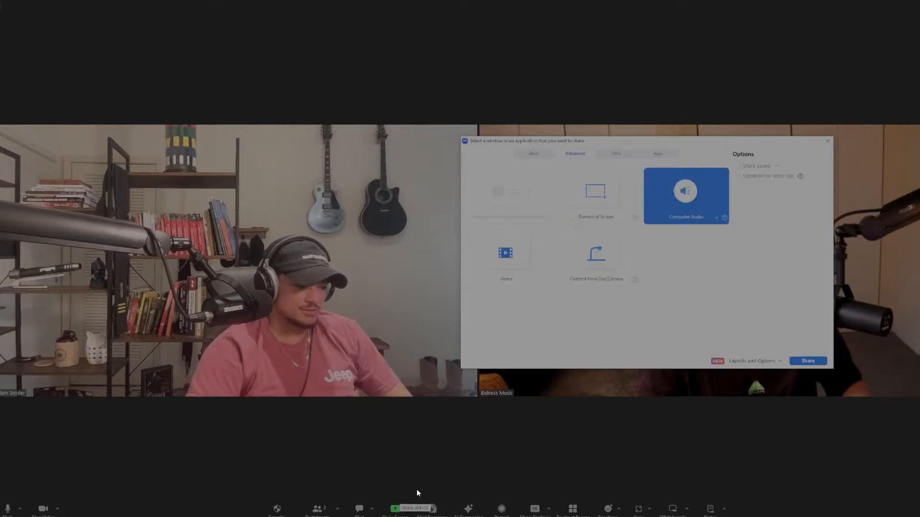
pyautogui.click(617, 193)
pyautogui.click(692, 207)
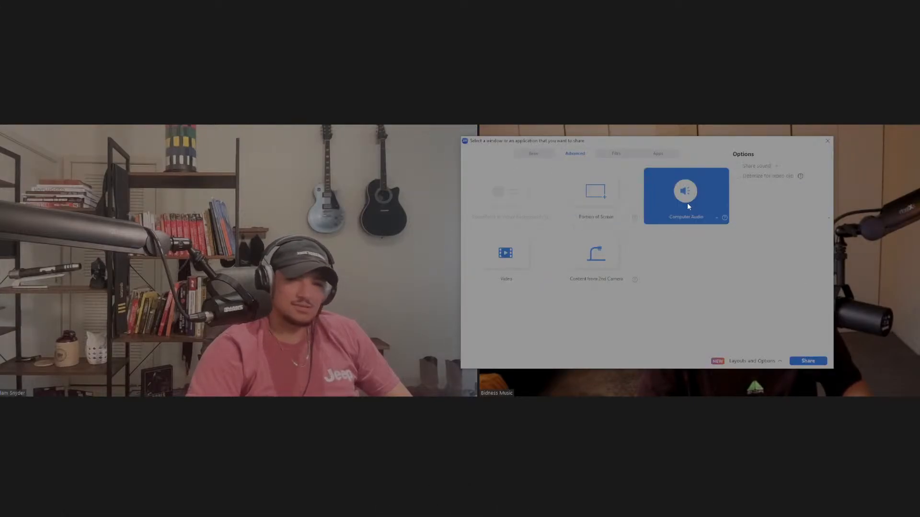
pyautogui.click(527, 154)
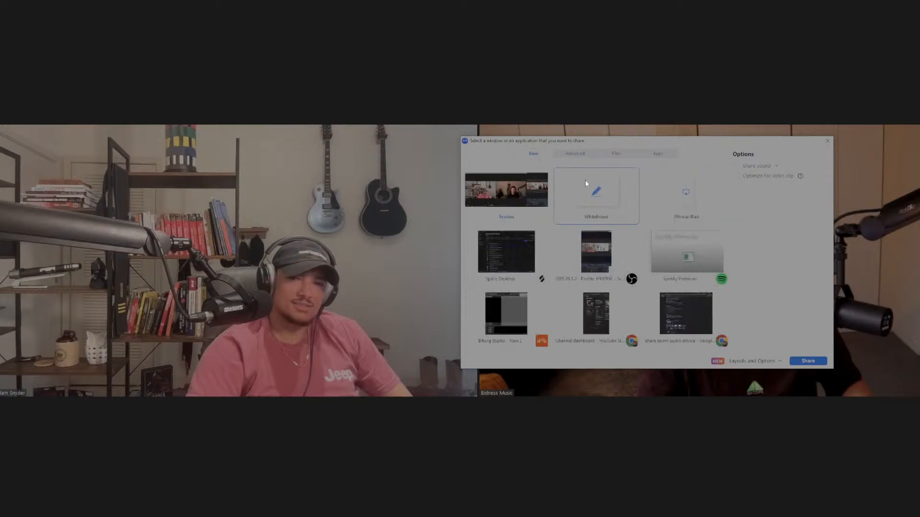
pyautogui.click(519, 190)
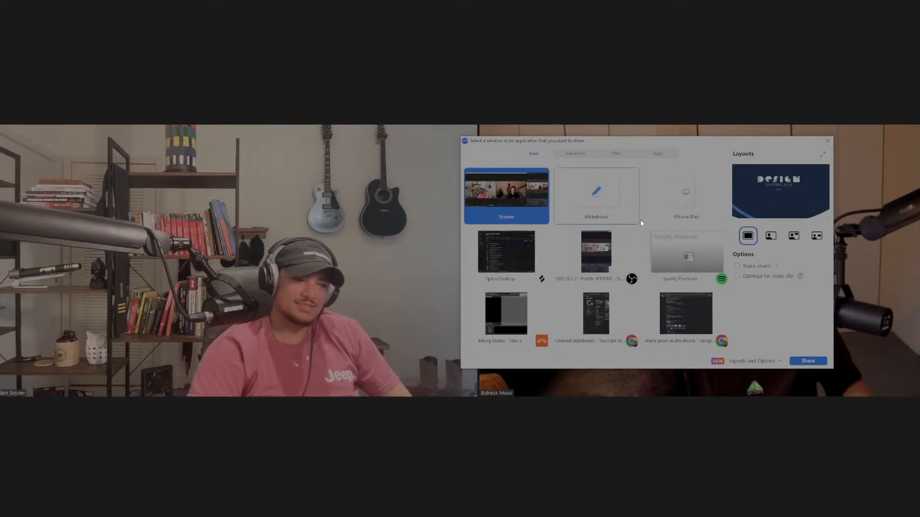
pyautogui.click(540, 260)
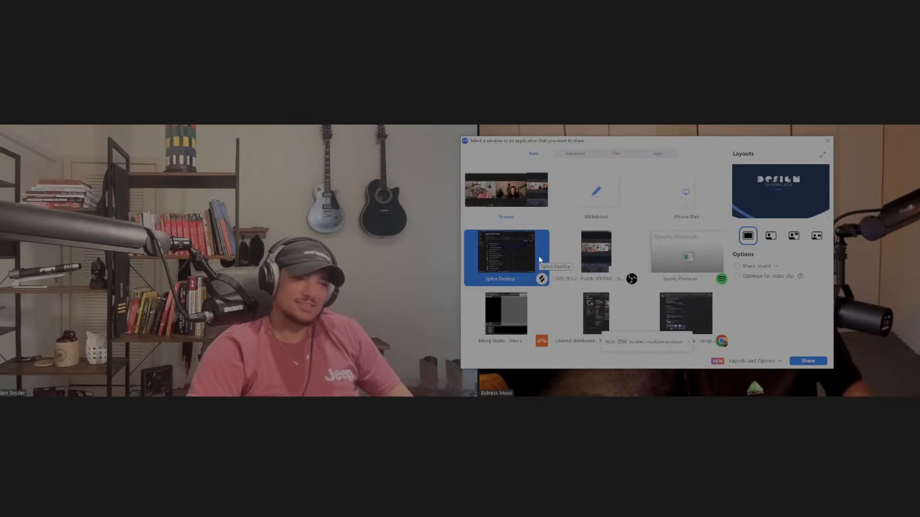
pyautogui.click(808, 361)
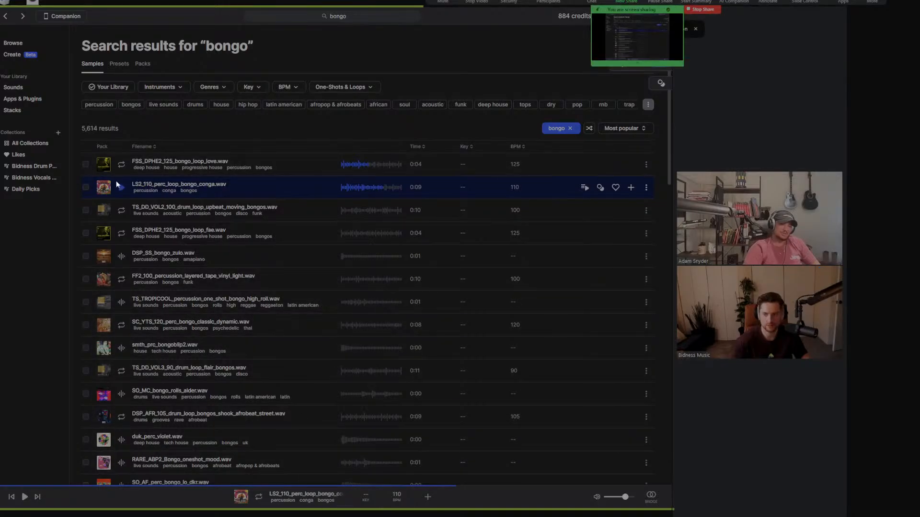
# Preview LS2_110_perc_loop_bongo_conga.wav briefly and check Zoom's options for how many participants can share.
pyautogui.click(122, 188)
pyautogui.click(122, 188)
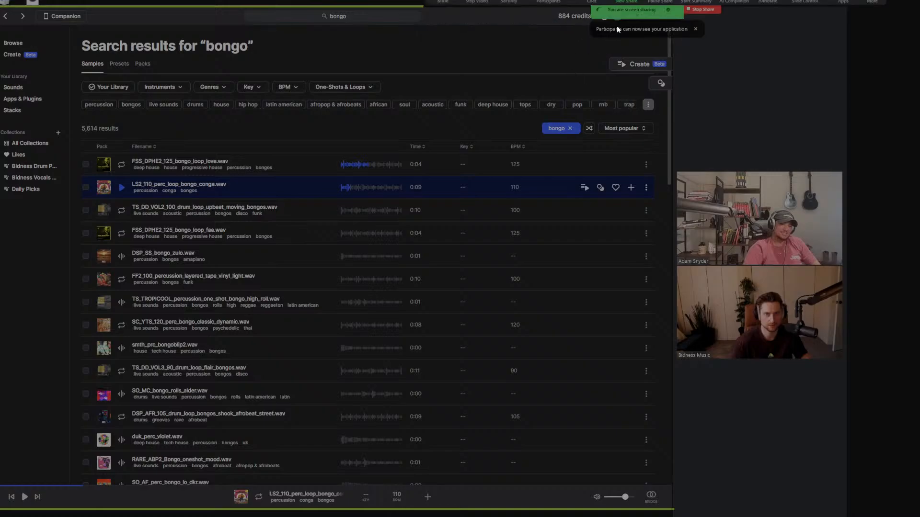
pyautogui.click(639, 2)
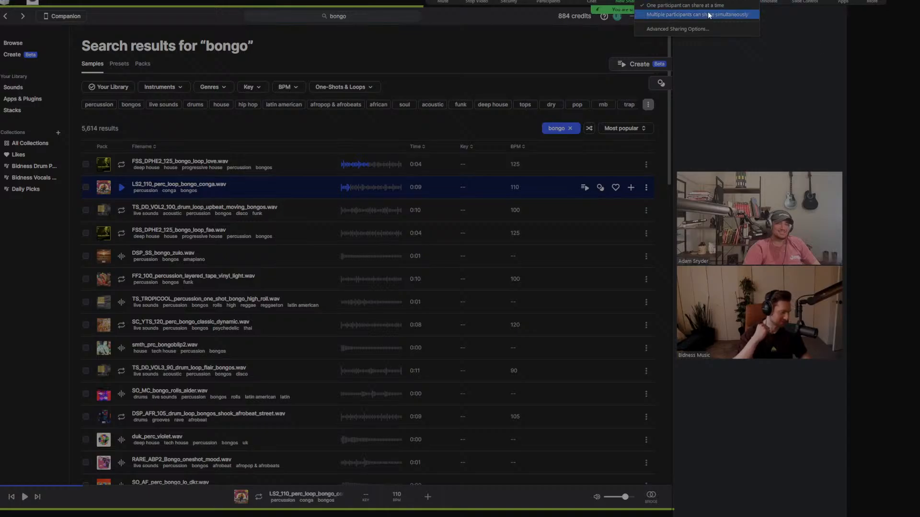
pyautogui.click(752, 96)
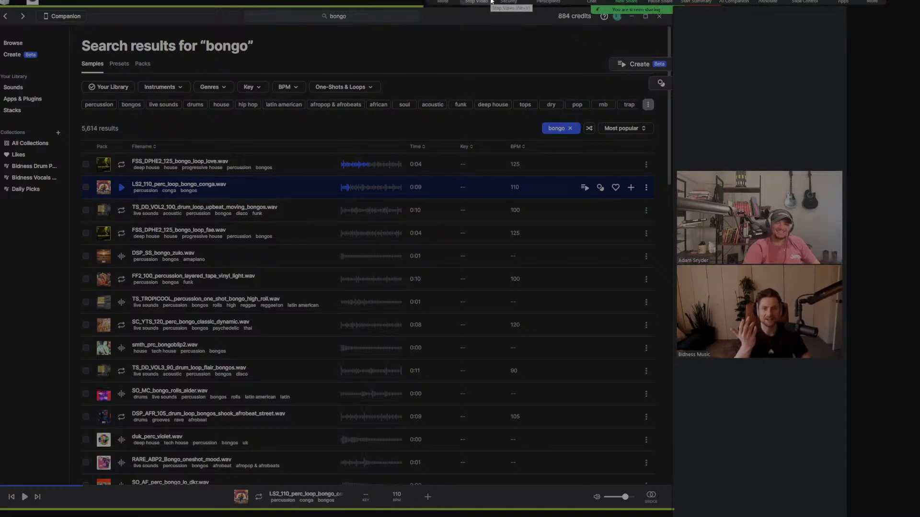
# Set the Zoom microphone to Analogue 1 + 2 (3- Focusrite USB Audio).
pyautogui.click(451, 1)
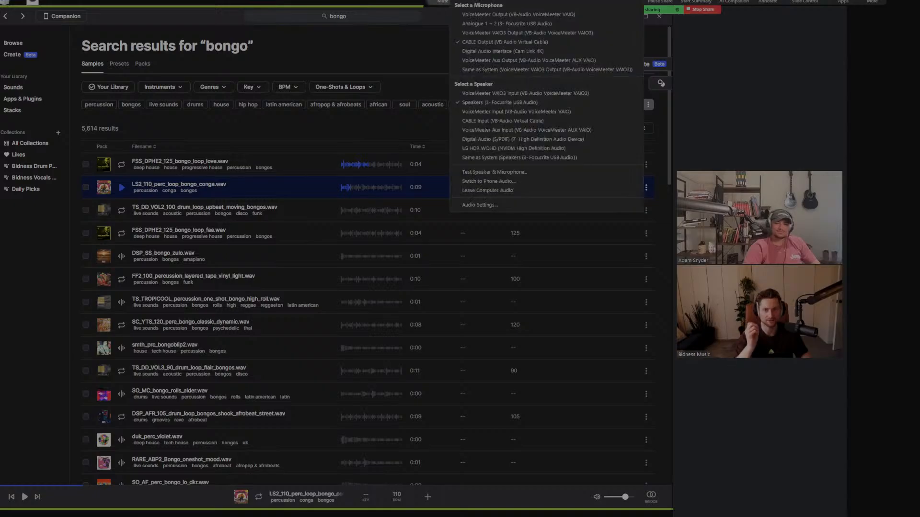
pyautogui.click(548, 23)
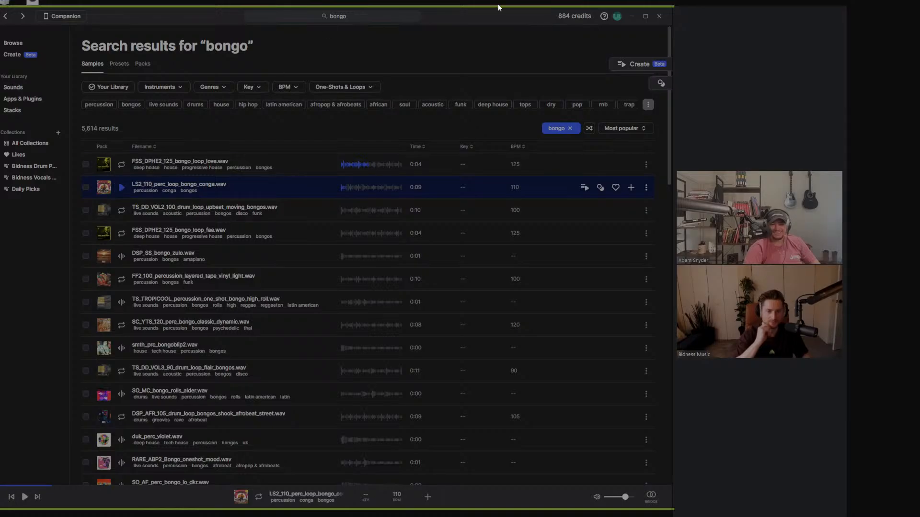
# Edit the running Splice window share to include sound and apply the change.
pyautogui.moveTo(499, 1)
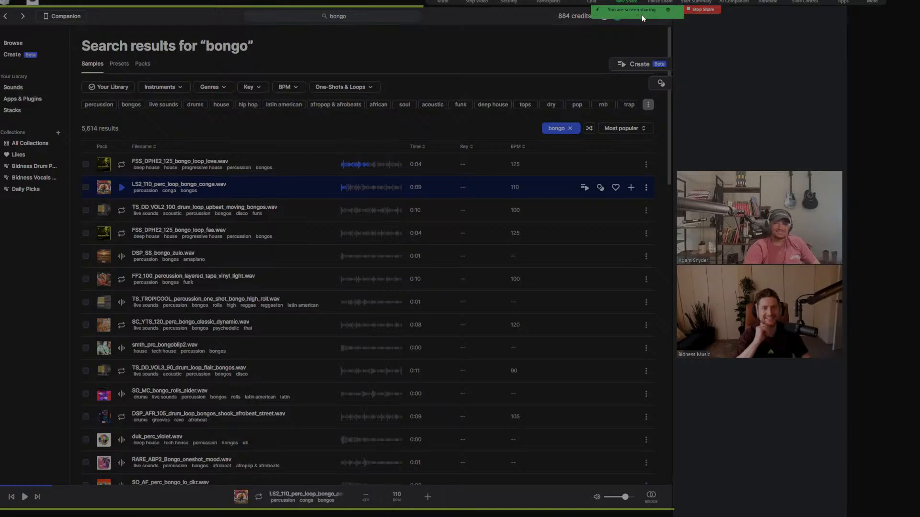
pyautogui.moveTo(638, 15)
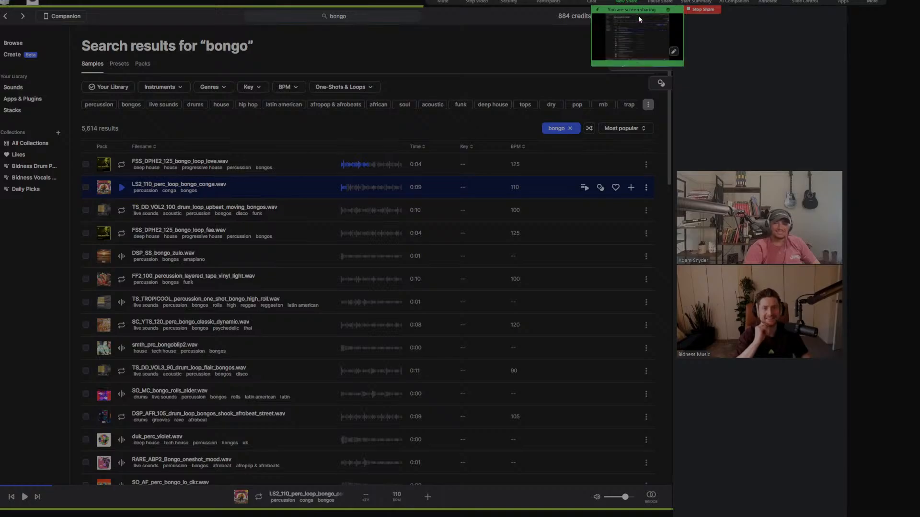
pyautogui.click(675, 52)
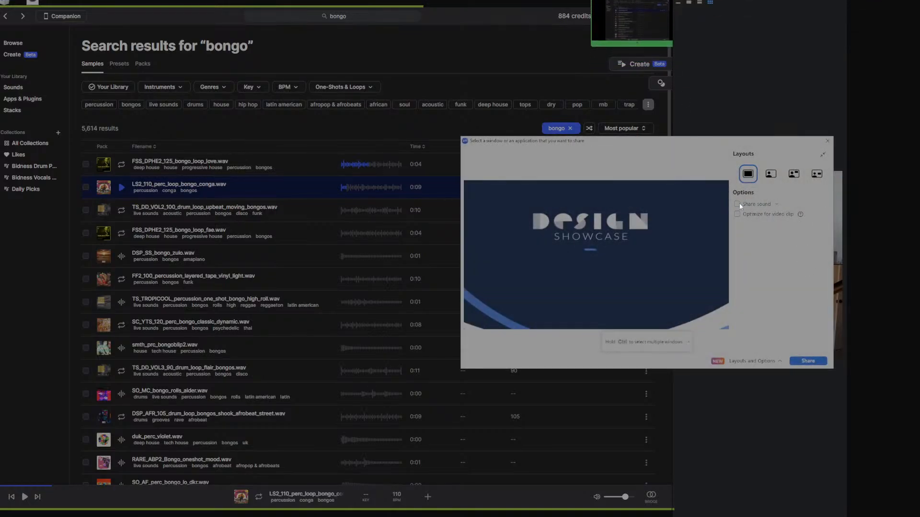
pyautogui.click(807, 361)
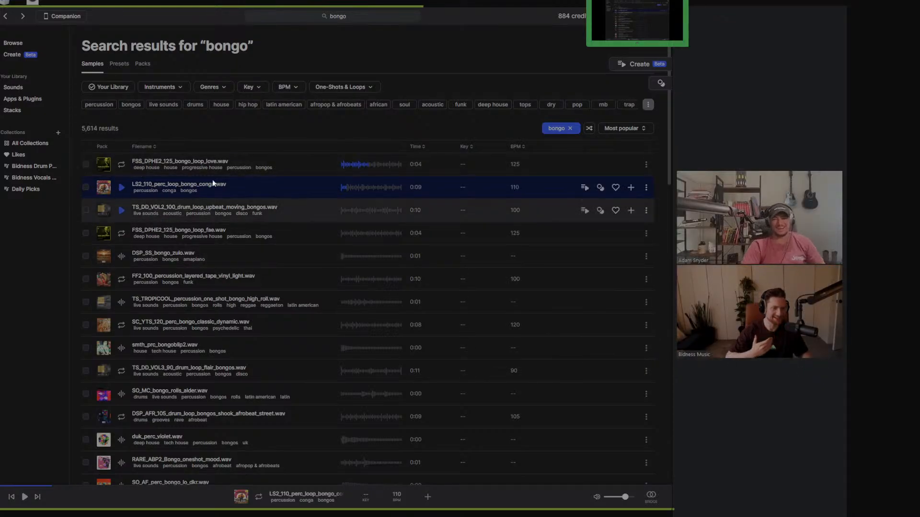
# Audition the bongo search results one after another, from DSP_SS_bongo_zulo.wav down to TS_DD_VOL3_90_drum_loop_flair_bongos.wav.
pyautogui.click(125, 257)
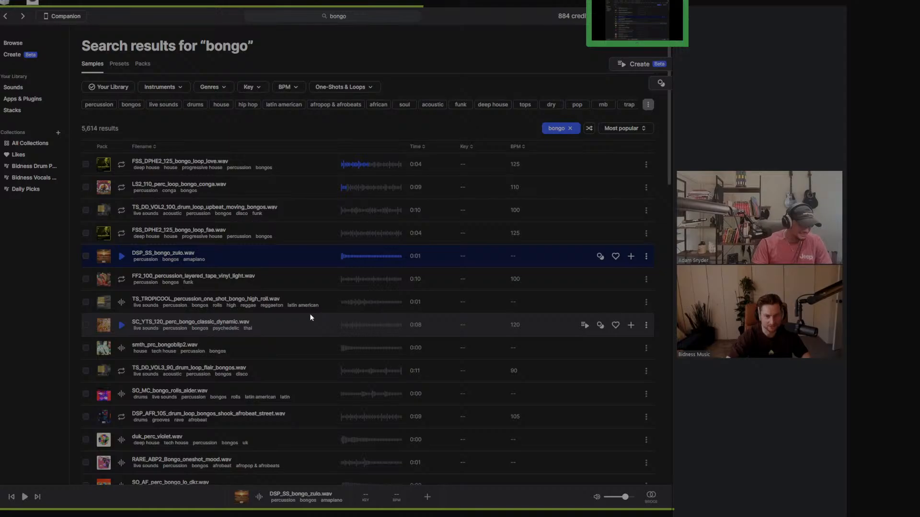
pyautogui.press('Down')
pyautogui.press('Down')
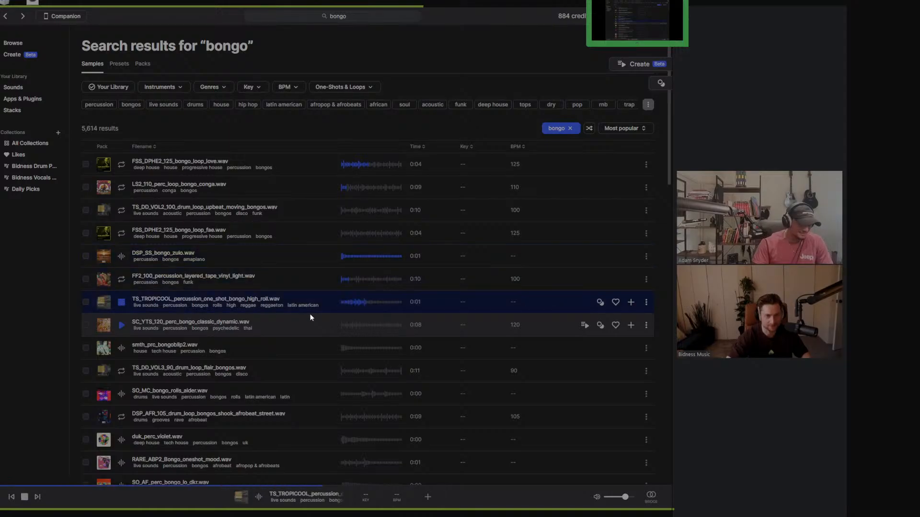
pyautogui.press('Down')
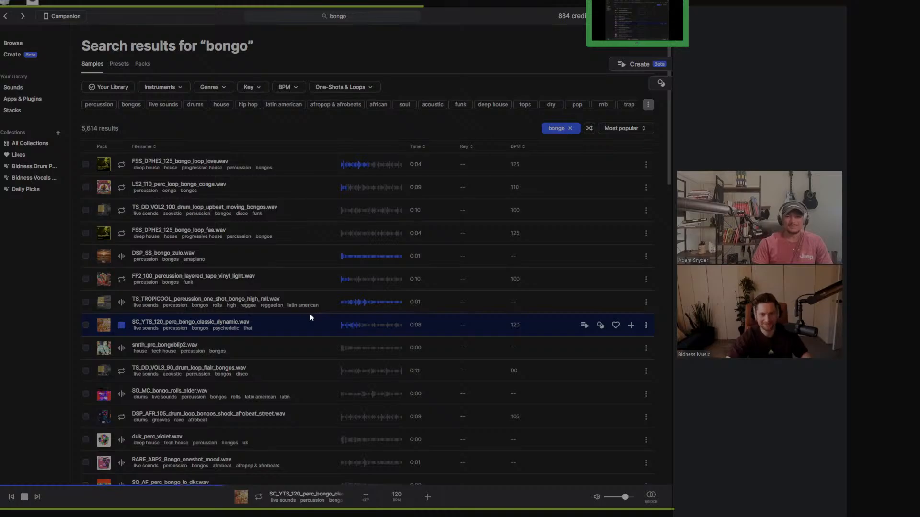
pyautogui.press('Down')
pyautogui.press('Down')
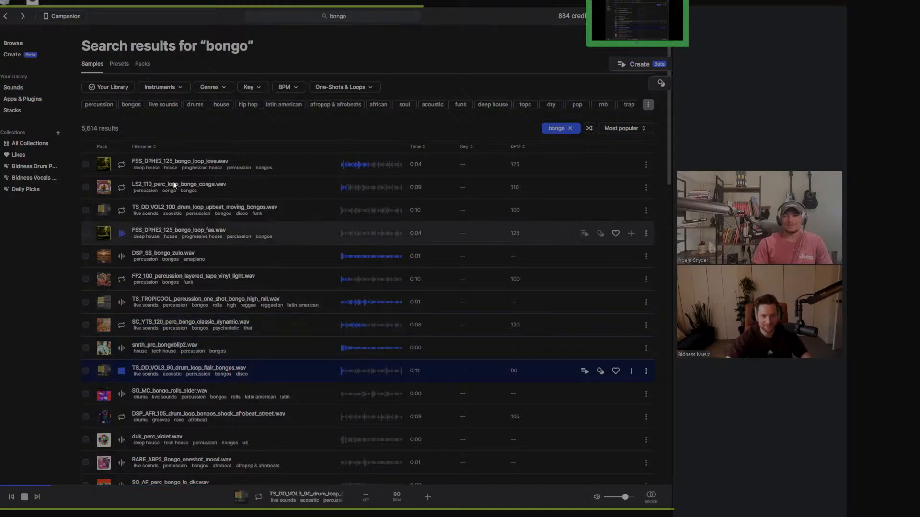
# Preview the first four bongo loops in the results, from FSS_DPHE2_125_bongo_loop_love.wav to FSS_DPHE2_125_bongo_loop_fae.wav.
pyautogui.click(121, 166)
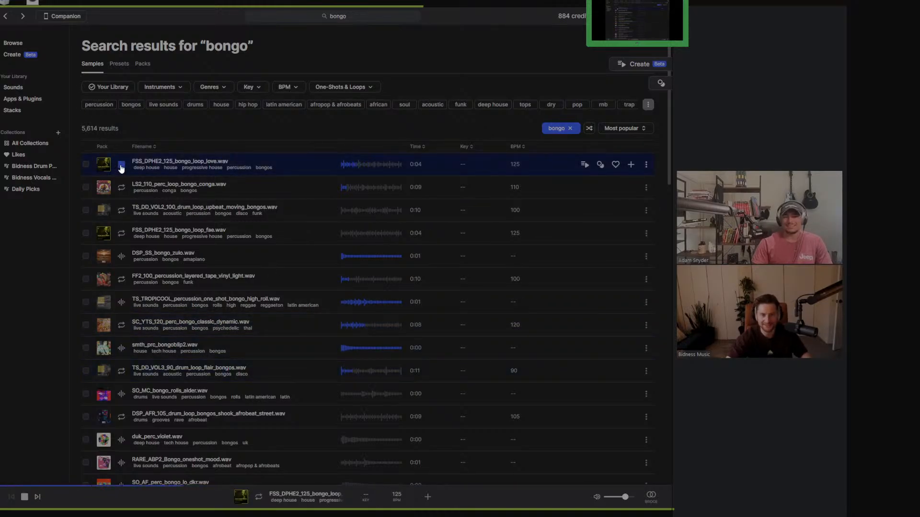
pyautogui.click(121, 189)
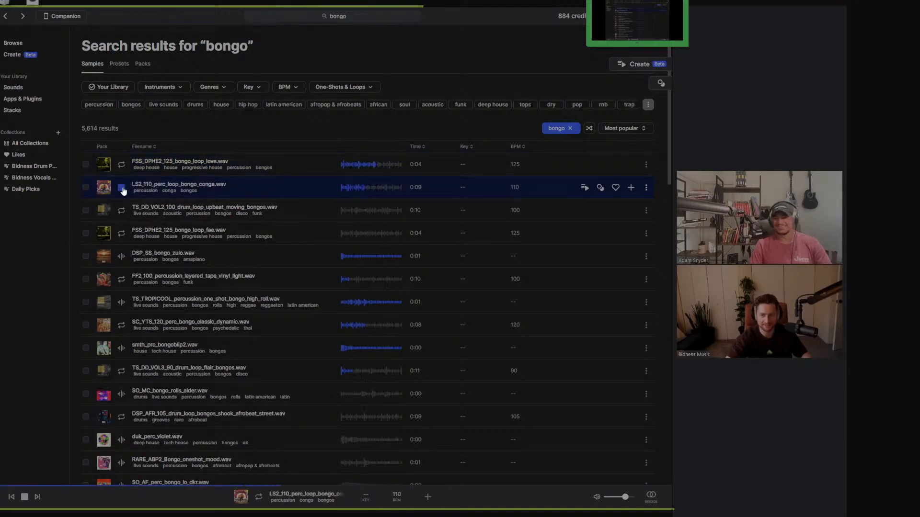
pyautogui.click(121, 210)
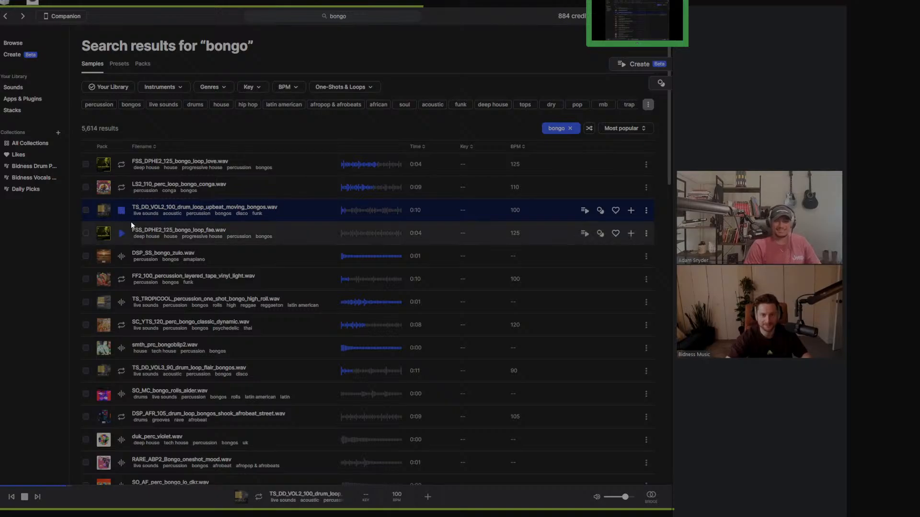
pyautogui.click(125, 226)
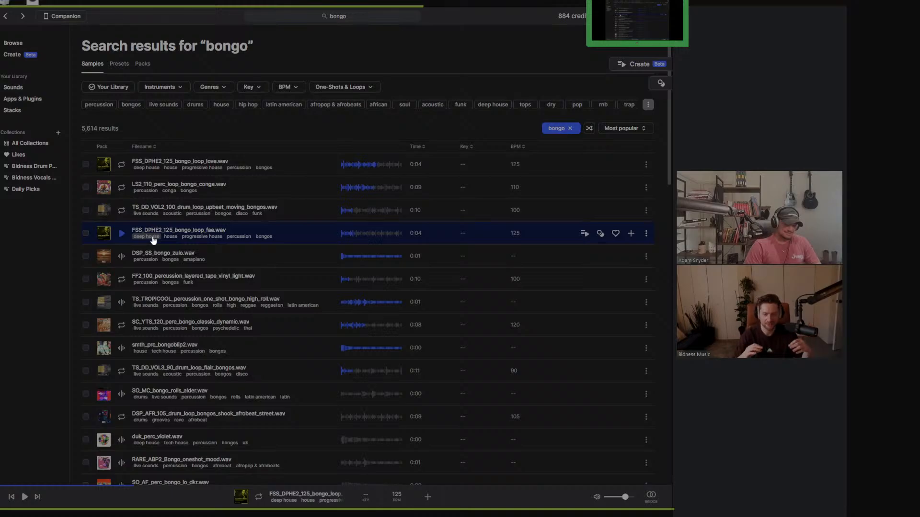
# Search Splice for "scream" and preview the first three results, from ScreamFemale_BW.12970.wav to LLTXS_fx_one_shot_scream_01.wav.
pyautogui.click(365, 18)
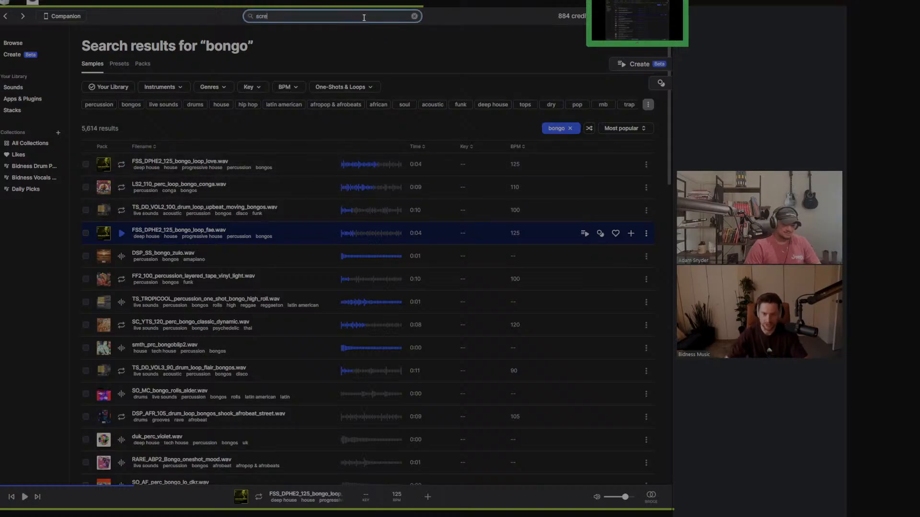
pyautogui.write('scream')
pyautogui.press('Return')
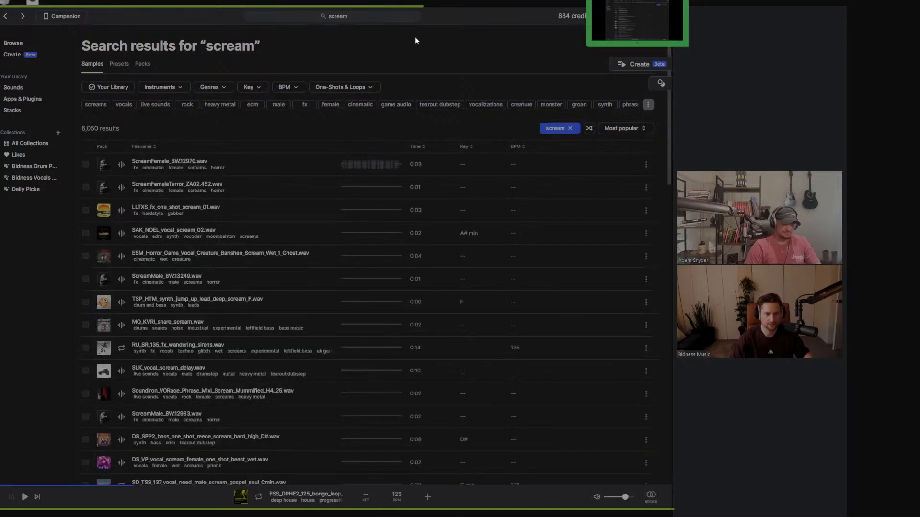
pyautogui.click(121, 166)
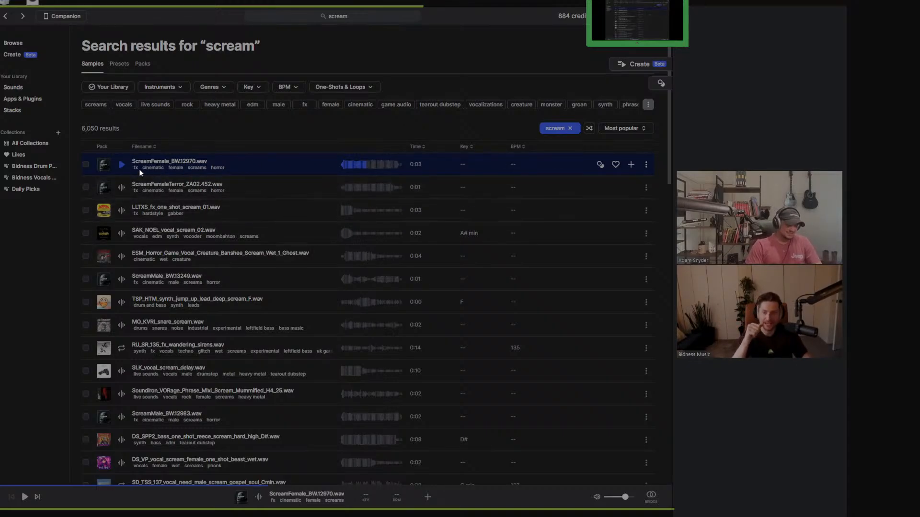
pyautogui.click(121, 188)
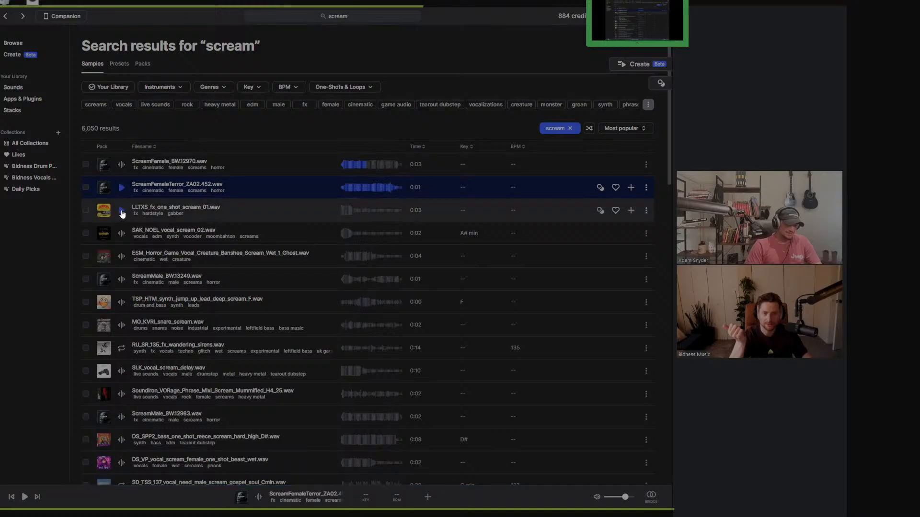
pyautogui.click(122, 211)
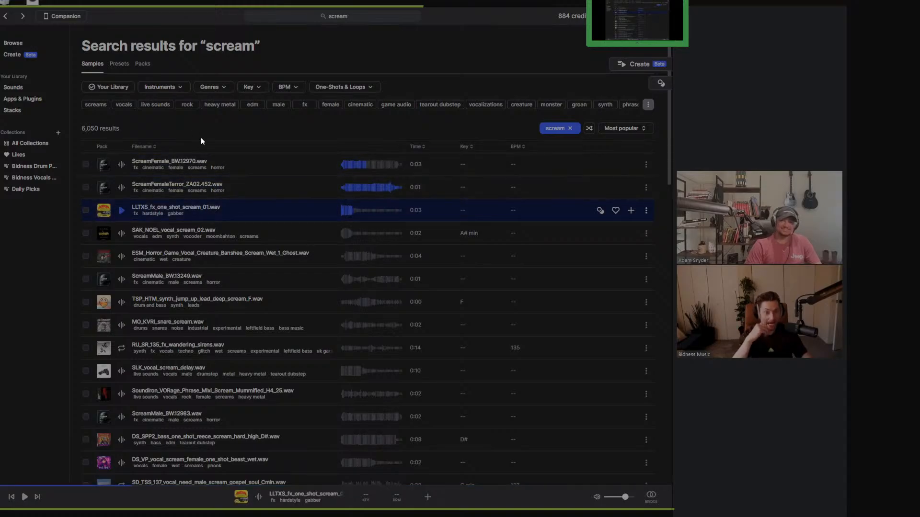
# Open the library's Sounds and audition four The Gathering loops, from the Synth_Brass loop down to the Songstarter Verse loop.
pyautogui.click(368, 18)
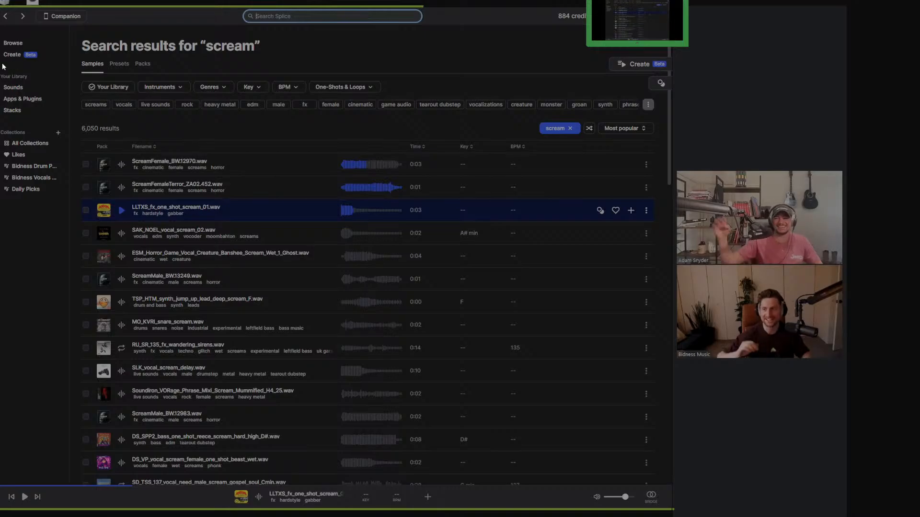
pyautogui.click(7, 92)
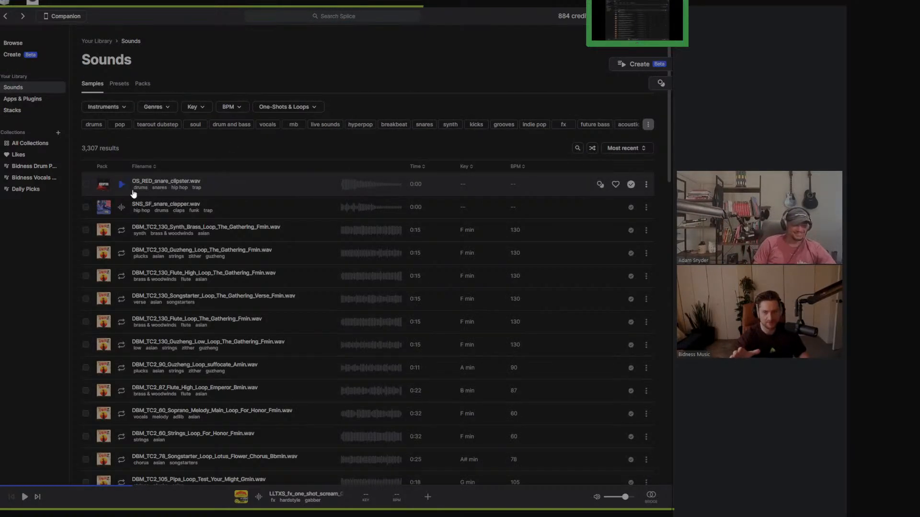
pyautogui.click(122, 234)
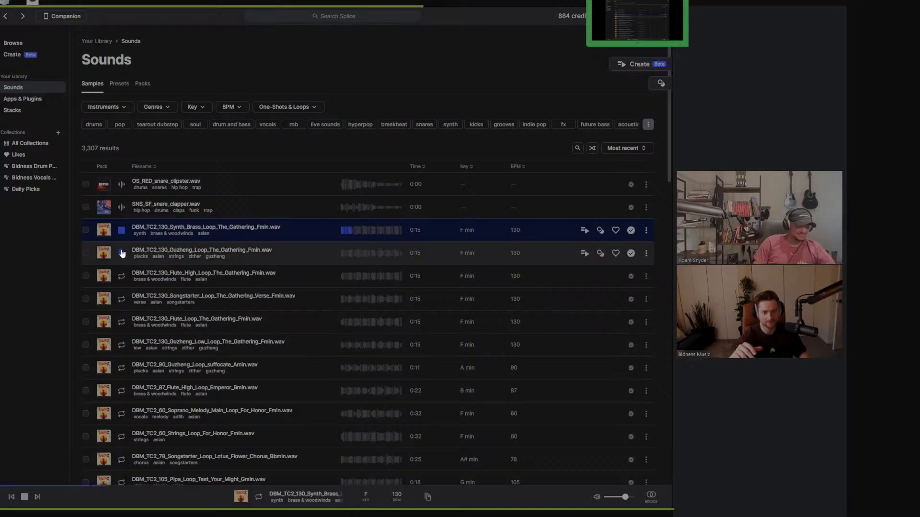
pyautogui.click(123, 254)
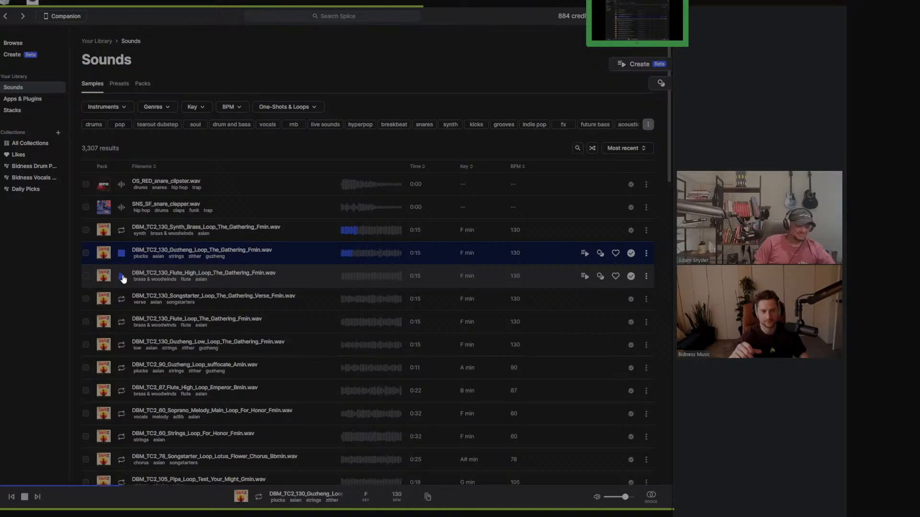
pyautogui.click(122, 278)
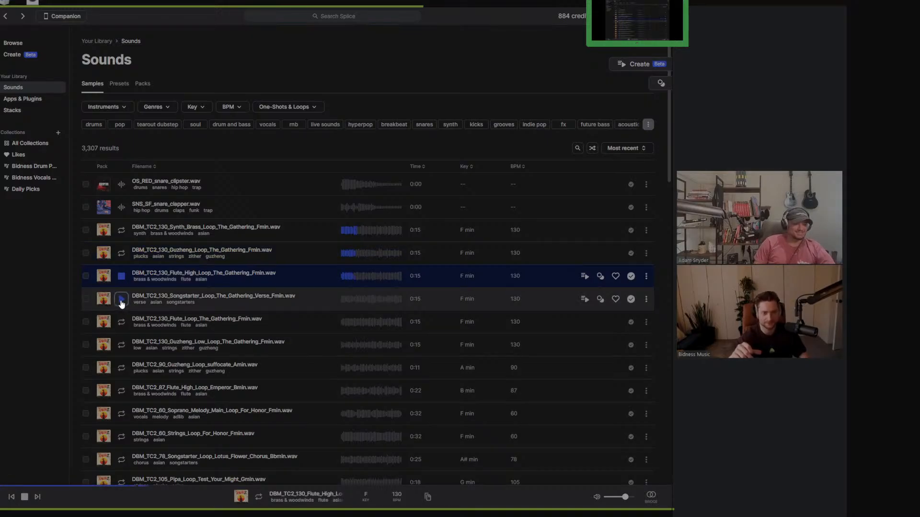
pyautogui.click(121, 300)
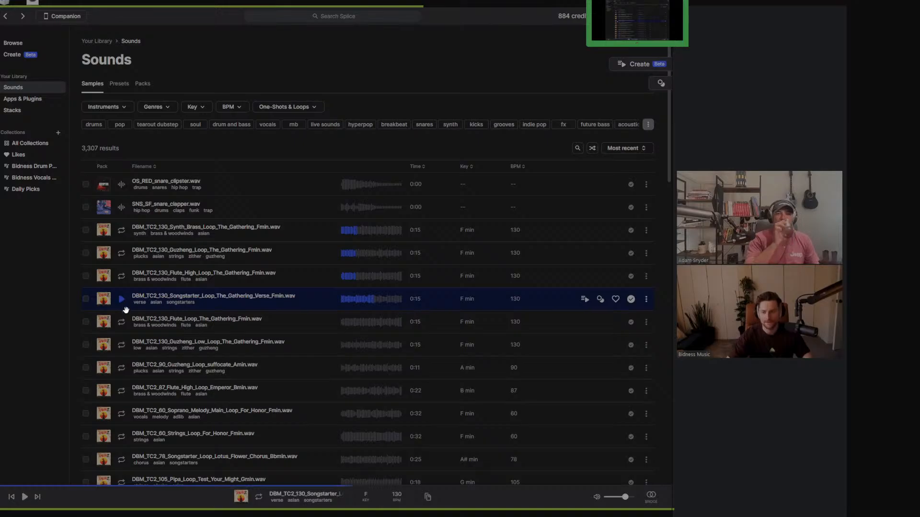
# Switch to Bitwig Studio, place the Splice window beside it, and add the Songstarter_Loop_The_Gathering_Verse_Fmin sample to Scene 1 on a new audio track.
pyautogui.hotkey('alt', 'Tab')
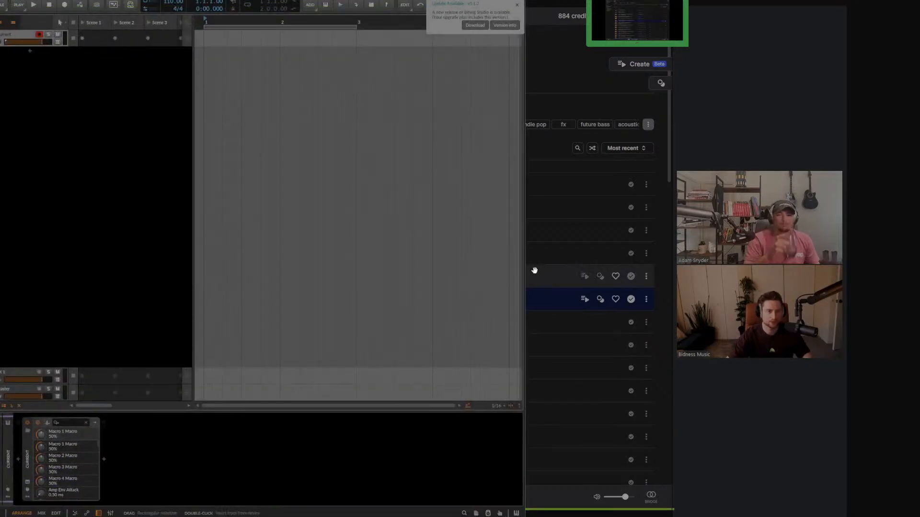
pyautogui.moveTo(774, 3); pyautogui.dragTo(799, 1)
pyautogui.click(529, 295)
pyautogui.moveTo(551, 298); pyautogui.dragTo(320, 309)
pyautogui.click(123, 300)
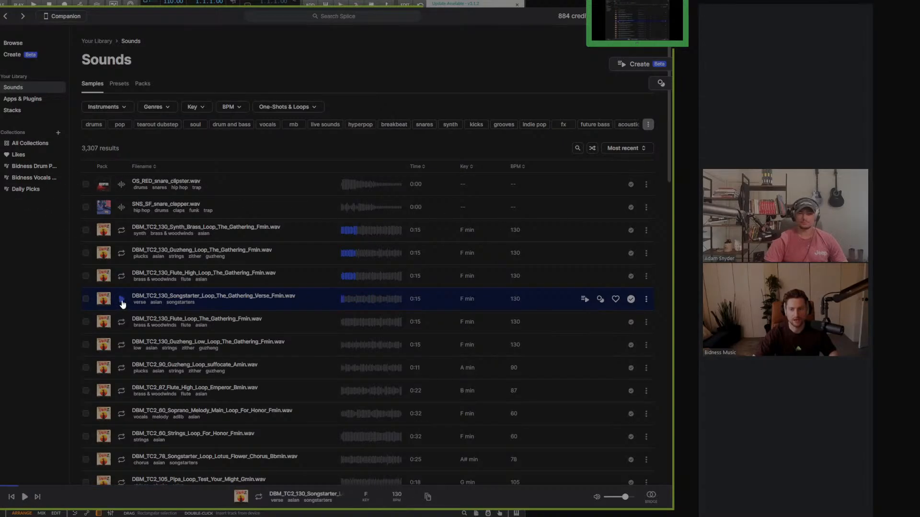
pyautogui.moveTo(234, 30); pyautogui.dragTo(658, 18)
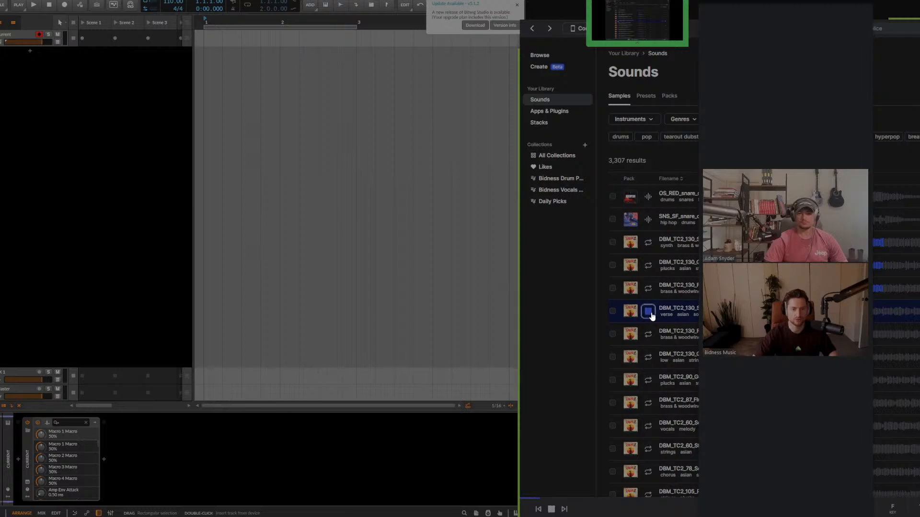
pyautogui.moveTo(651, 316); pyautogui.dragTo(625, 311)
pyautogui.moveTo(141, 384); pyautogui.dragTo(87, 50)
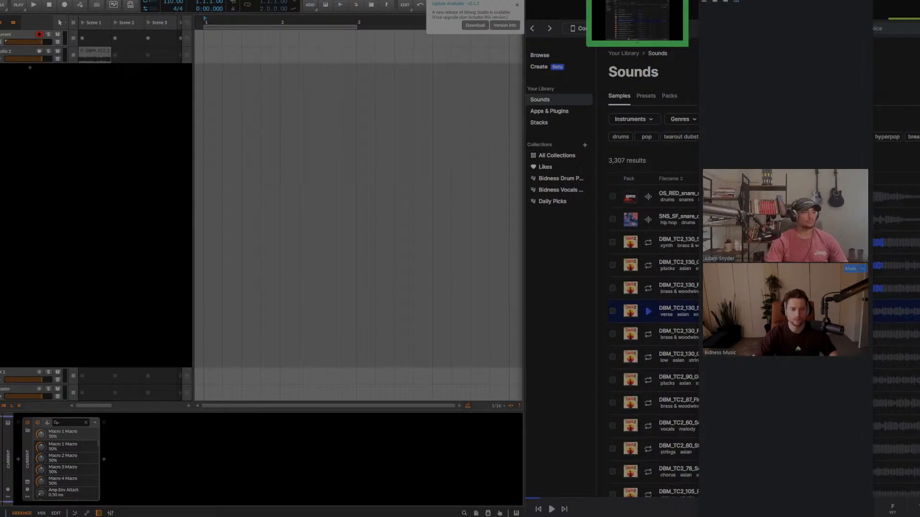
# Replace the paused Zoom share with the Bitwig Studio window, including sound, and widen that window.
pyautogui.click(446, 284)
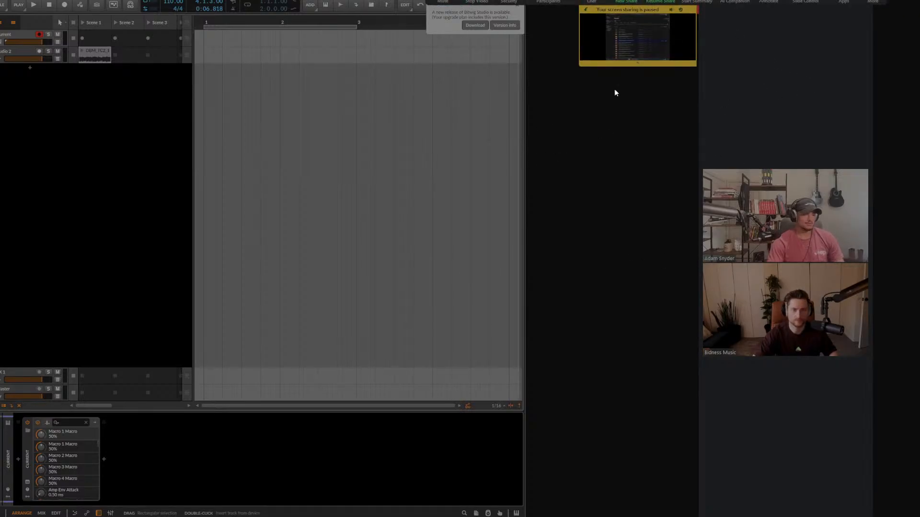
pyautogui.click(628, 2)
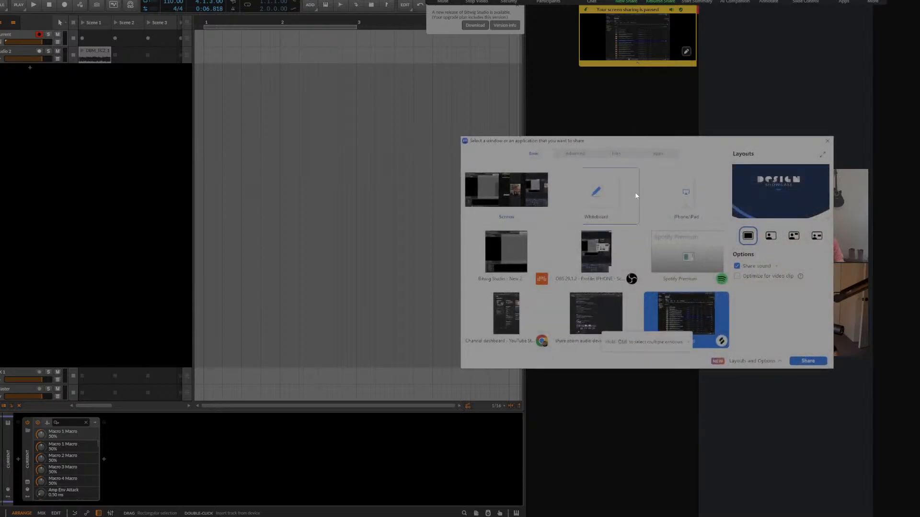
pyautogui.click(515, 254)
pyautogui.click(811, 362)
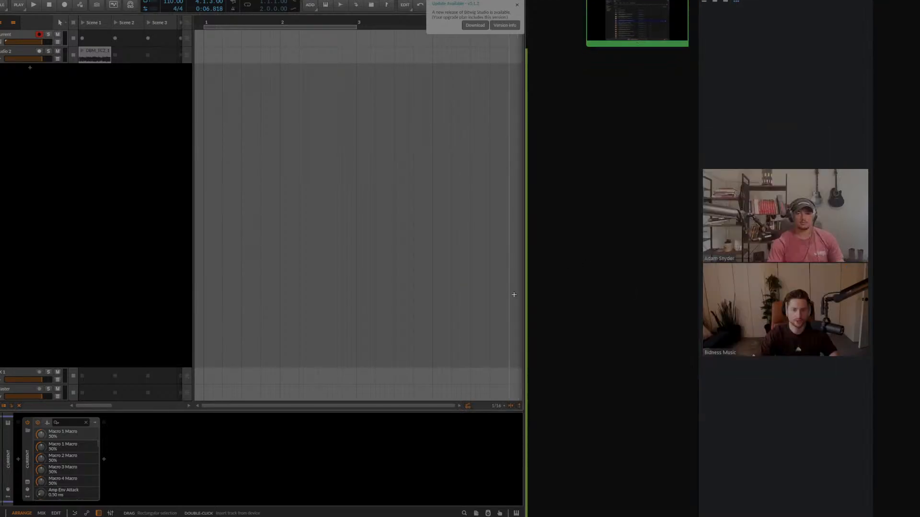
pyautogui.moveTo(523, 293); pyautogui.dragTo(687, 300)
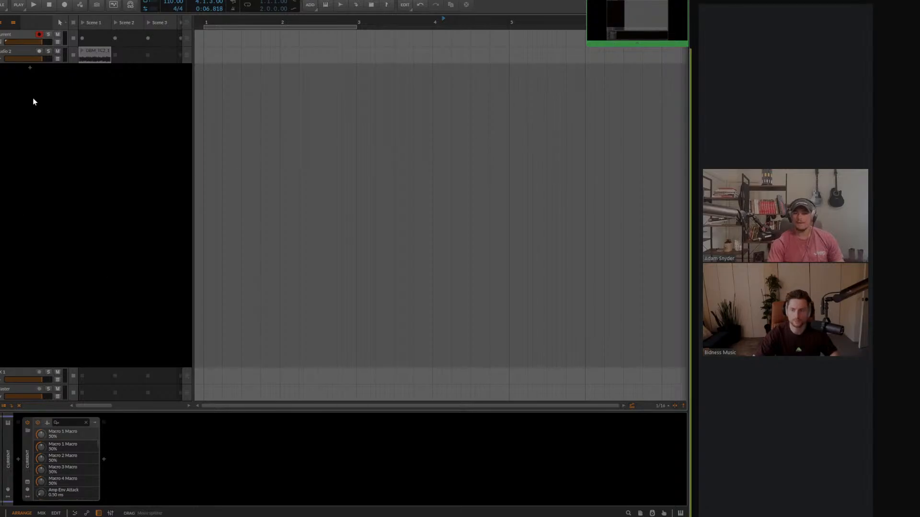
# Load the Scene 1 audio clip as a sampler into the first track's device chain, after the existing instrument.
pyautogui.moveTo(98, 48); pyautogui.dragTo(61, 112)
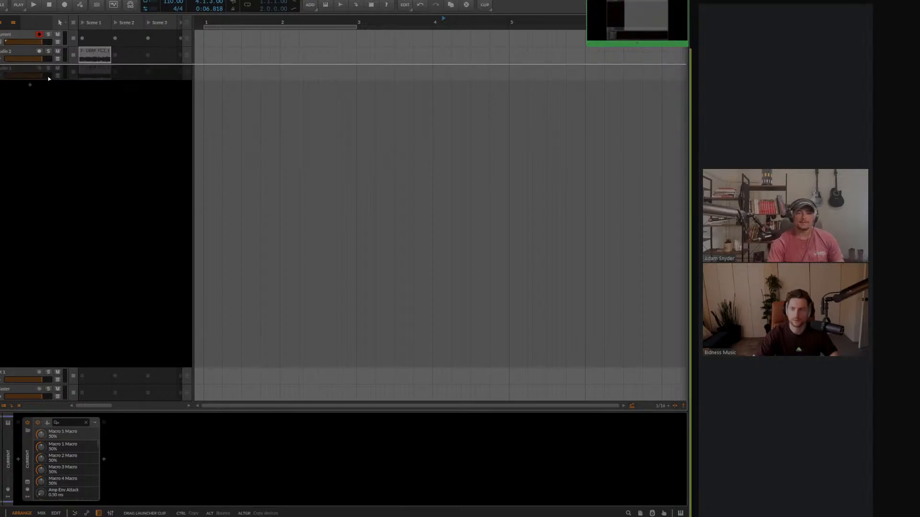
pyautogui.moveTo(48, 79); pyautogui.dragTo(193, 501)
pyautogui.moveTo(197, 469); pyautogui.dragTo(107, 459)
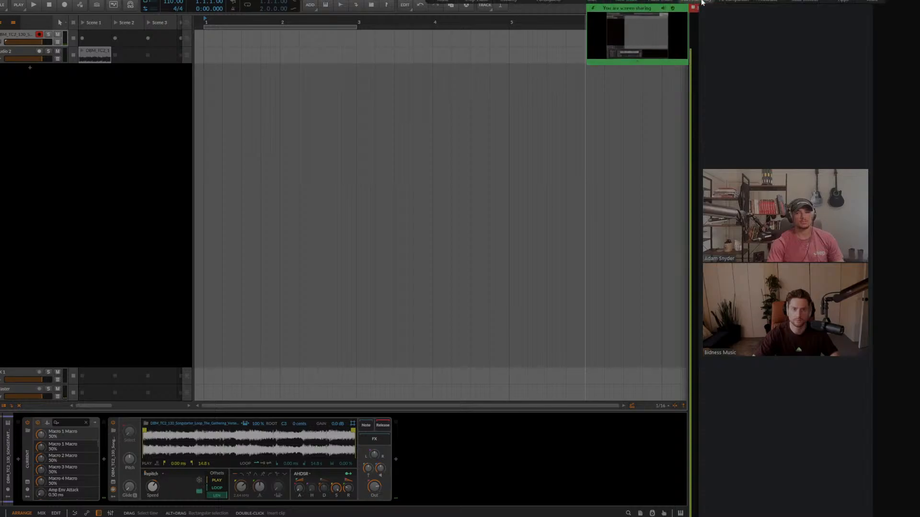
# Check the master track's devices and review the ASIO device choices in Bitwig Studio's audio settings, keeping Focusrite USB ASIO.
pyautogui.click(634, 2)
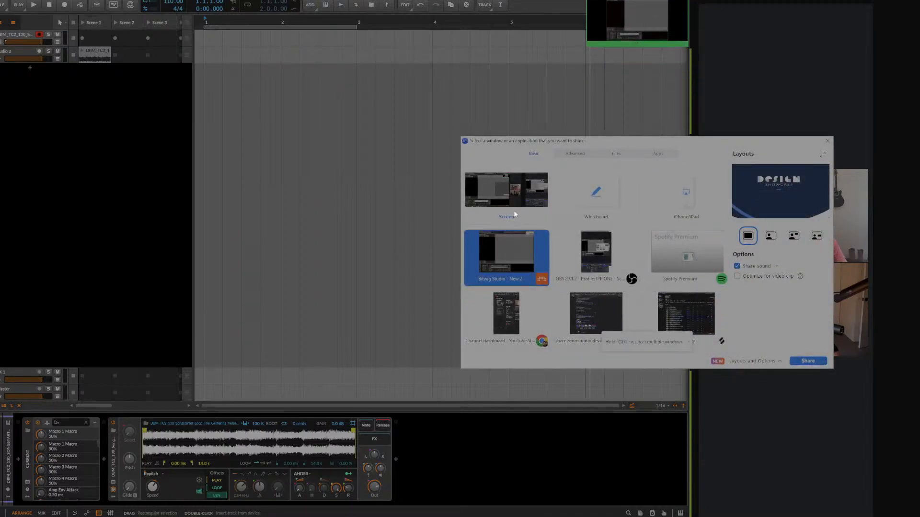
pyautogui.click(24, 34)
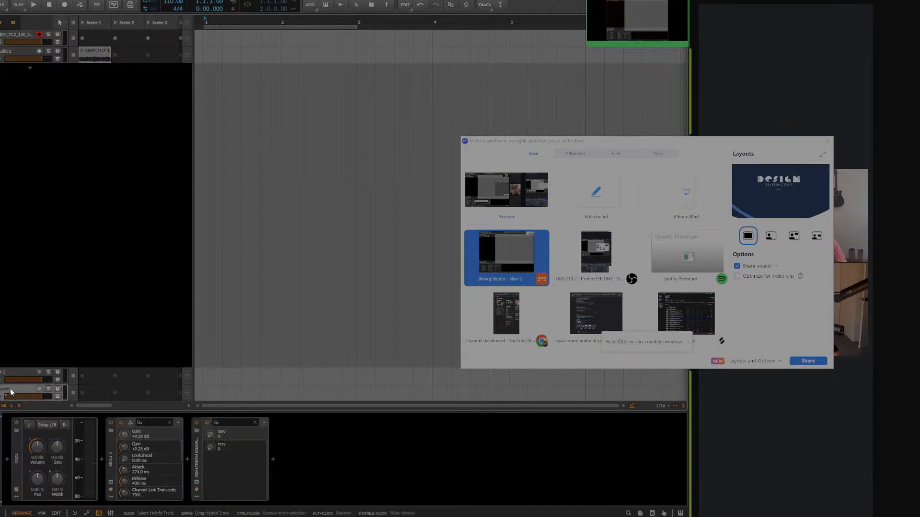
pyautogui.click(6, 5)
pyautogui.click(19, 29)
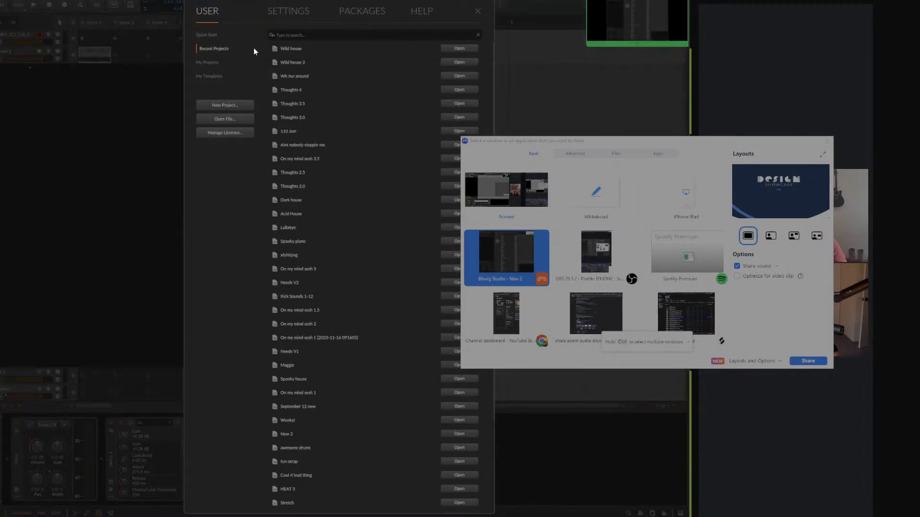
pyautogui.click(288, 11)
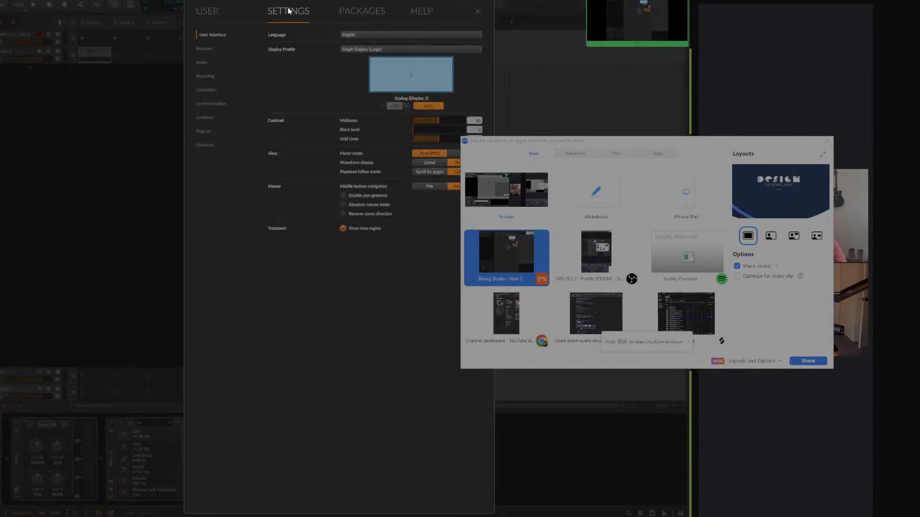
pyautogui.click(204, 63)
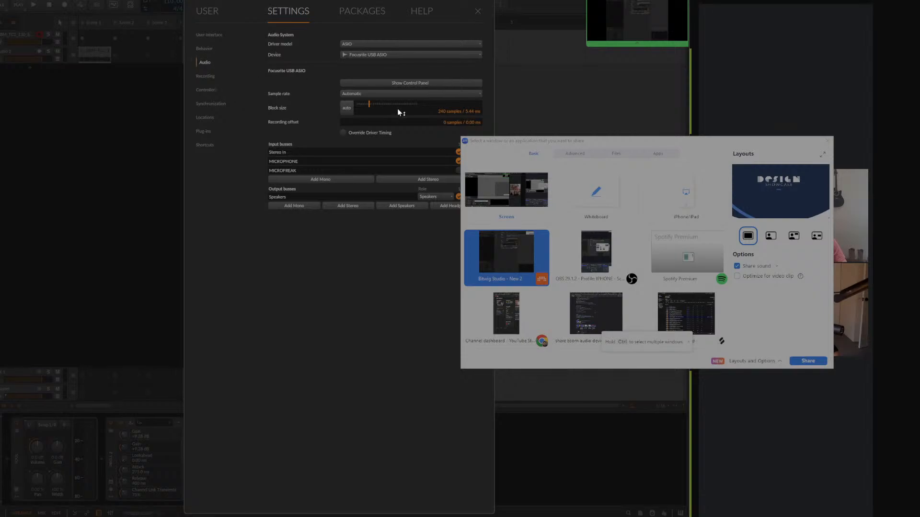
pyautogui.click(430, 54)
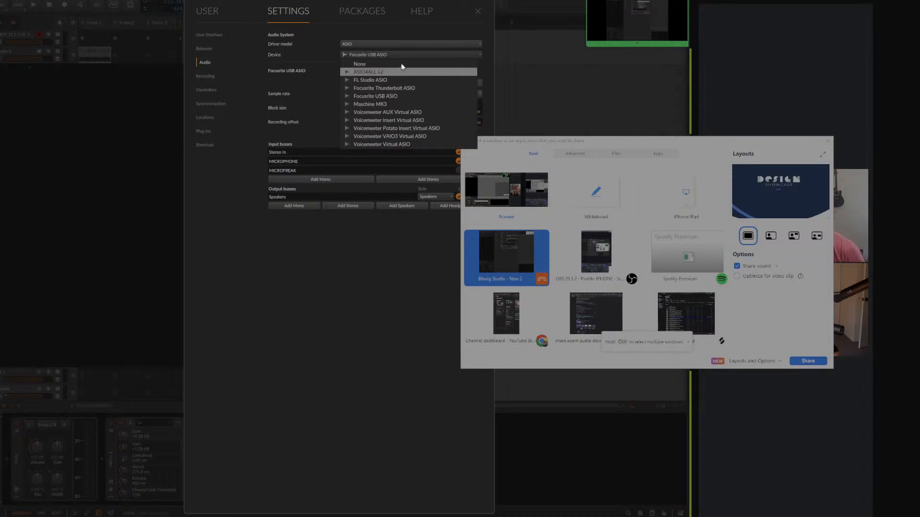
pyautogui.click(32, 196)
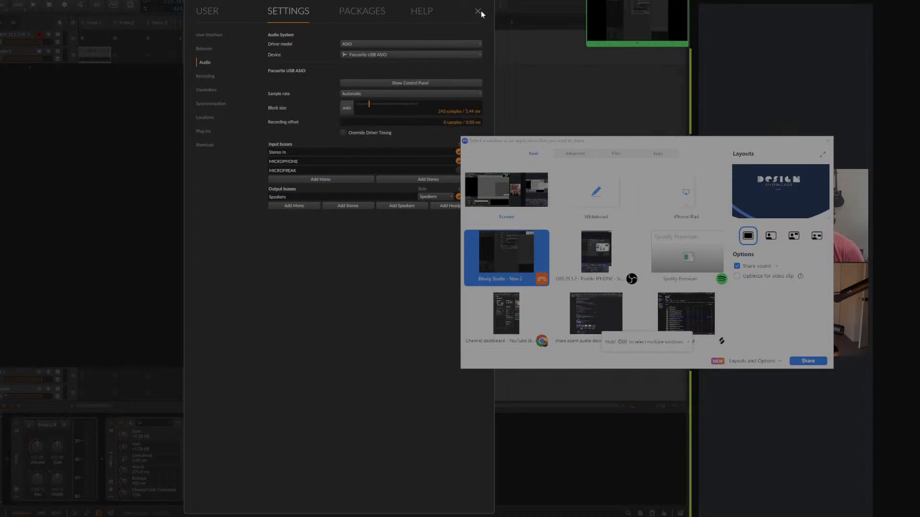
pyautogui.click(478, 12)
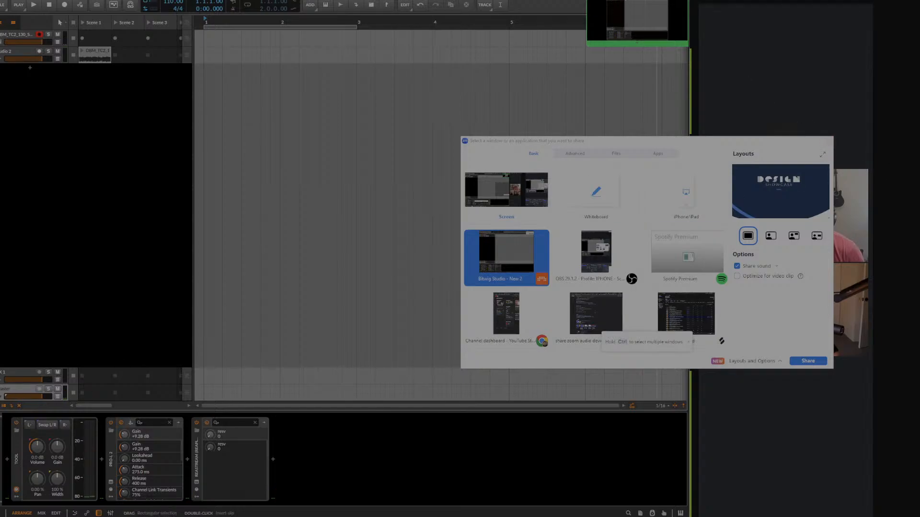
# Stop the Zoom screen share of the Bitwig Studio window.
pyautogui.click(643, 1)
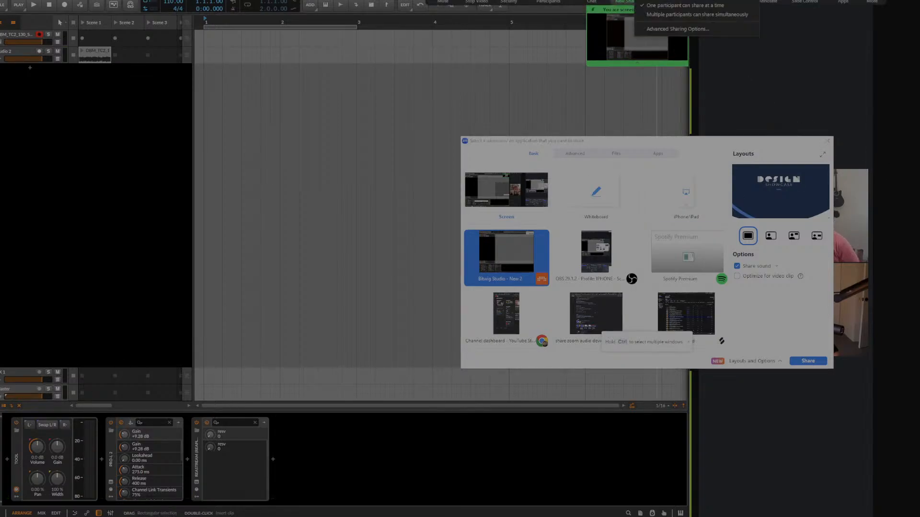
pyautogui.click(625, 2)
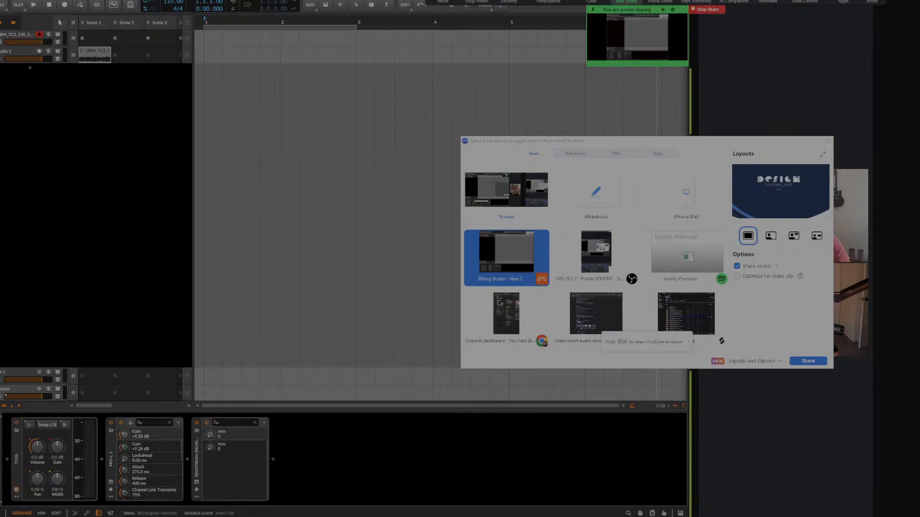
pyautogui.click(694, 10)
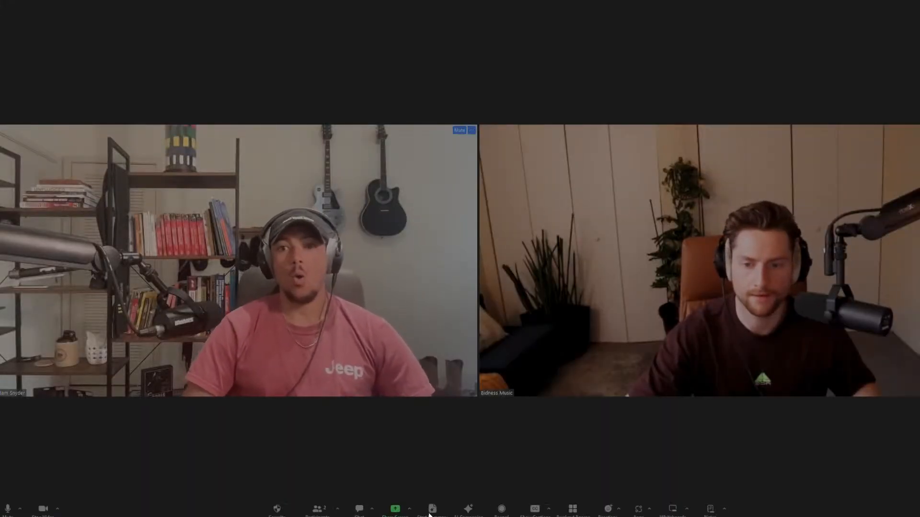
# Set Zoom's microphone to CABLE Output (VB-Audio Virtual Cable) in the audio settings.
pyautogui.click(20, 509)
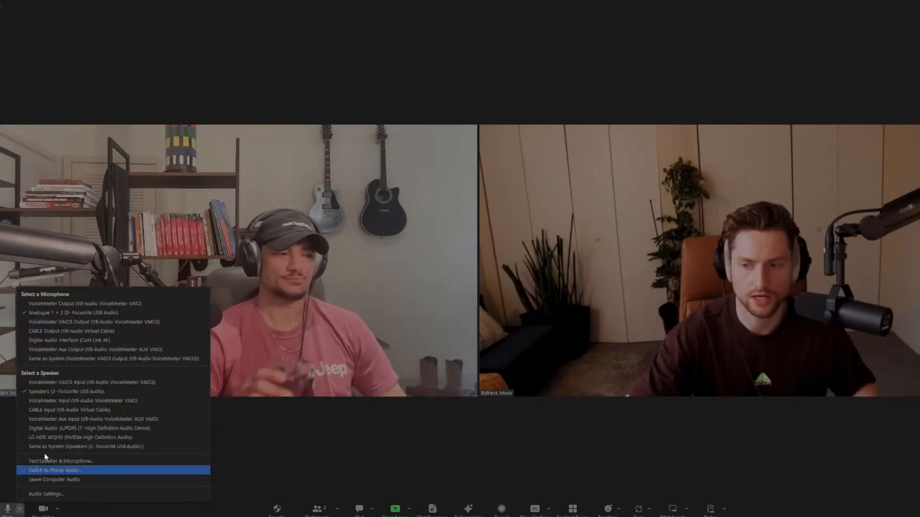
pyautogui.click(115, 494)
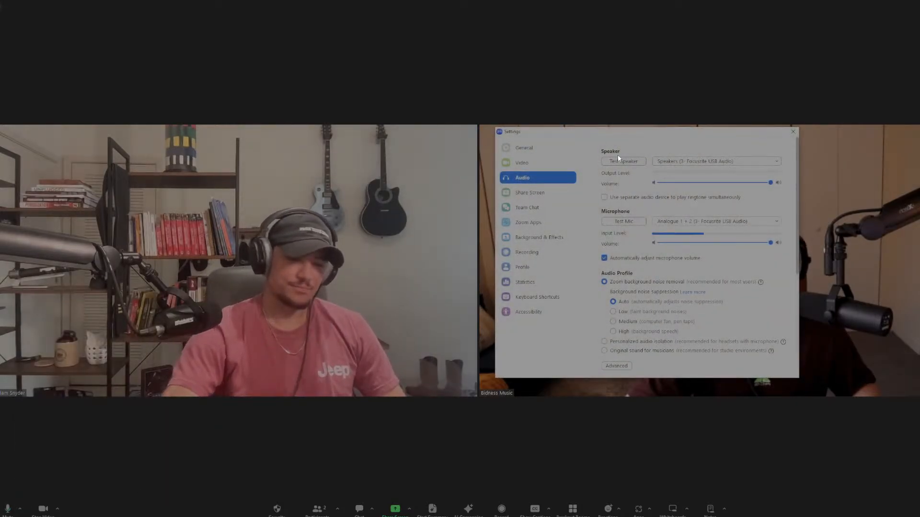
pyautogui.click(712, 221)
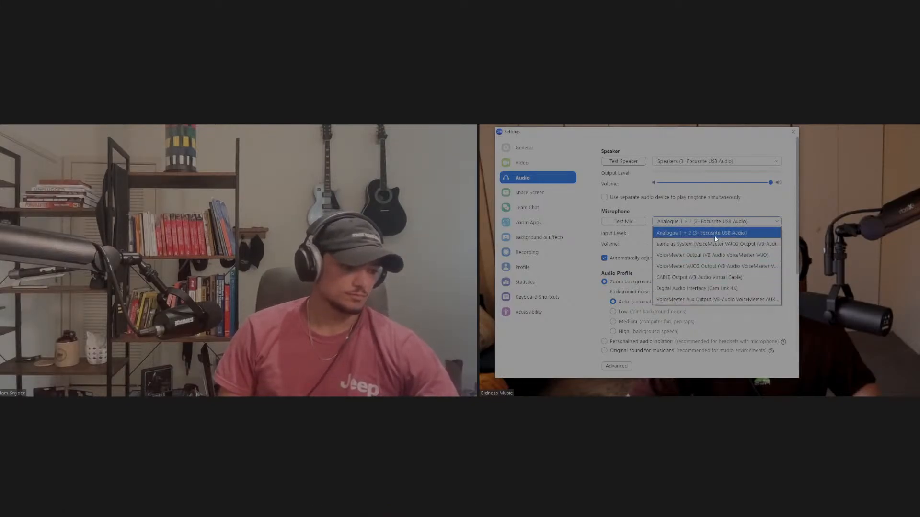
pyautogui.click(718, 276)
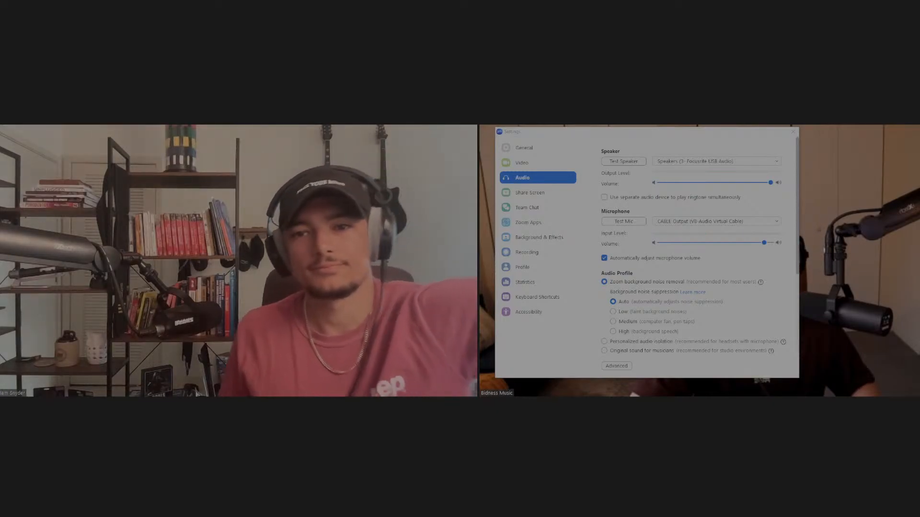
pyautogui.click(793, 131)
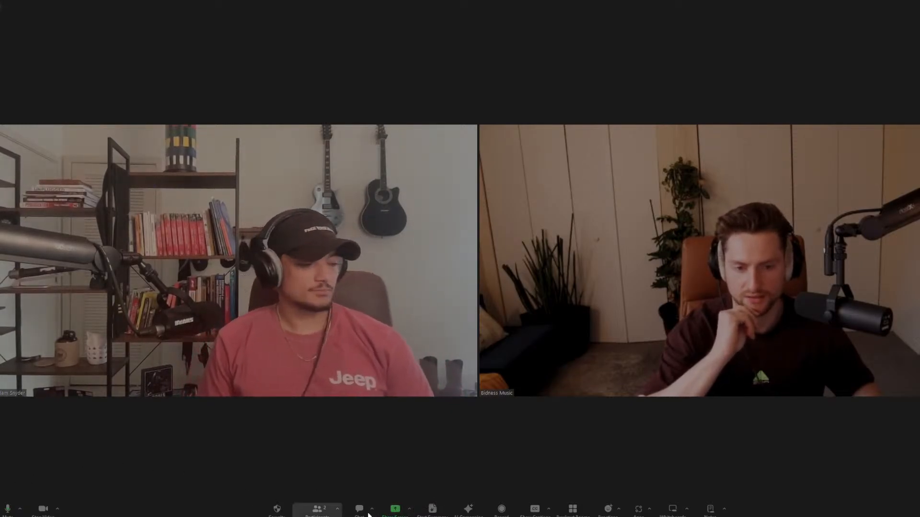
pyautogui.click(402, 509)
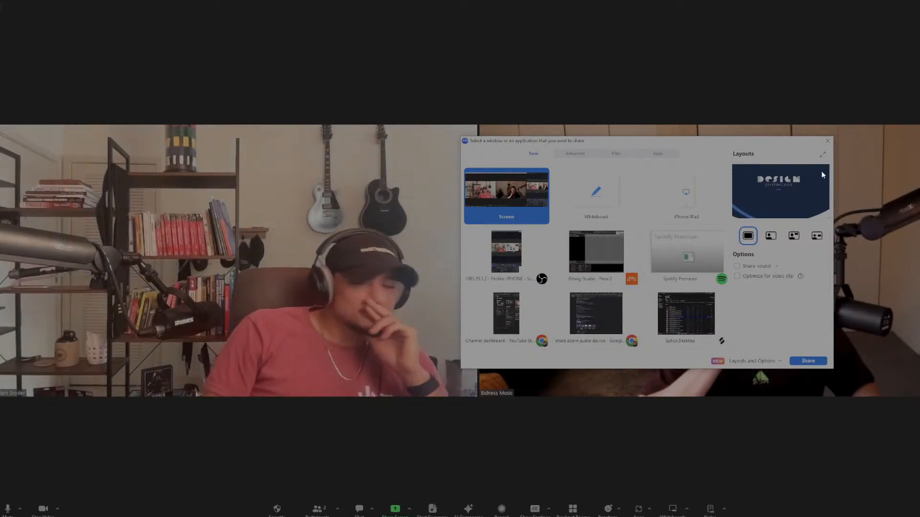
pyautogui.click(827, 138)
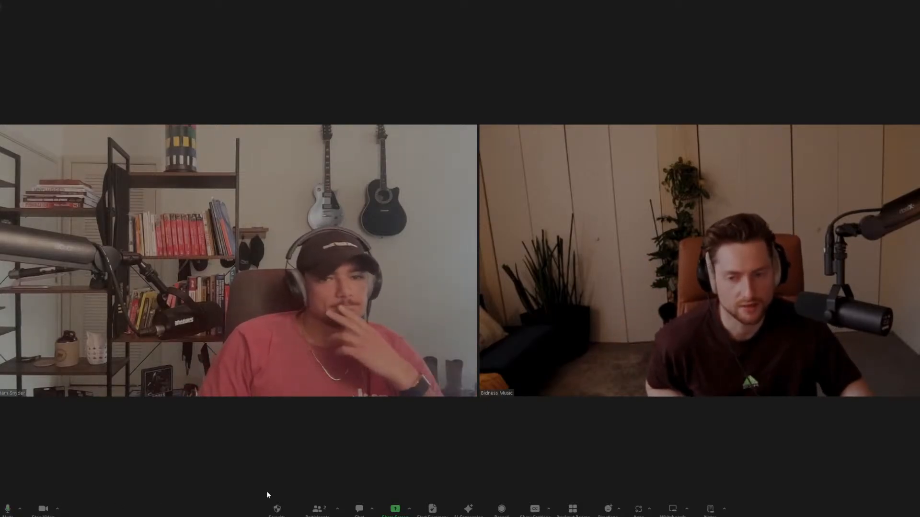
# Try CABLE Input (VB-Audio Virtual Cable) as the Zoom speaker, restore Speakers (3- Focusrite USB Audio), and recheck the selected audio devices.
pyautogui.click(20, 511)
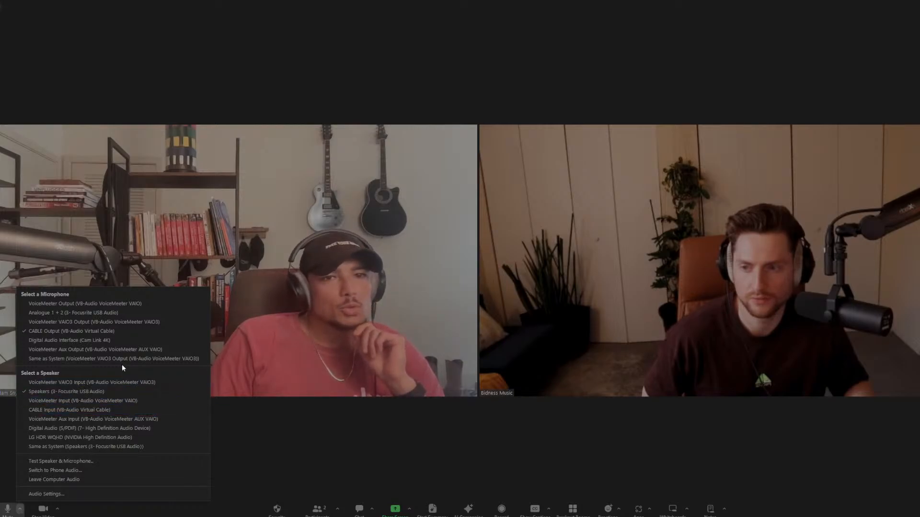
pyautogui.click(108, 410)
pyautogui.click(20, 508)
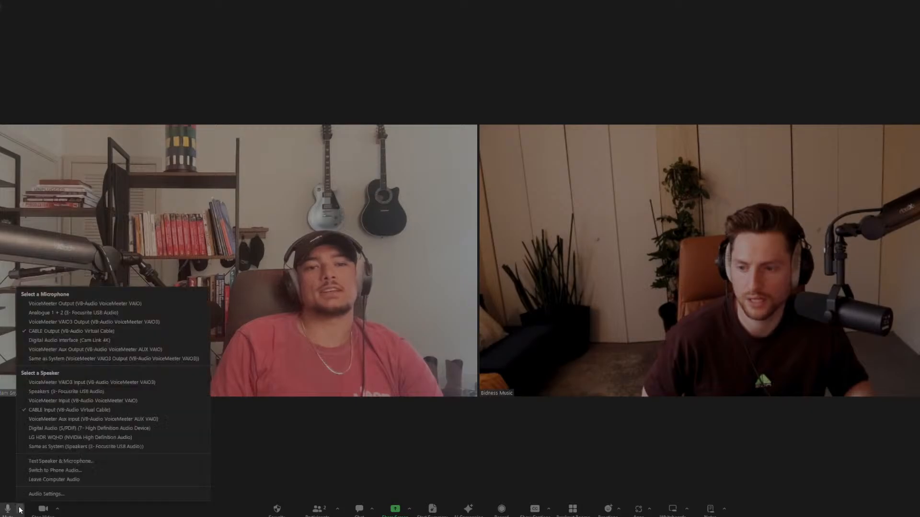
pyautogui.click(79, 392)
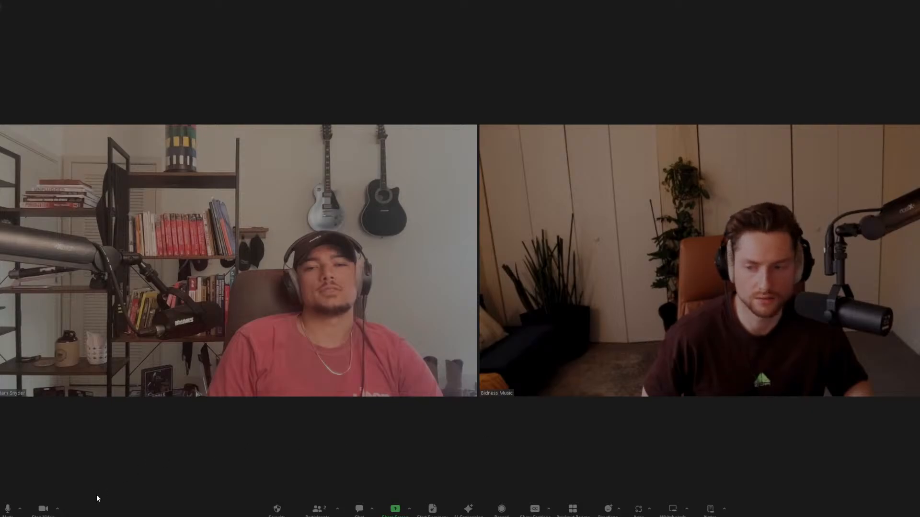
pyautogui.click(20, 509)
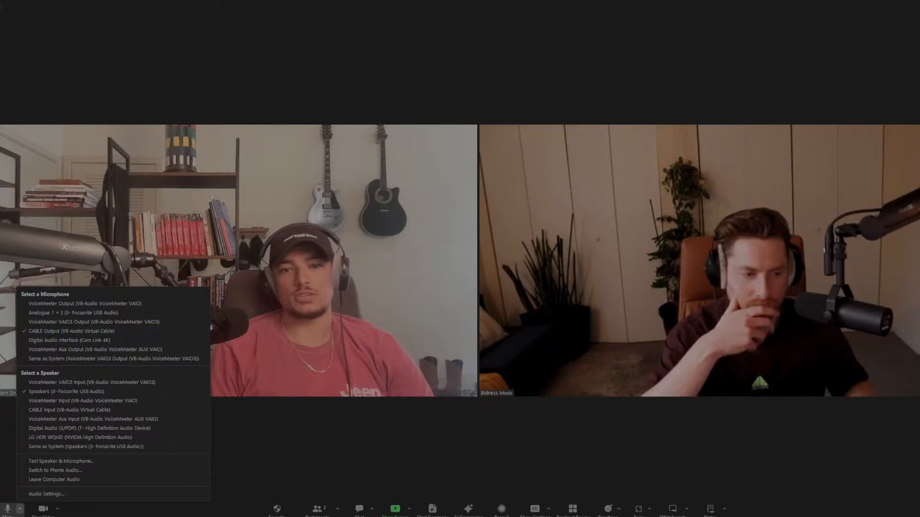
pyautogui.press('Escape')
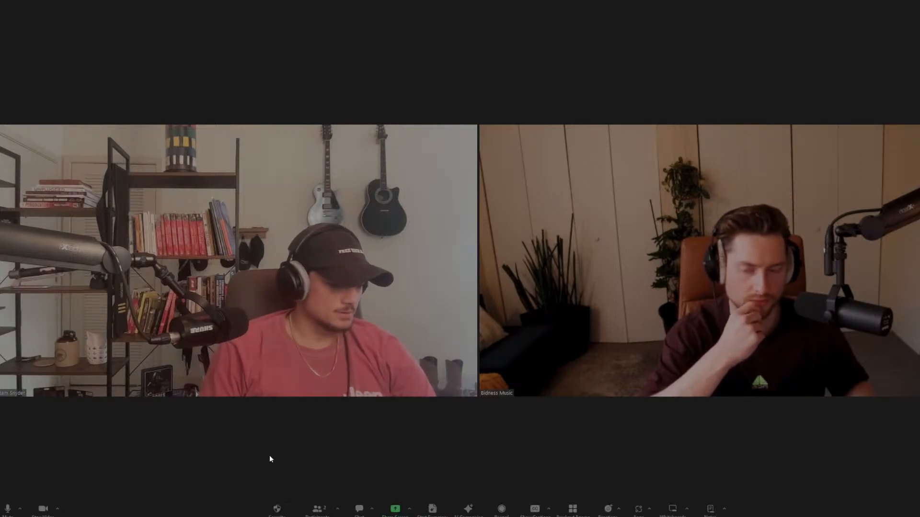
# Share the Bitwig Studio window in the Zoom call with stereo (high-fidelity) sound.
pyautogui.moveTo(239, 516)
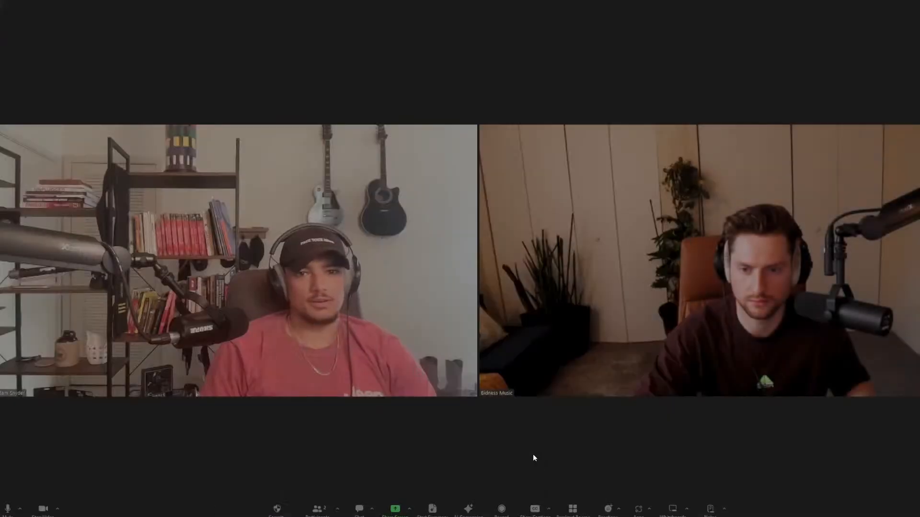
pyautogui.click(395, 508)
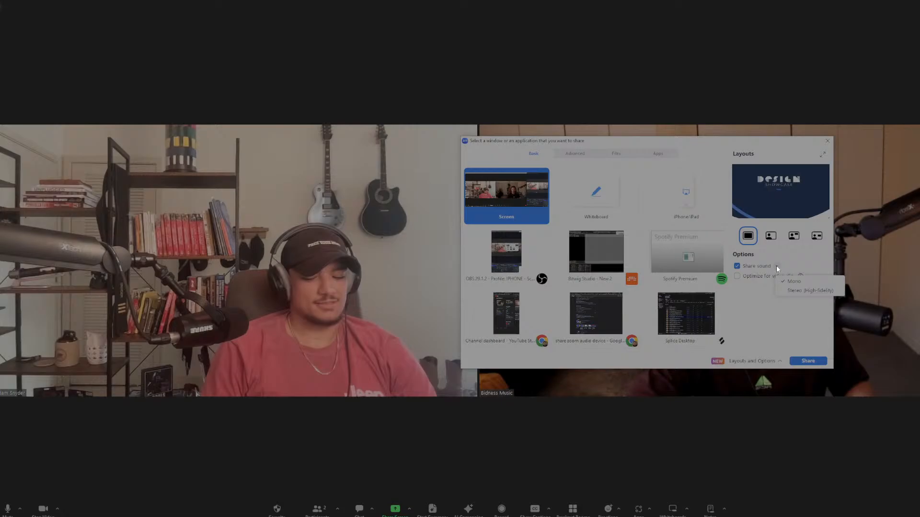
pyautogui.click(794, 291)
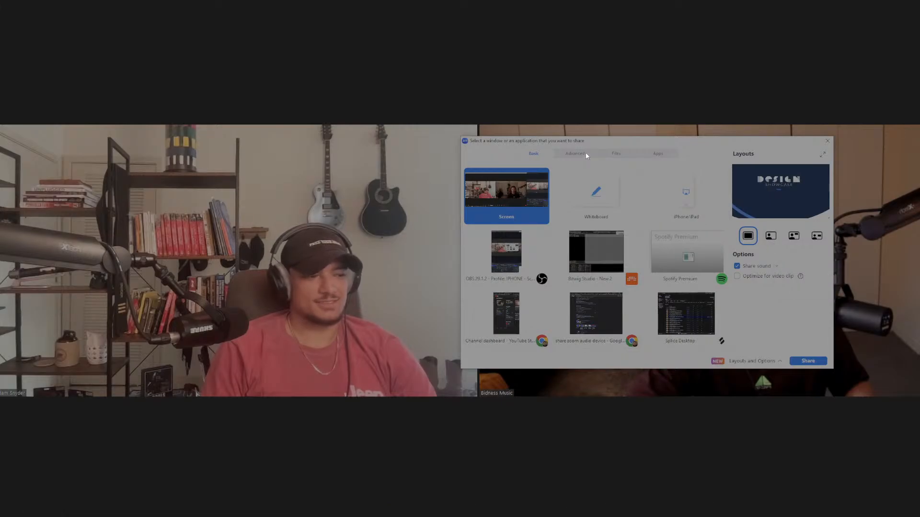
pyautogui.click(619, 241)
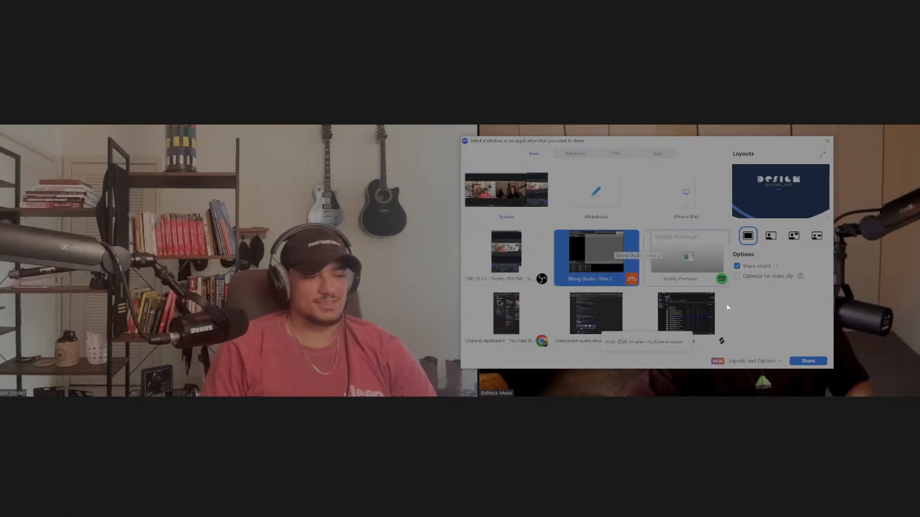
pyautogui.click(808, 361)
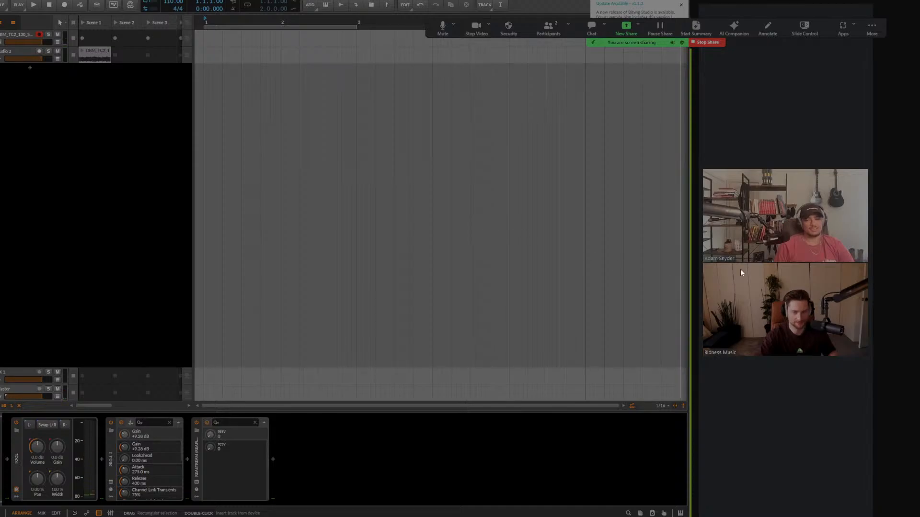
# Play the Scene 1 audio clip, lower the master track's volume, and stop playback.
pyautogui.click(83, 51)
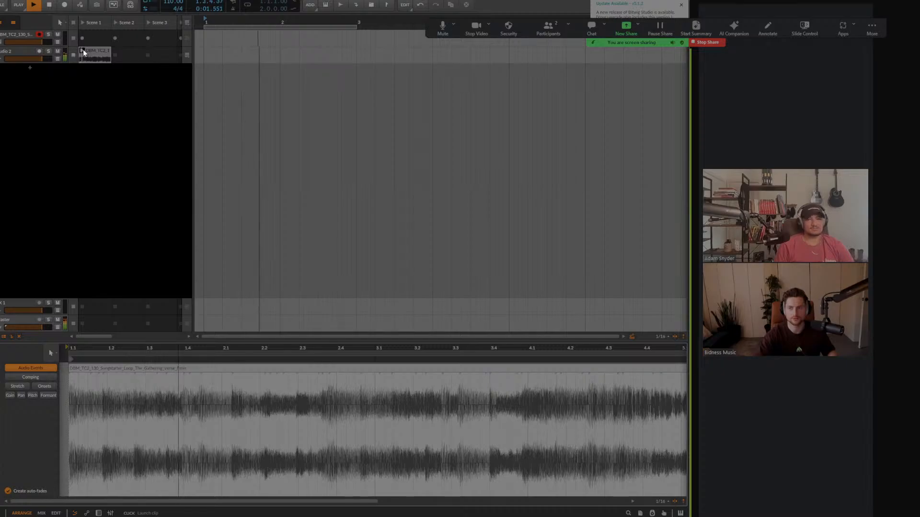
pyautogui.moveTo(42, 327); pyautogui.dragTo(32, 327)
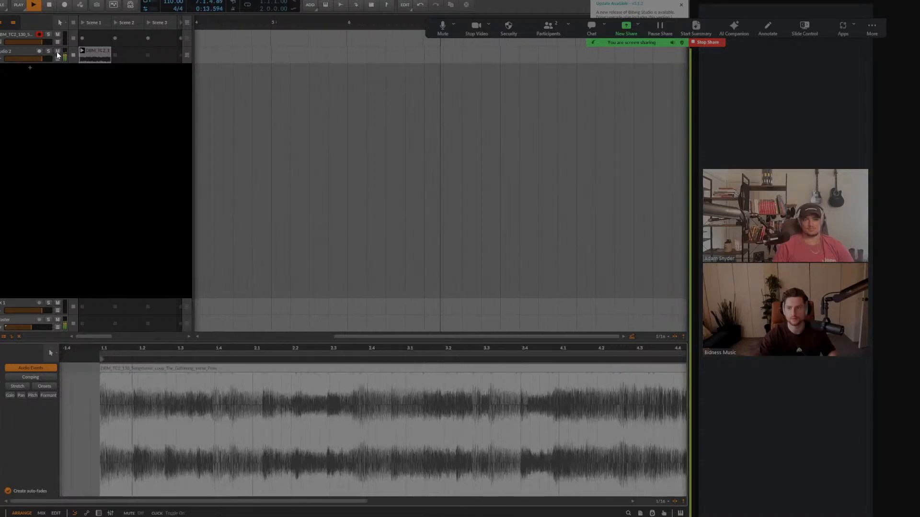
pyautogui.click(48, 5)
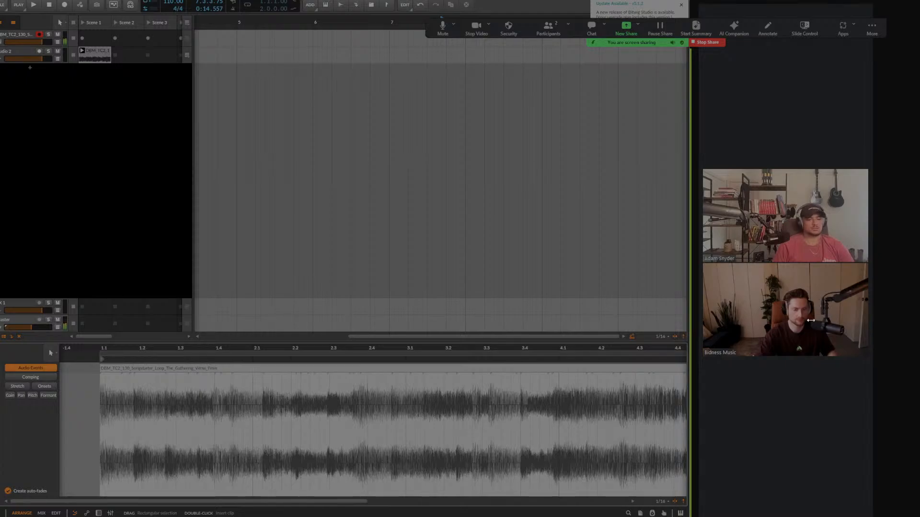
# Inspect the Scene 1 audio clip's waveform and copy the clip into the arranger on its own track, starting shortly before bar 5.
pyautogui.click(99, 56)
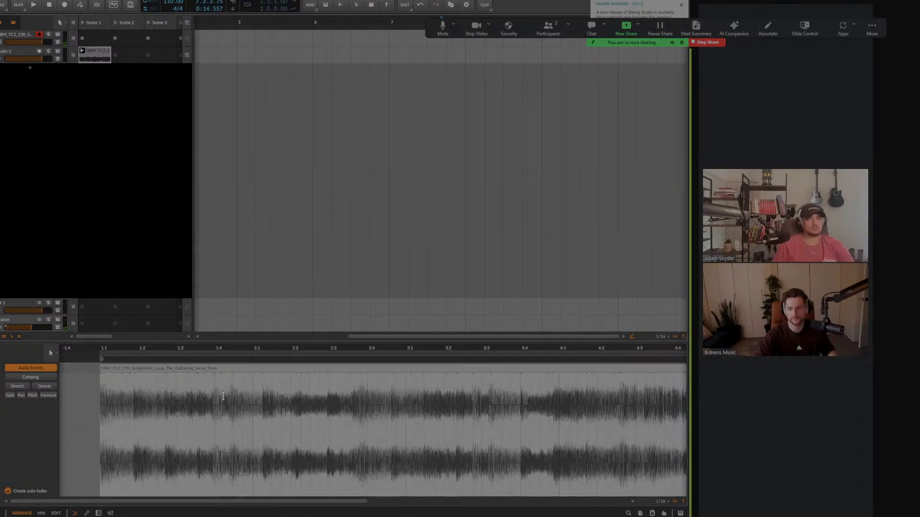
pyautogui.moveTo(271, 351); pyautogui.dragTo(614, 351)
pyautogui.click(280, 369)
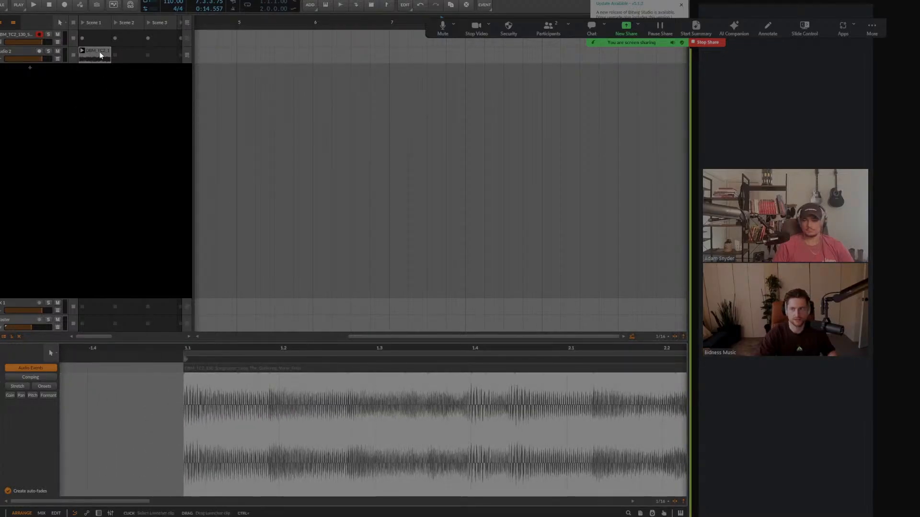
pyautogui.moveTo(95, 54); pyautogui.dragTo(280, 54)
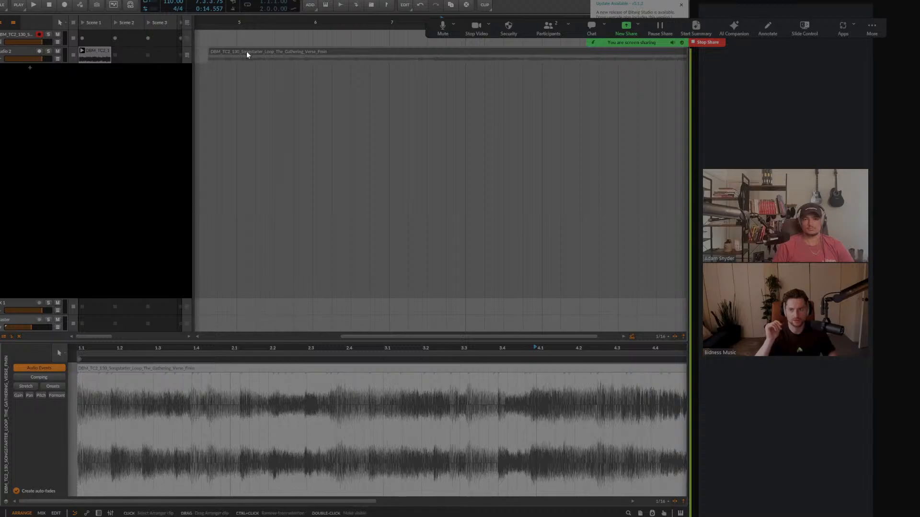
# Add a new instrument track with a Drum Machine below the audio track and show its device chain.
pyautogui.click(22, 52)
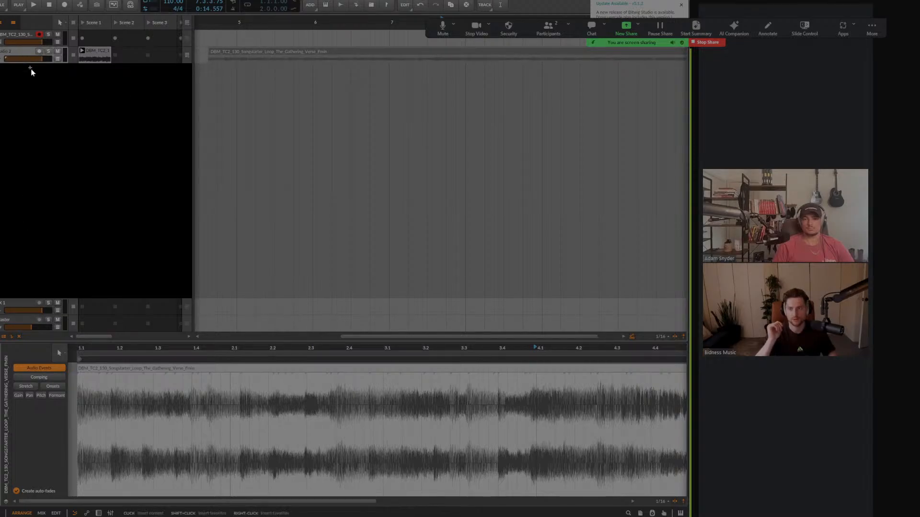
pyautogui.click(30, 68)
pyautogui.write('drum')
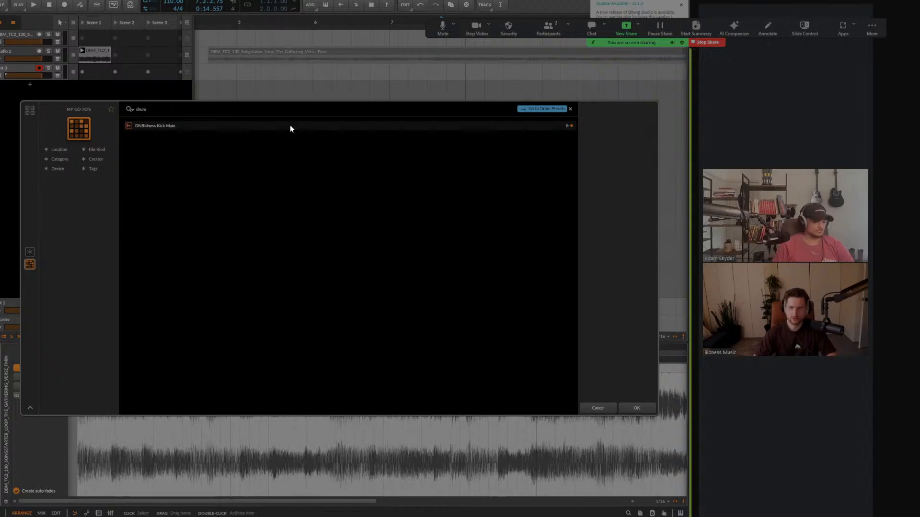
pyautogui.moveTo(74, 216); pyautogui.dragTo(47, 213)
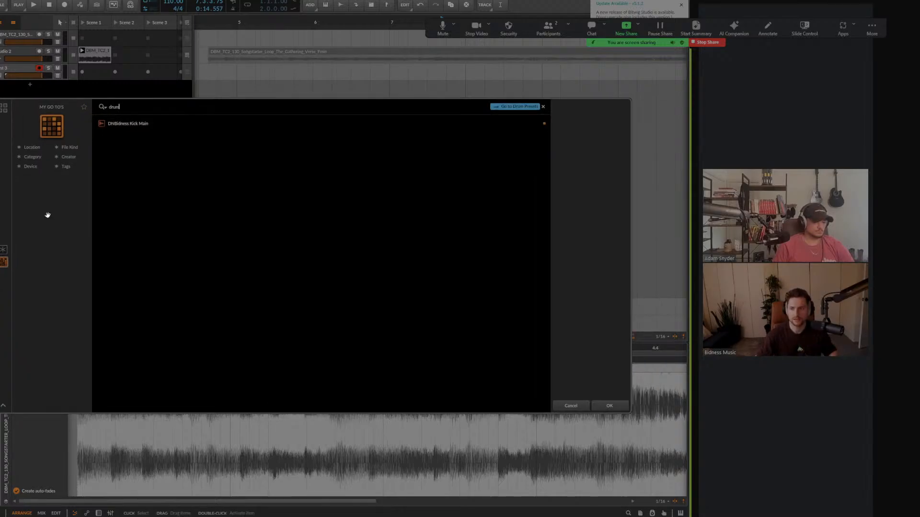
pyautogui.click(4, 249)
pyautogui.doubleClick(128, 123)
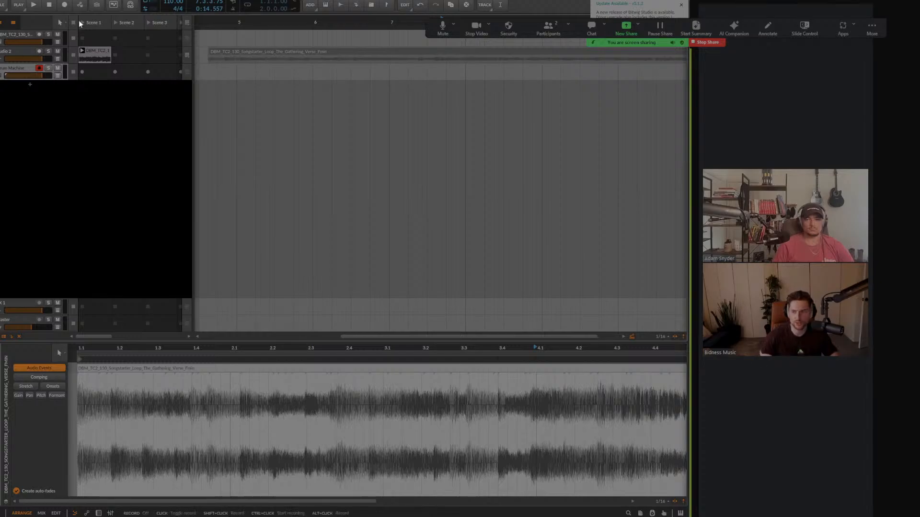
pyautogui.click(19, 69)
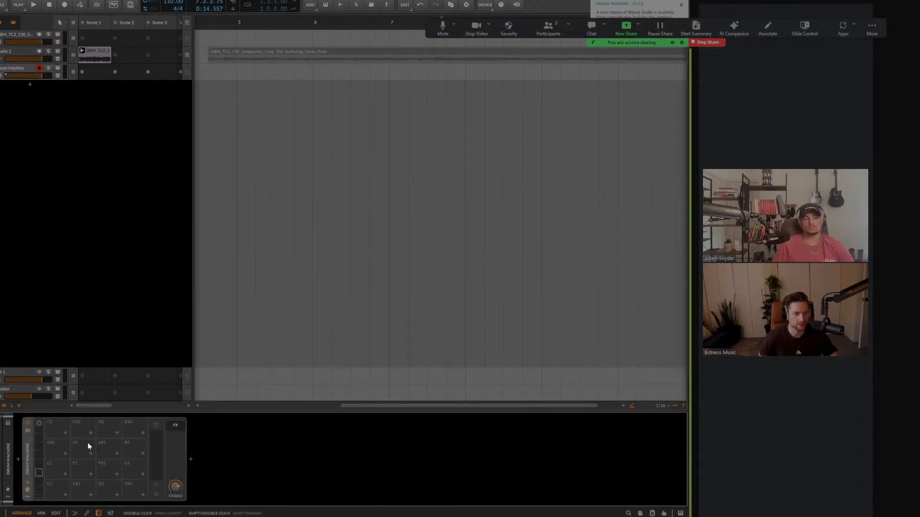
# Slice the Scene 1 audio clip to a new drum machine at 1/4 notes, bouncing pre-fader and limiting it to 16 slices.
pyautogui.click(251, 50)
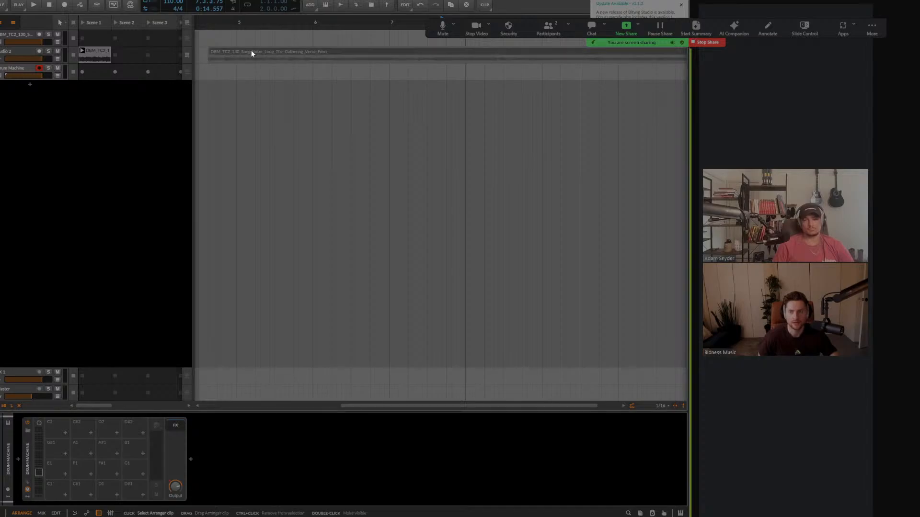
pyautogui.click(96, 50)
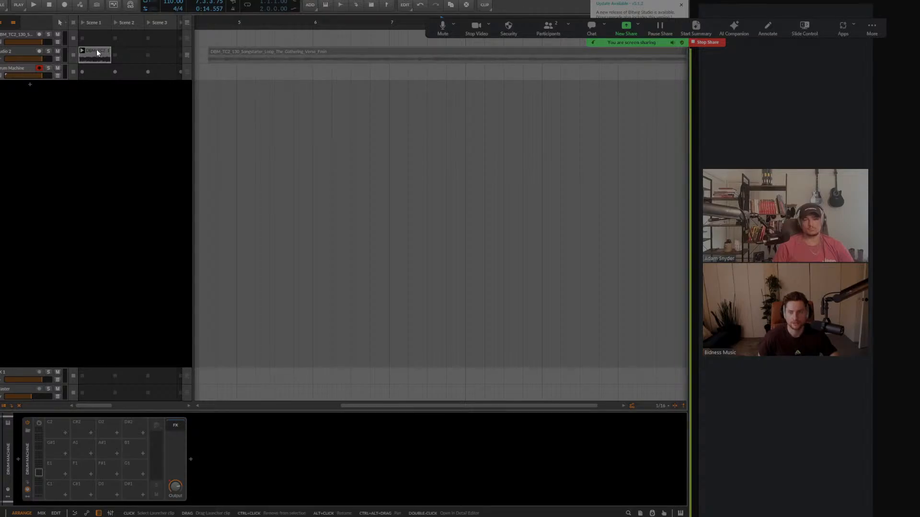
pyautogui.rightClick(96, 50)
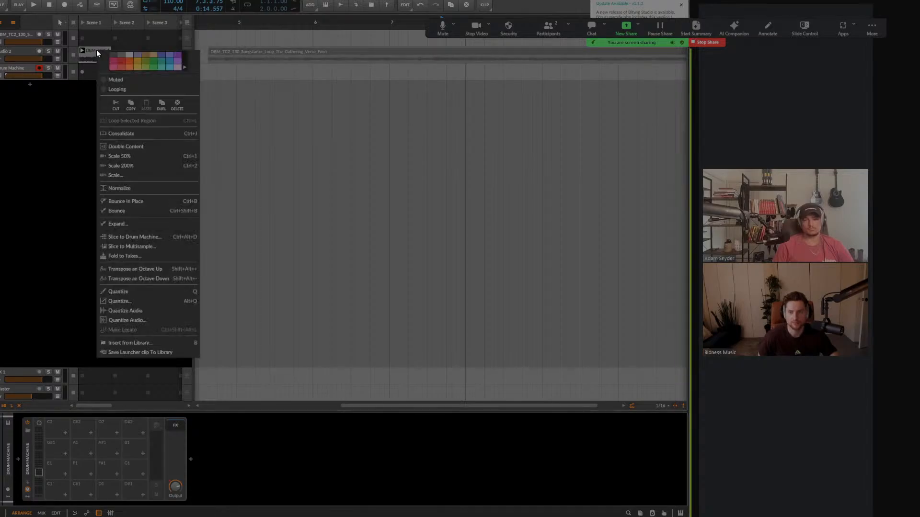
pyautogui.click(148, 236)
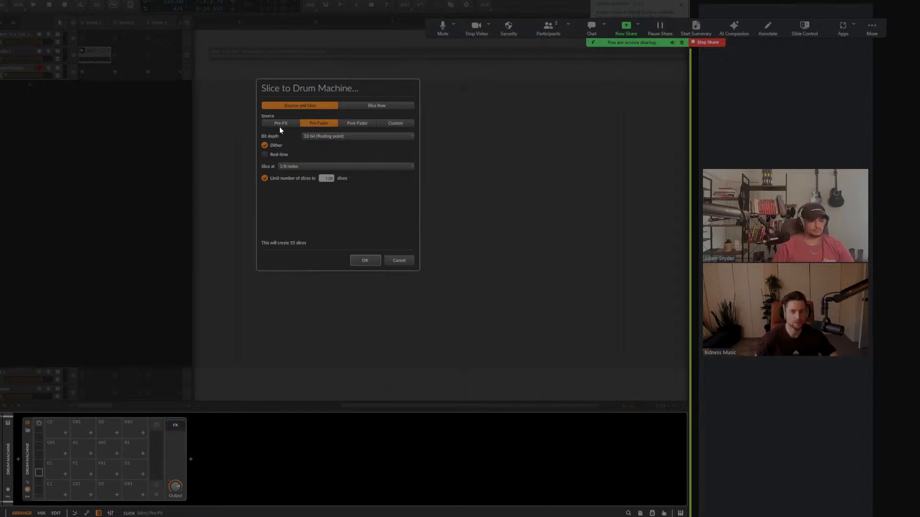
pyautogui.click(330, 167)
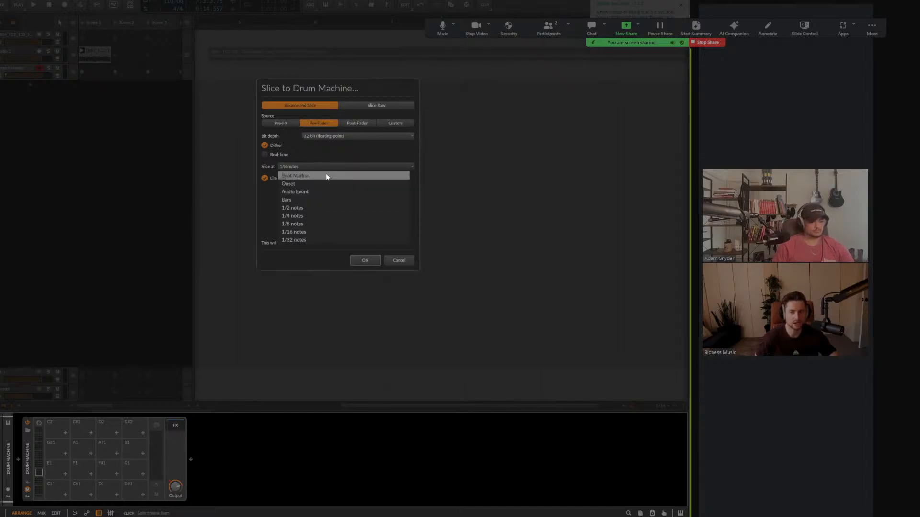
pyautogui.click(324, 216)
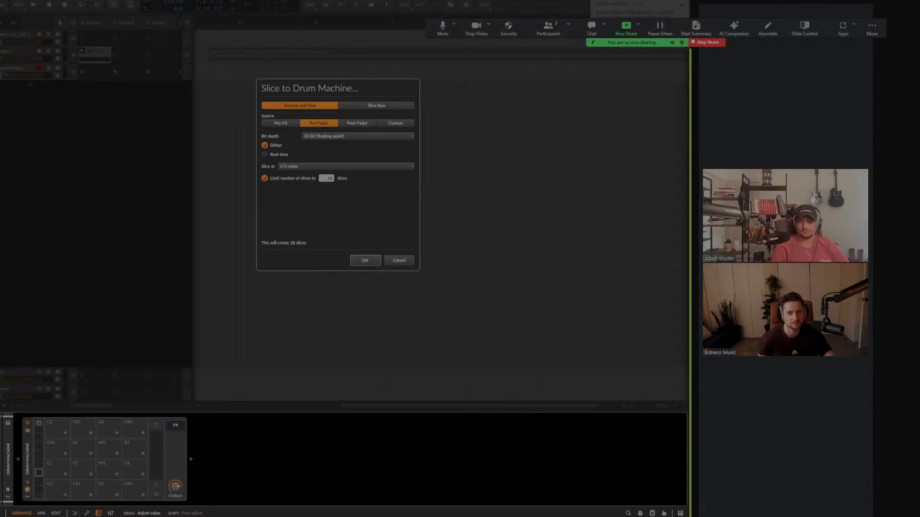
pyautogui.moveTo(326, 179); pyautogui.dragTo(326, 198)
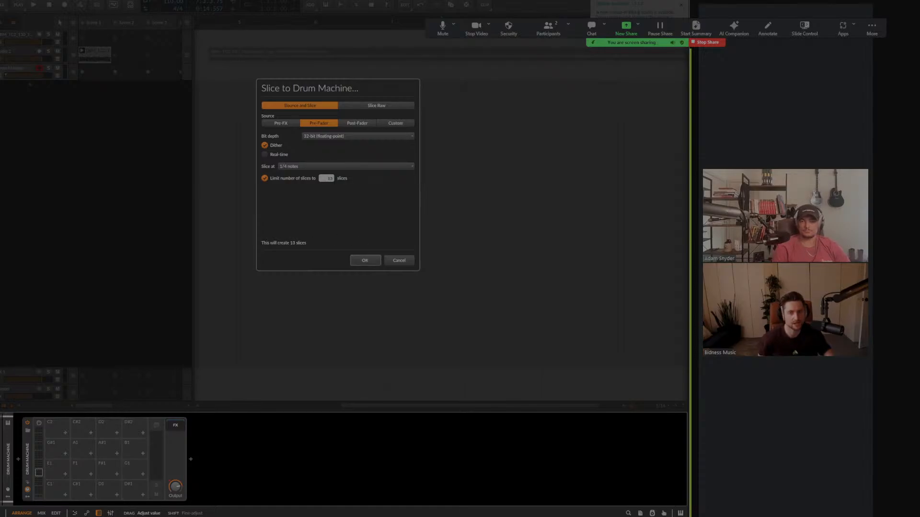
pyautogui.click(364, 260)
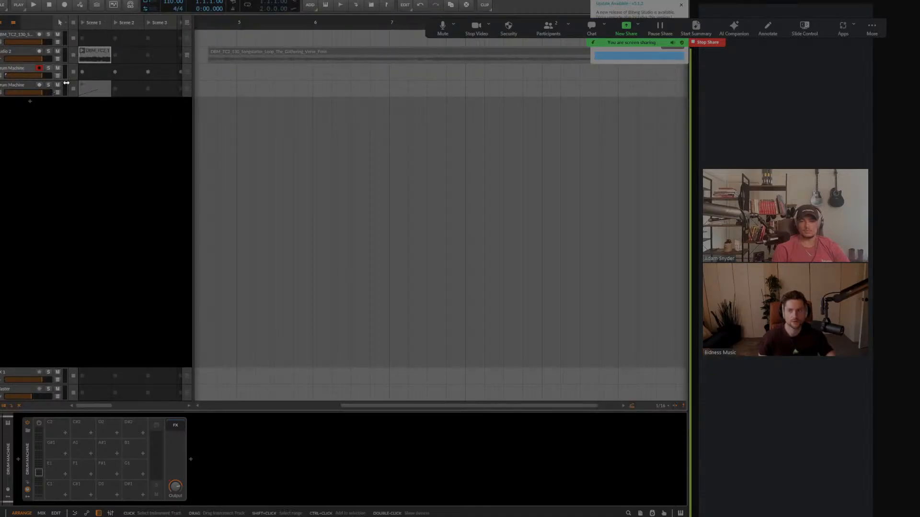
# Inspect the sliced clip's notes in an enlarged detail editor, and show the new drum machine track's devices.
pyautogui.doubleClick(96, 82)
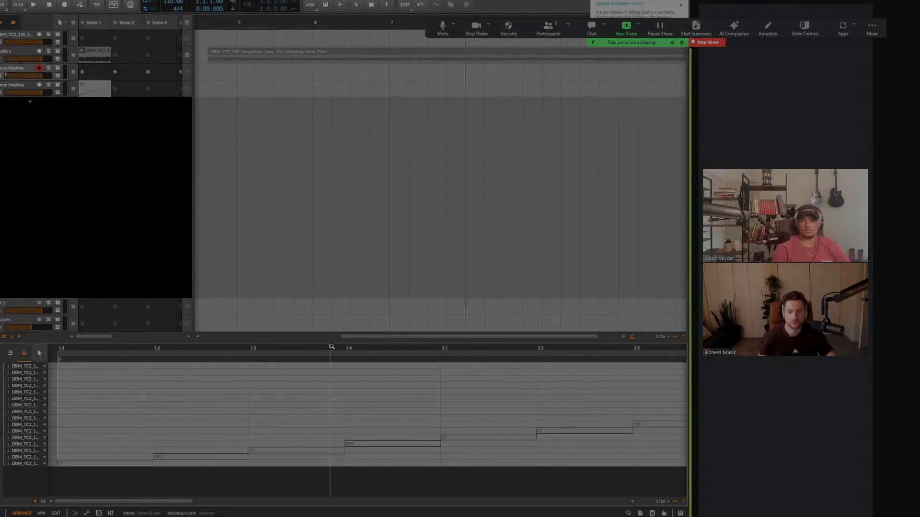
pyautogui.moveTo(331, 346); pyautogui.dragTo(267, 341)
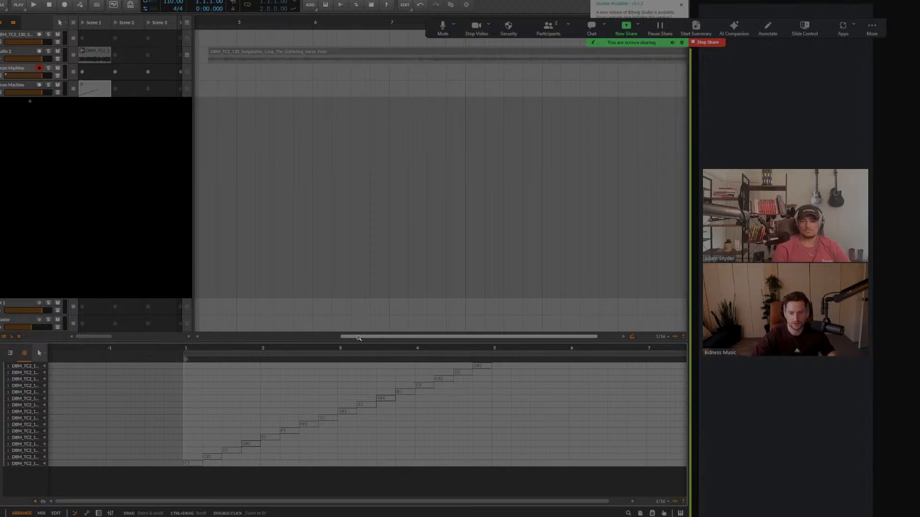
pyautogui.moveTo(358, 340); pyautogui.dragTo(366, 199)
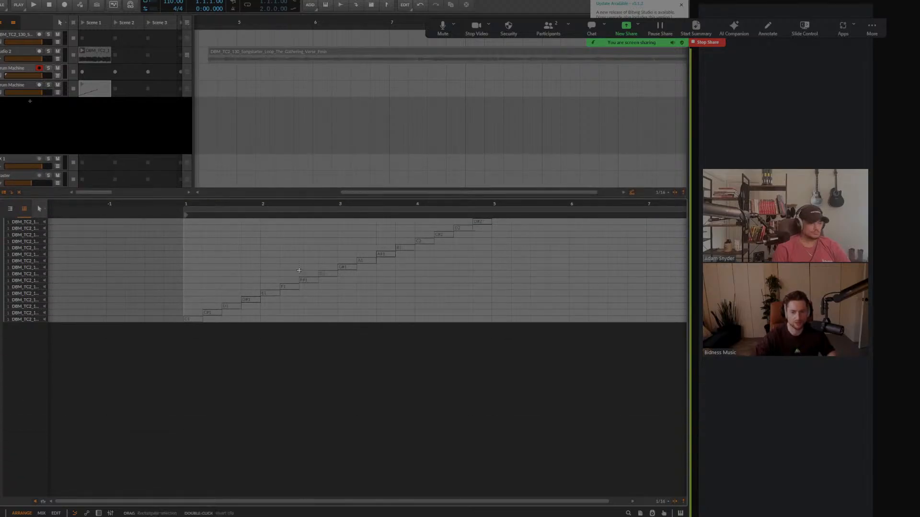
pyautogui.scroll(3, 299, 271)
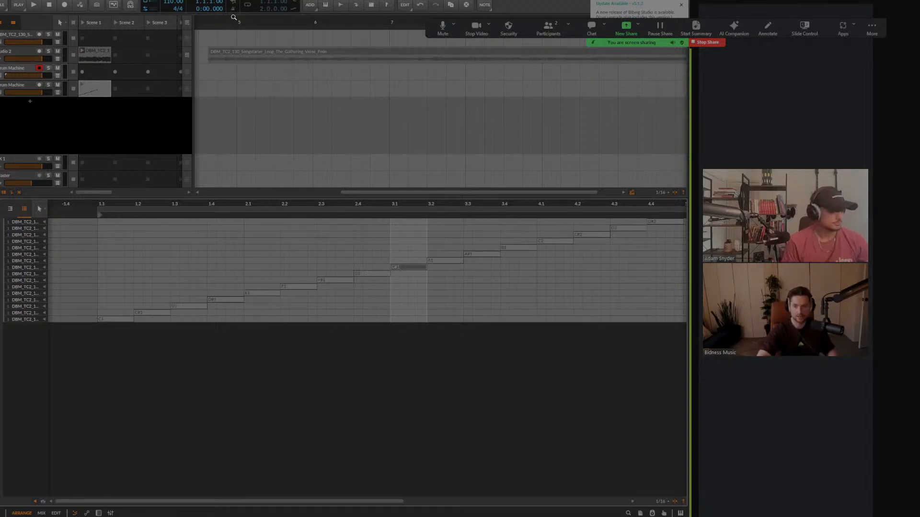
pyautogui.doubleClick(20, 85)
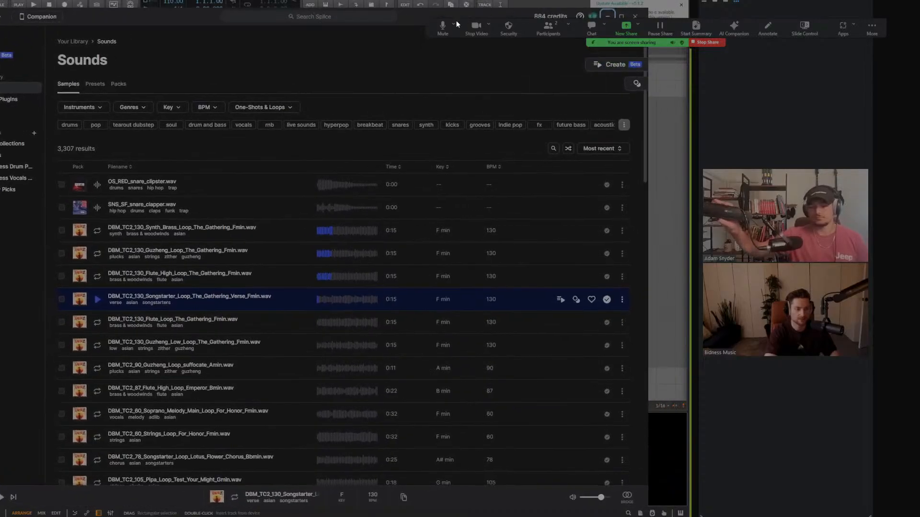
# Switch the Zoom share to a portion of the screen with sound, narrowing the shared region to exclude the participant videos.
pyautogui.moveTo(484, 26)
pyautogui.mouseDown()
pyautogui.moveTo(498, 16)
pyautogui.moveTo(485, 8)
pyautogui.moveTo(491, 13)
pyautogui.mouseUp()
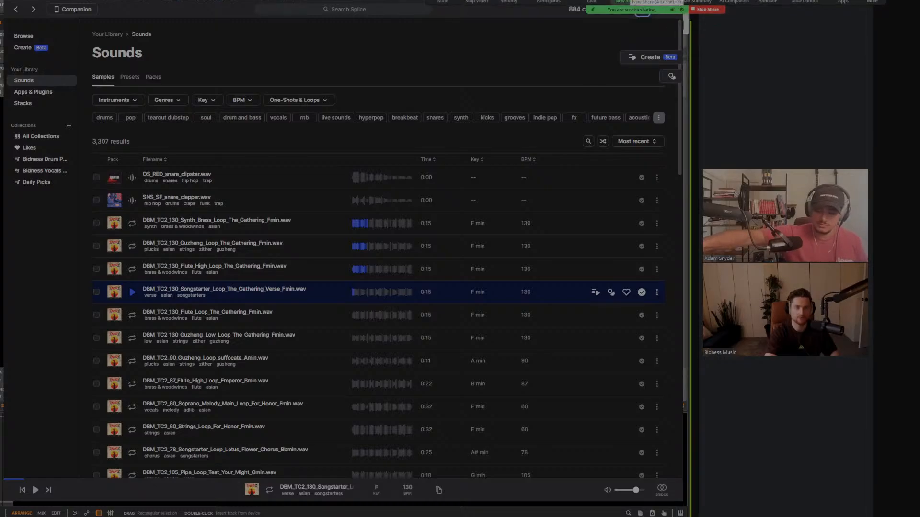
pyautogui.click(626, 3)
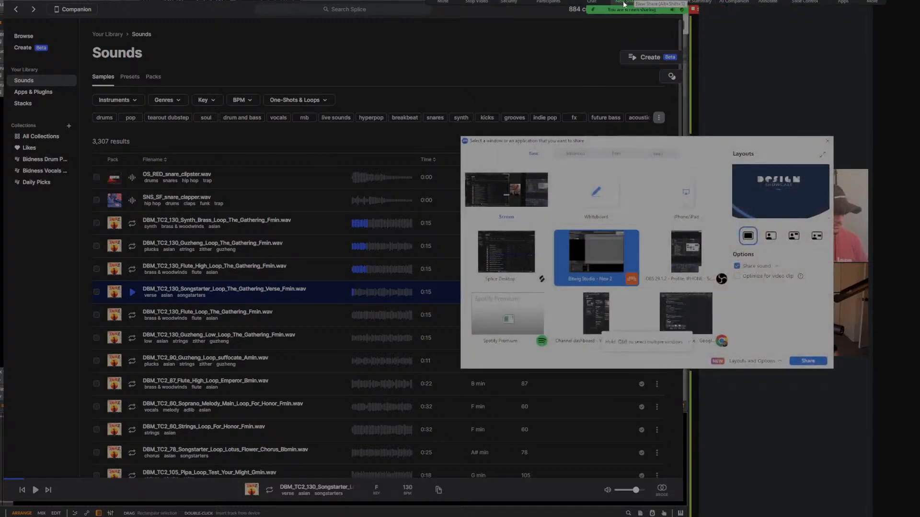
pyautogui.click(584, 153)
pyautogui.click(613, 203)
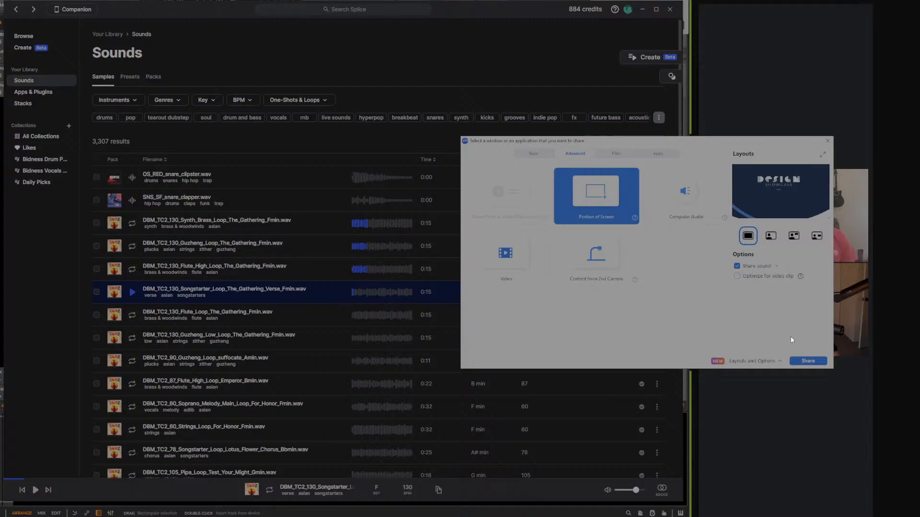
pyautogui.click(809, 362)
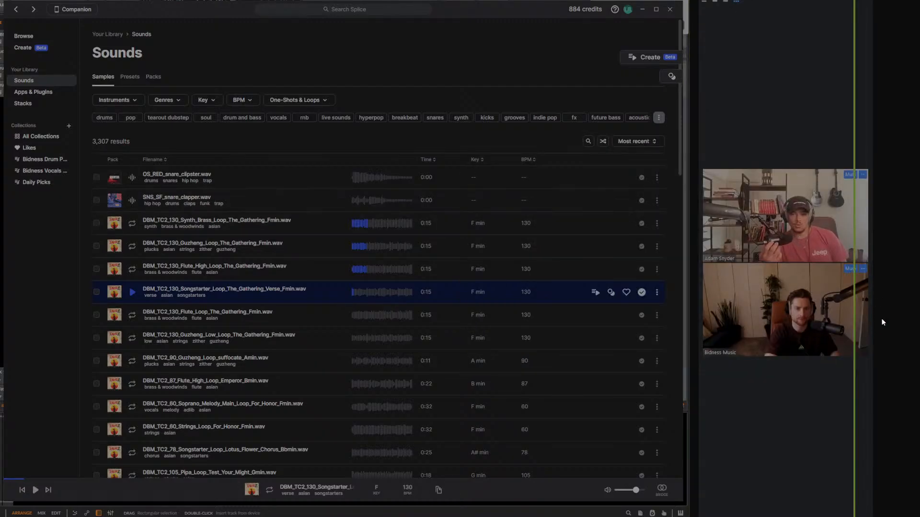
pyautogui.moveTo(854, 327); pyautogui.dragTo(695, 326)
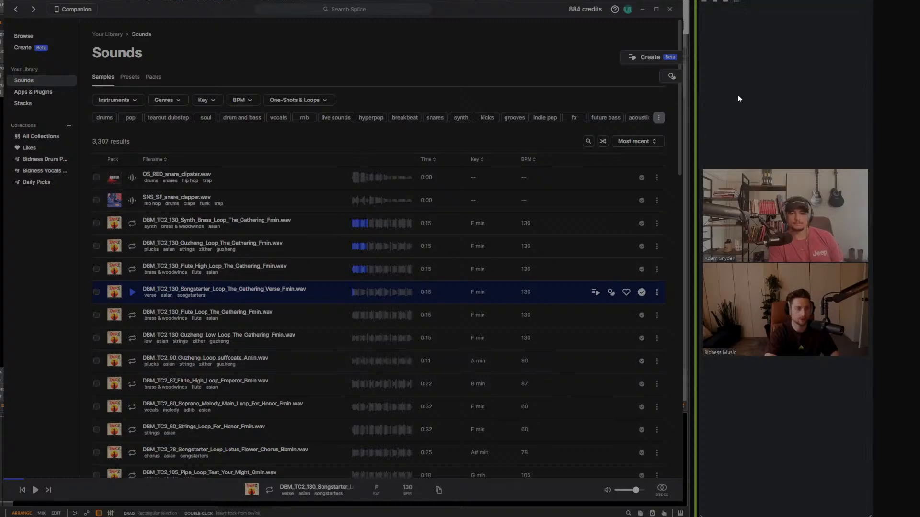
# Preview the DBM_TC2_130_Flute_Loop_The_Gathering_Fmin.wav and DBM_TC2_130_Guzheng_Low_Loop_The_Gathering_Fmin.wav samples in the Splice library.
pyautogui.click(130, 316)
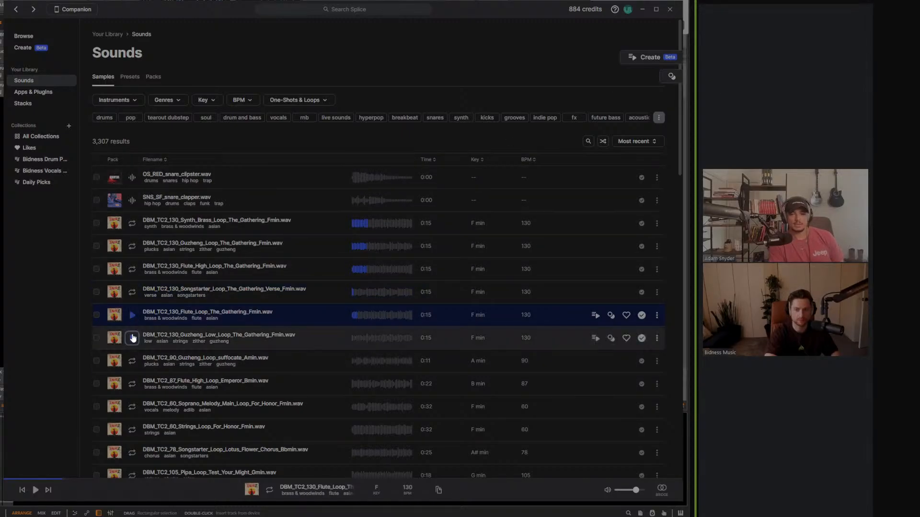
pyautogui.click(132, 340)
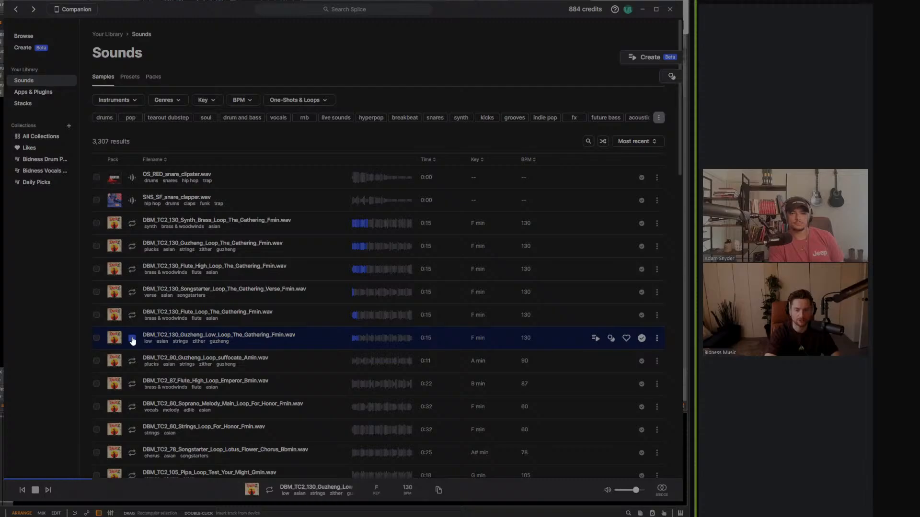
pyautogui.moveTo(495, 8)
pyautogui.mouseDown()
pyautogui.moveTo(502, 30)
pyautogui.moveTo(488, 13)
pyautogui.moveTo(504, 13)
pyautogui.mouseUp()
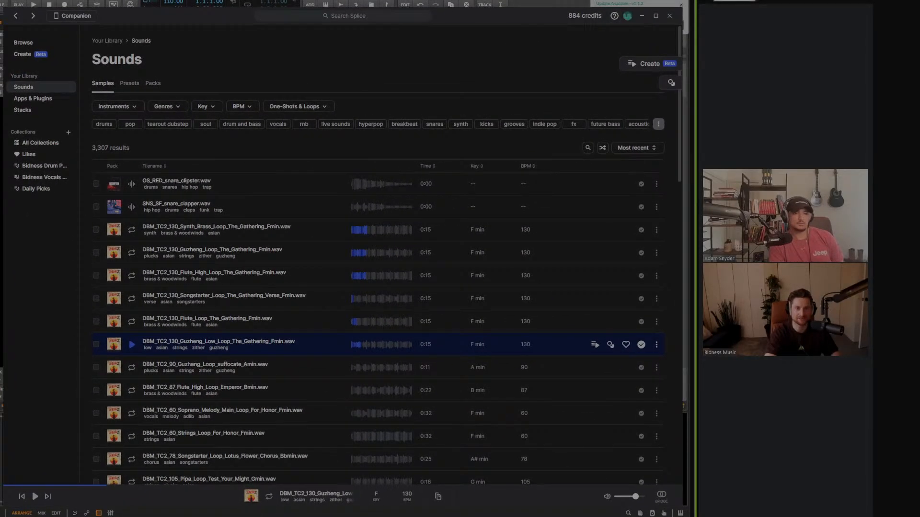
# Search Splice for "drum loop" and preview RKU_FNG_135_drum_loop_full_aestetic.wav.
pyautogui.click(1, 271)
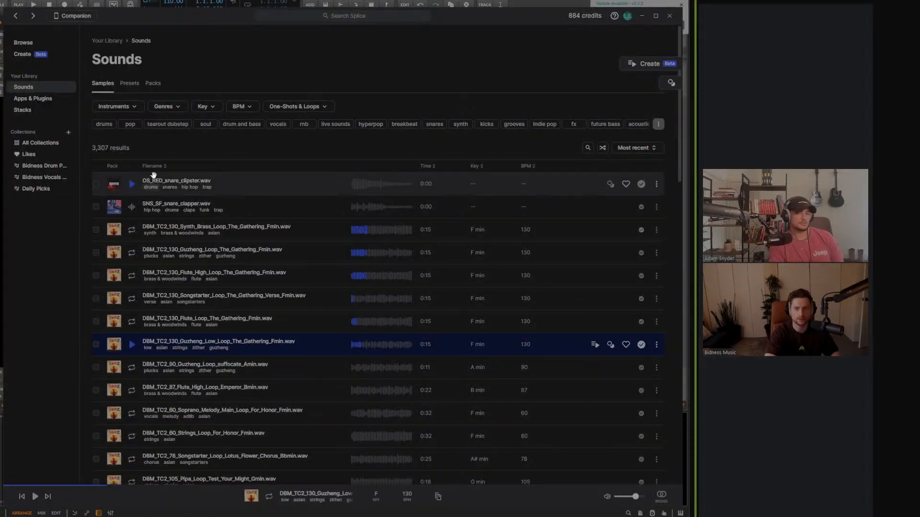
pyautogui.click(352, 17)
pyautogui.write('drum')
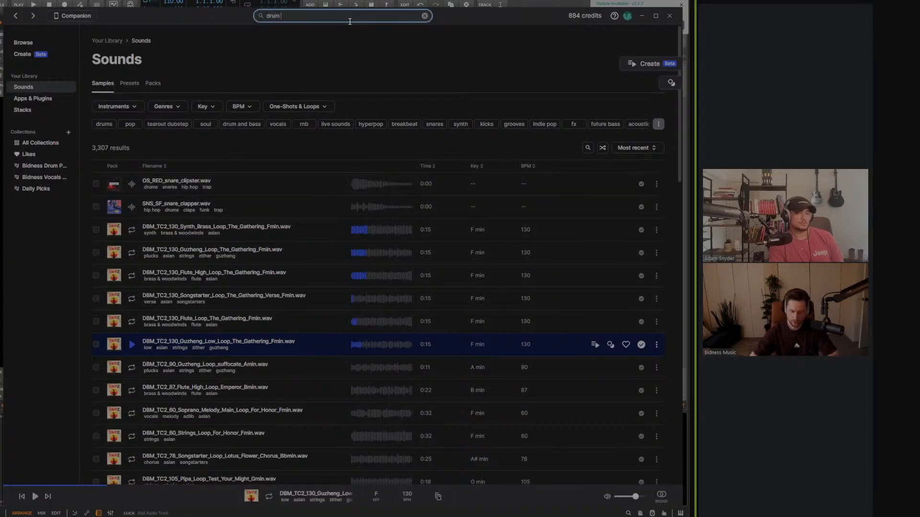
pyautogui.write(' loop')
pyautogui.press('Return')
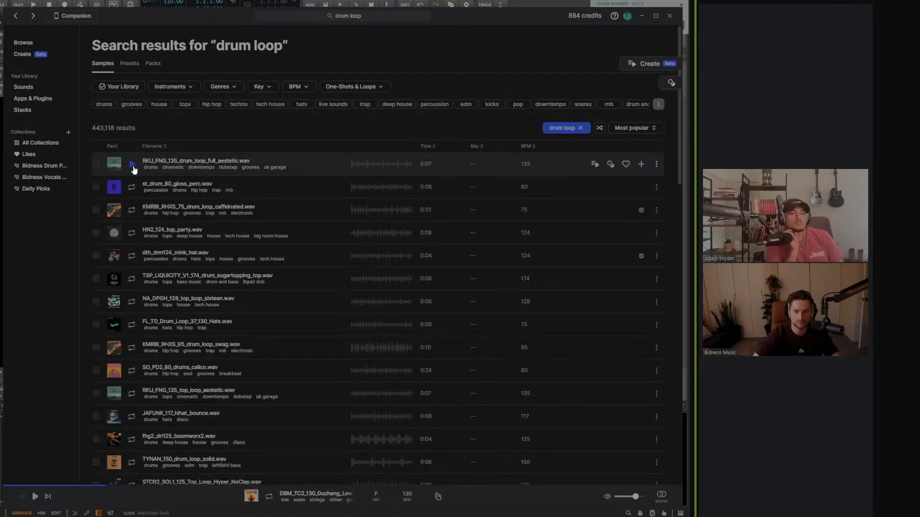
pyautogui.click(133, 168)
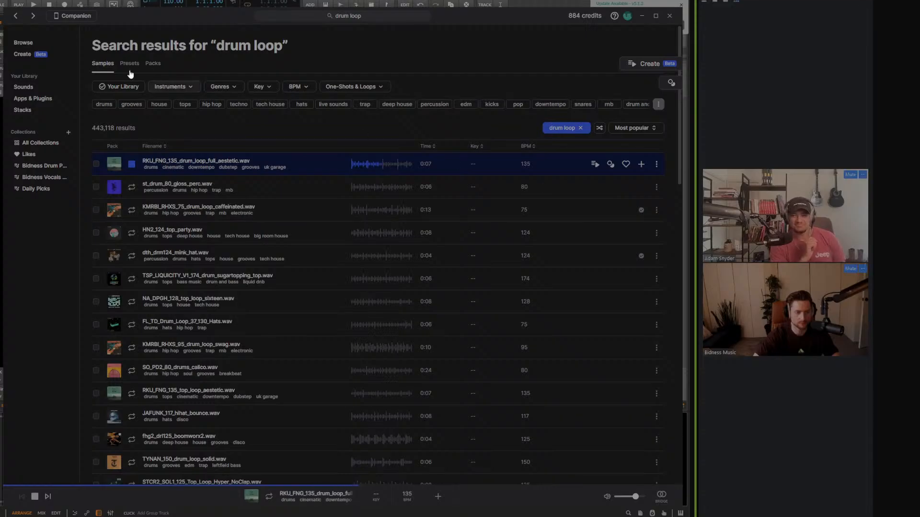
pyautogui.click(133, 167)
# Try to bring the unlicensed RKU_FNG_135 drum loop from Splice into the Bitwig arranger, and restore the Splice window's position.
pyautogui.moveTo(172, 20); pyautogui.dragTo(586, 36)
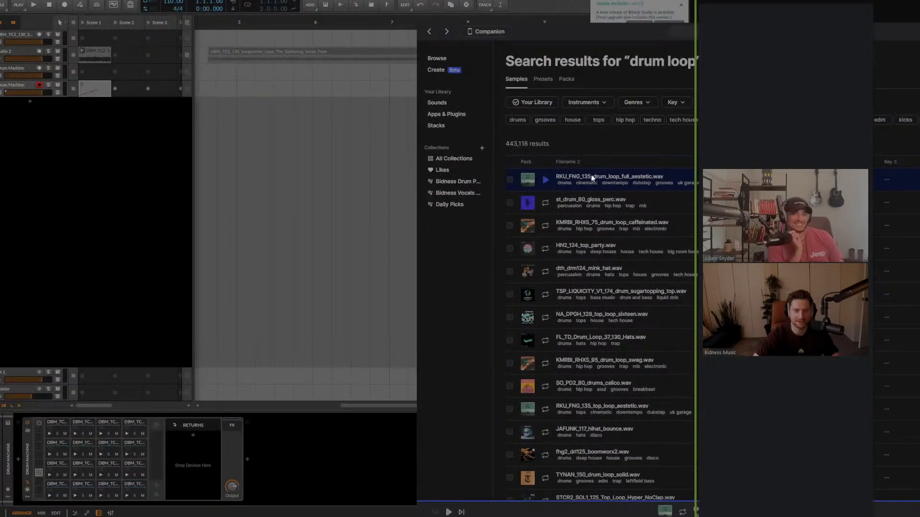
pyautogui.moveTo(592, 179); pyautogui.dragTo(284, 131)
pyautogui.moveTo(208, 113); pyautogui.dragTo(579, 204)
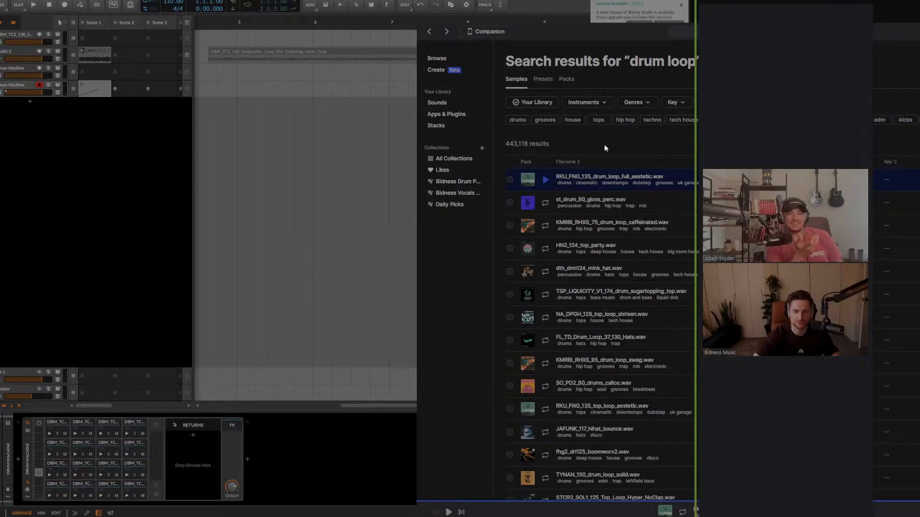
pyautogui.moveTo(640, 31); pyautogui.dragTo(278, 14)
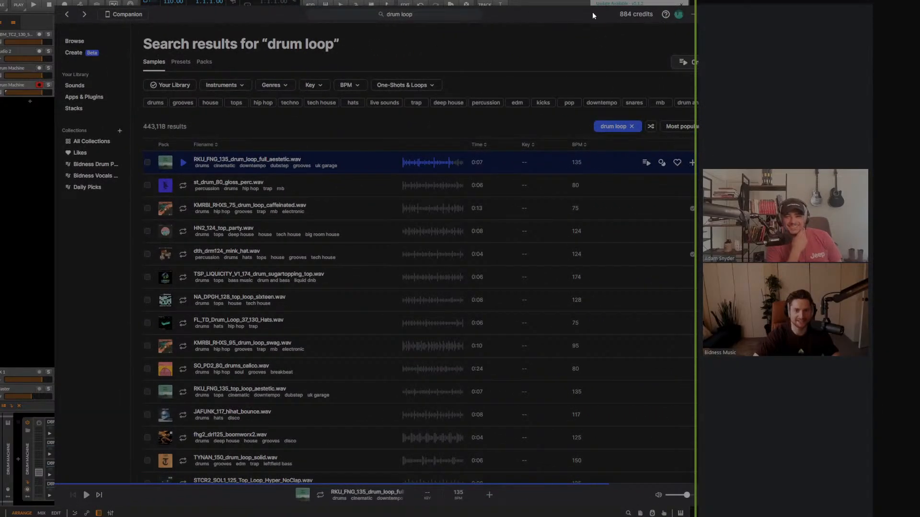
pyautogui.moveTo(601, 11); pyautogui.dragTo(547, 11)
# Add RKU_FNG_135_drum_loop_full_aestetic.wav to the Splice library, and narrow the Splice window to uncover Bitwig's track list.
pyautogui.click(638, 164)
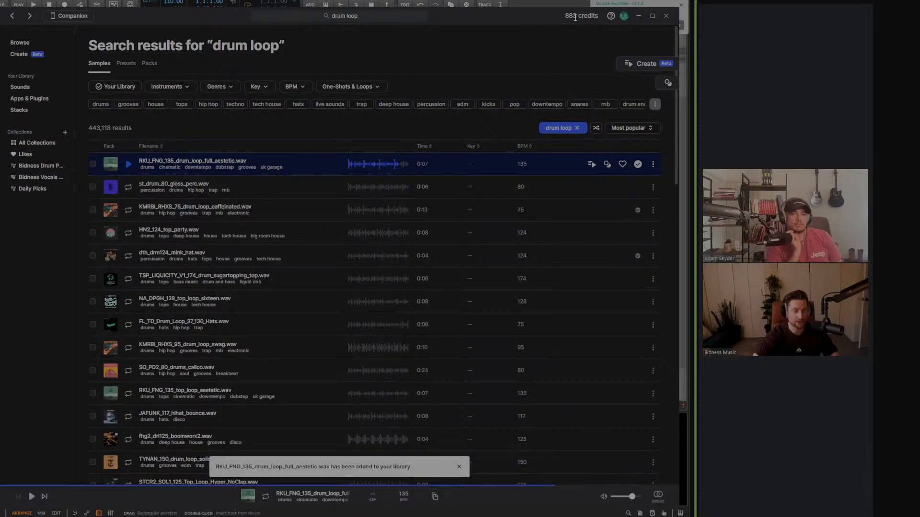
pyautogui.moveTo(575, 17); pyautogui.dragTo(588, 21)
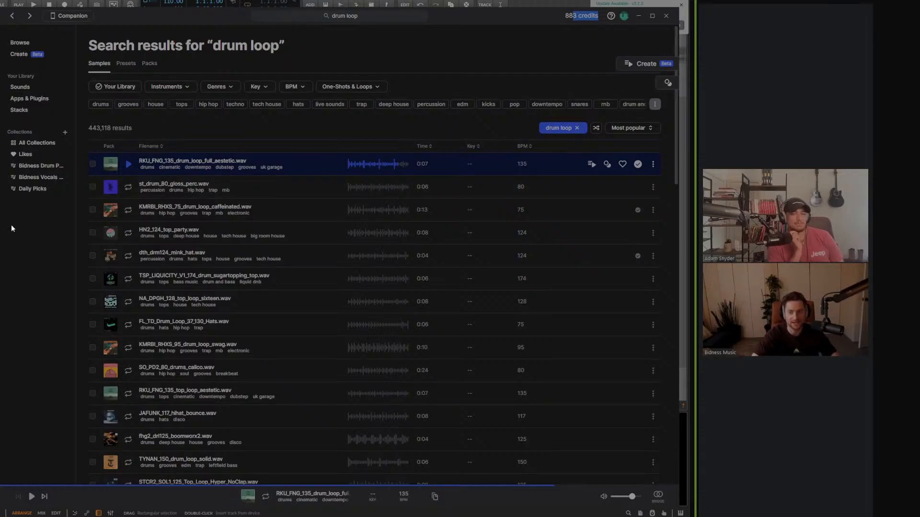
pyautogui.moveTo(2, 226); pyautogui.dragTo(70, 219)
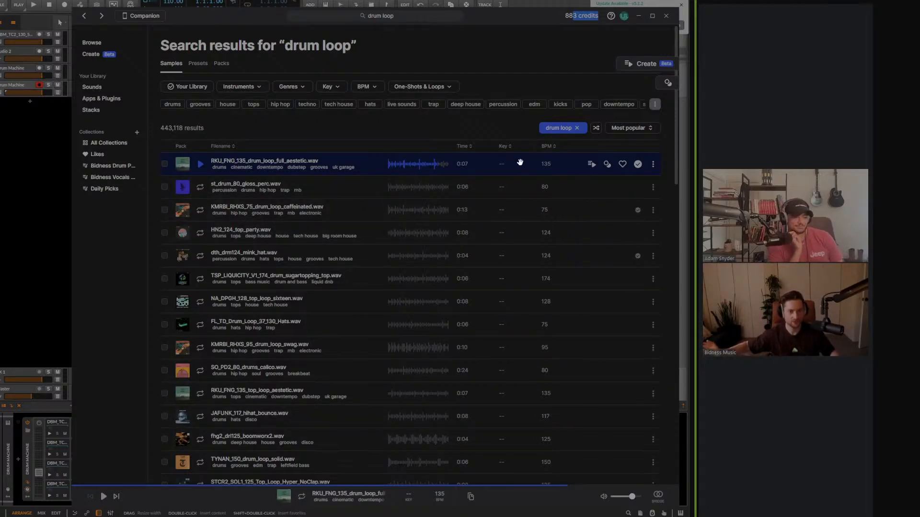
# Create a new Splice stack from the RKU_FNG_135 drum loop, listen to it, and stop playback.
pyautogui.click(639, 65)
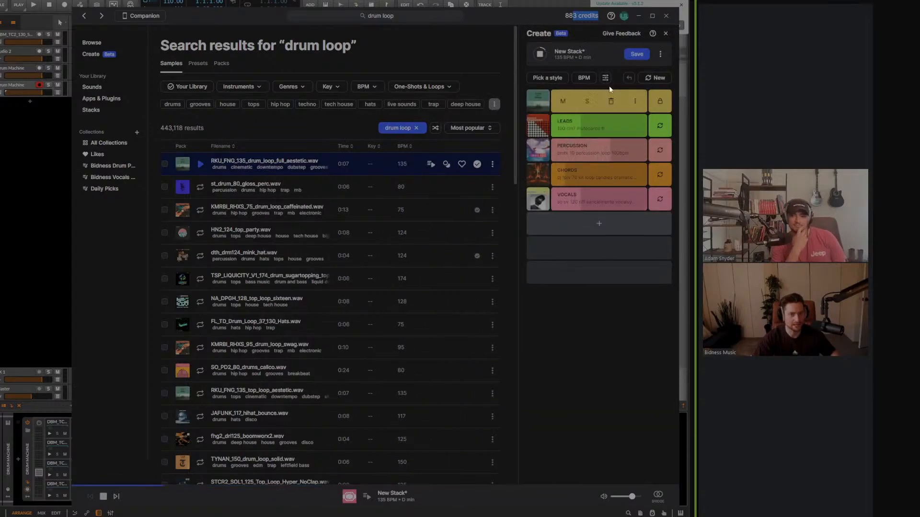
pyautogui.click(541, 54)
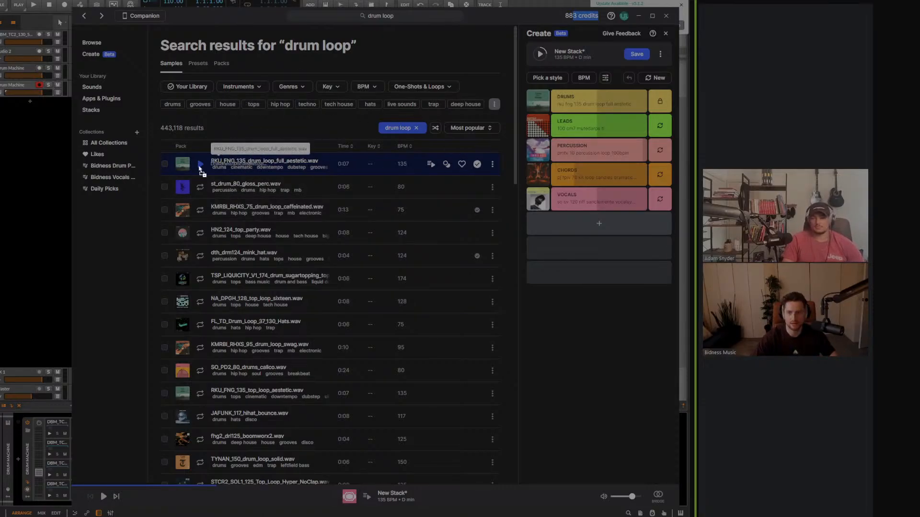
# Bring the RKU_FNG_135 drum loop into Bitwig Studio as a Sampler track and as an arranger audio clip starting shortly before bar 5.
pyautogui.moveTo(199, 19); pyautogui.dragTo(687, 47)
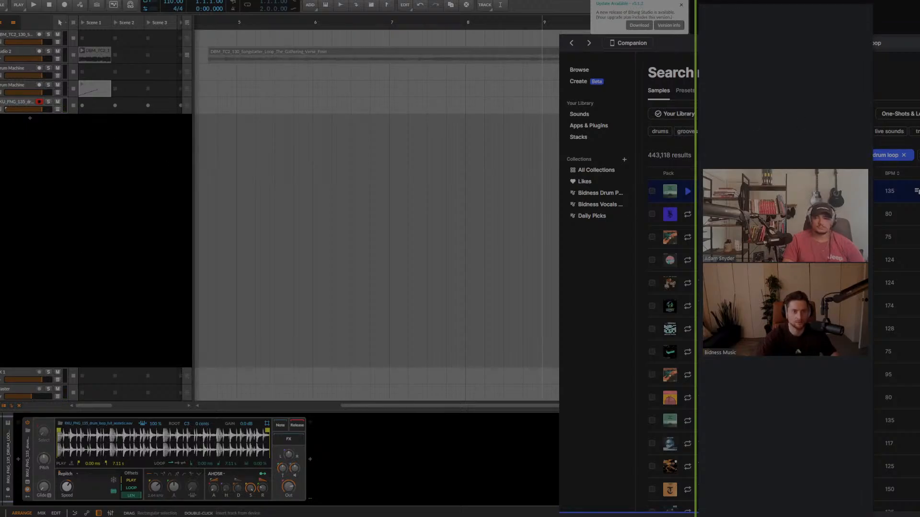
pyautogui.moveTo(707, 43); pyautogui.dragTo(865, 27)
pyautogui.moveTo(904, 184); pyautogui.dragTo(230, 130)
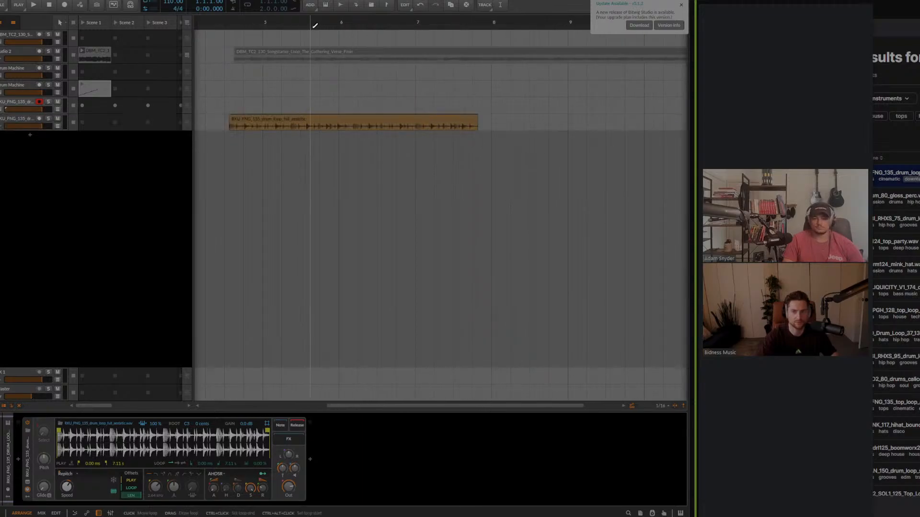
# Move the RKU_FNG_135 drum loop clip to the start of bar 1 and set the project tempo to 135 BPM.
pyautogui.moveTo(314, 24); pyautogui.dragTo(600, 32)
pyautogui.moveTo(326, 122); pyautogui.dragTo(242, 123)
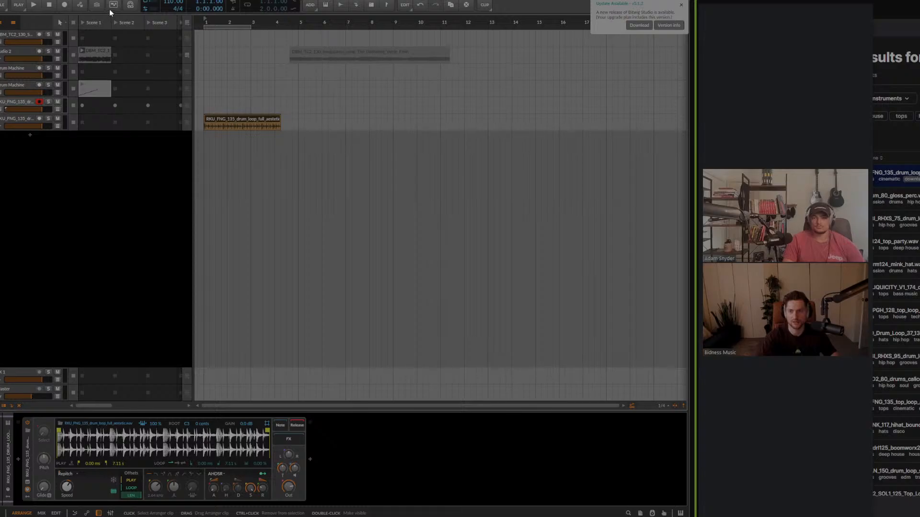
pyautogui.moveTo(172, 3); pyautogui.dragTo(171, 0)
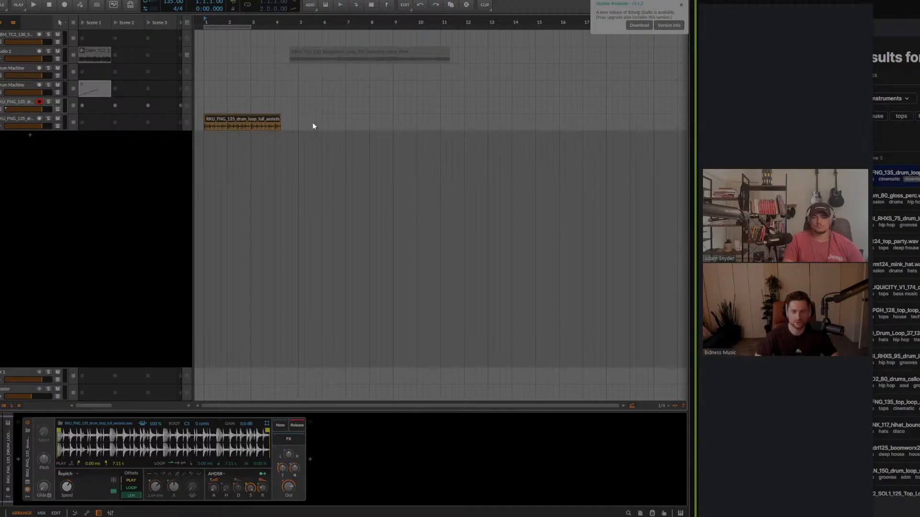
# Inspect the drum loop clip's waveform in the detail editor, and return to its audio track's device chain.
pyautogui.doubleClick(237, 120)
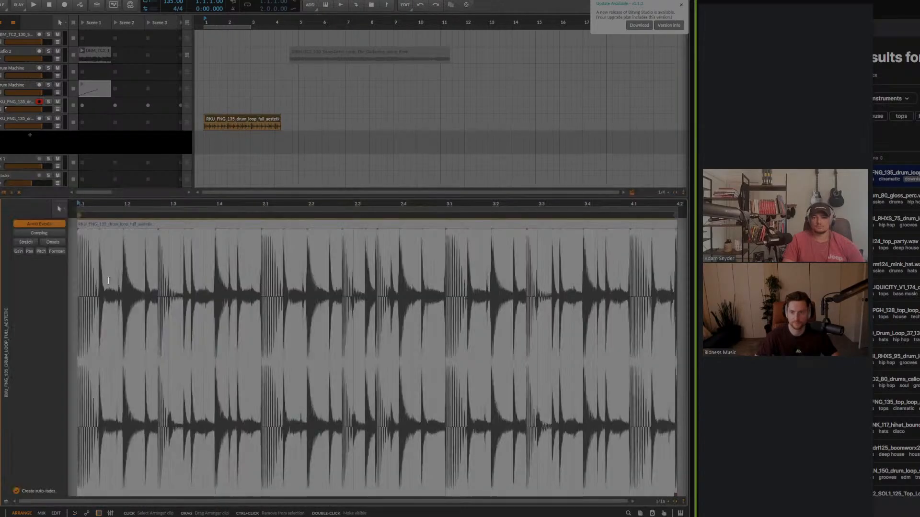
pyautogui.click(29, 119)
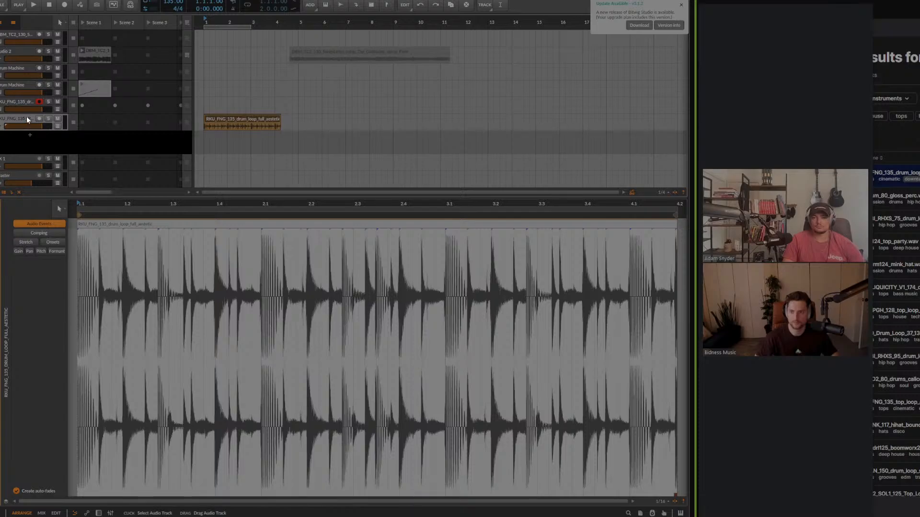
pyautogui.doubleClick(27, 117)
pyautogui.click(251, 120)
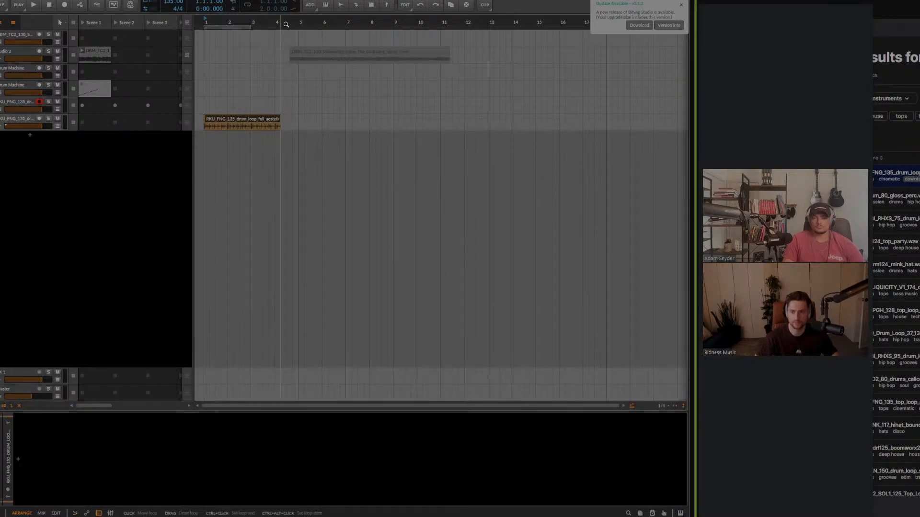
pyautogui.moveTo(0, 201); pyautogui.dragTo(0, 201)
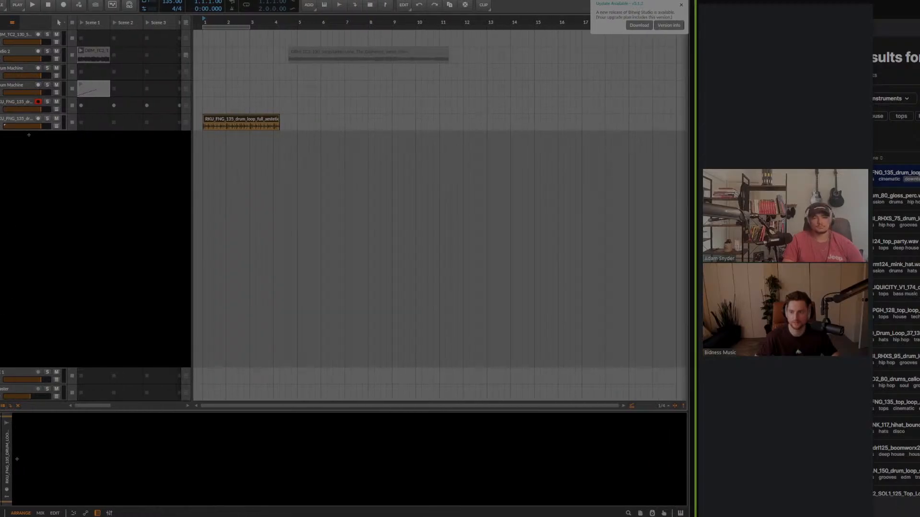
pyautogui.click(0, 492)
pyautogui.click(0, 492)
pyautogui.click(2, 470)
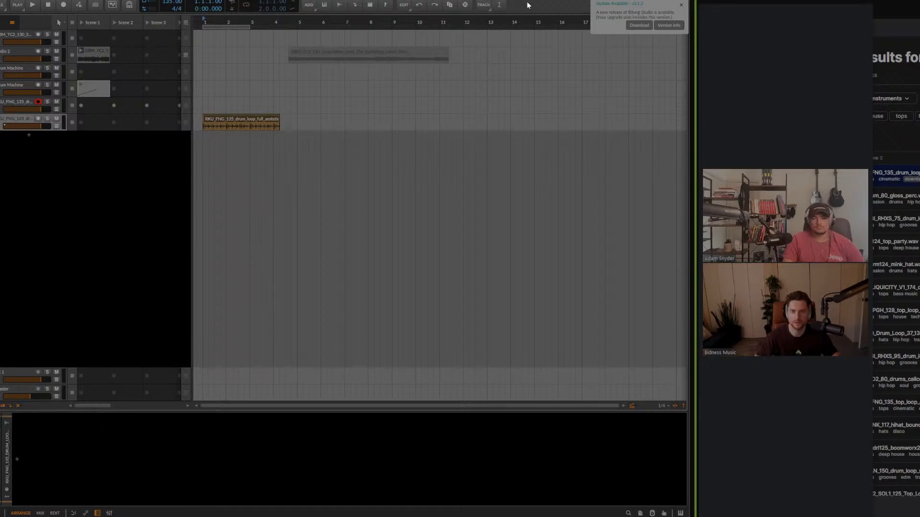
# Create a new project and activate its audio engine.
pyautogui.click(8, 3)
pyautogui.click(21, 21)
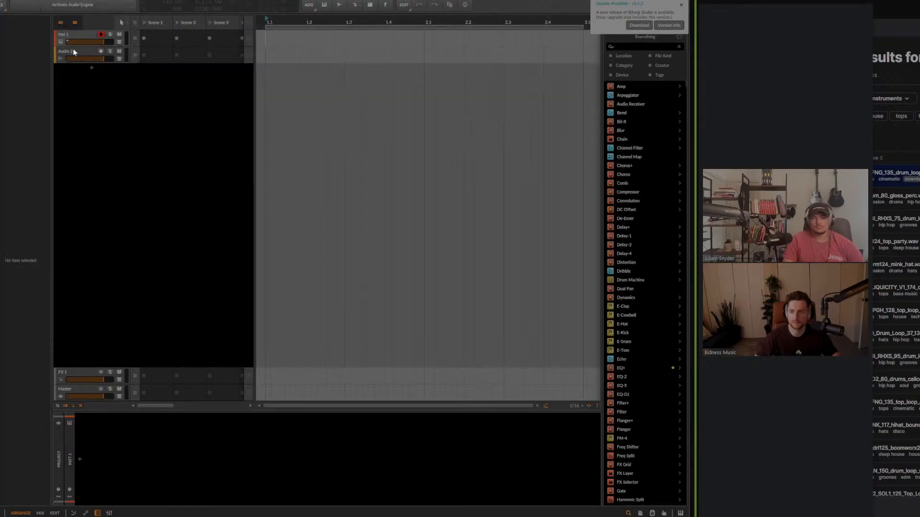
pyautogui.click(71, 5)
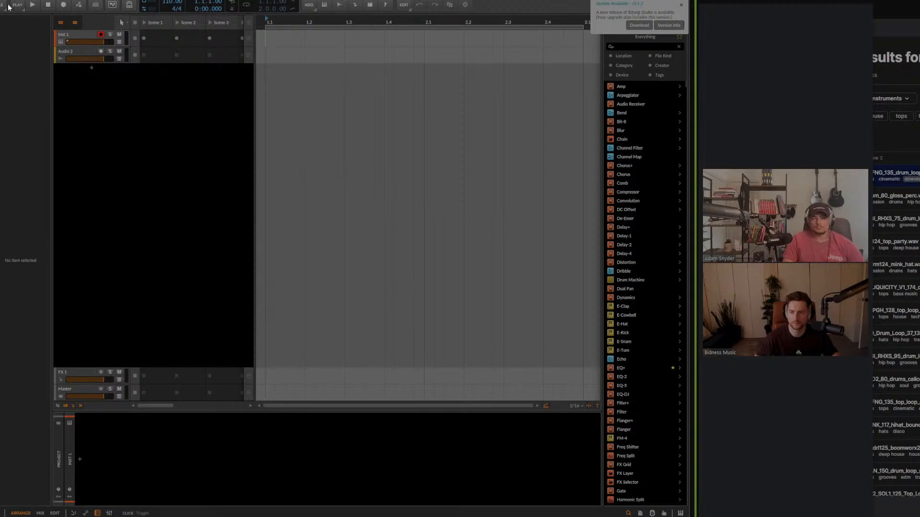
# Dismiss the Bitwig Studio update notification.
pyautogui.moveTo(609, 0); pyautogui.dragTo(609, 0)
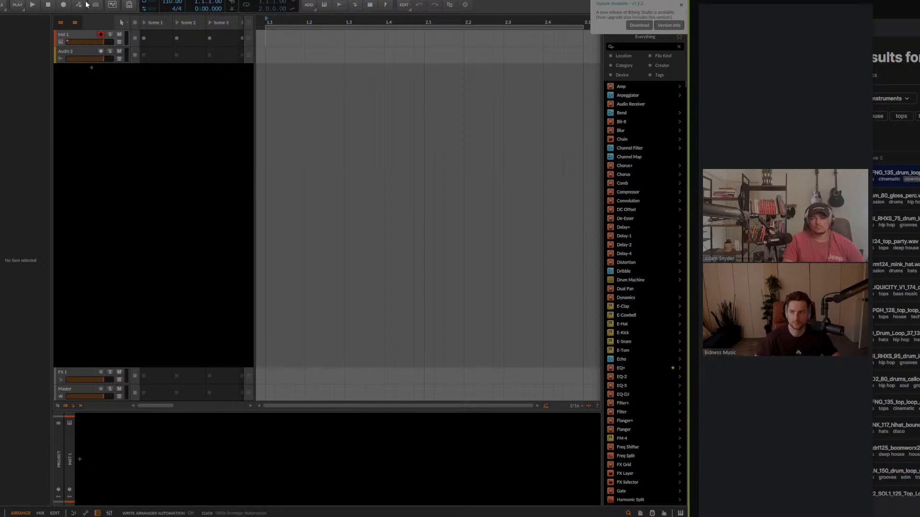
pyautogui.moveTo(99, 0); pyautogui.dragTo(105, 0)
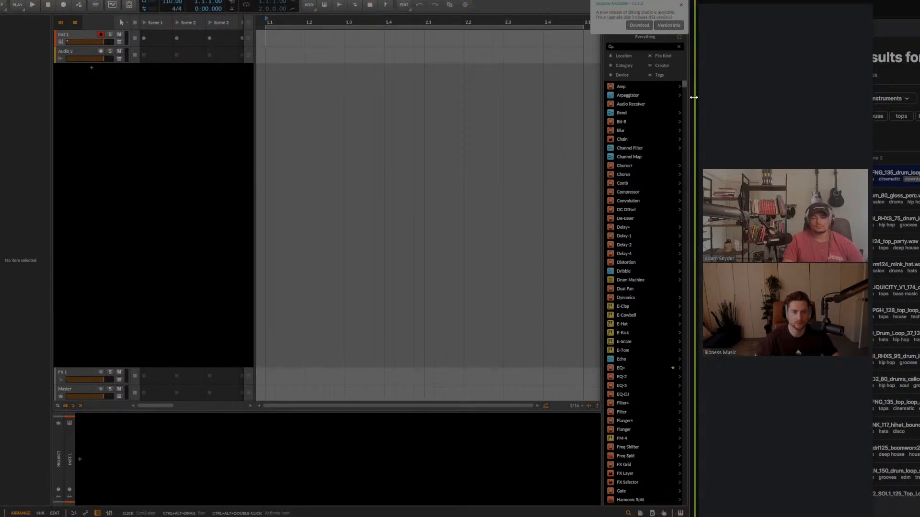
pyautogui.click(682, 5)
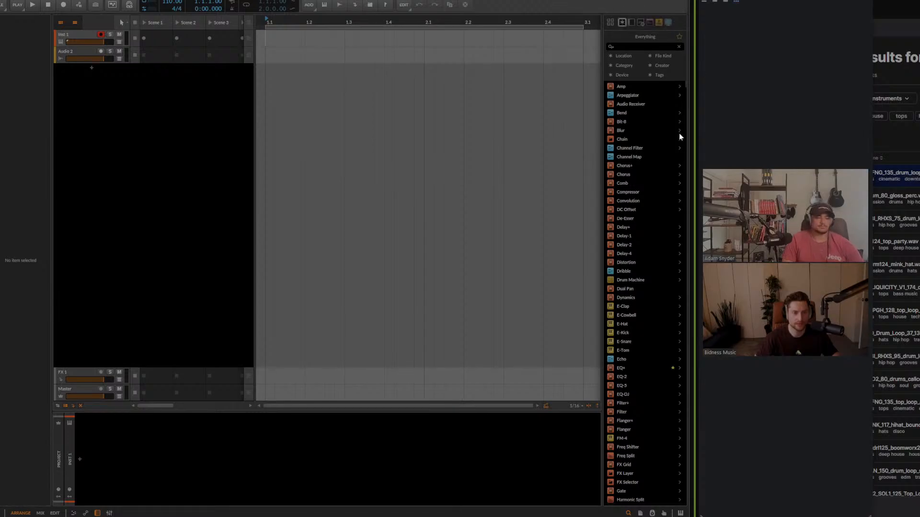
# Reposition the Bitwig window and the Zoom share frame so that the project tabs lie within the shared area.
pyautogui.moveTo(614, 1); pyautogui.dragTo(646, 40)
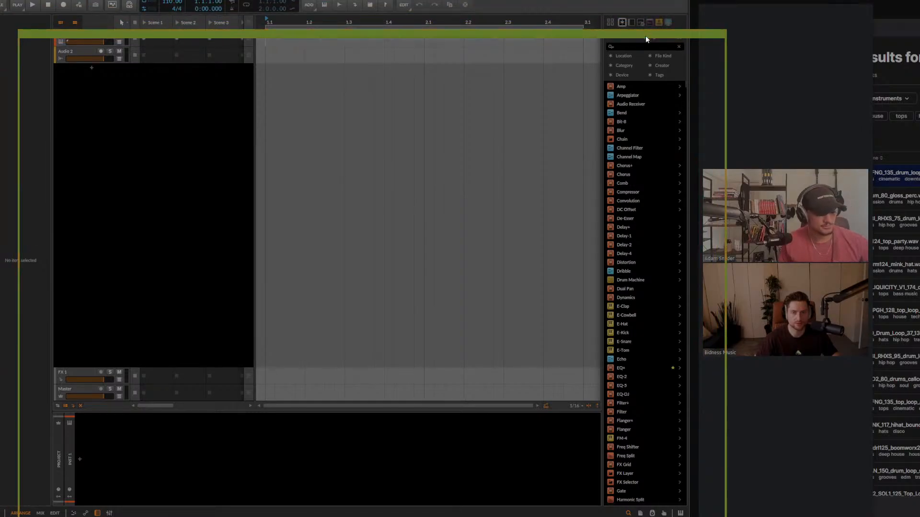
pyautogui.moveTo(466, 1); pyautogui.dragTo(506, 45)
pyautogui.click(41, 44)
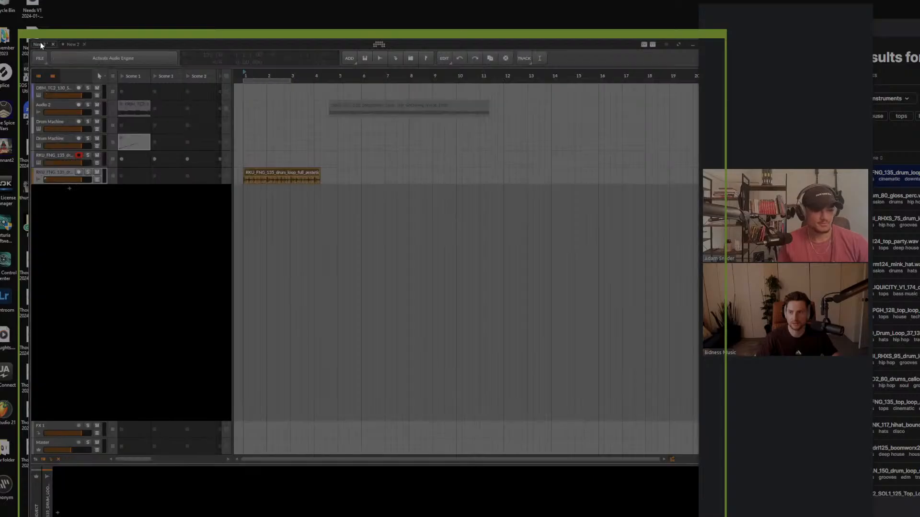
pyautogui.moveTo(55, 32); pyautogui.dragTo(21, 2)
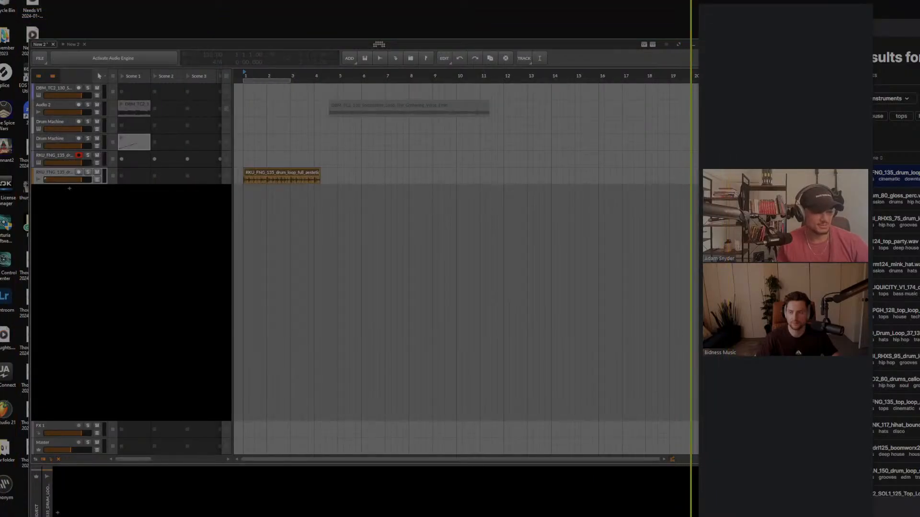
pyautogui.moveTo(690, 506); pyautogui.dragTo(707, 505)
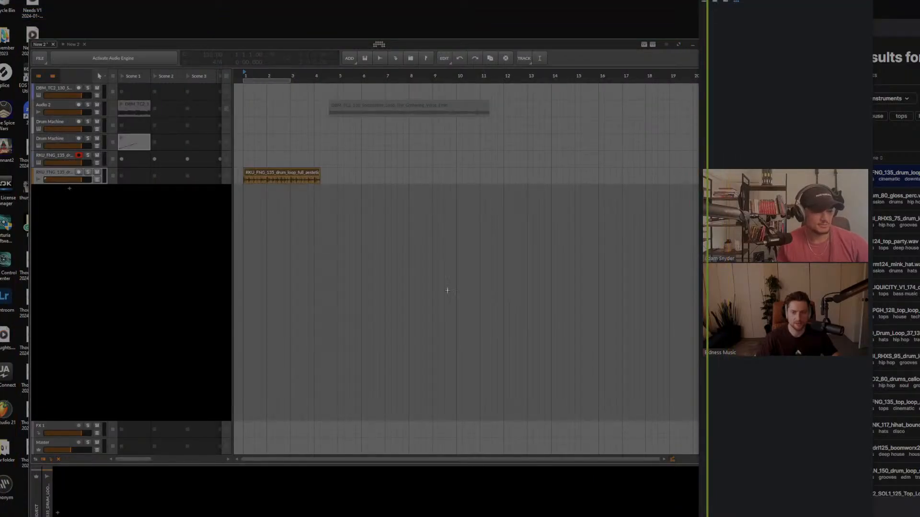
pyautogui.moveTo(448, 43); pyautogui.dragTo(403, 6)
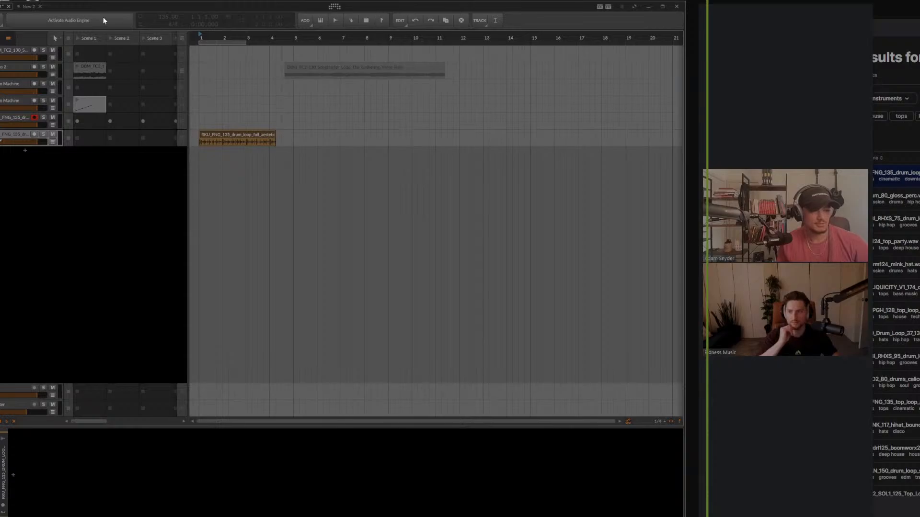
pyautogui.moveTo(67, 7); pyautogui.dragTo(73, 7)
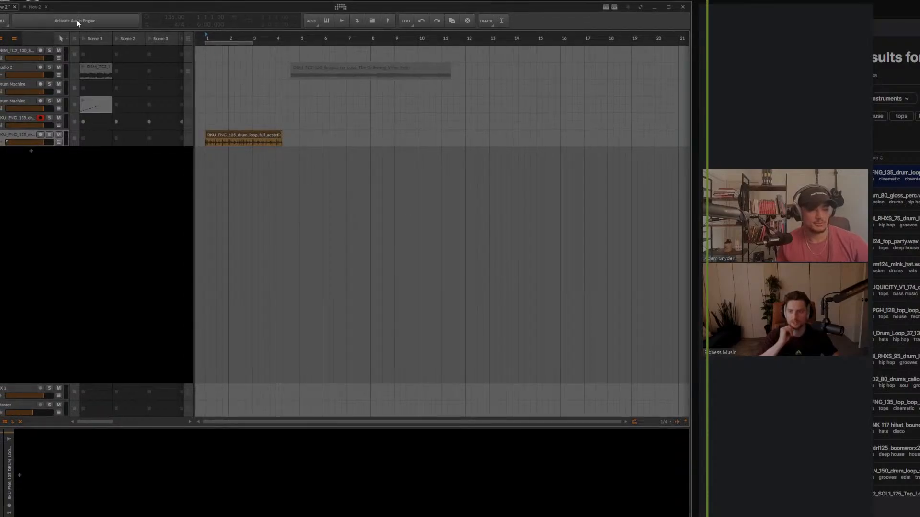
# Copy the second Drum Machine track and both RKU_FNG_135 tracks into the new project, and select the pasted arranger clip.
pyautogui.click(31, 7)
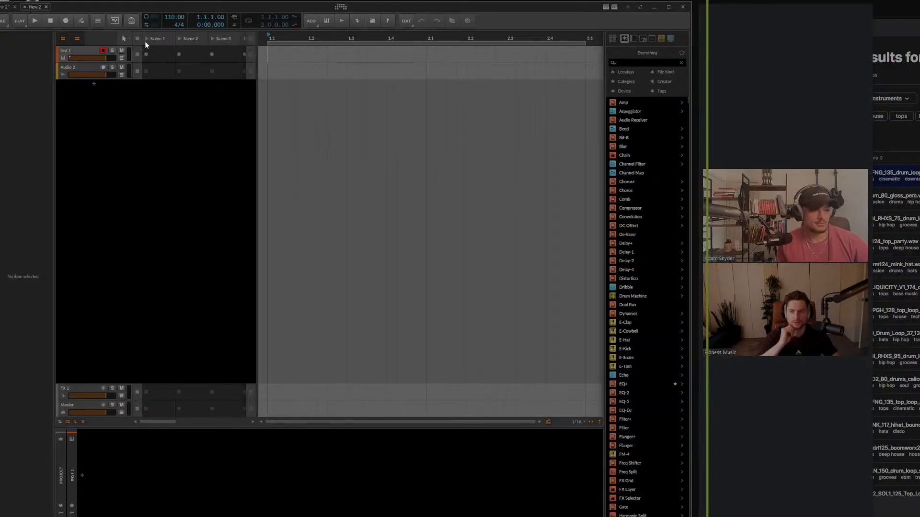
pyautogui.click(10, 8)
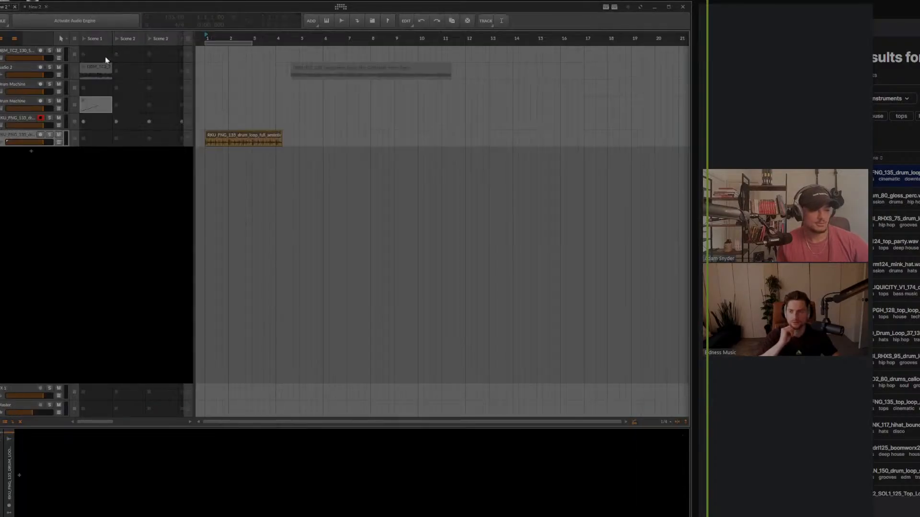
pyautogui.click(28, 105)
pyautogui.click(21, 137)
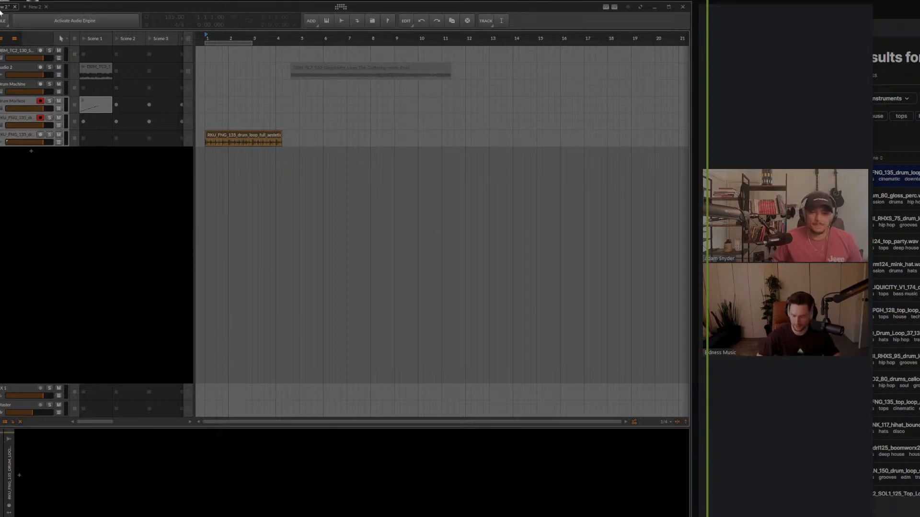
pyautogui.click(31, 8)
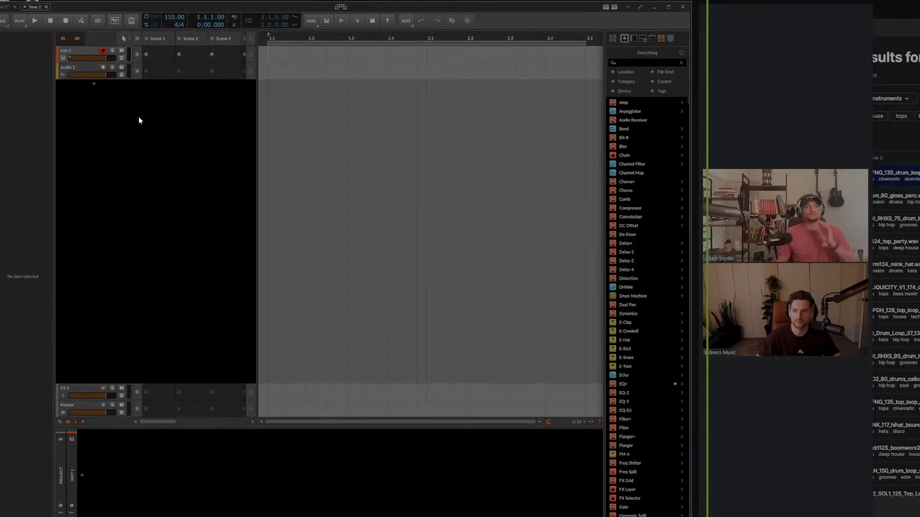
pyautogui.click(74, 67)
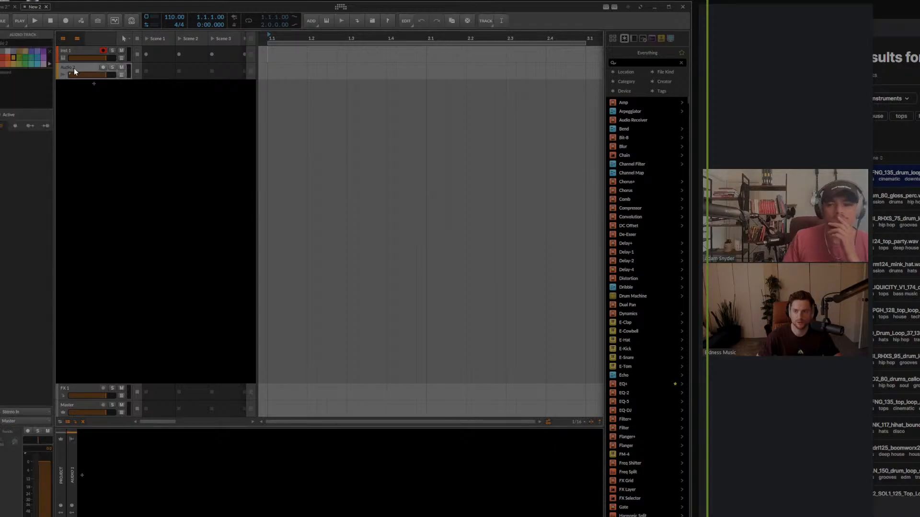
pyautogui.hotkey('ctrl', 'v')
pyautogui.click(184, 179)
pyautogui.scroll(-5, 297, 144)
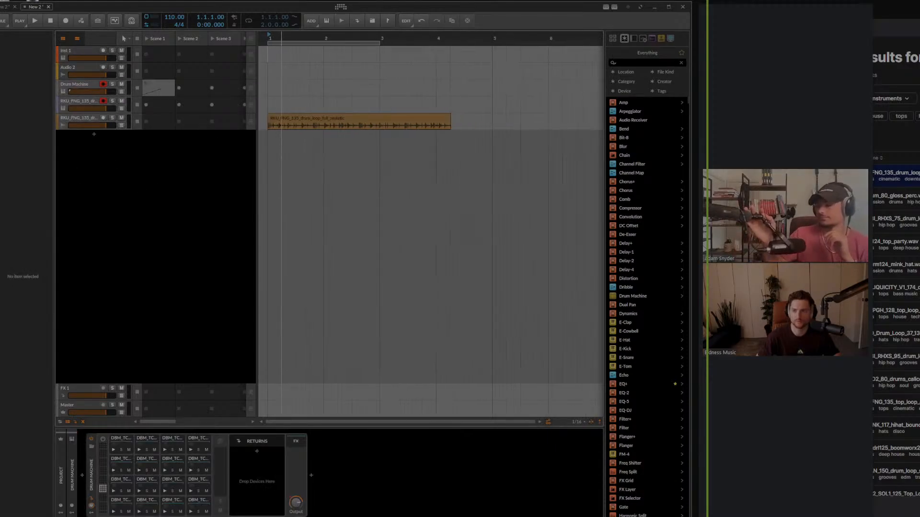
pyautogui.click(328, 119)
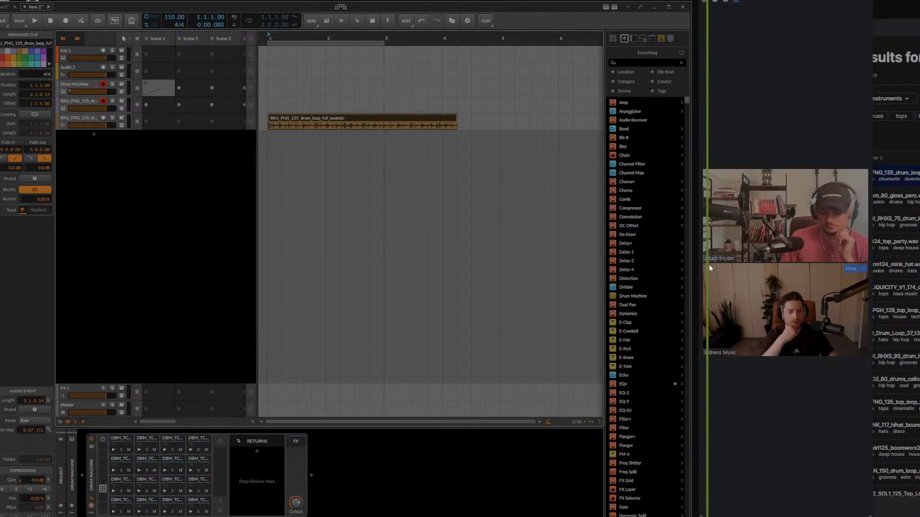
# Hide the device browser to widen the arranger, and adjust the Zoom share frame and the Splice window around Bitwig.
pyautogui.moveTo(707, 265); pyautogui.dragTo(694, 265)
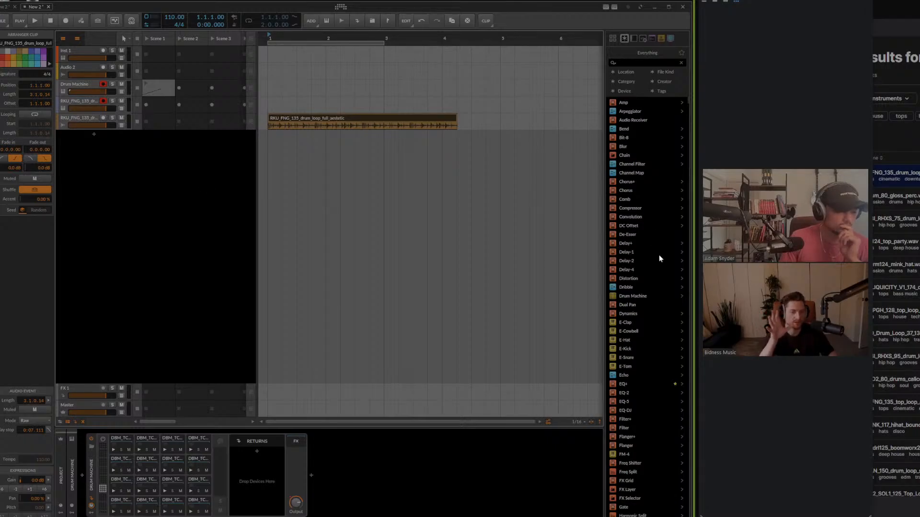
pyautogui.moveTo(605, 296); pyautogui.dragTo(830, 320)
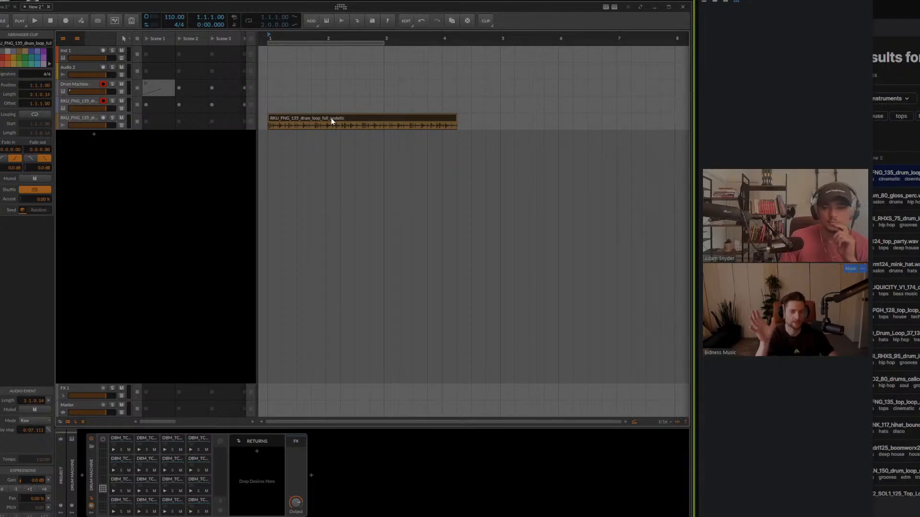
pyautogui.moveTo(901, 27); pyautogui.dragTo(919, 52)
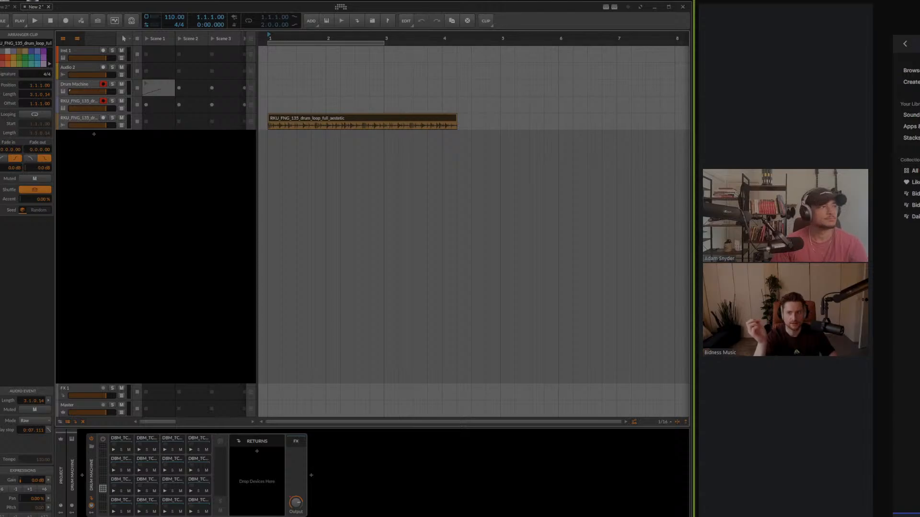
# Try a project tempo of 100 BPM and undo the change.
pyautogui.moveTo(174, 17); pyautogui.dragTo(175, 15)
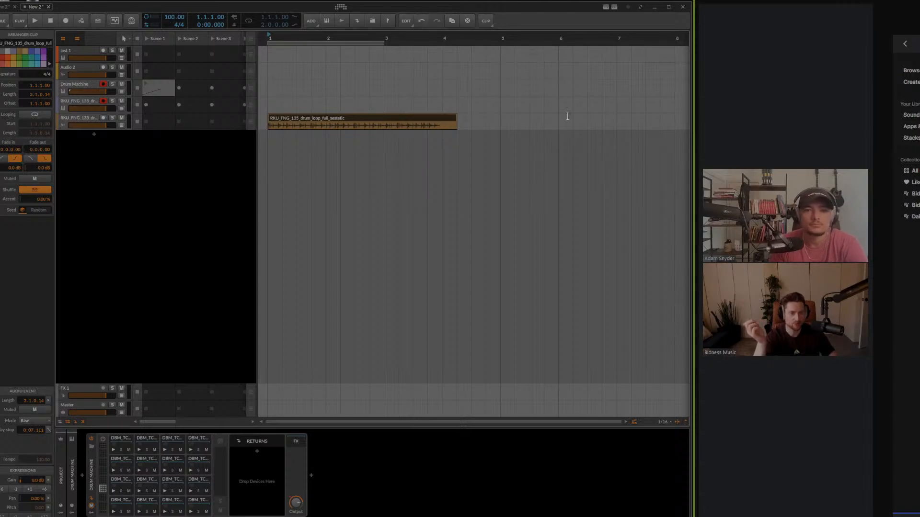
pyautogui.hotkey('ctrl', 'z')
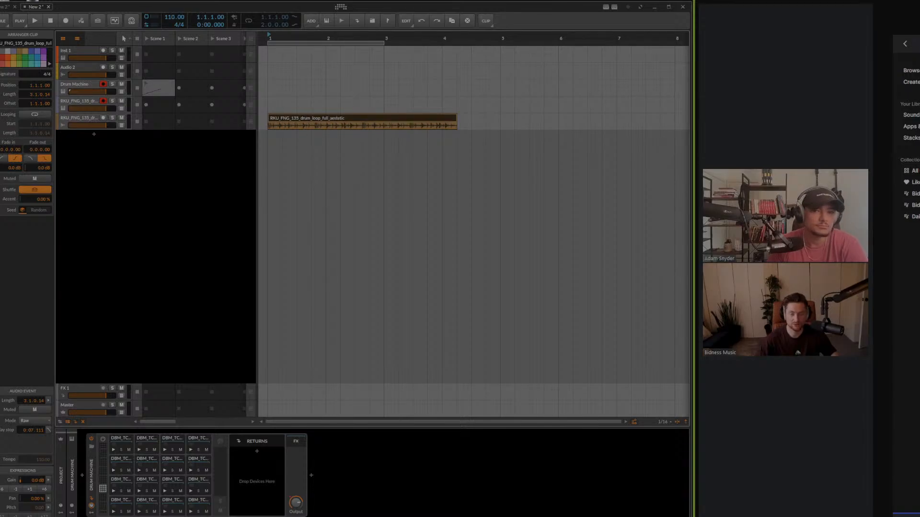
# Set the drum loop audio event's stretch mode to Elastique Pro and its tempo to 135 BPM.
pyautogui.click(39, 423)
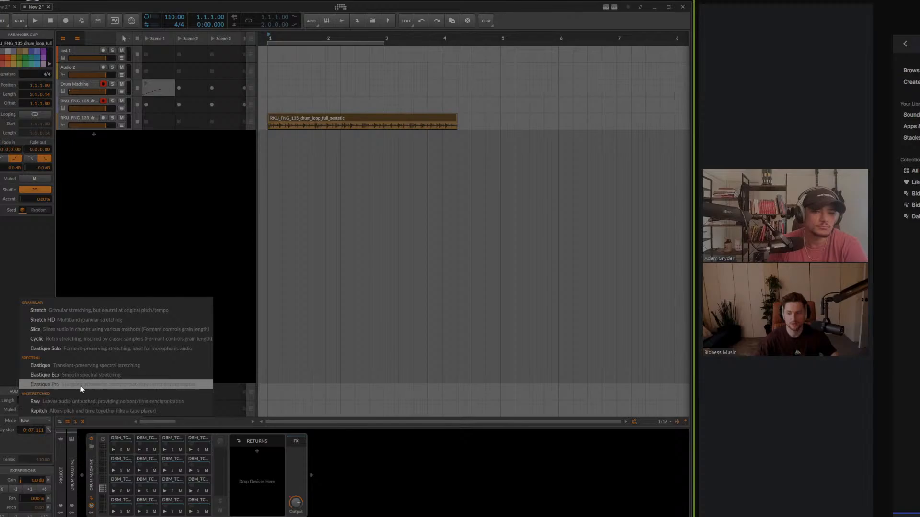
pyautogui.click(80, 387)
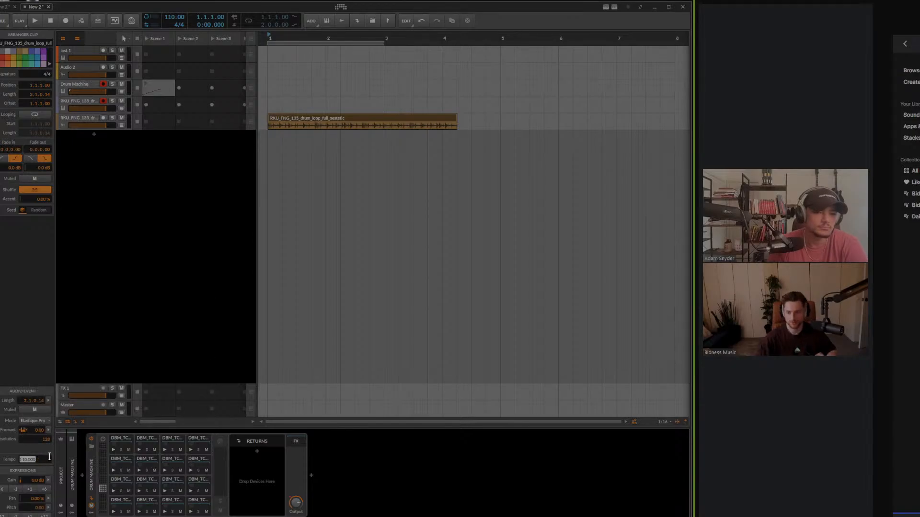
pyautogui.click(49, 456)
pyautogui.write('135')
pyautogui.press('Return')
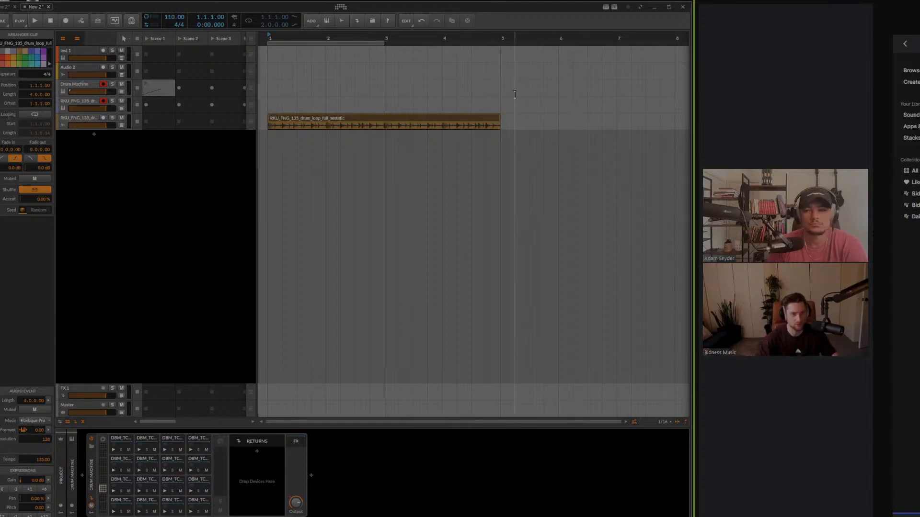
# Extend the arranger loop region to bar 5 to cover the stretched drum loop, and start playback from bar 1.
pyautogui.moveTo(382, 43); pyautogui.dragTo(482, 72)
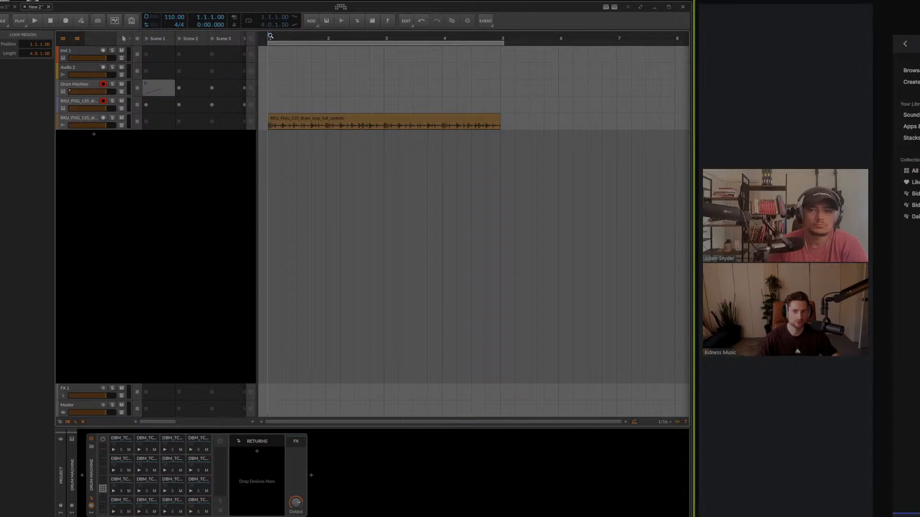
pyautogui.press('space')
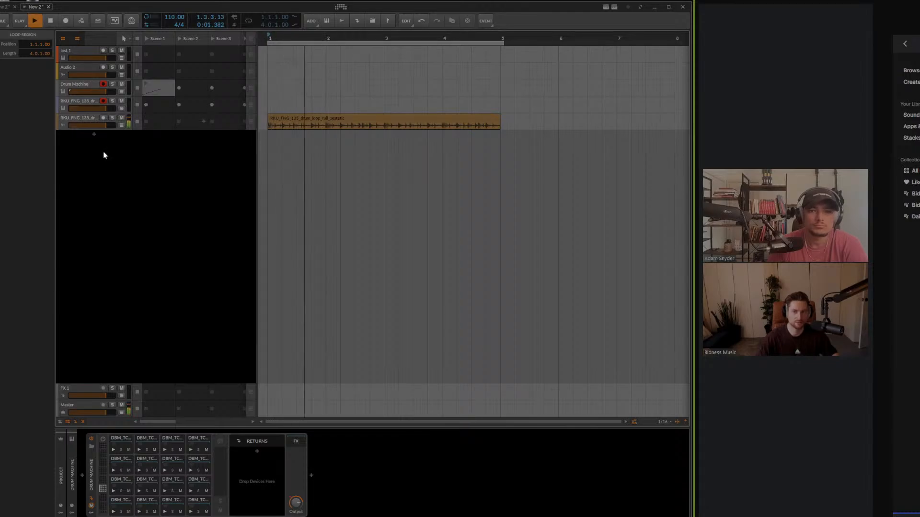
# Lower the drum loop audio track's volume slightly, select the drum loop sampler track, and stop playback.
pyautogui.moveTo(100, 127); pyautogui.dragTo(95, 127)
pyautogui.click(80, 99)
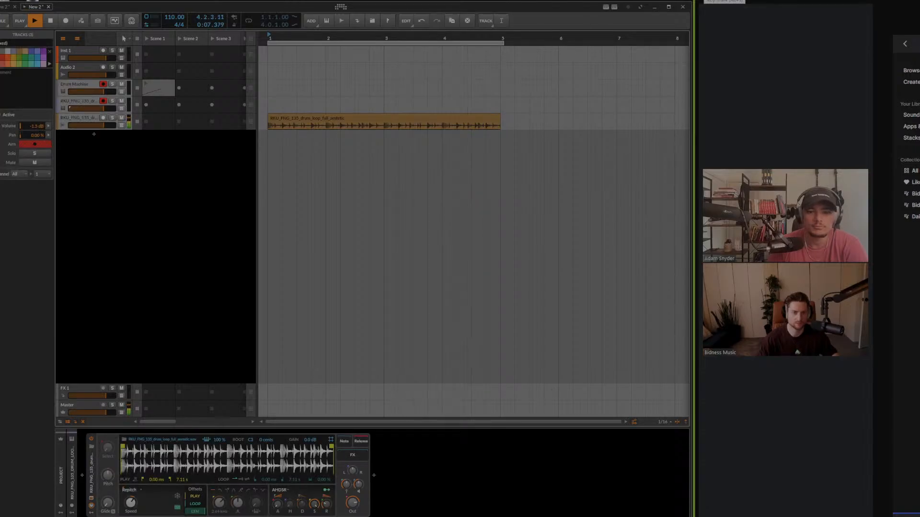
pyautogui.press('space')
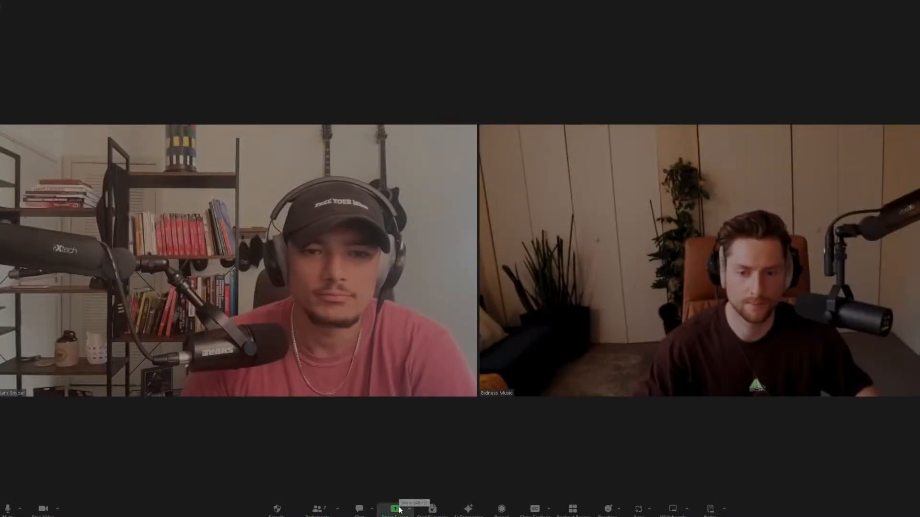
# Share the Bitwig Studio window in the Zoom meeting.
pyautogui.click(396, 508)
pyautogui.click(534, 153)
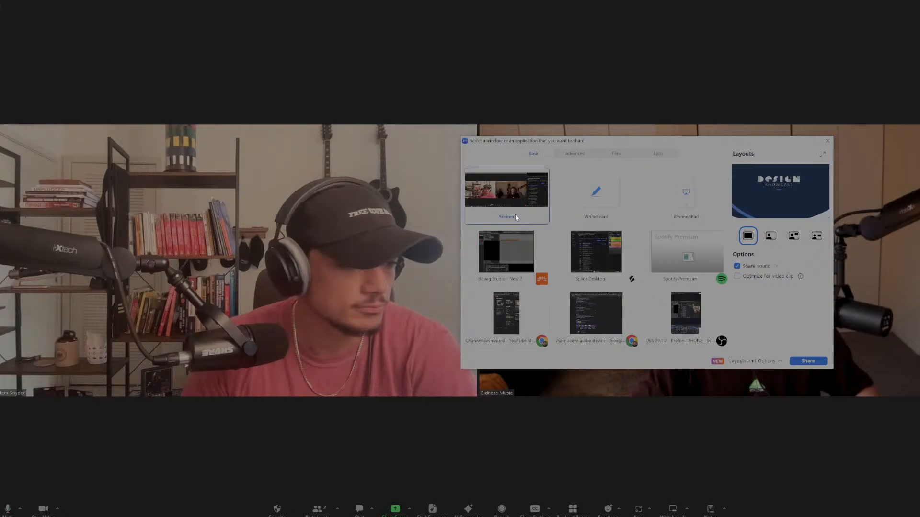
pyautogui.doubleClick(488, 268)
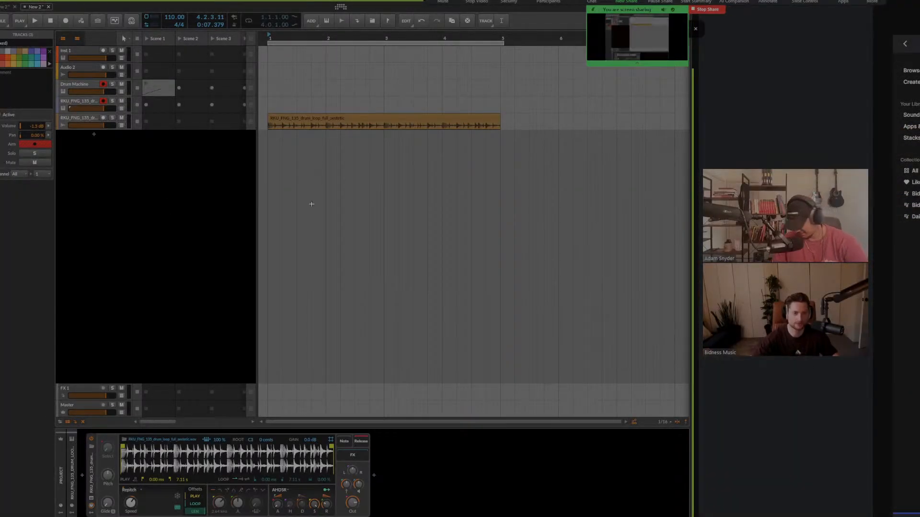
# Play the drum loop from bar 1 to test the shared sound, stop playback, and end the Zoom share.
pyautogui.click(268, 35)
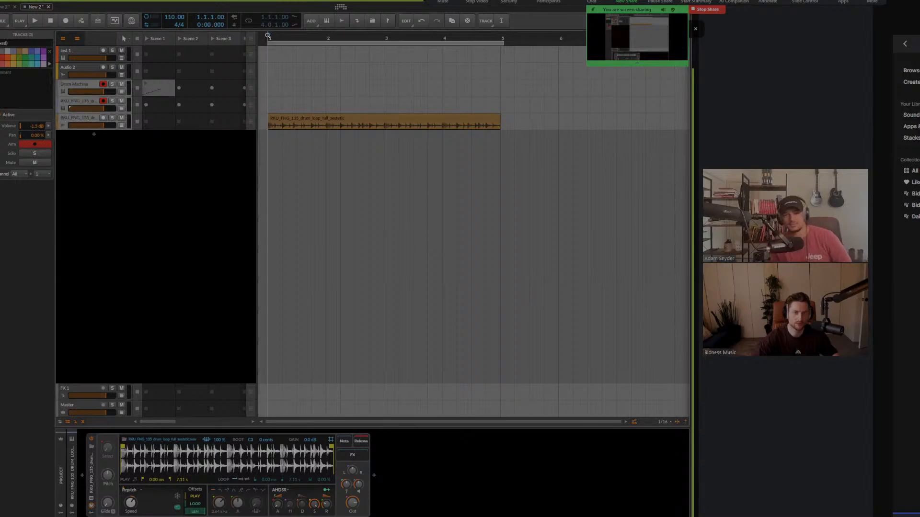
pyautogui.press('space')
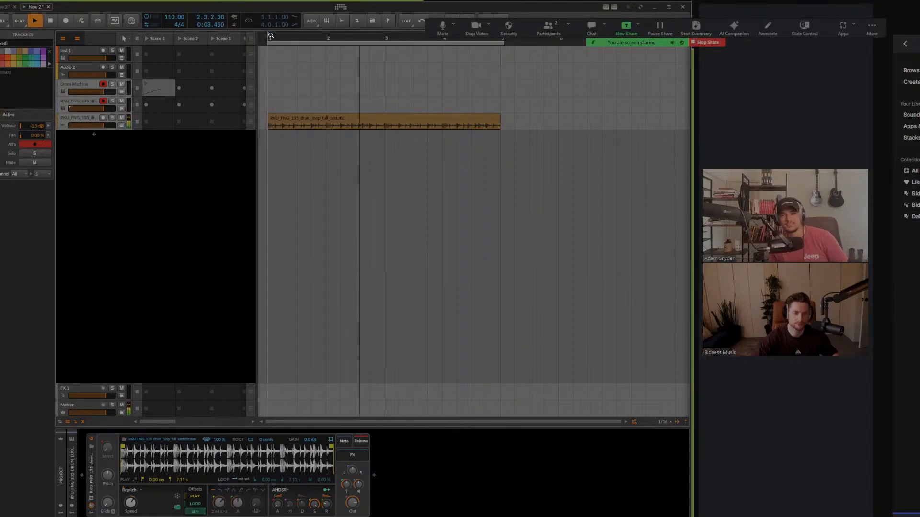
pyautogui.press('space')
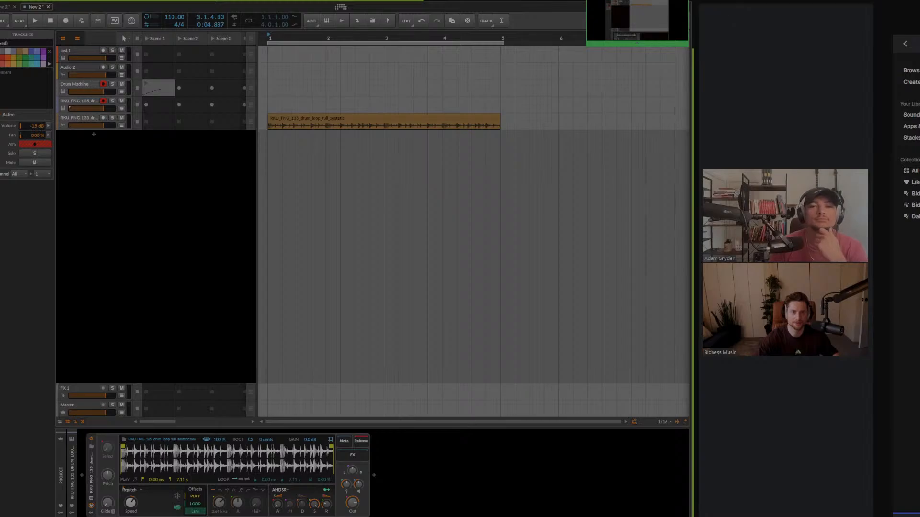
pyautogui.click(647, 8)
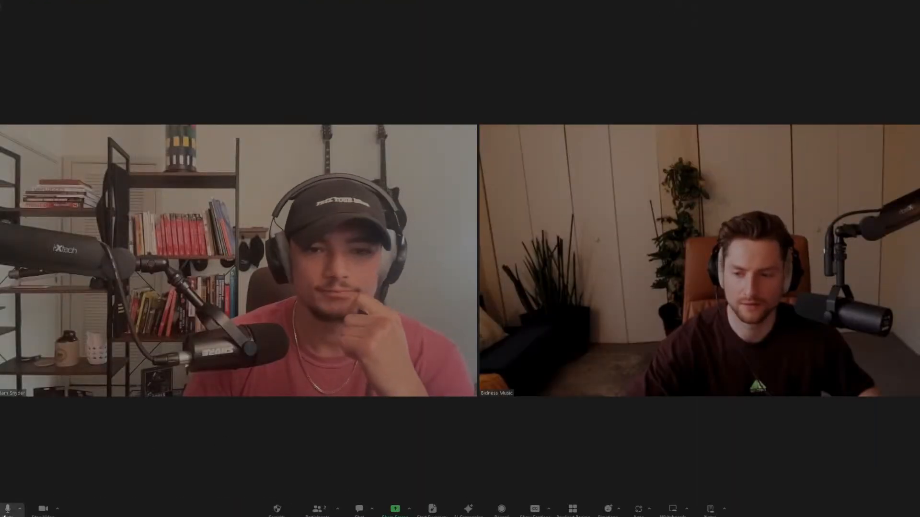
# Review the selected microphone and speaker devices in Zoom, and clear the Splice window off the meeting.
pyautogui.click(20, 510)
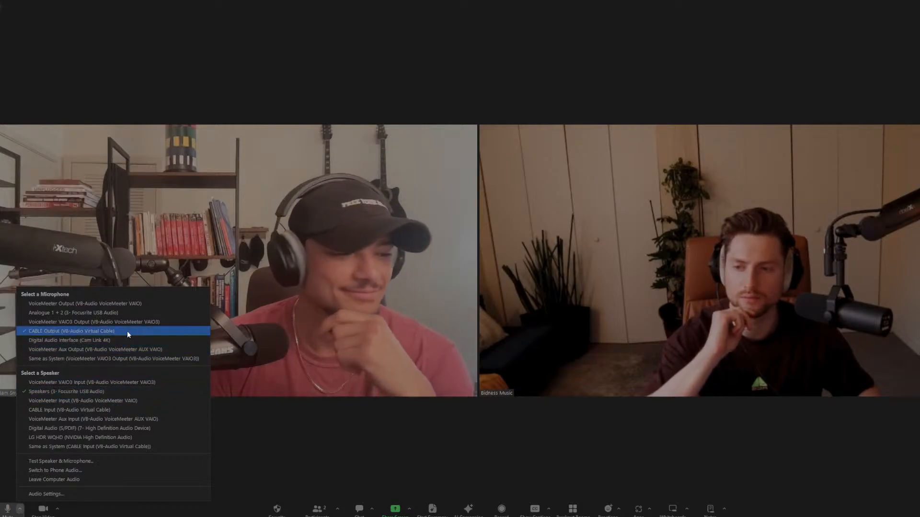
pyautogui.press('Escape')
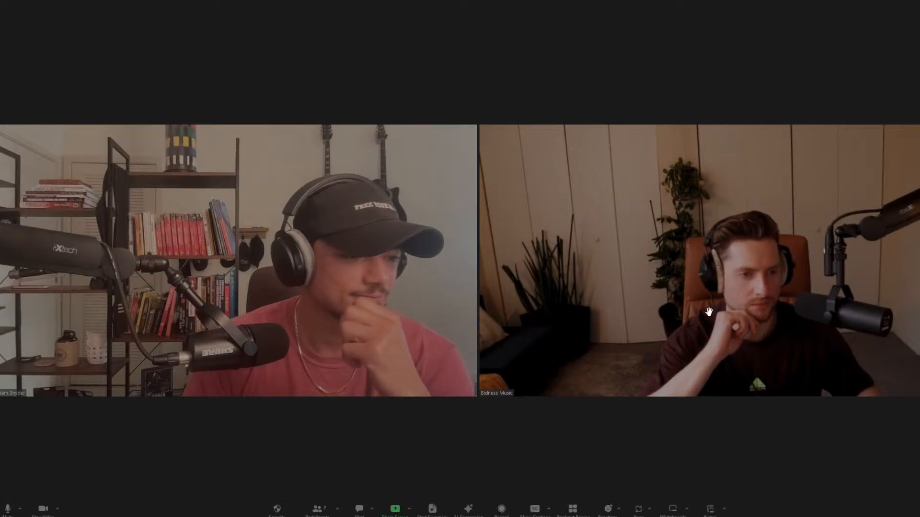
pyautogui.moveTo(919, 44); pyautogui.dragTo(788, 30)
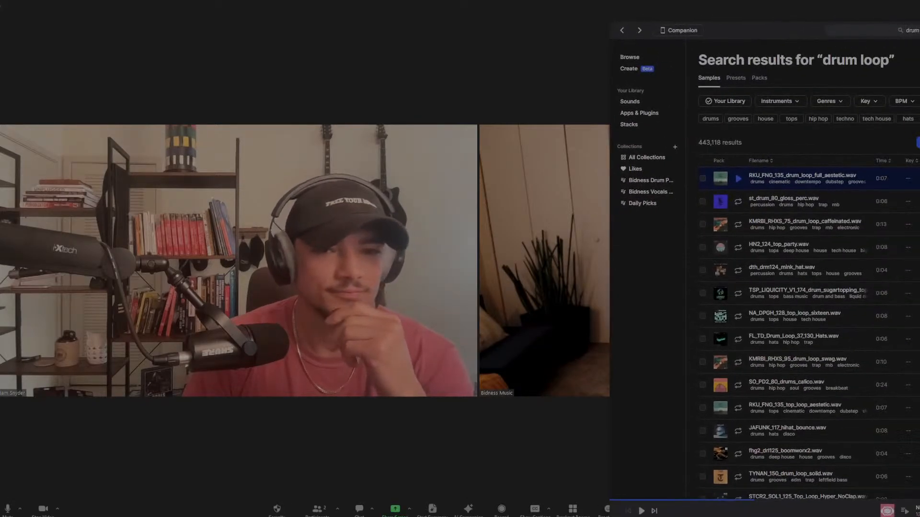
pyautogui.hotkey('alt', 'Tab')
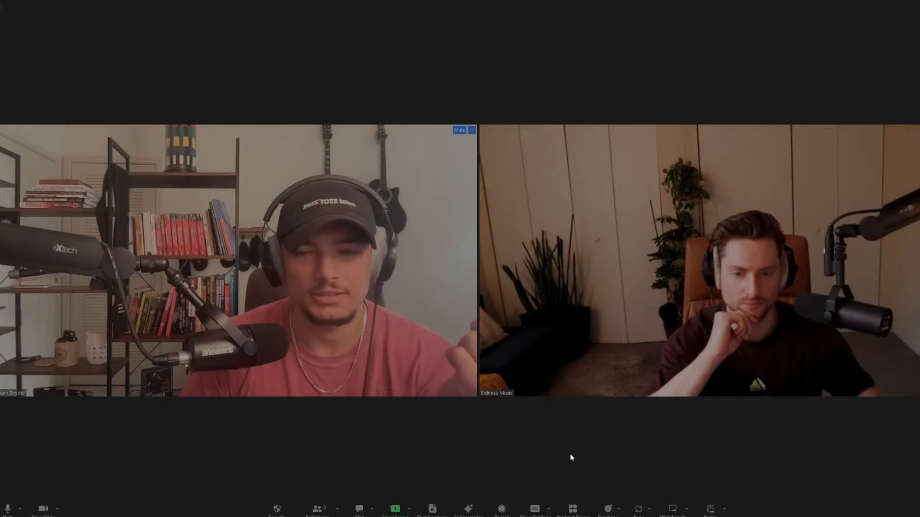
# Share the Bitwig Studio window again in Zoom with sound sharing in Stereo (high fidelity).
pyautogui.click(395, 509)
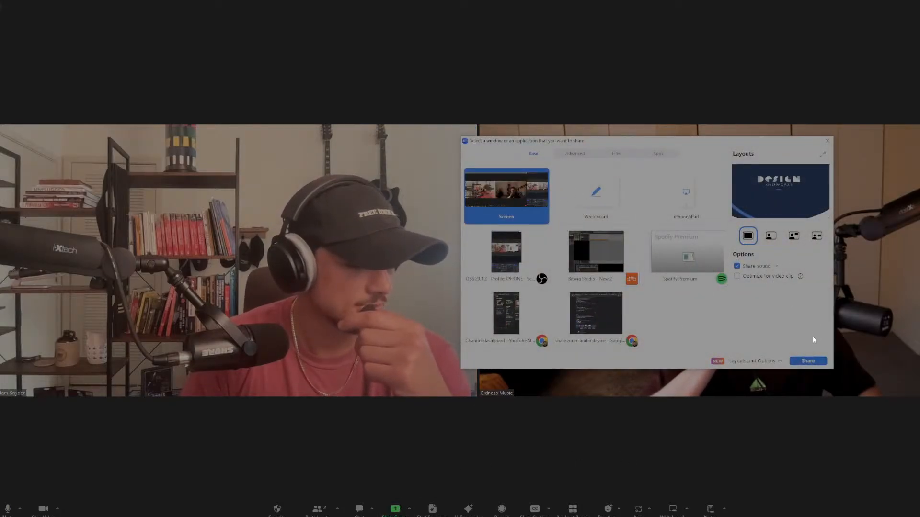
pyautogui.click(619, 263)
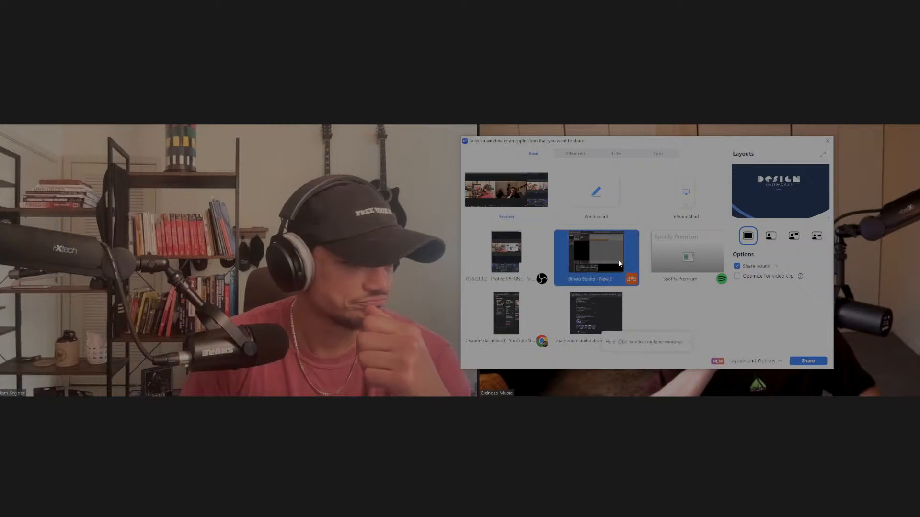
pyautogui.click(774, 266)
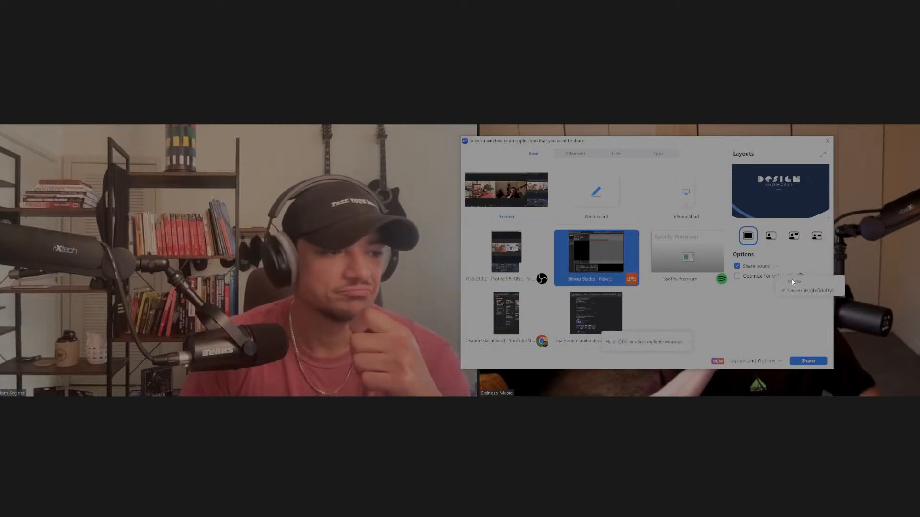
pyautogui.click(773, 239)
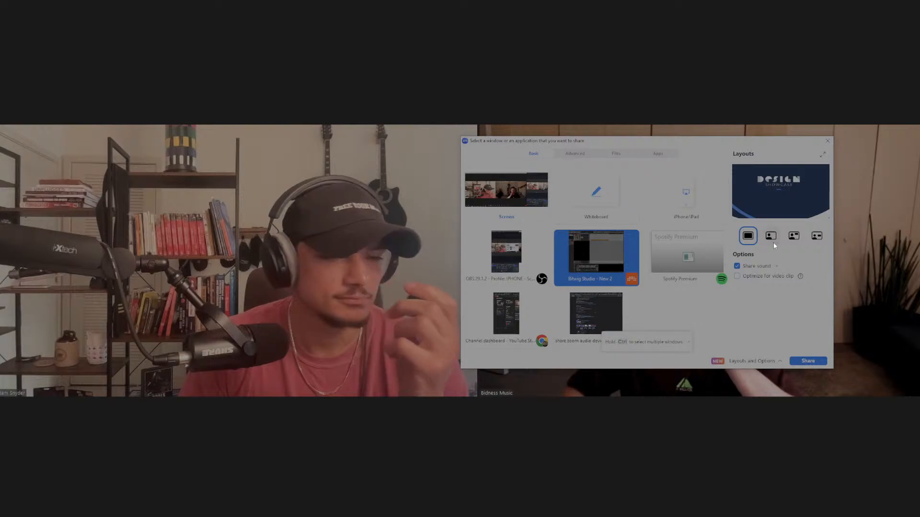
pyautogui.click(815, 361)
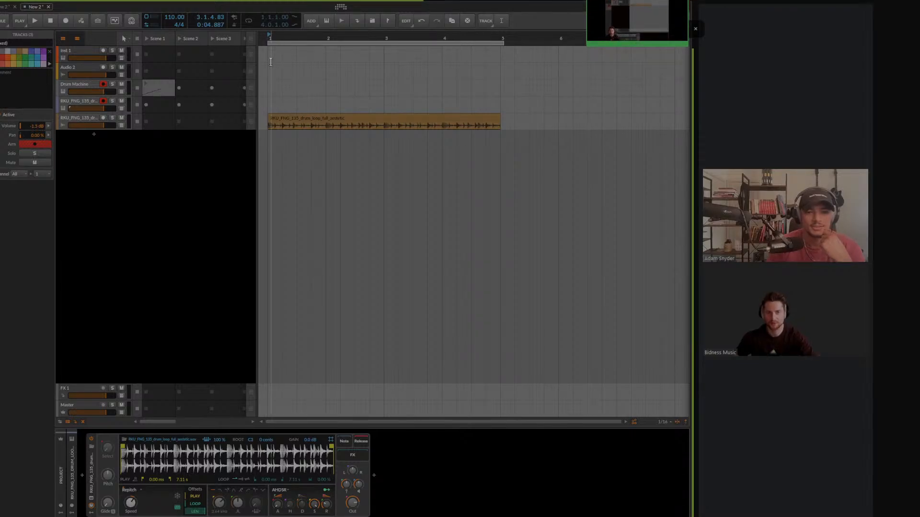
# Play the drum loop briefly from bar 1 over the new share, and stop both playback and sharing.
pyautogui.press('space')
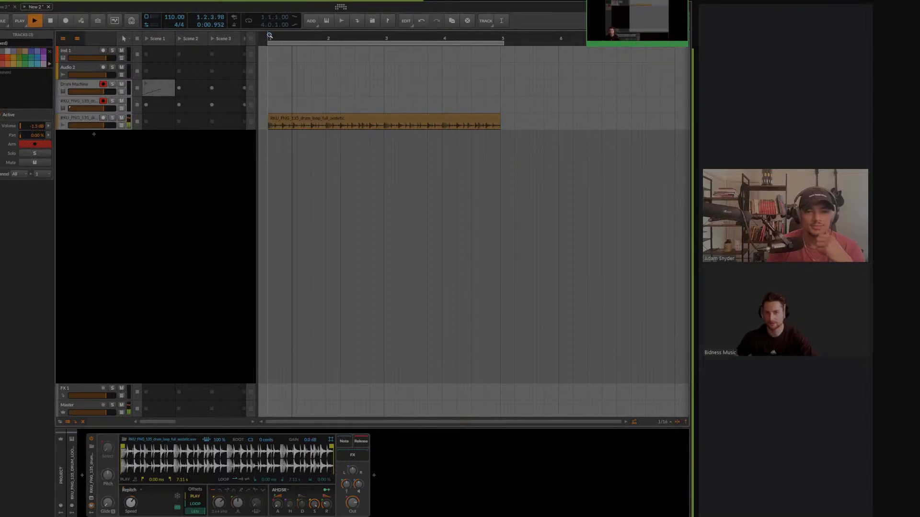
pyautogui.press('space')
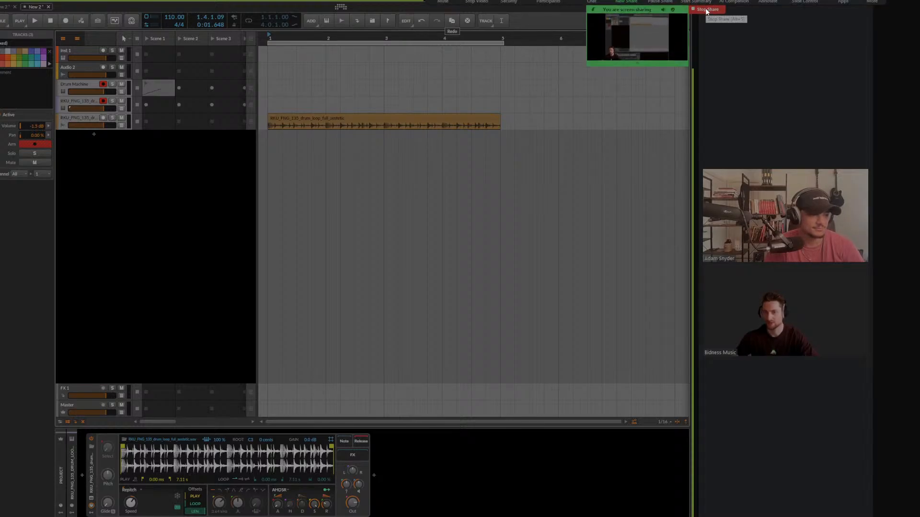
pyautogui.click(706, 10)
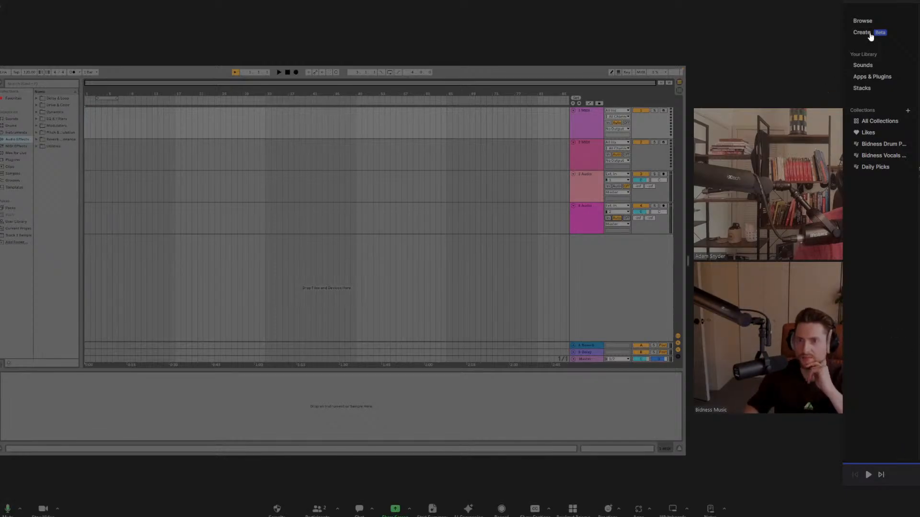
# Browse the downloaded samples in the Sounds section of the Splice library beside the Bitwig project.
pyautogui.click(863, 66)
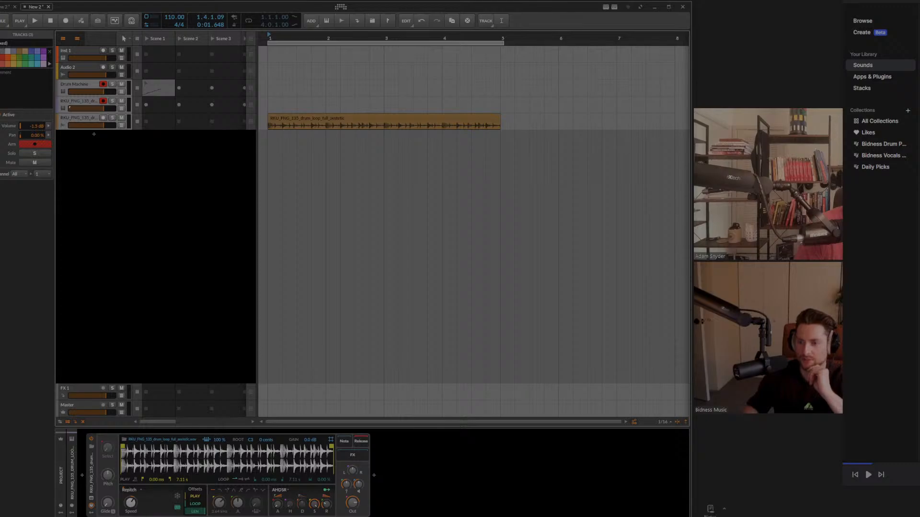
pyautogui.moveTo(918, 8); pyautogui.dragTo(804, 7)
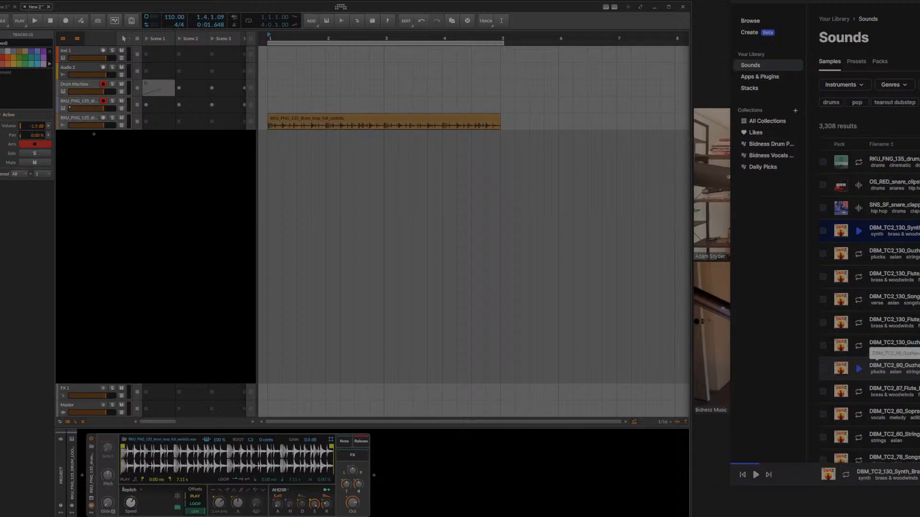
pyautogui.scroll(-5, 876, 378)
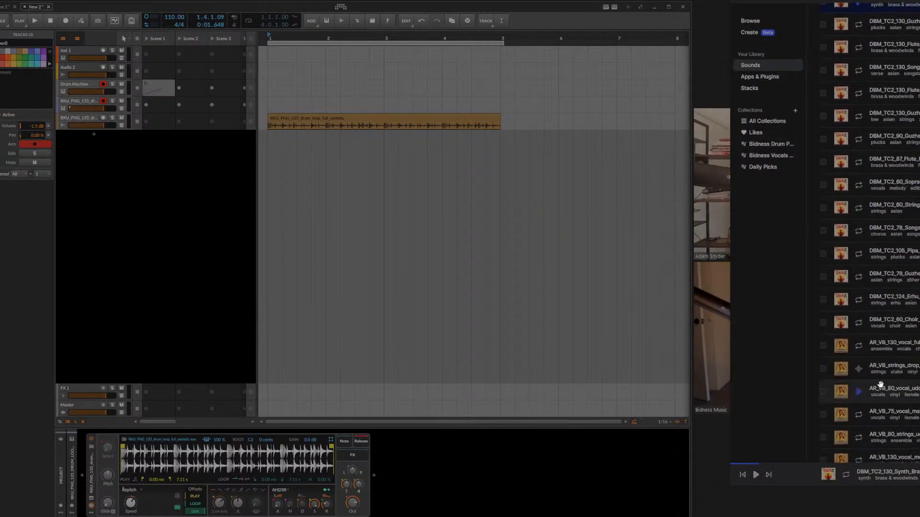
pyautogui.scroll(-3, 891, 399)
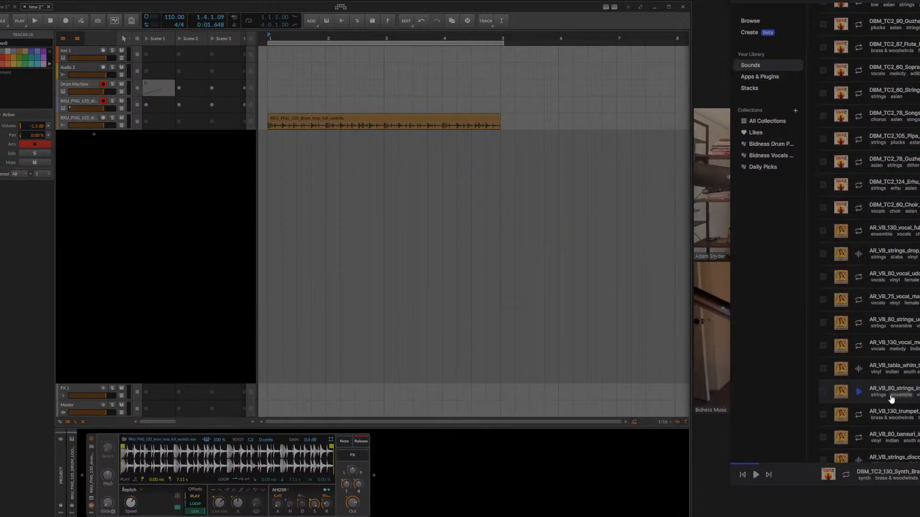
pyautogui.scroll(-4, 886, 383)
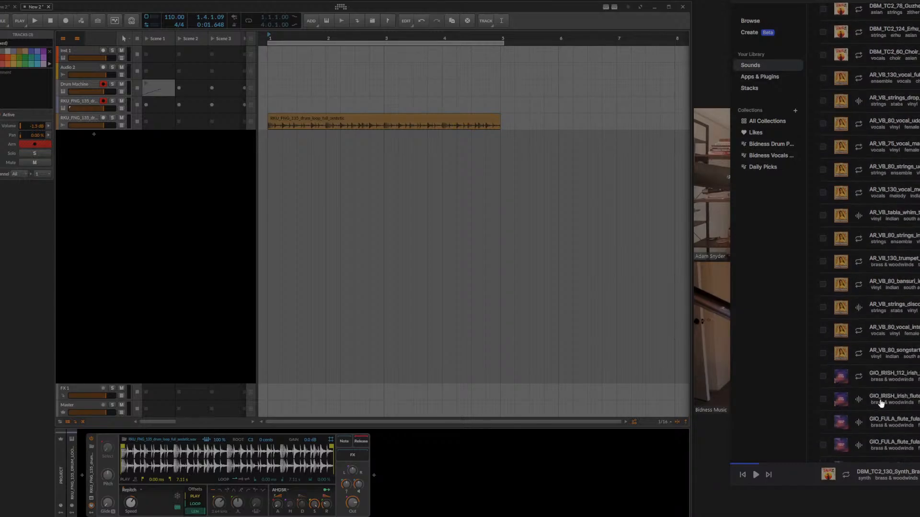
pyautogui.scroll(-5, 877, 392)
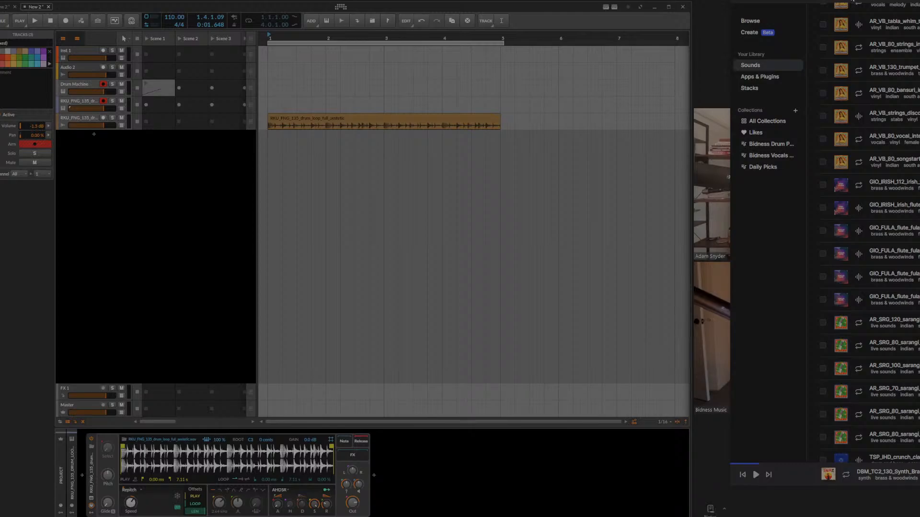
# Move the Splice window out of the way and narrow the Zoom meeting window.
pyautogui.moveTo(852, 1); pyautogui.dragTo(831, 66)
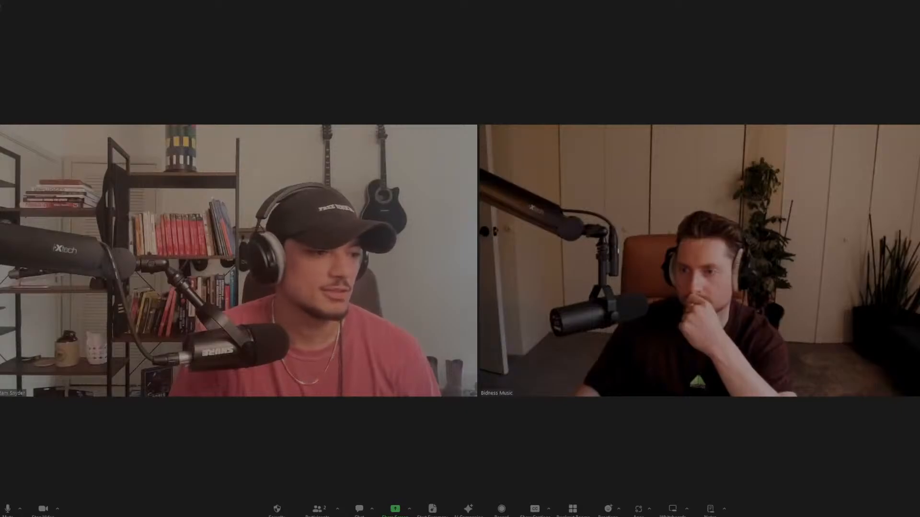
pyautogui.moveTo(908, 46); pyautogui.dragTo(853, 57)
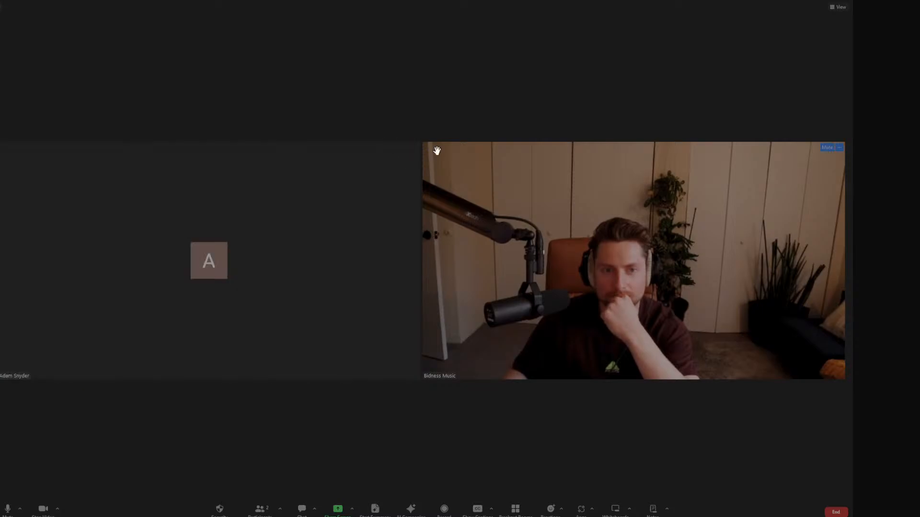
# Try Speaker view for the Zoom meeting and switch back to Gallery view.
pyautogui.click(838, 7)
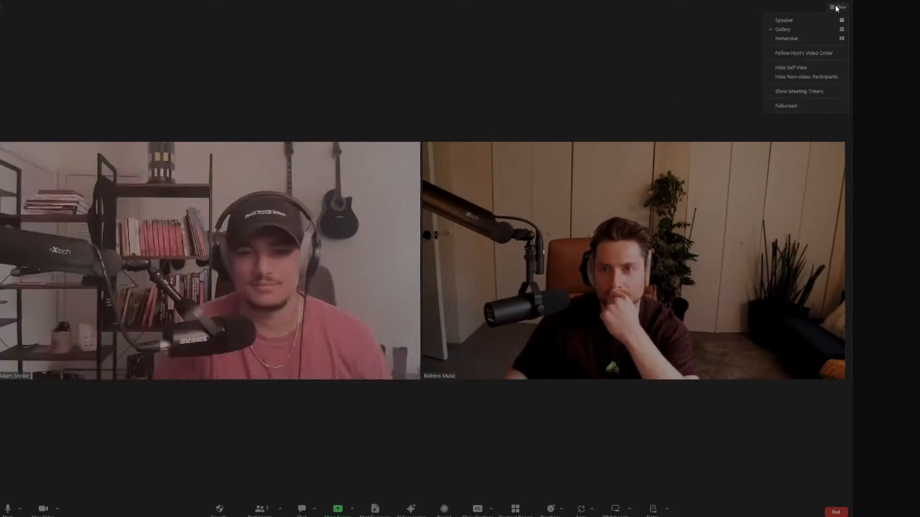
pyautogui.click(834, 39)
pyautogui.click(742, 164)
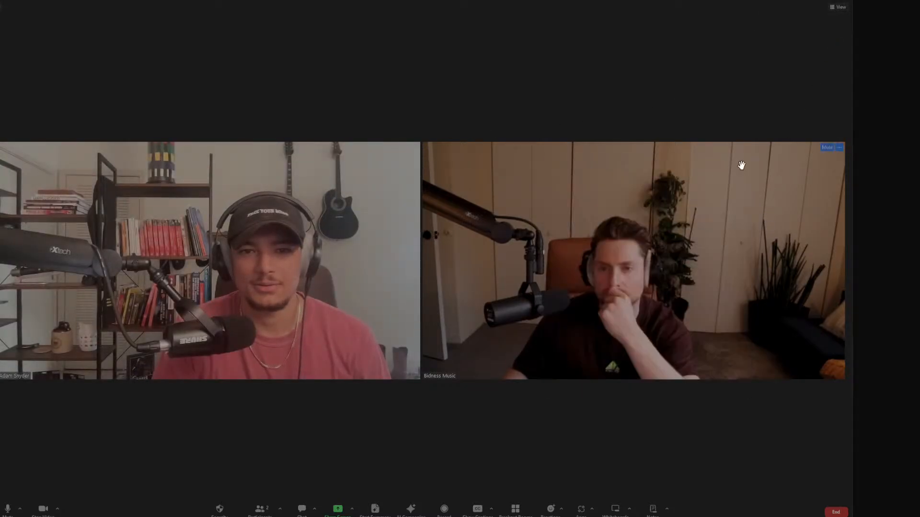
pyautogui.click(839, 7)
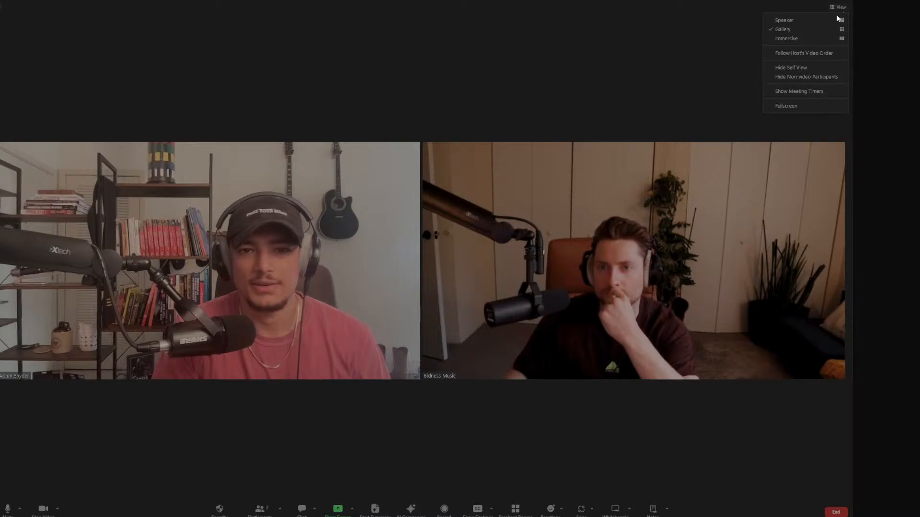
pyautogui.click(834, 21)
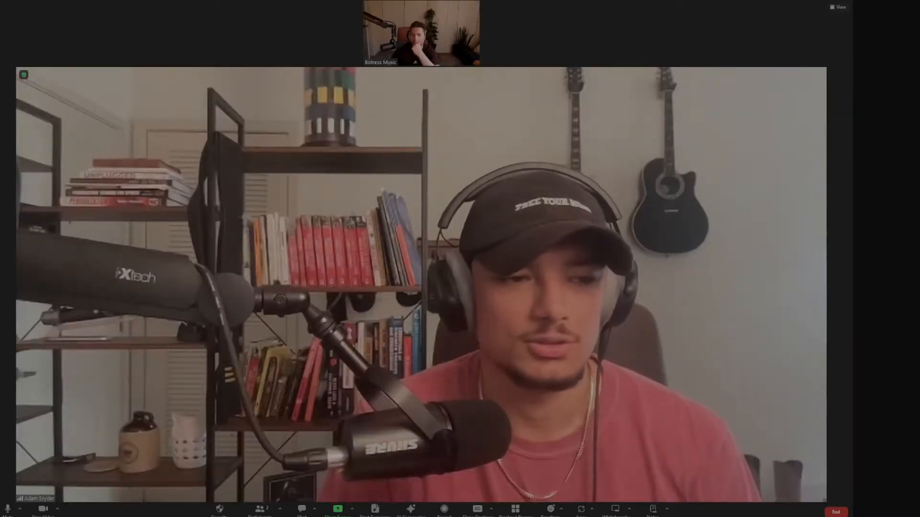
pyautogui.click(842, 8)
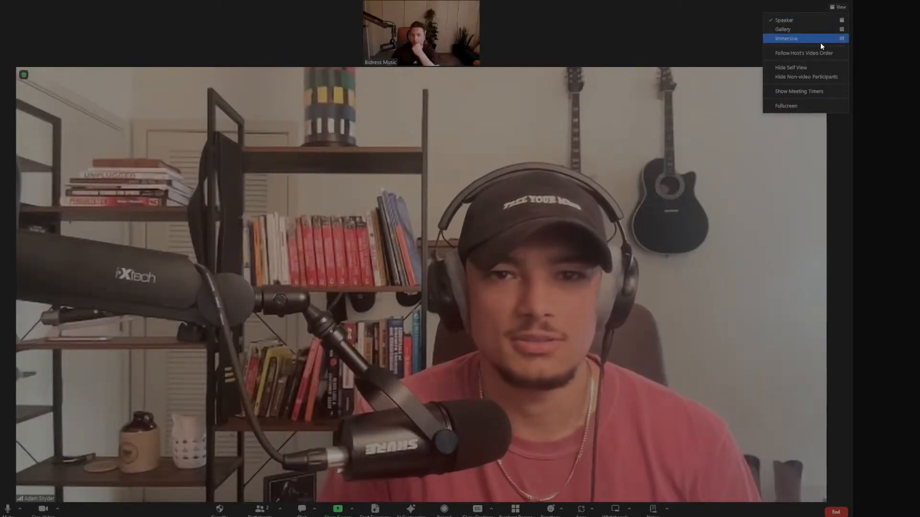
pyautogui.click(822, 31)
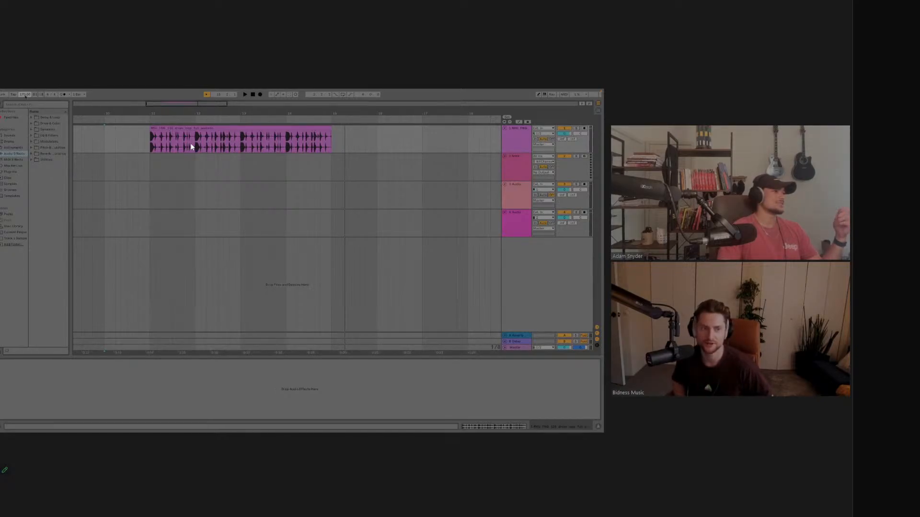
pyautogui.hscroll(1, 134, 138)
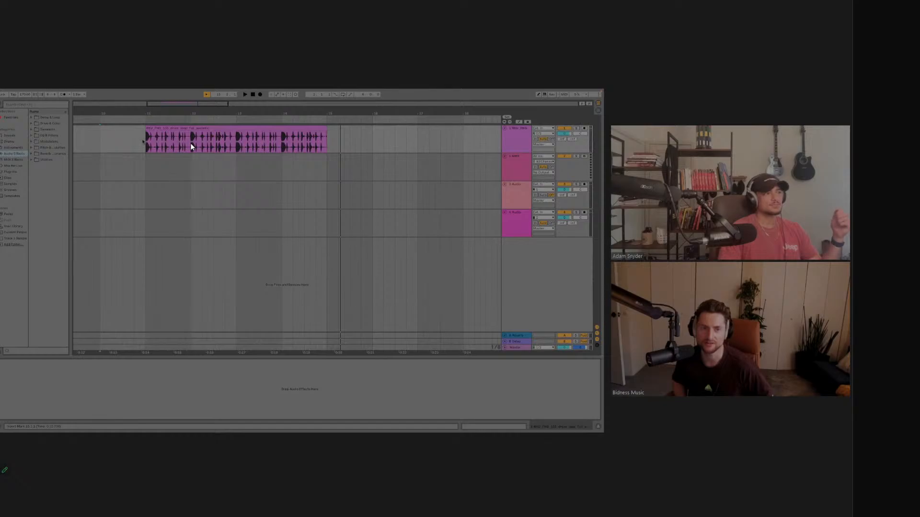
# Play the drum loop in the guest's shared Ableton Live arrangement and stop playback.
pyautogui.hscroll(-1, 191, 147)
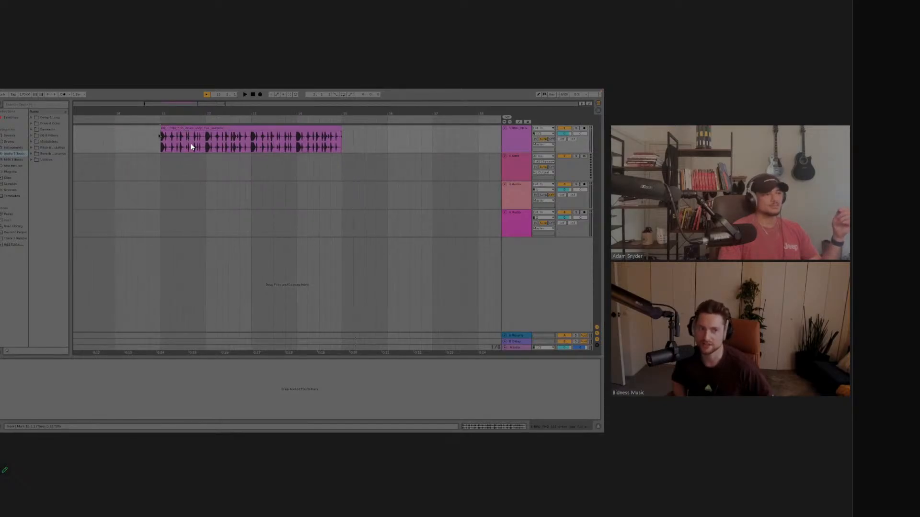
pyautogui.press('space')
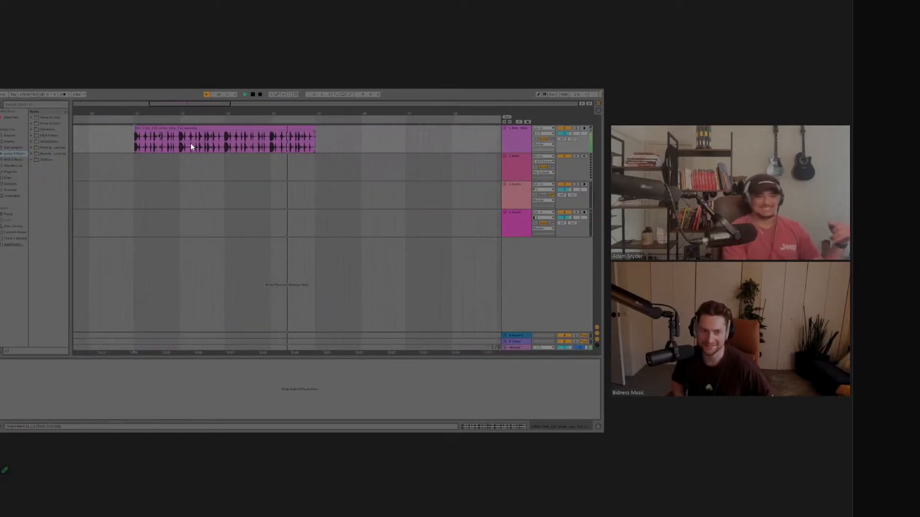
pyautogui.press('space')
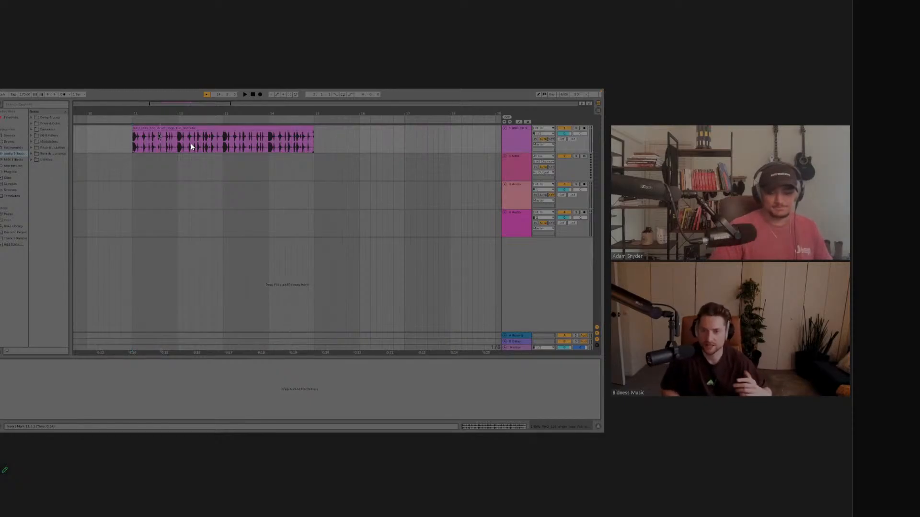
# Move the drum loop clip one bar earlier on the first track so it starts at bar 10.
pyautogui.click(190, 147)
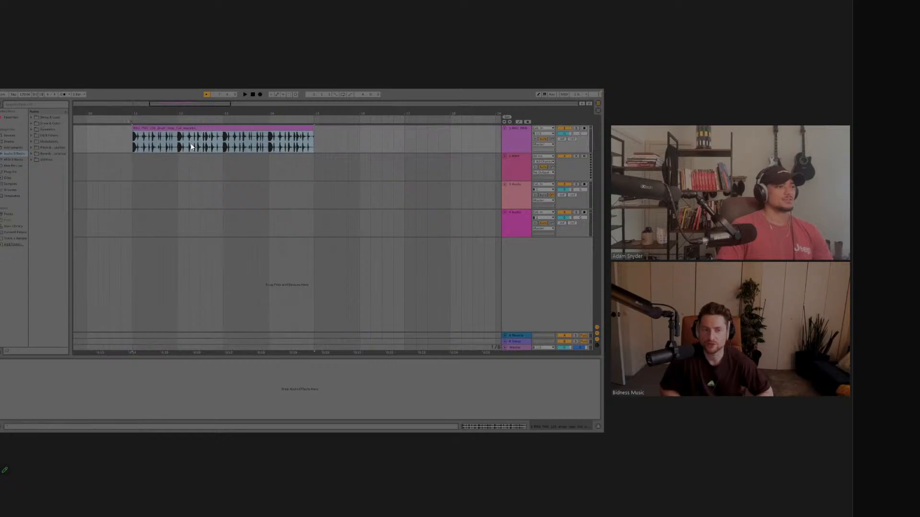
pyautogui.click(132, 222)
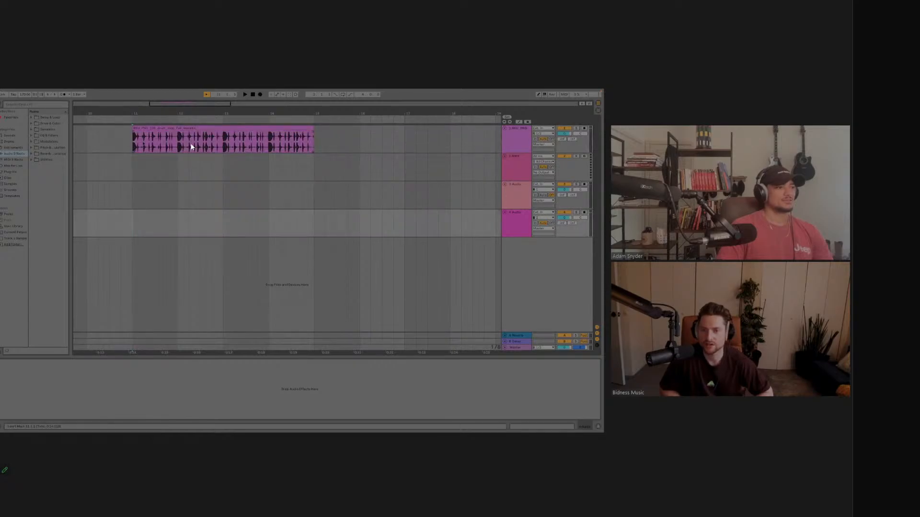
pyautogui.click(192, 146)
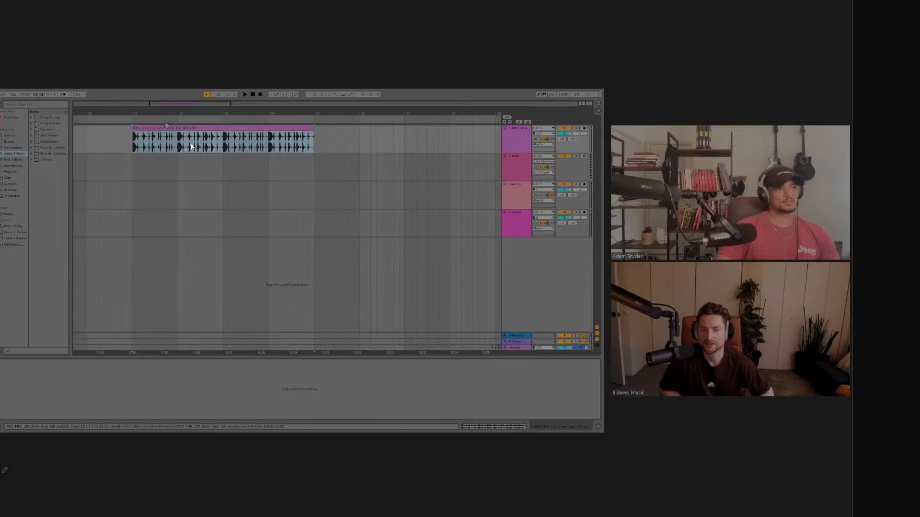
pyautogui.moveTo(168, 129); pyautogui.dragTo(123, 129)
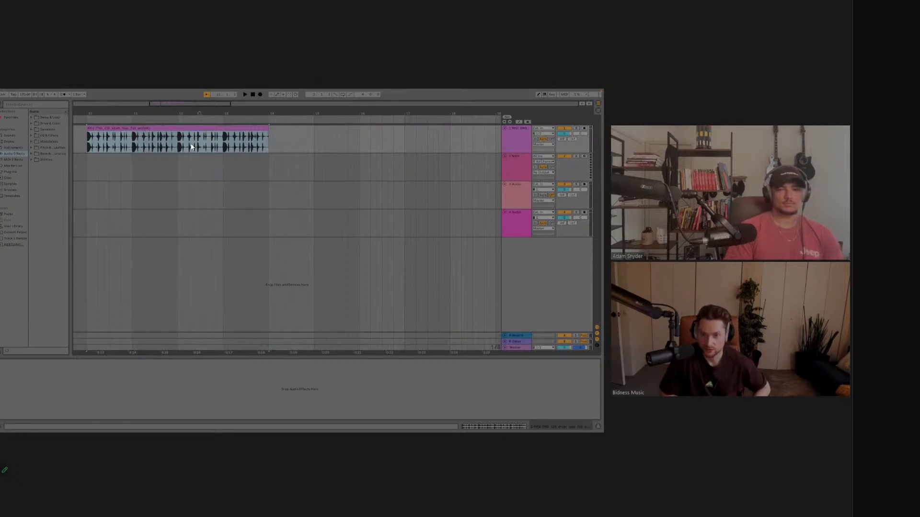
# Rename the first track as Drums.
pyautogui.click(521, 131)
pyautogui.press('super+r')
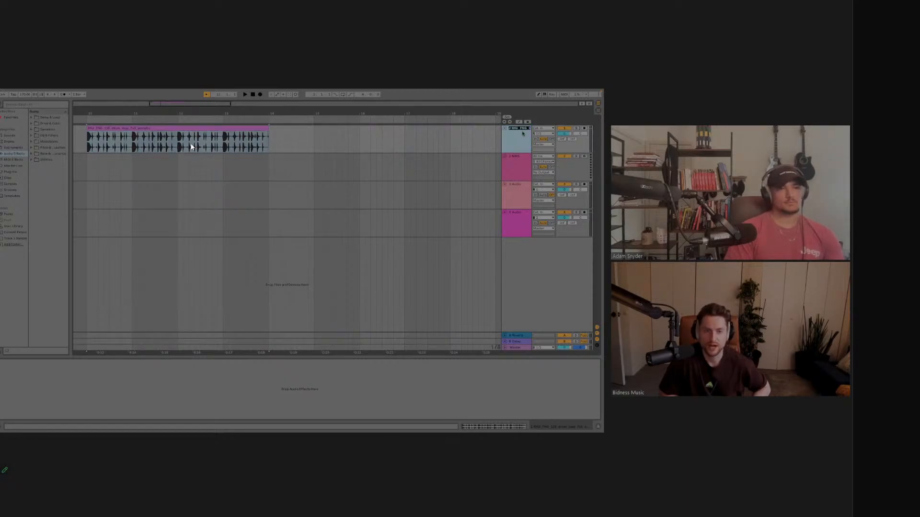
pyautogui.write('Drums')
pyautogui.press('Return')
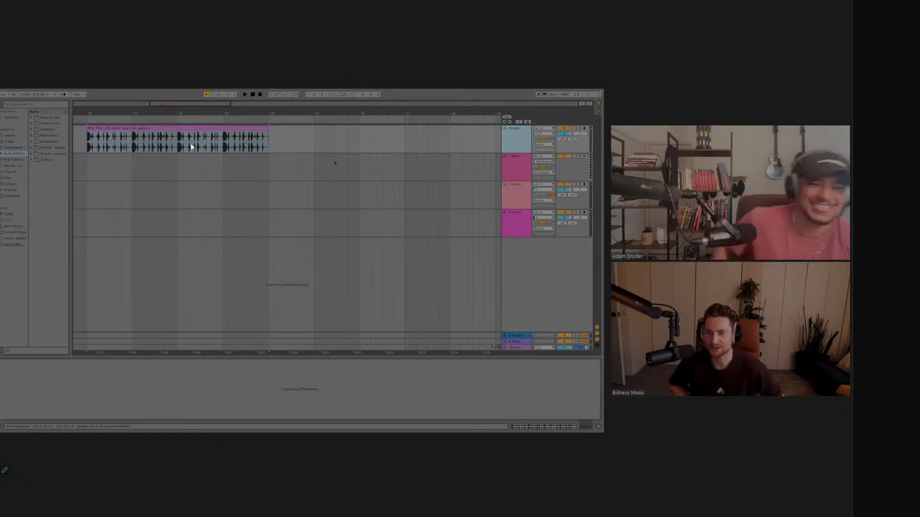
# Play the drum loop briefly and set the arrangement loop to cover the drum clip, from bar 10 to bar 14.
pyautogui.press('space')
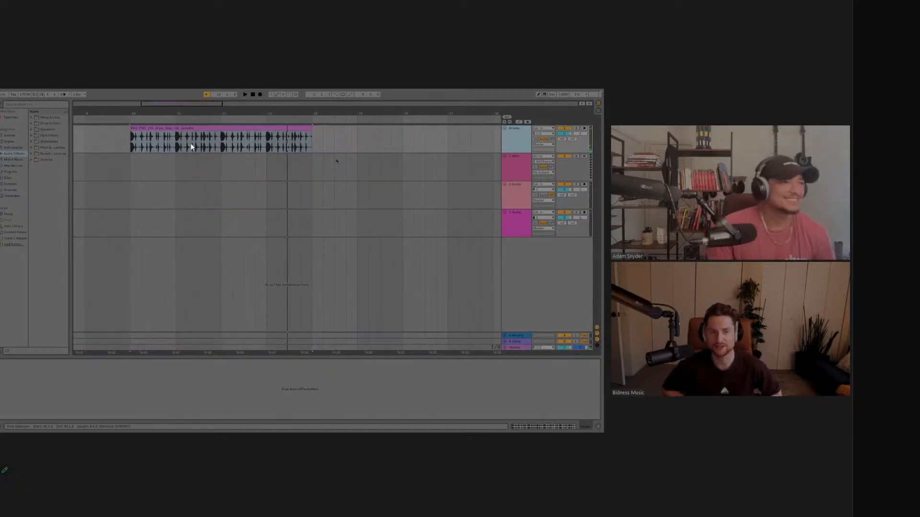
pyautogui.click(192, 147)
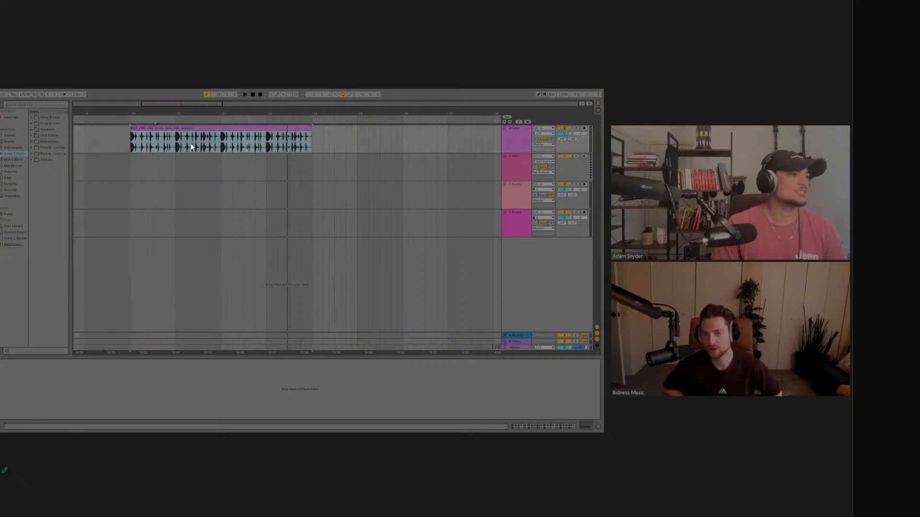
pyautogui.hscroll(-5, 191, 147)
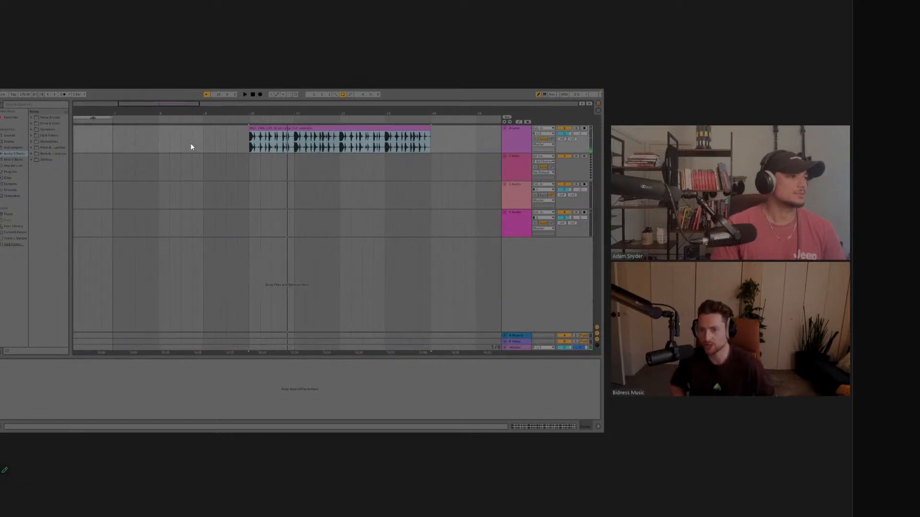
pyautogui.moveTo(90, 116); pyautogui.dragTo(411, 118)
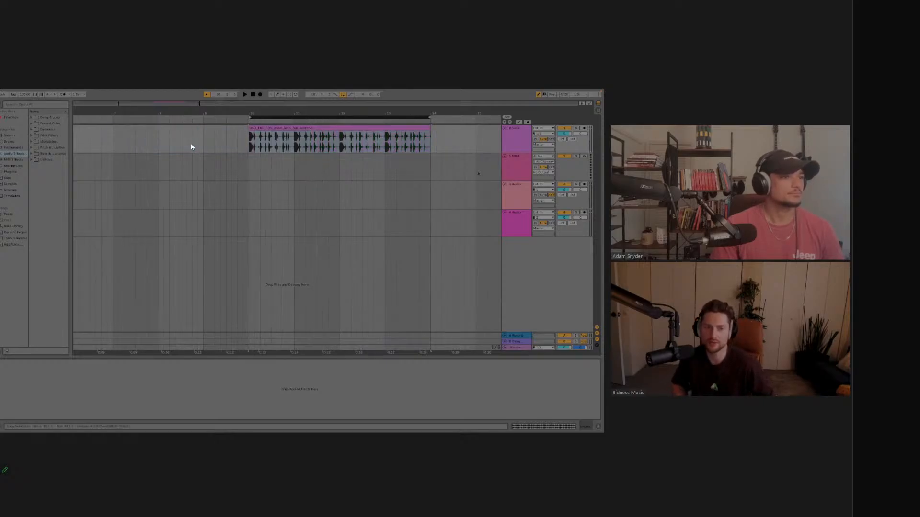
pyautogui.click(318, 163)
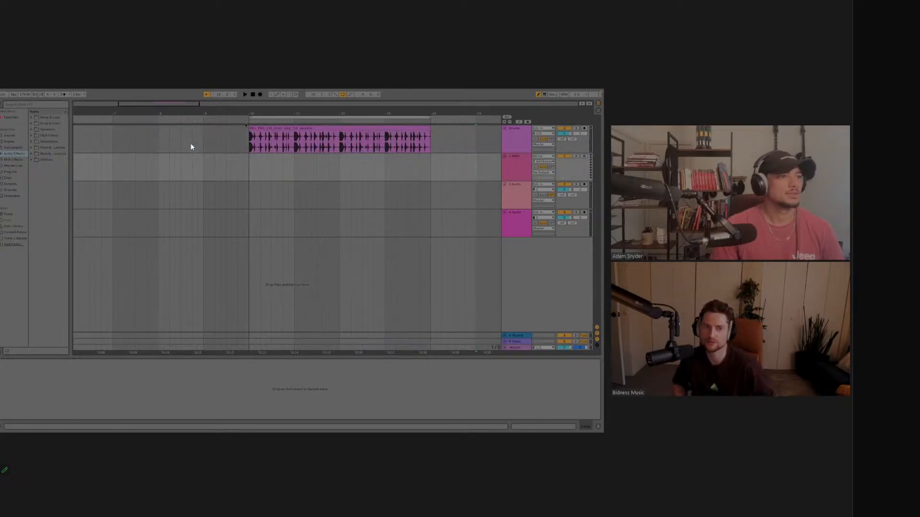
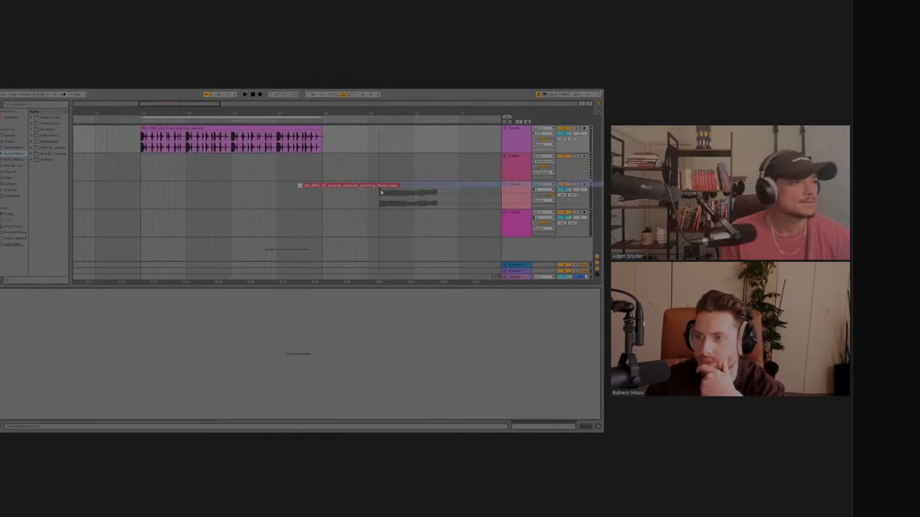
# Place the ethereal greeting loop on the second track at bar 10, solo that track and play it briefly.
pyautogui.moveTo(388, 189); pyautogui.dragTo(143, 165)
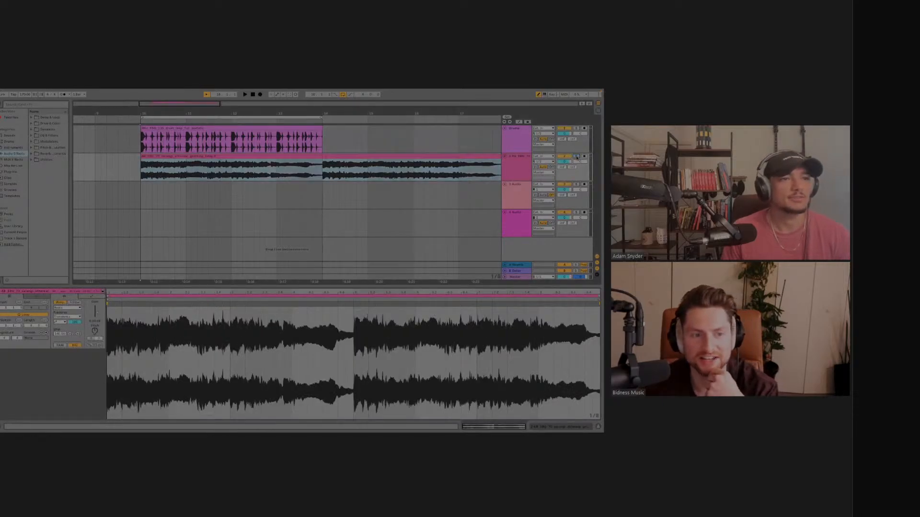
pyautogui.click(577, 156)
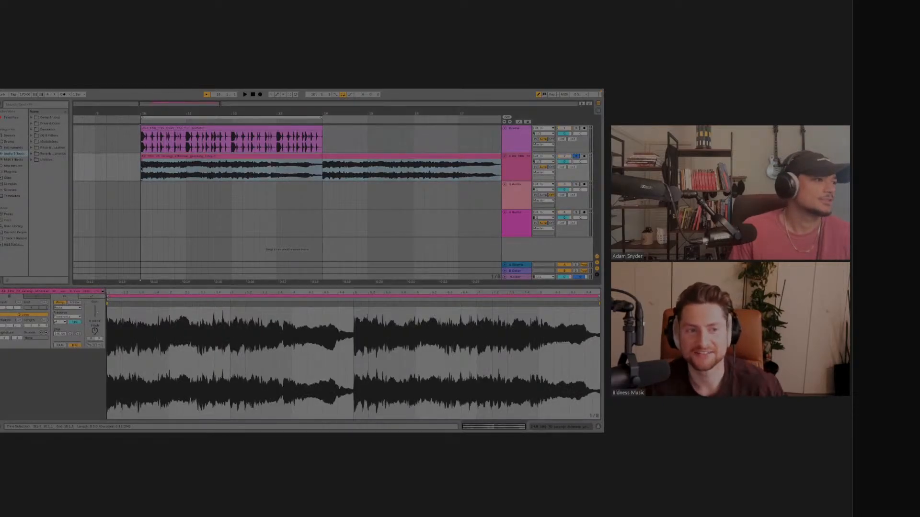
pyautogui.press('space')
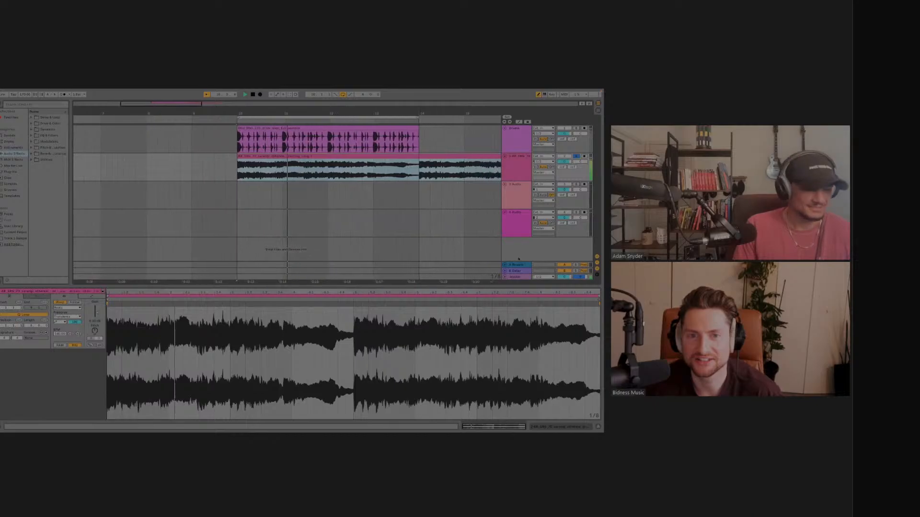
pyautogui.click(311, 210)
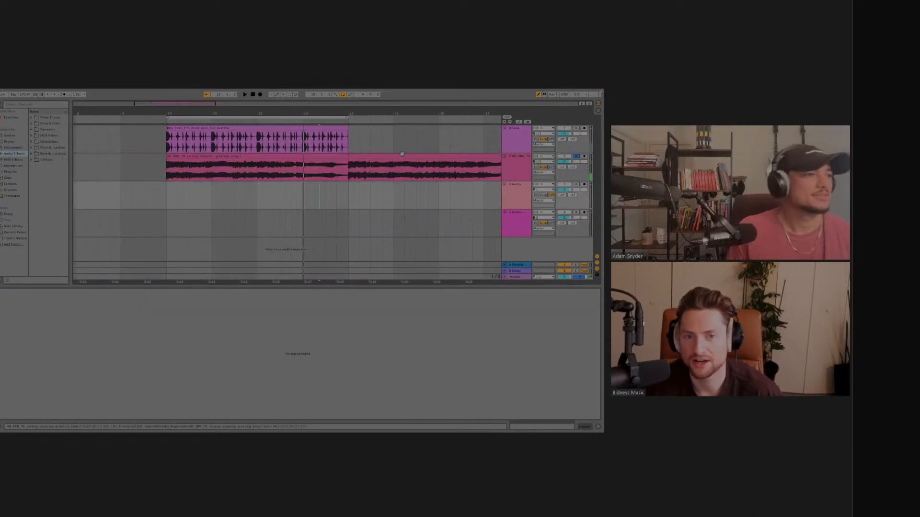
# Play the arrangement from just before bar 10 to hear the ethereal greeting loop with and without the drums.
pyautogui.click(402, 156)
pyautogui.click(155, 139)
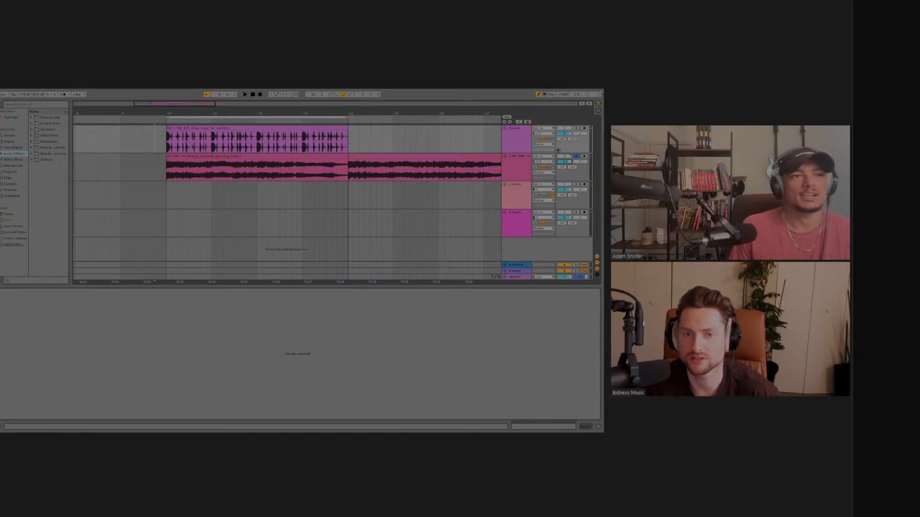
pyautogui.press('space')
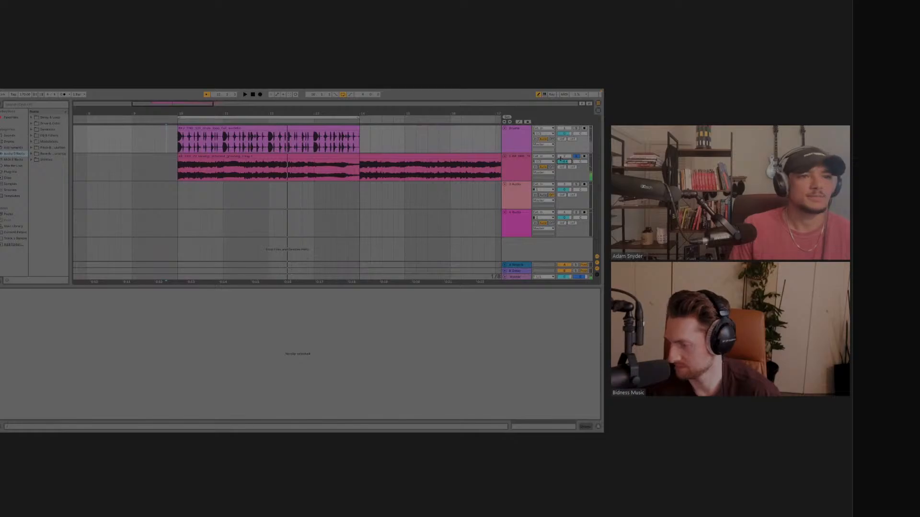
pyautogui.click(174, 167)
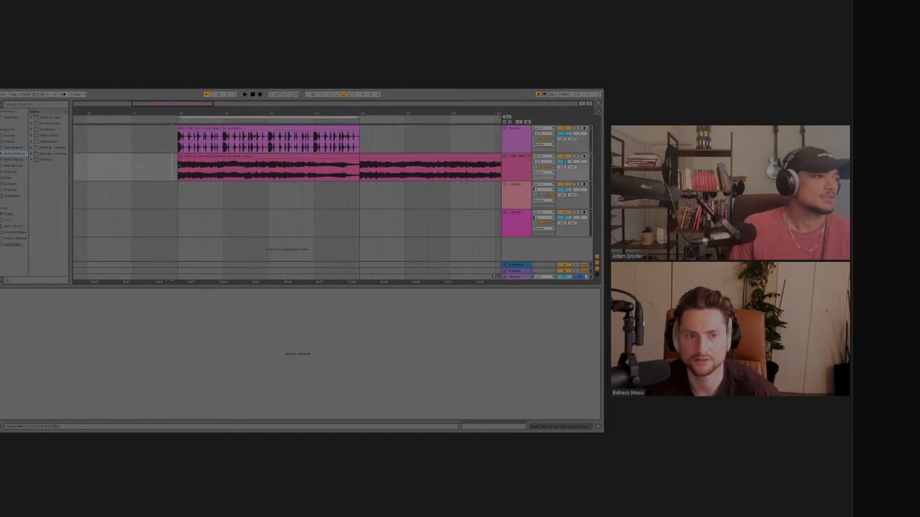
pyautogui.click(176, 167)
pyautogui.press('space')
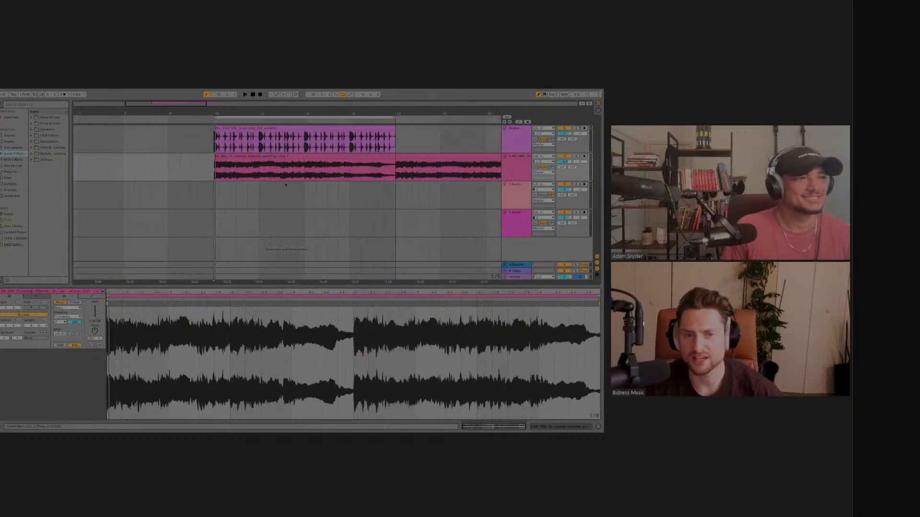
# Duplicate the drum clip to match the ethereal greeting clip's length, and extend the arrangement loop's end to bar 18.
pyautogui.click(404, 157)
pyautogui.click(405, 193)
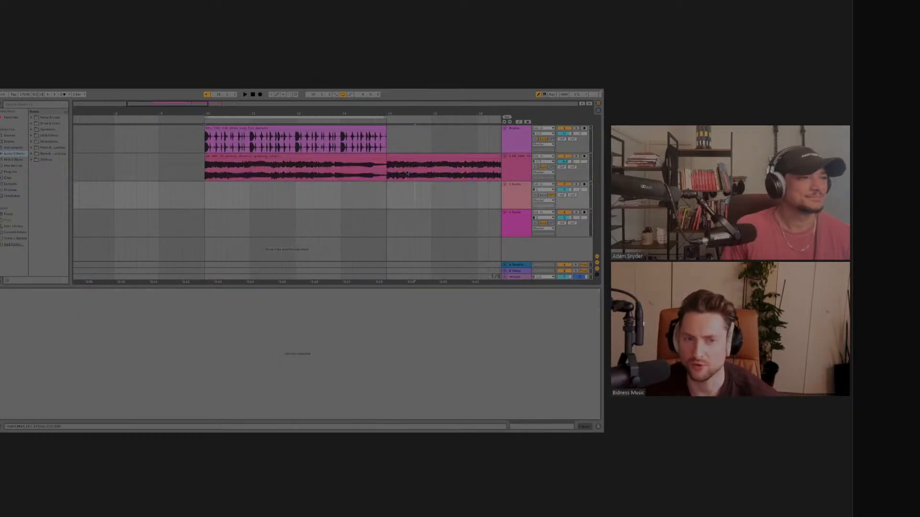
pyautogui.click(403, 158)
pyautogui.hscroll(5, 403, 159)
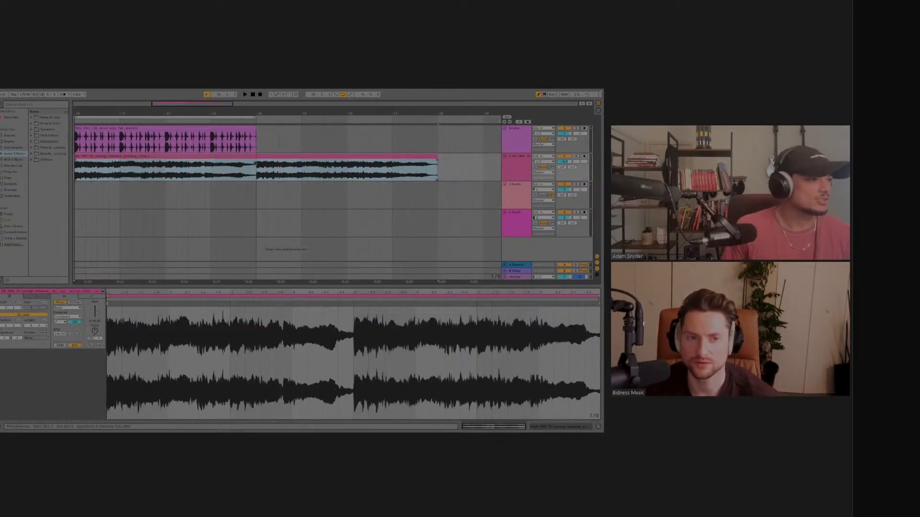
pyautogui.click(255, 118)
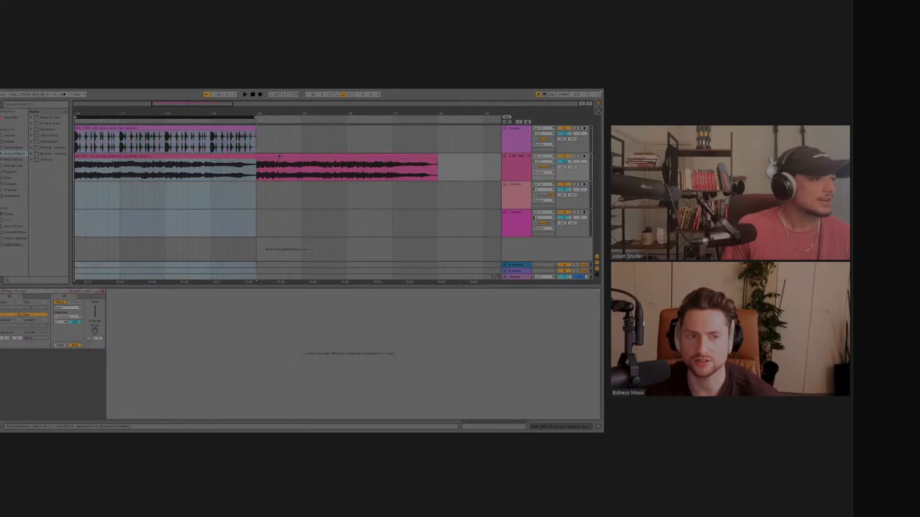
pyautogui.click(253, 144)
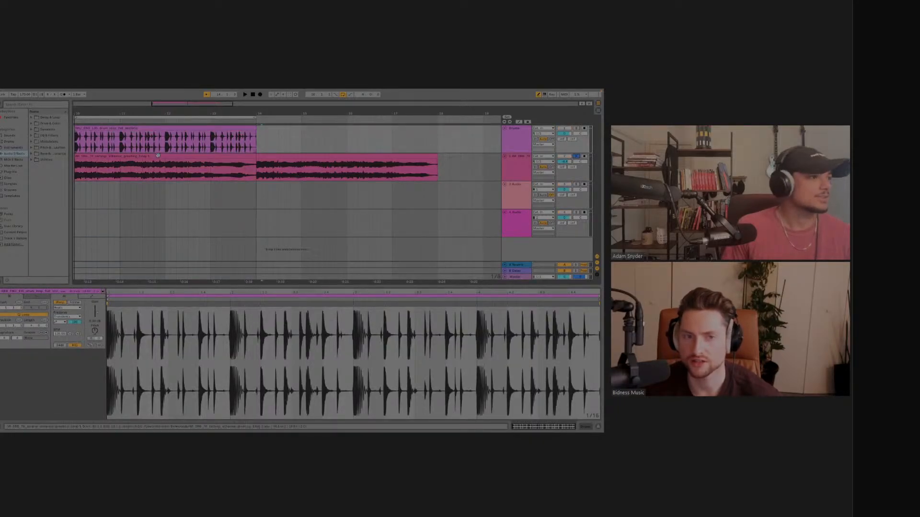
pyautogui.hscroll(-2, 194, 127)
pyautogui.click(194, 128)
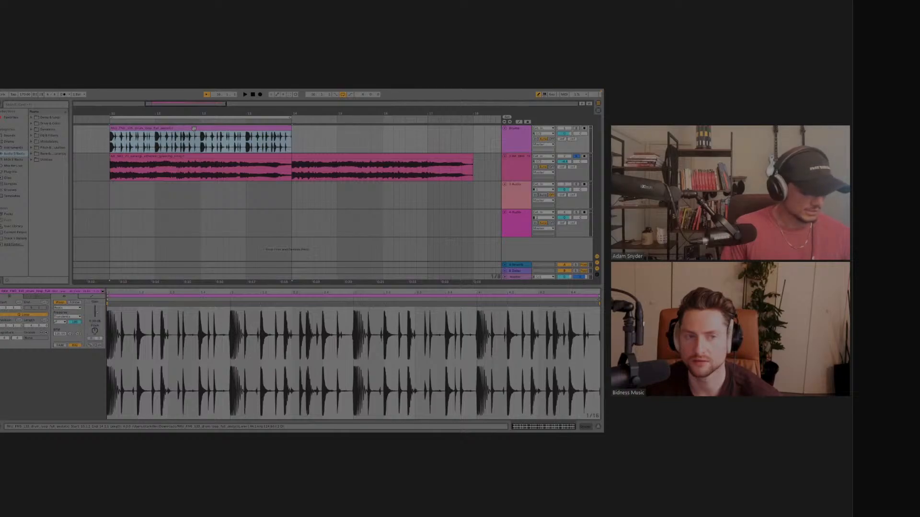
pyautogui.press('super+d')
pyautogui.click(331, 234)
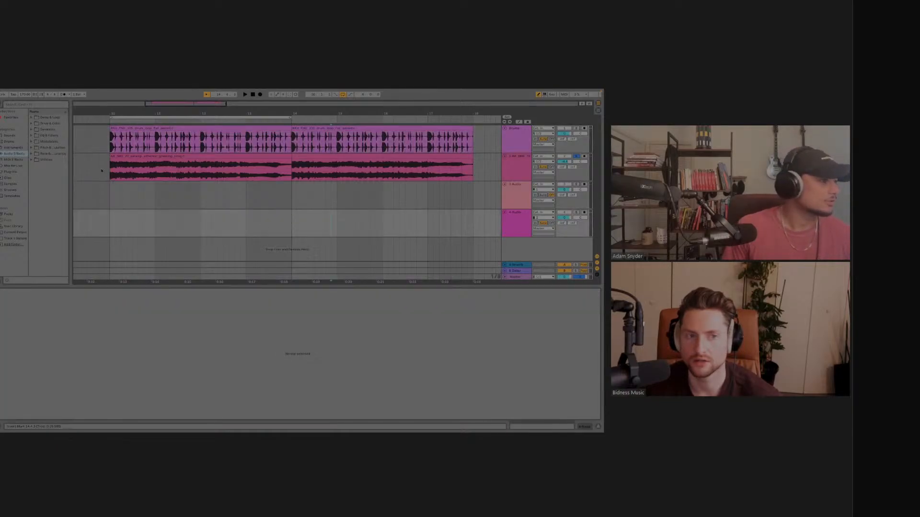
pyautogui.click(102, 171)
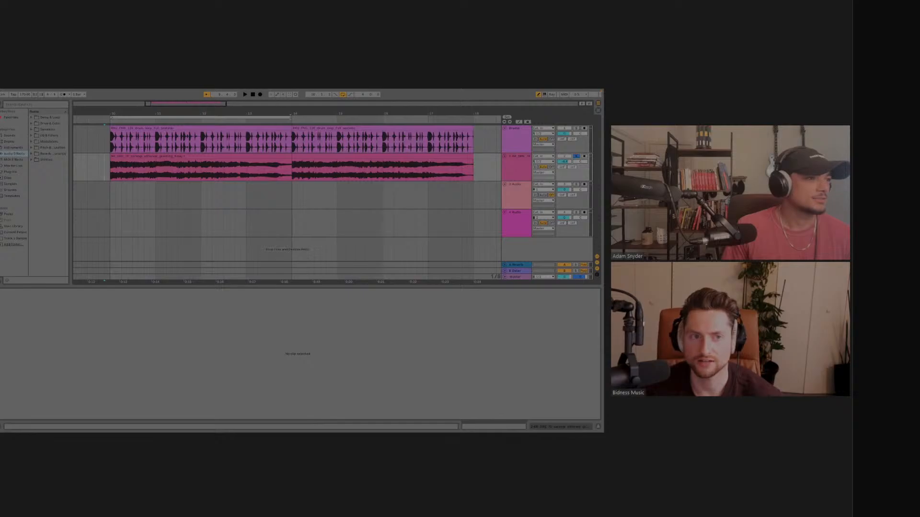
pyautogui.moveTo(293, 119); pyautogui.dragTo(473, 120)
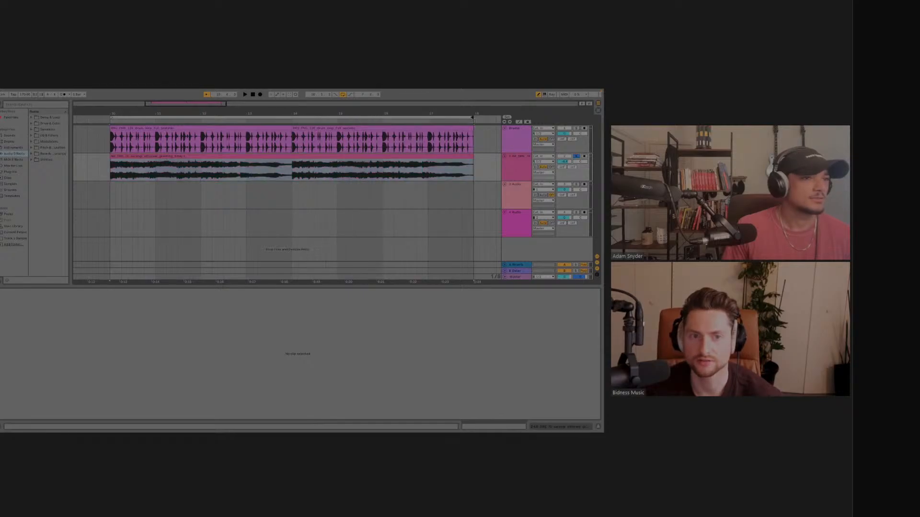
# Play the arrangement from before the loops and turn off solo on the strings track.
pyautogui.click(450, 210)
pyautogui.click(104, 159)
pyautogui.press('space')
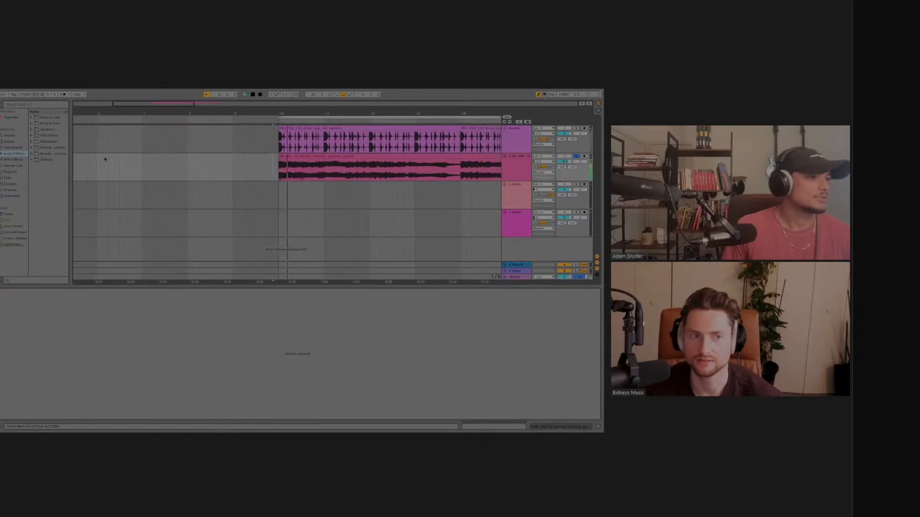
pyautogui.click(577, 157)
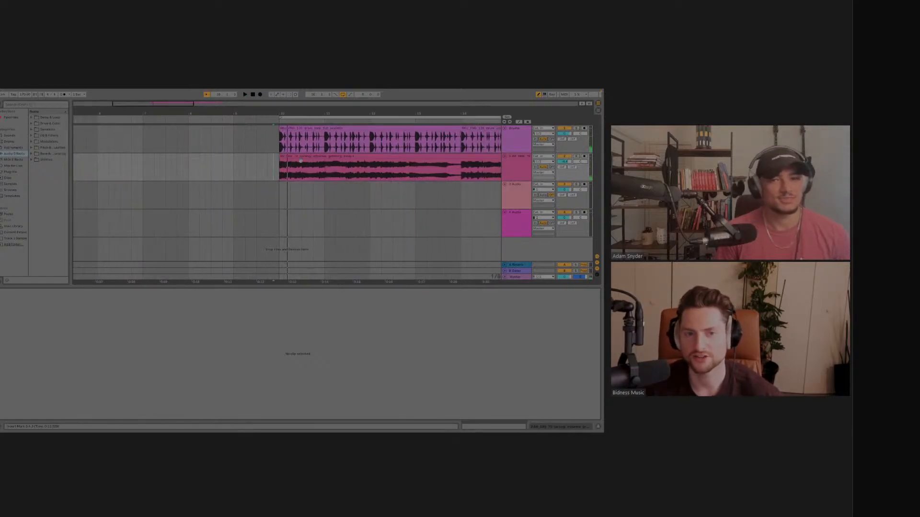
# Split the strings clip at its midpoint into two equal clips.
pyautogui.click(360, 198)
pyautogui.click(461, 175)
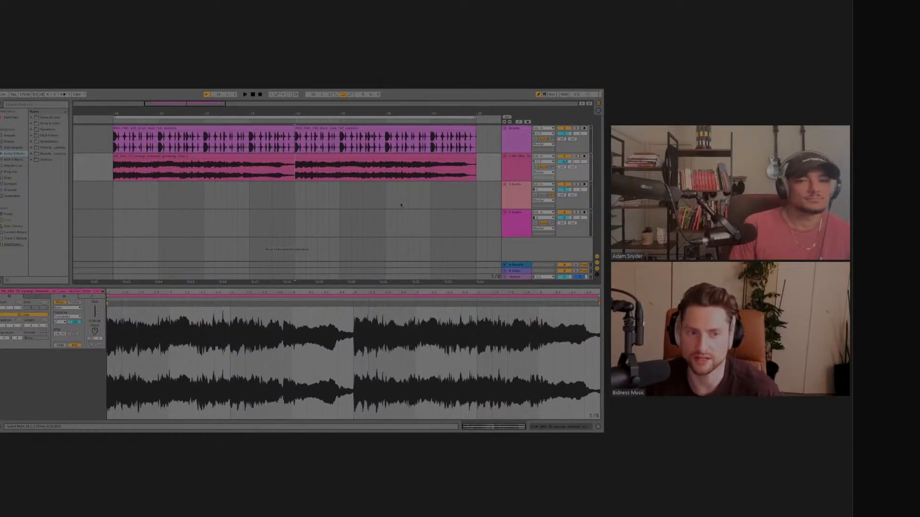
pyautogui.rightClick(295, 168)
pyautogui.click(304, 189)
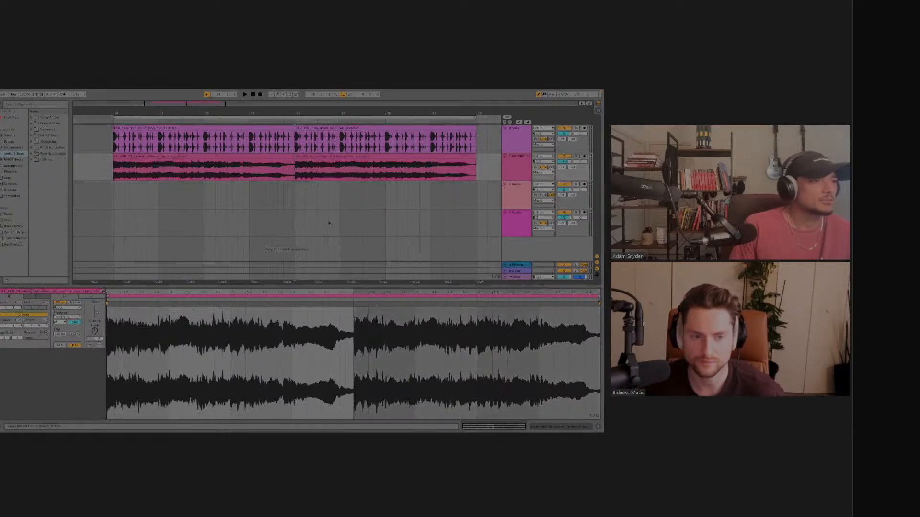
# Try reversing the second strings clip and flip it back to forward playback.
pyautogui.click(352, 164)
pyautogui.moveTo(353, 164); pyautogui.dragTo(306, 156)
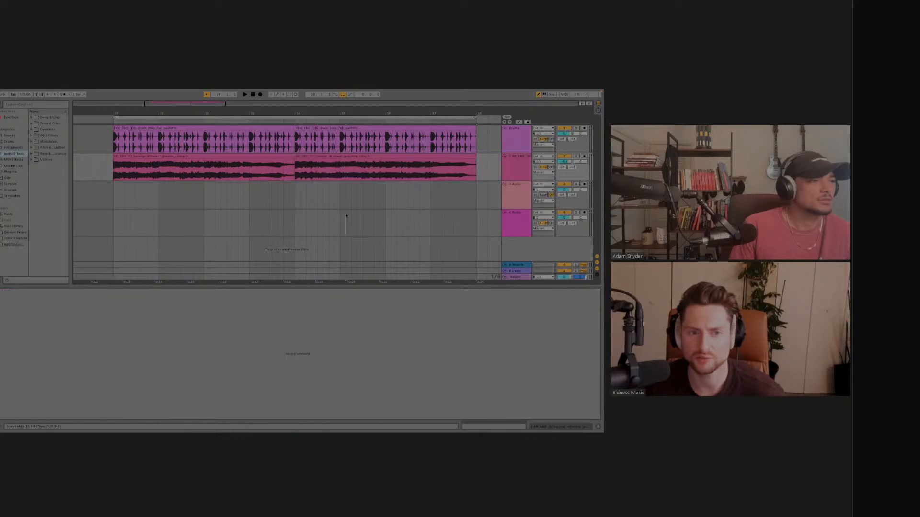
pyautogui.moveTo(356, 156); pyautogui.dragTo(306, 157)
pyautogui.click(324, 236)
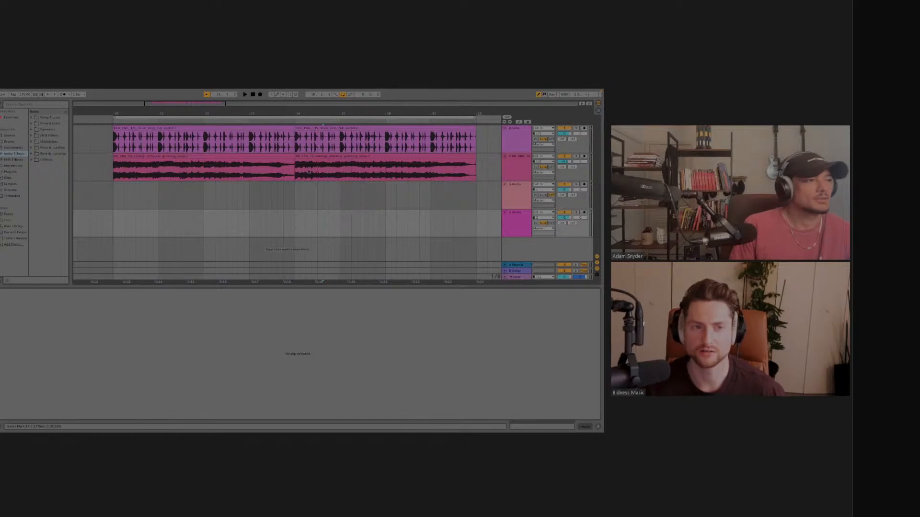
pyautogui.rightClick(313, 159)
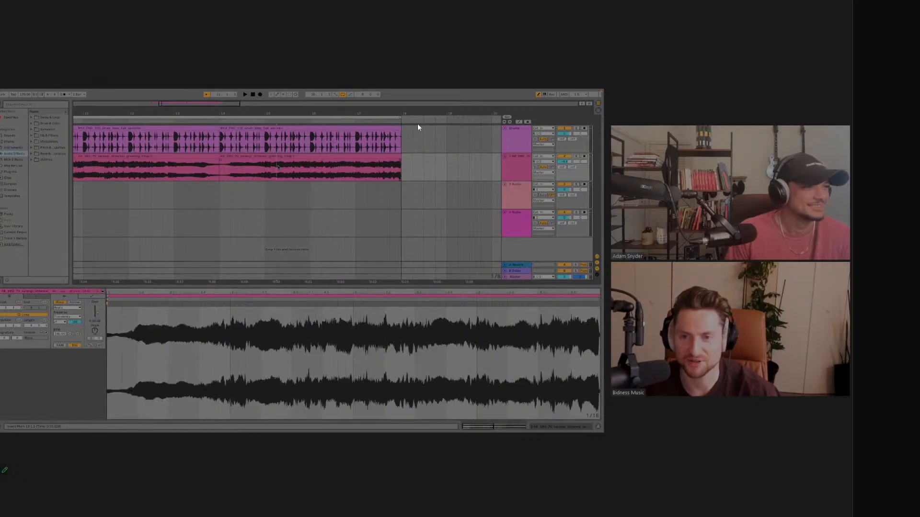
pyautogui.click(277, 157)
pyautogui.press('r')
pyautogui.click(355, 236)
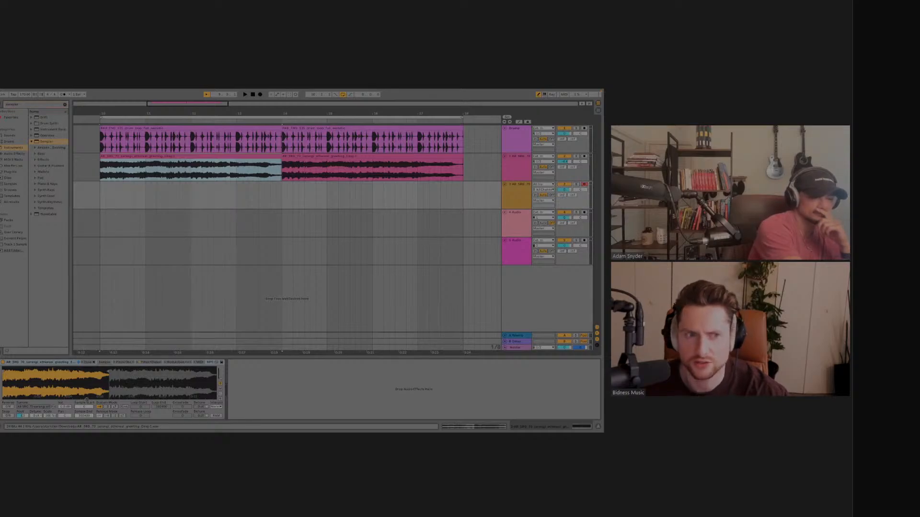
# Slice the strings audio loop to a new MIDI track.
pyautogui.click(168, 159)
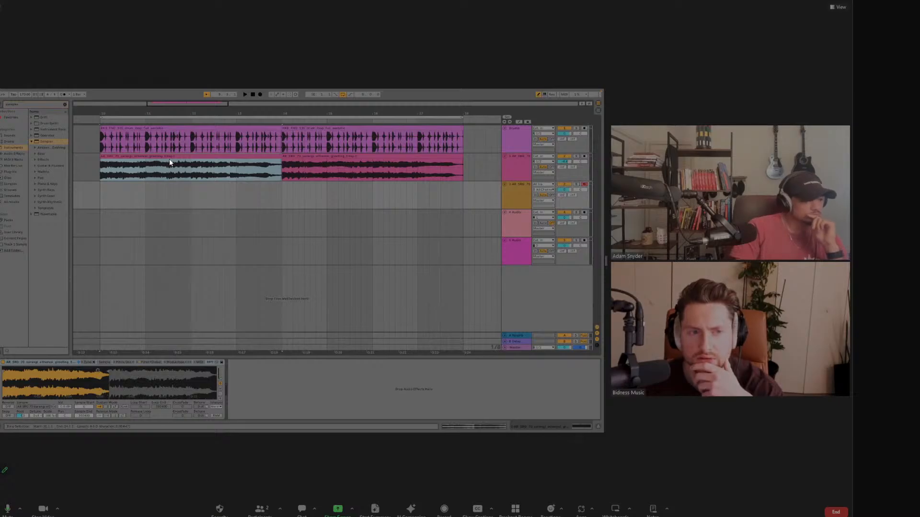
pyautogui.rightClick(175, 157)
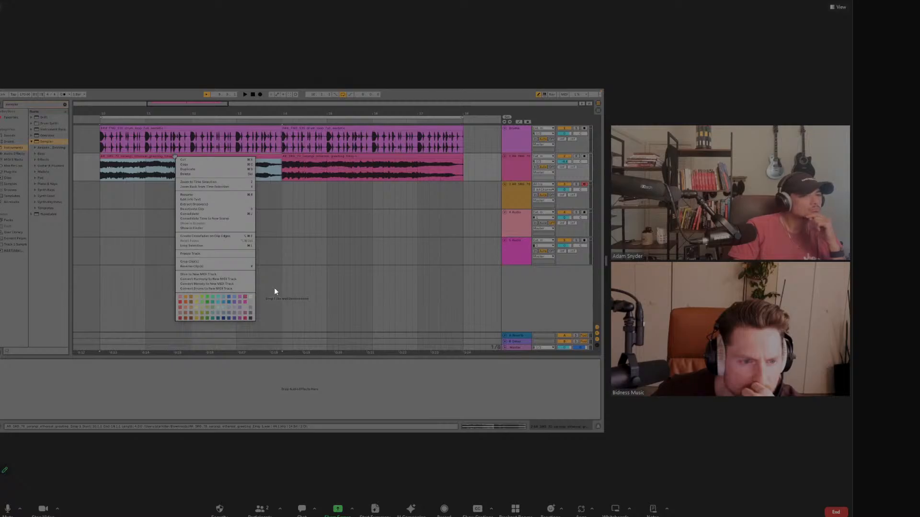
pyautogui.click(217, 274)
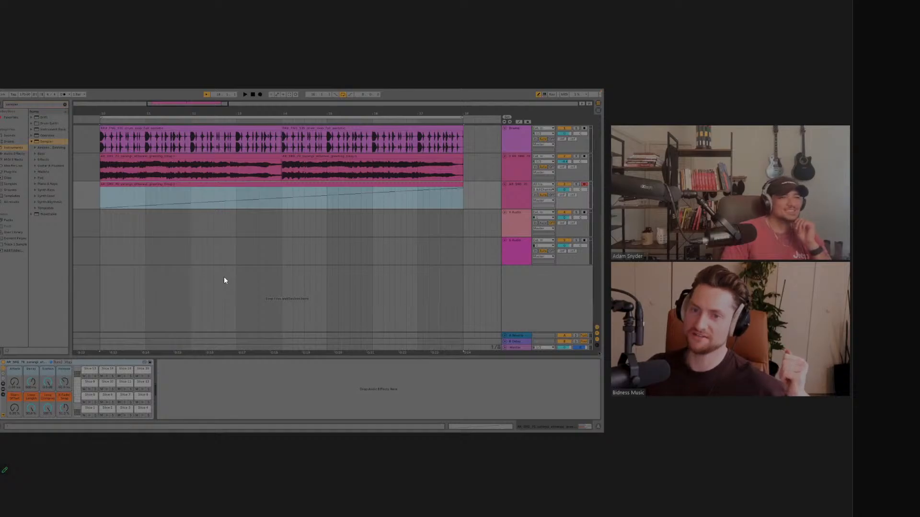
# Select the sliced strings MIDI clip and show its notes in the note editor.
pyautogui.click(567, 158)
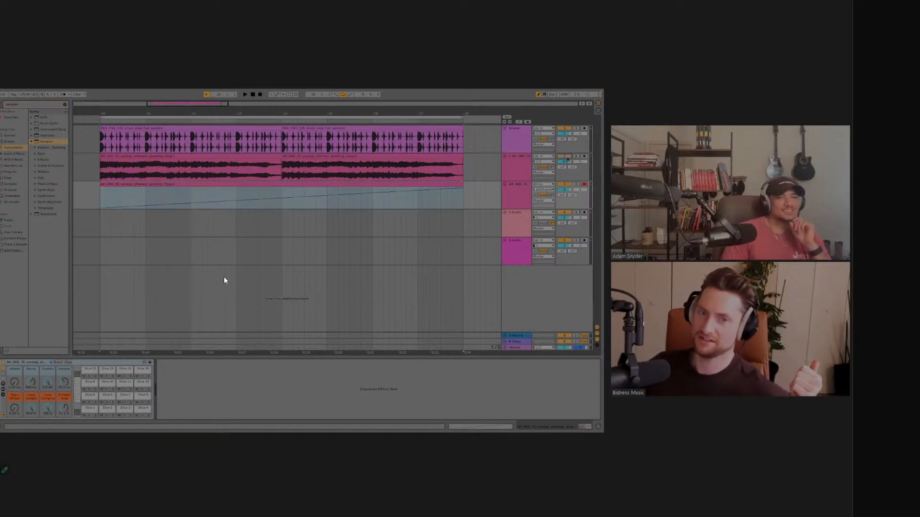
pyautogui.click(410, 247)
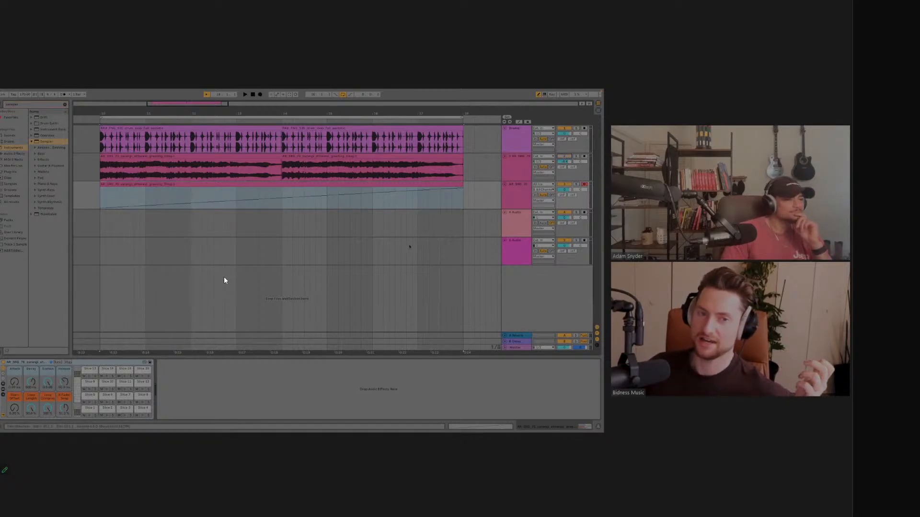
pyautogui.click(336, 218)
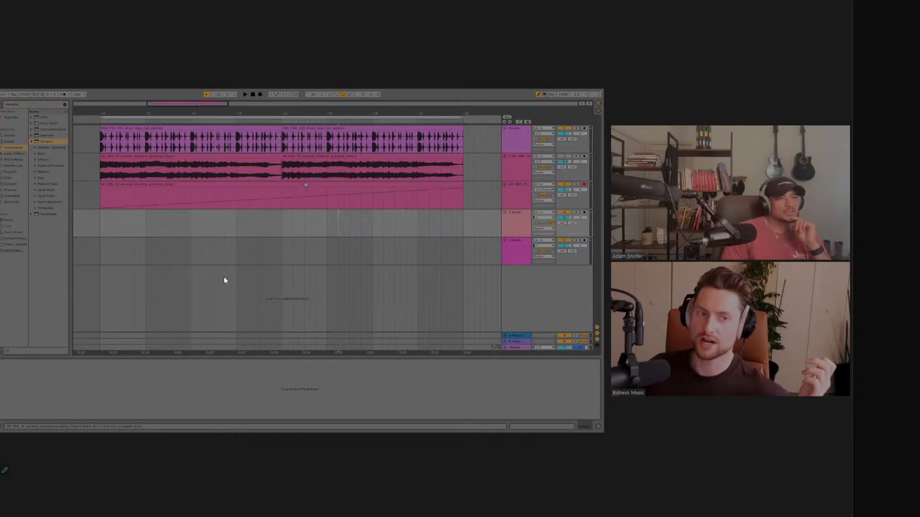
pyautogui.click(305, 185)
pyautogui.click(237, 241)
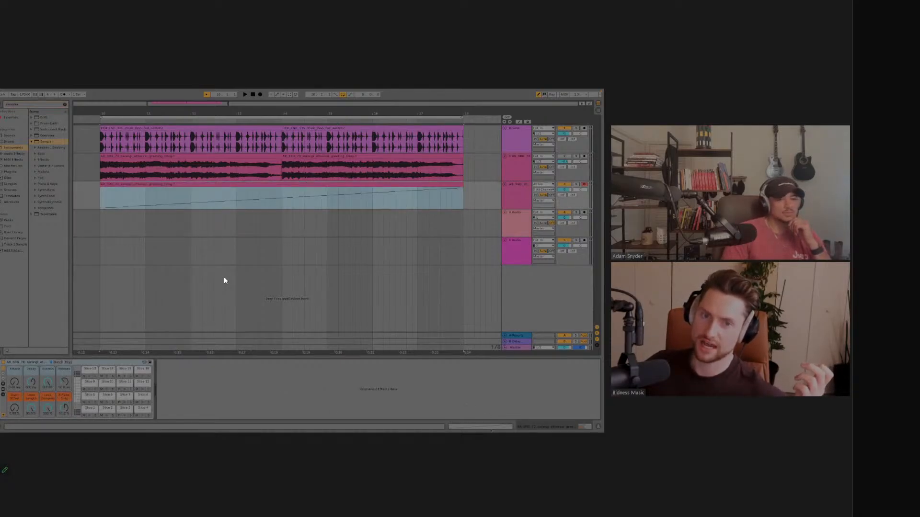
pyautogui.hotkey('shift', 'Tab')
pyautogui.scroll(-10, 268, 329)
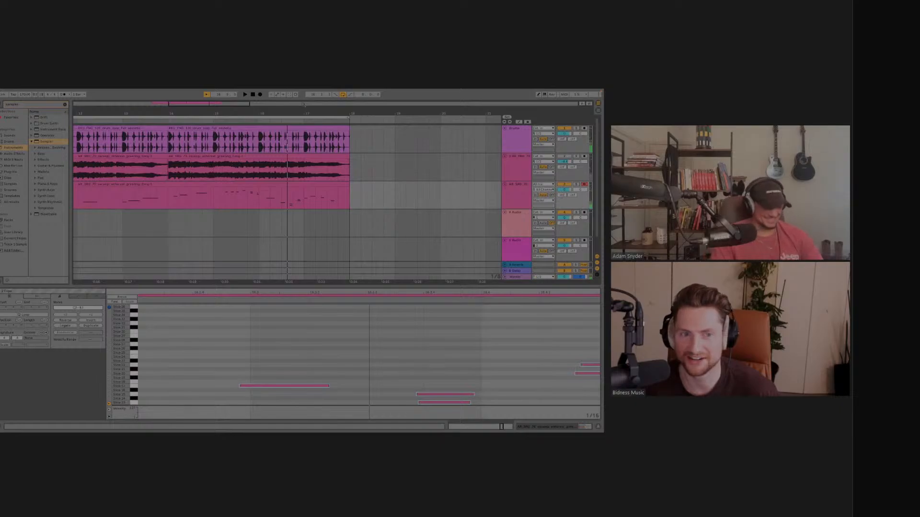
# Undo the recorded slice performance and delete the leftover note from the short first MIDI clip on the sliced strings track.
pyautogui.hotkey('ctrl', 'z')
pyautogui.hotkey('ctrl', 'z')
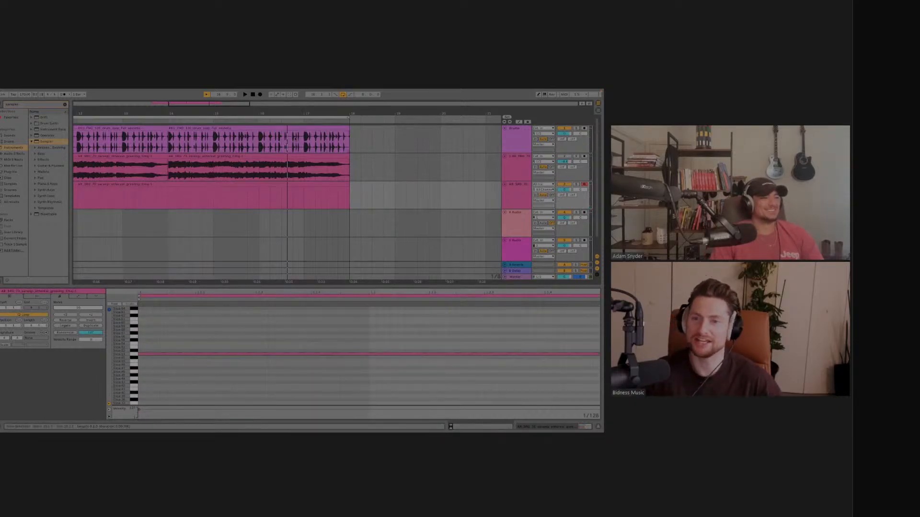
pyautogui.hscroll(-8, 280, 255)
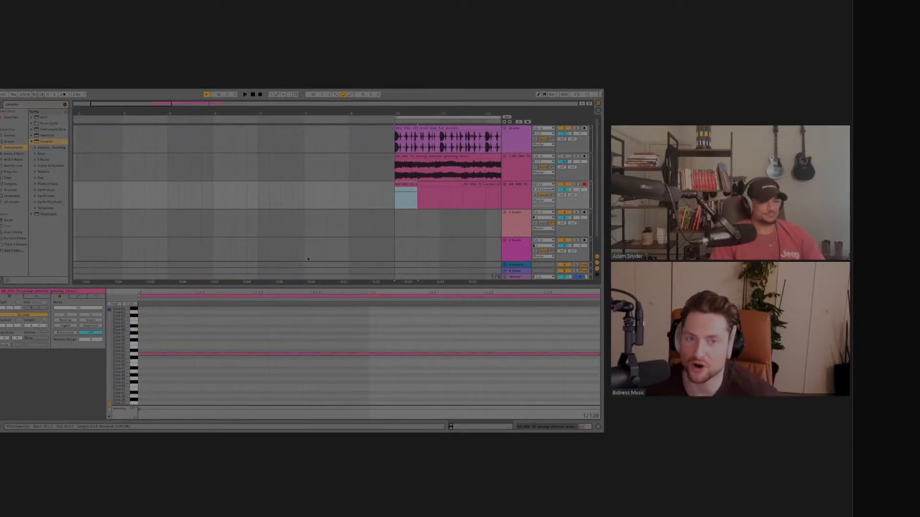
pyautogui.scroll(-3, 309, 263)
pyautogui.scroll(-10, 314, 336)
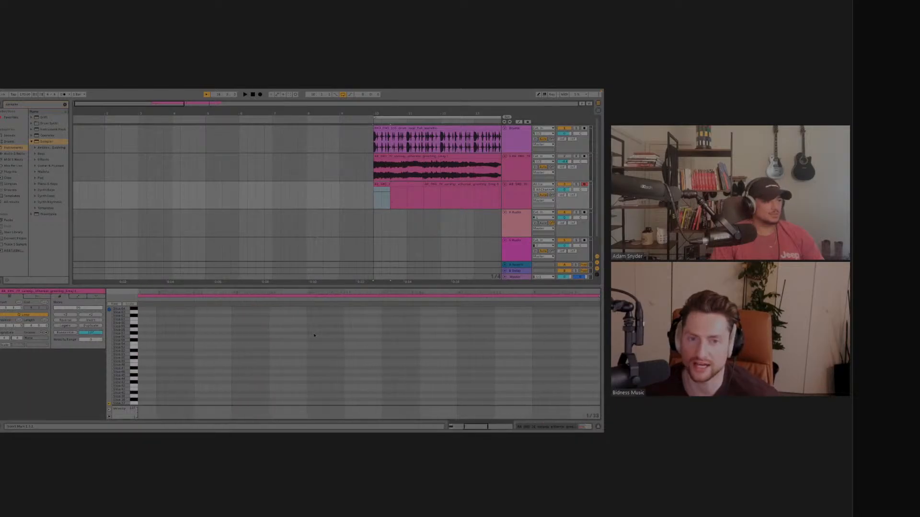
pyautogui.click(366, 206)
pyautogui.scroll(3, 357, 214)
pyautogui.hscroll(2, 357, 215)
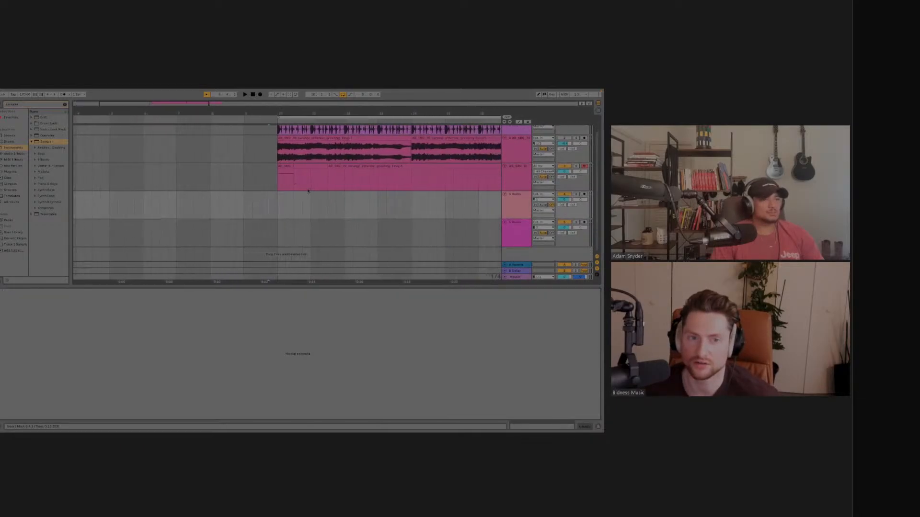
pyautogui.click(289, 174)
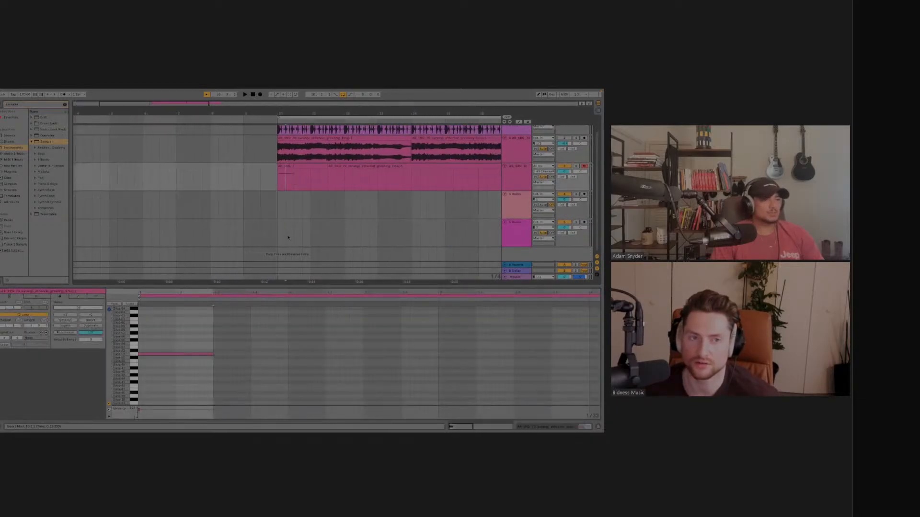
pyautogui.click(195, 355)
pyautogui.press('Delete')
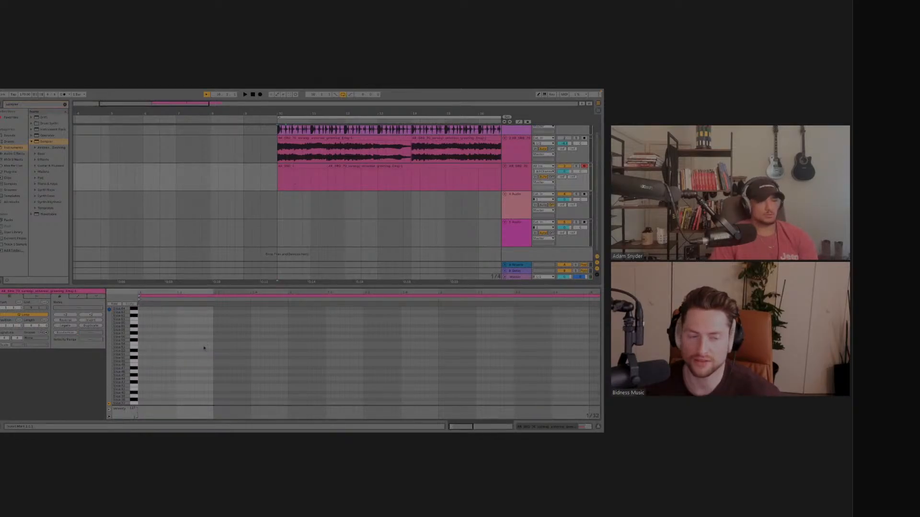
# Consolidate the two MIDI clips on the sliced strings track into a single clip.
pyautogui.doubleClick(289, 178)
pyautogui.hscroll(3, 294, 179)
pyautogui.hscroll(3, 295, 178)
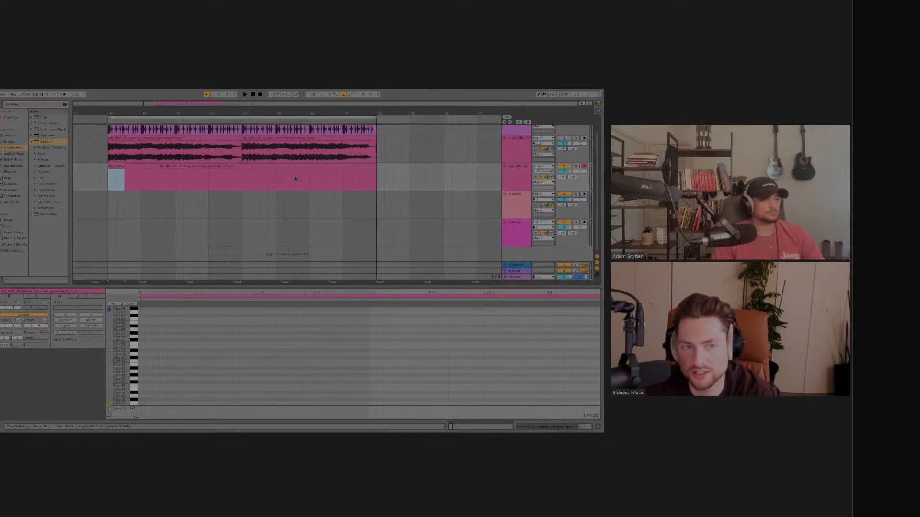
pyautogui.rightClick(333, 166)
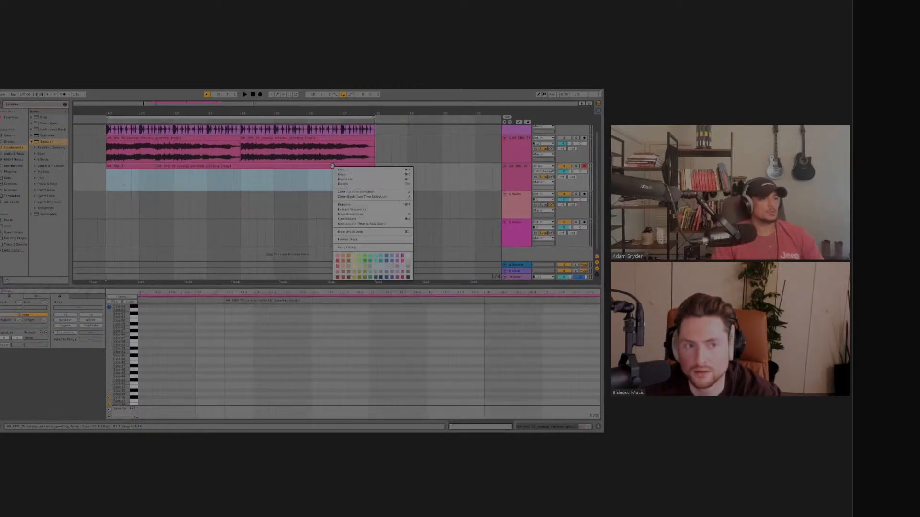
pyautogui.click(360, 220)
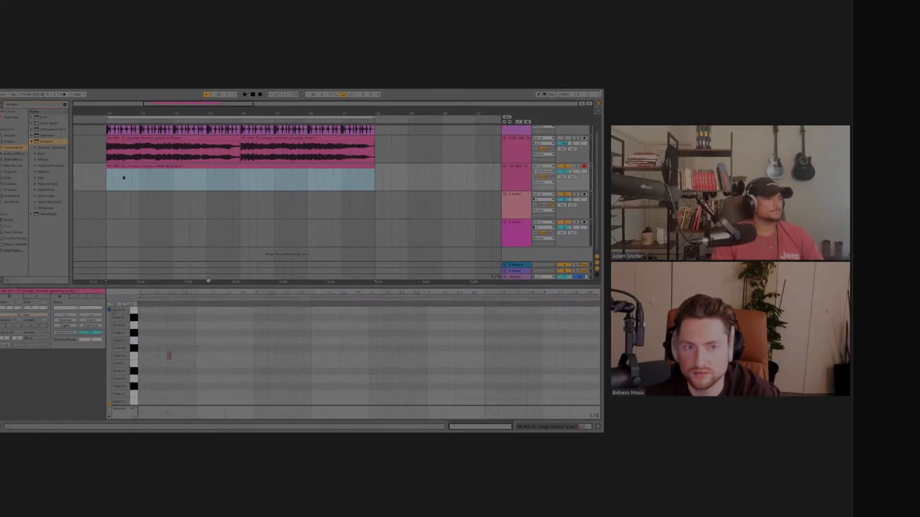
# Draw six consecutive eighth notes on one slice row from the start of the emptied clip and play them back.
pyautogui.doubleClick(168, 356)
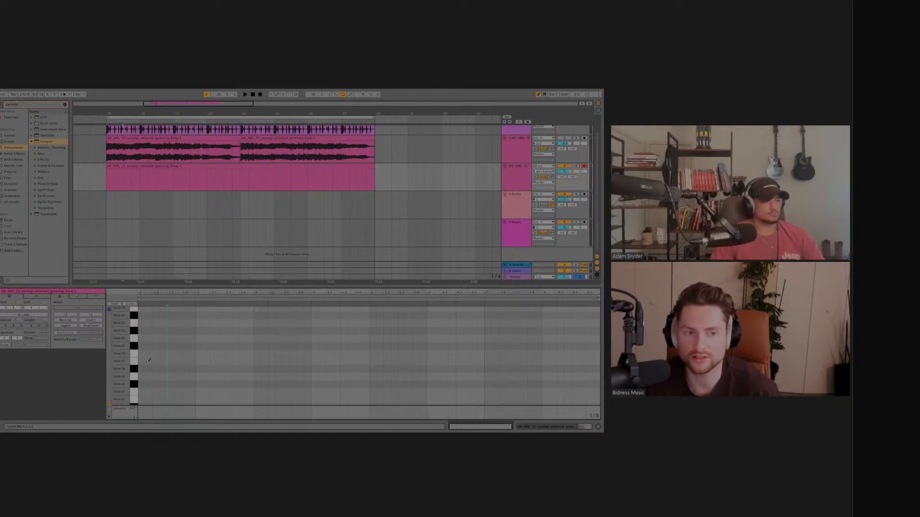
pyautogui.scroll(4, 148, 360)
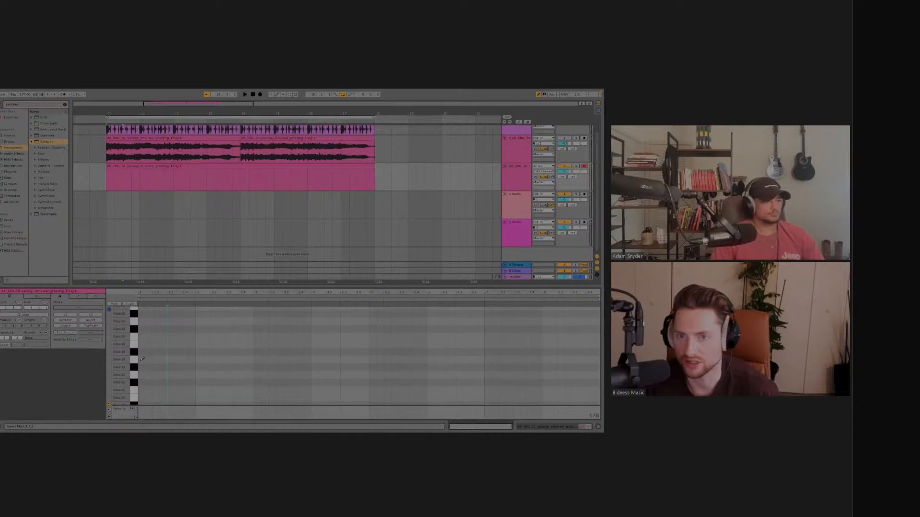
pyautogui.scroll(-1, 143, 364)
pyautogui.moveTo(145, 360); pyautogui.dragTo(178, 361)
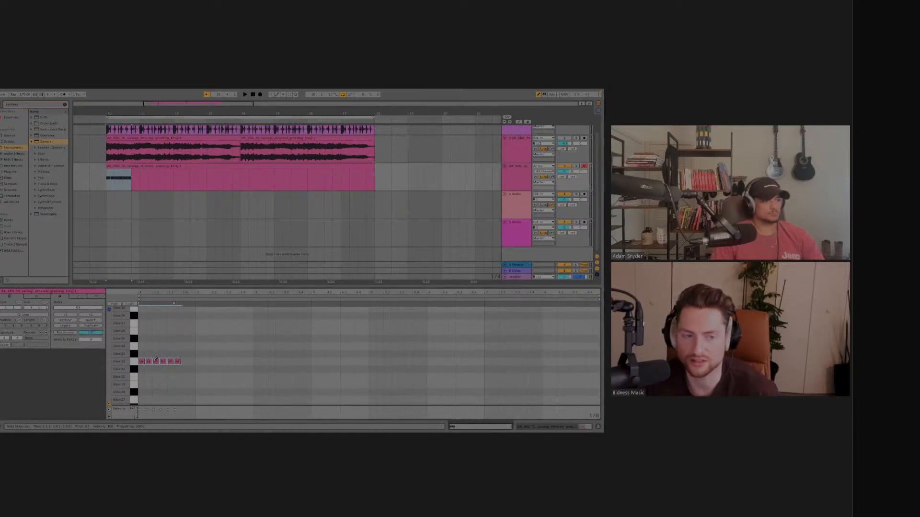
pyautogui.press('space')
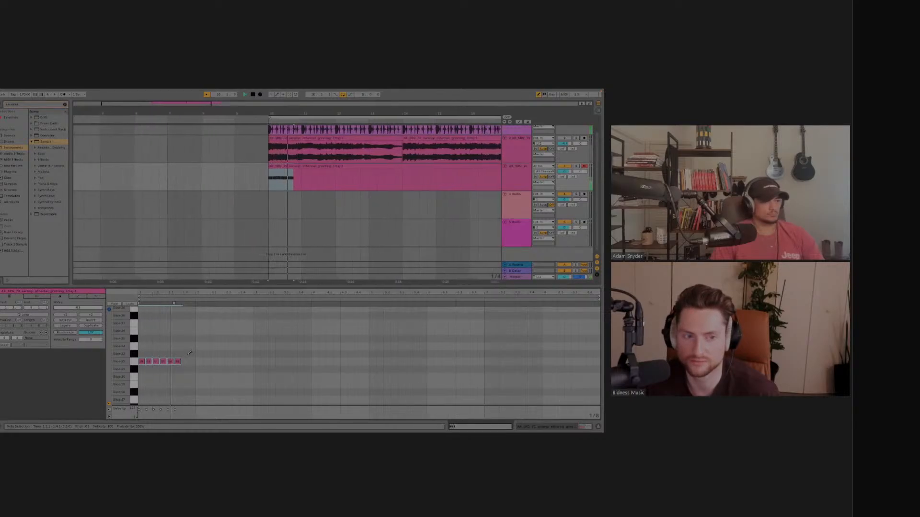
# Extend the repeated slice notes to eight eighth notes filling the first bar.
pyautogui.moveTo(187, 361); pyautogui.dragTo(197, 362)
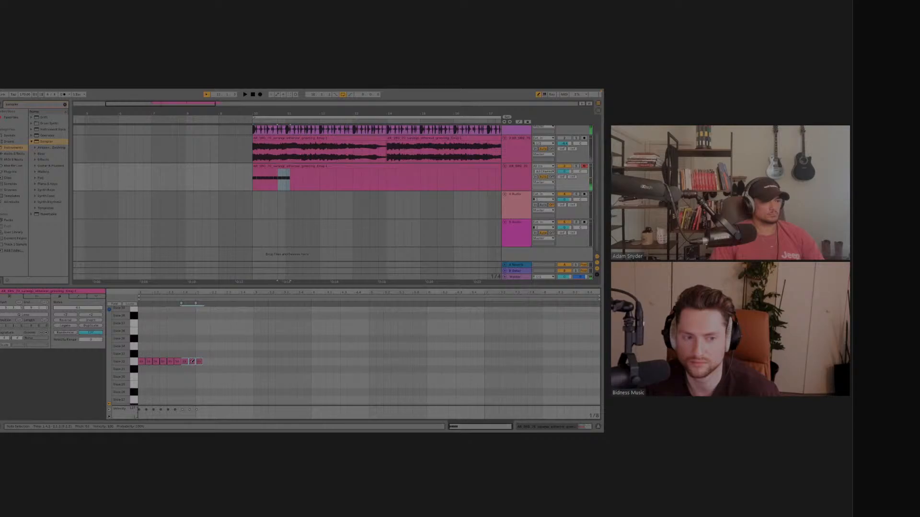
pyautogui.click(216, 368)
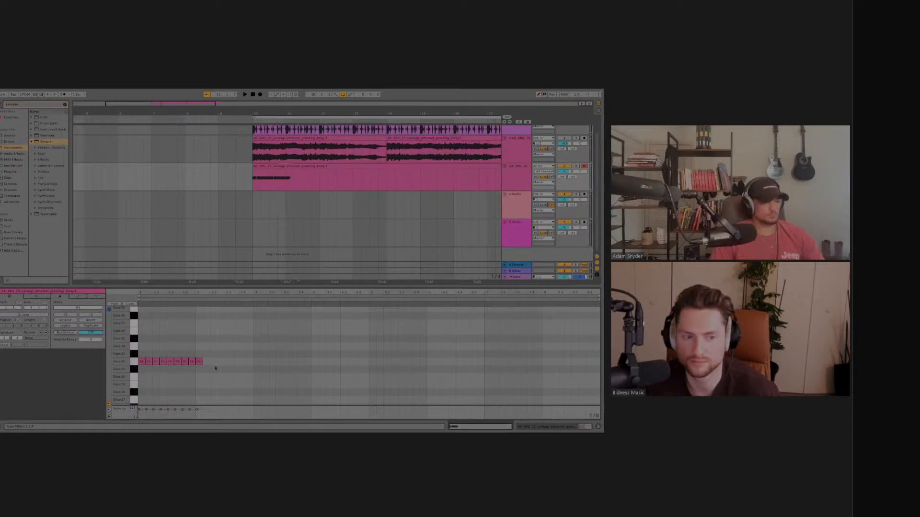
pyautogui.click(201, 361)
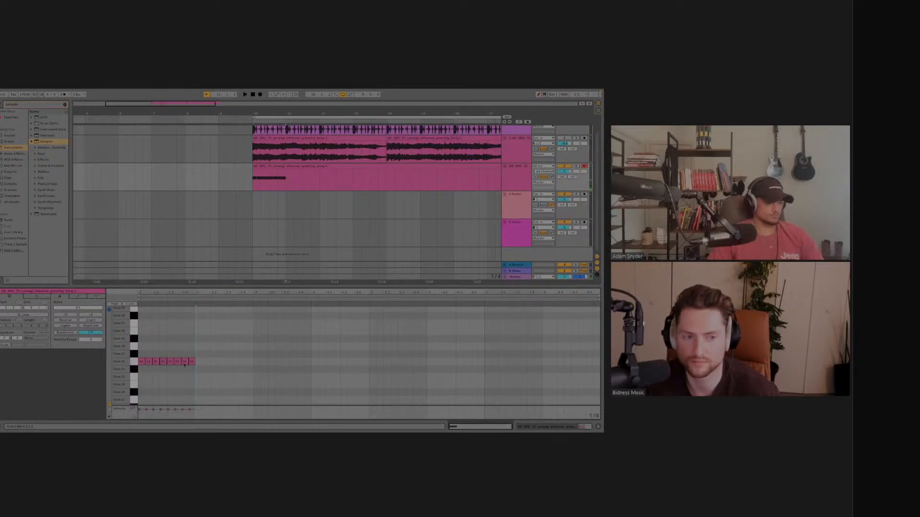
# Play back the one-bar repeated slice pattern with the drums to check its sound.
pyautogui.press('space')
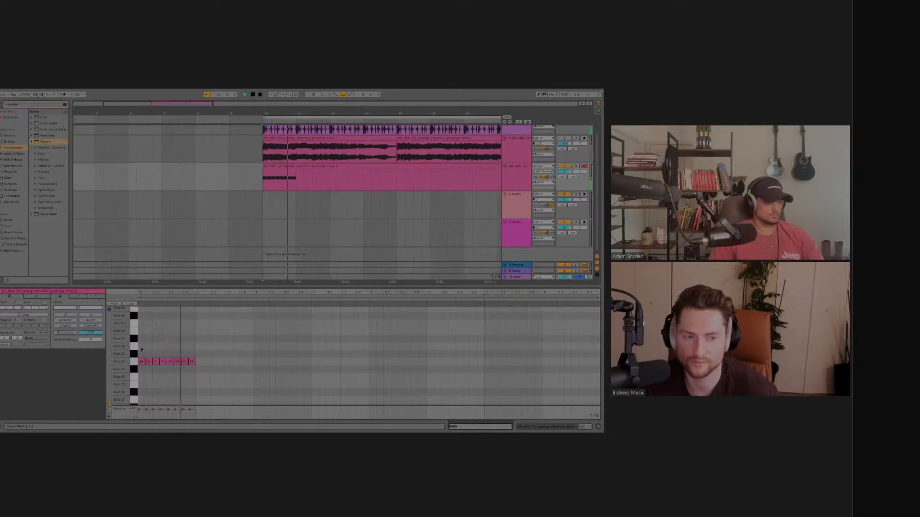
pyautogui.press('space')
pyautogui.press('space')
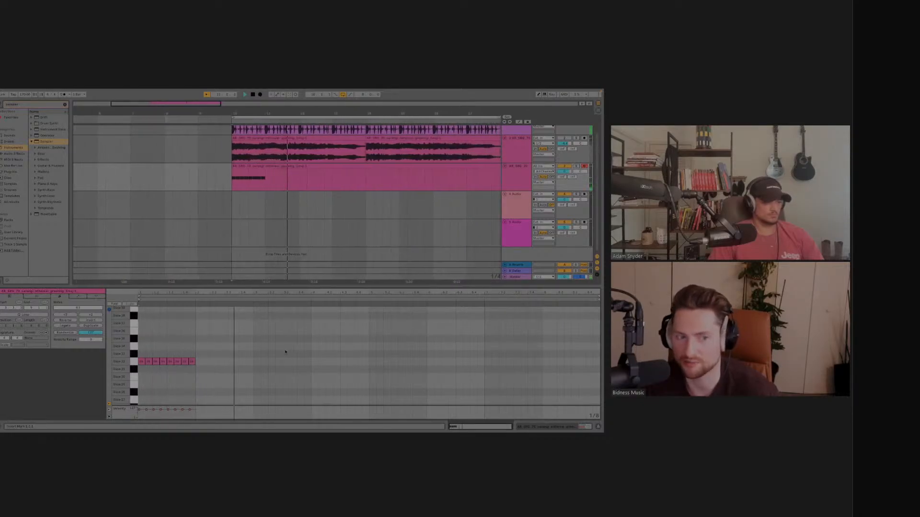
pyautogui.press('space')
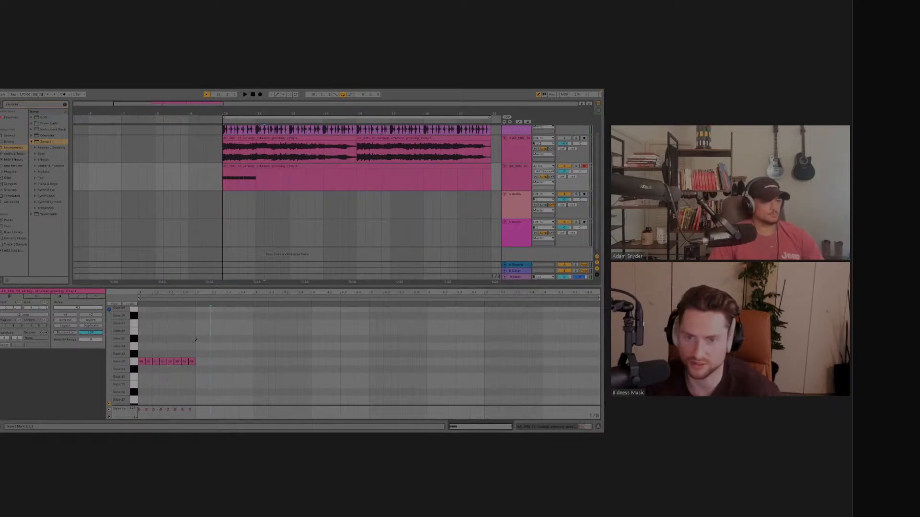
# Add eight eighth notes on a higher slice row across the second bar of the clip and play the pattern back.
pyautogui.press('space')
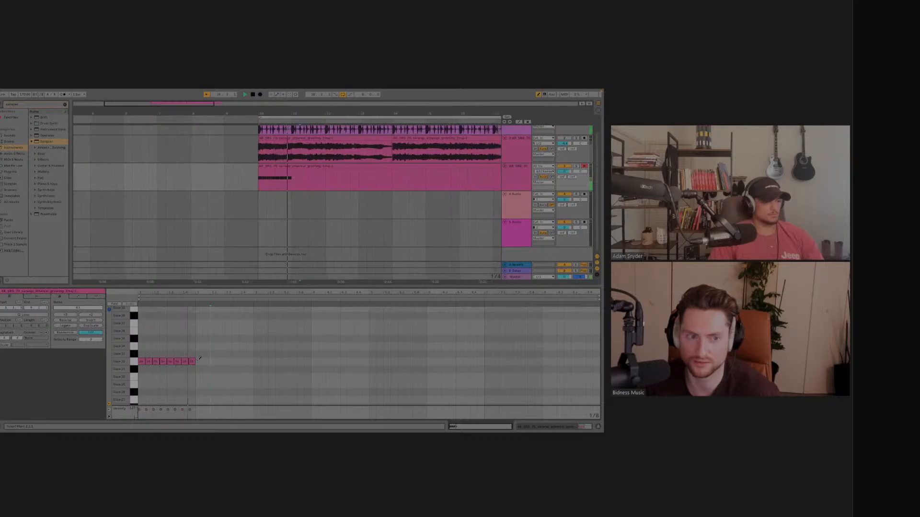
pyautogui.press('space')
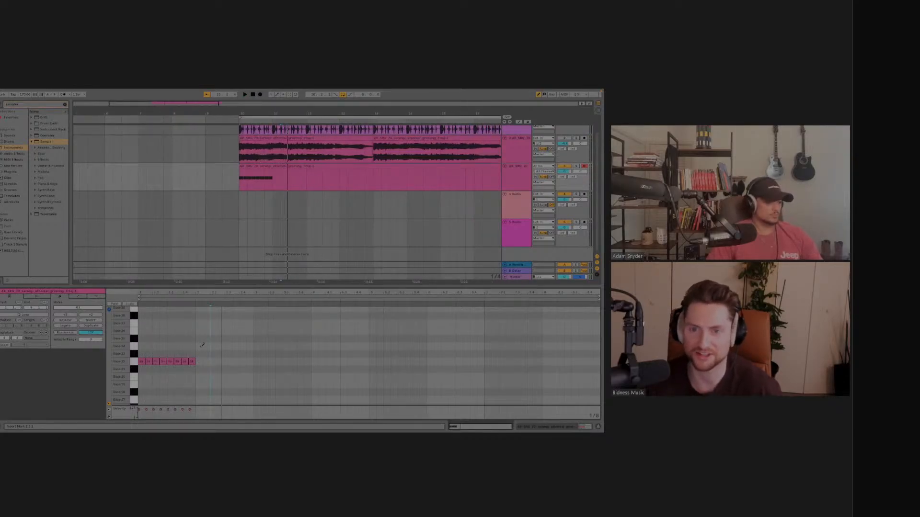
pyautogui.click(199, 346)
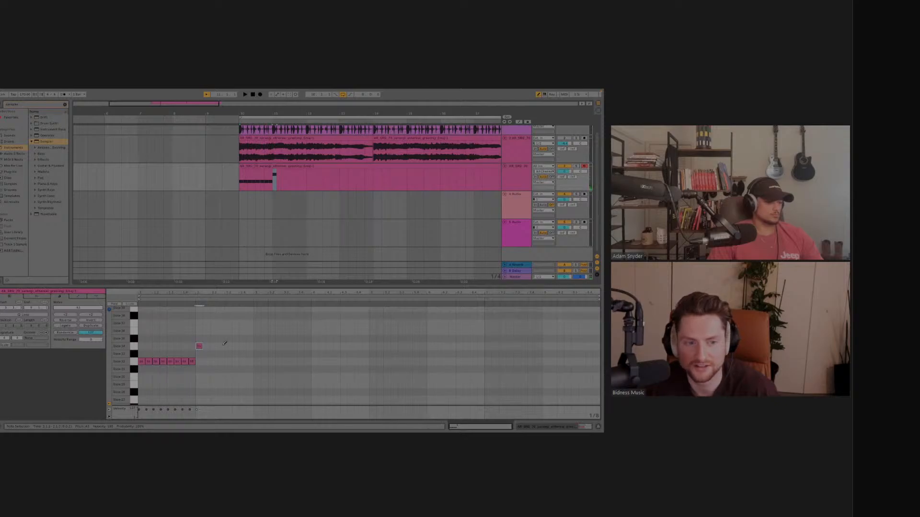
pyautogui.click(200, 346)
pyautogui.moveTo(204, 344); pyautogui.dragTo(225, 345)
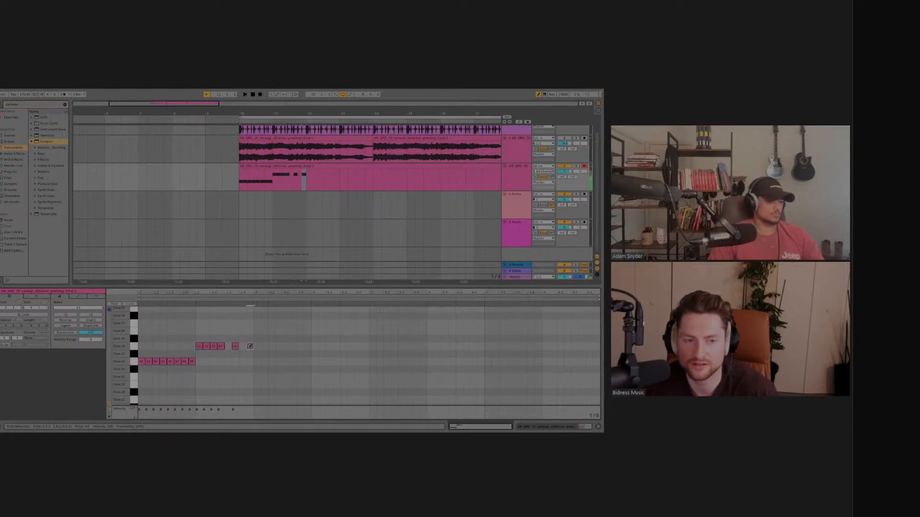
pyautogui.click(245, 346)
pyautogui.click(230, 346)
pyautogui.press('space')
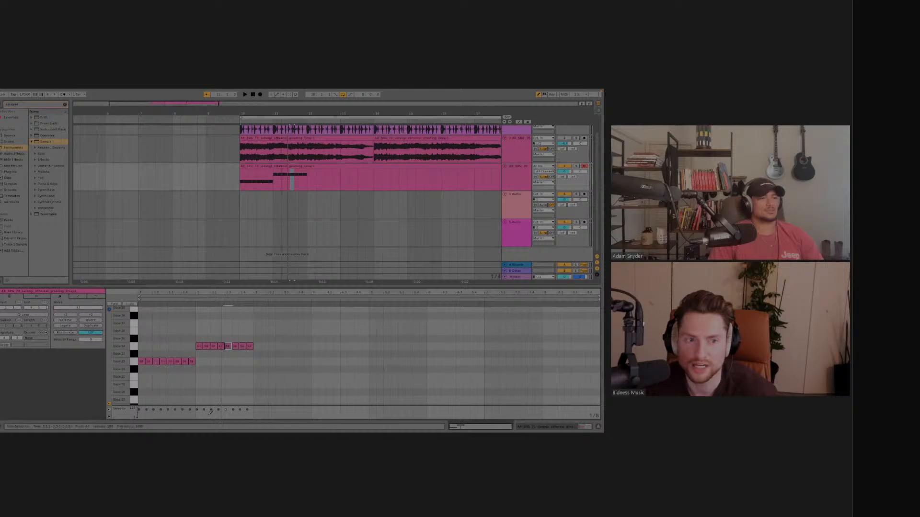
# Delete the second bar's notes from the clip, keeping only the repeated slice notes in the first bar.
pyautogui.press('Delete')
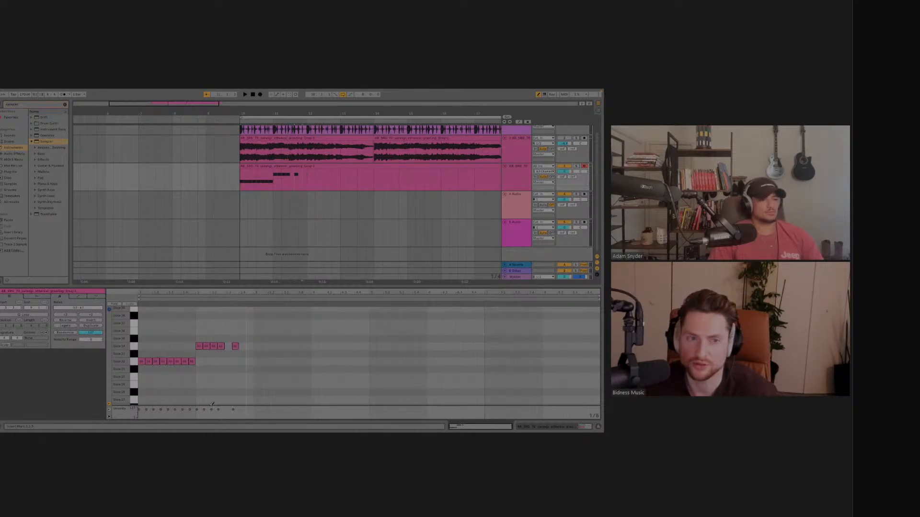
pyautogui.press('Delete')
pyautogui.scroll(1, 357, 179)
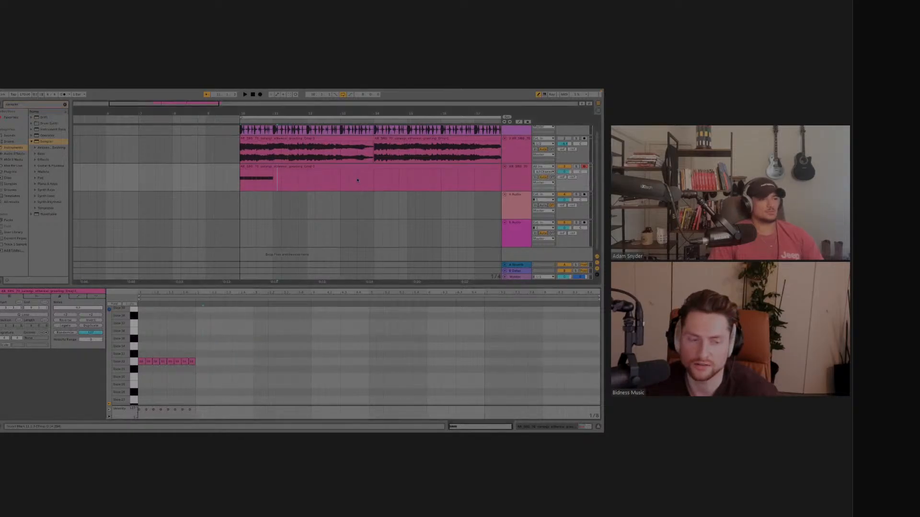
# Show the sliced strings track's drum rack and open the Simpler of one of its slices.
pyautogui.hotkey('shift', 'Tab')
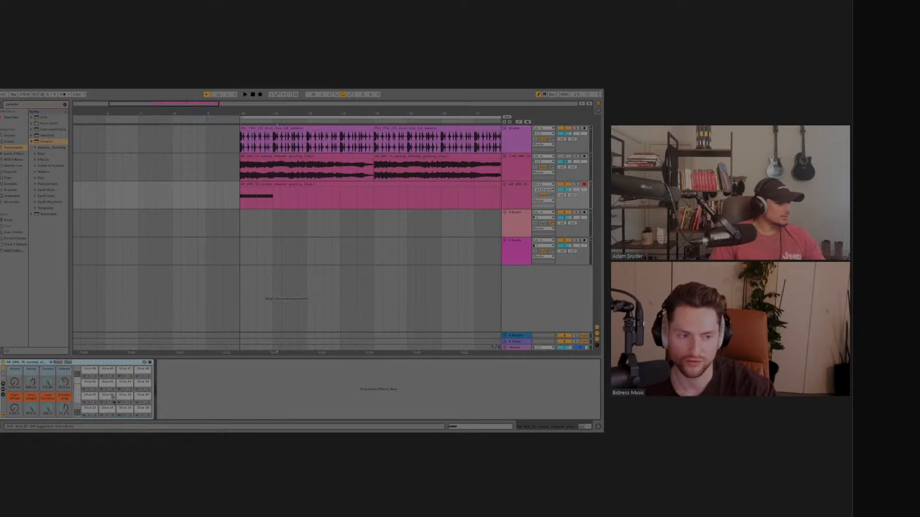
pyautogui.click(89, 376)
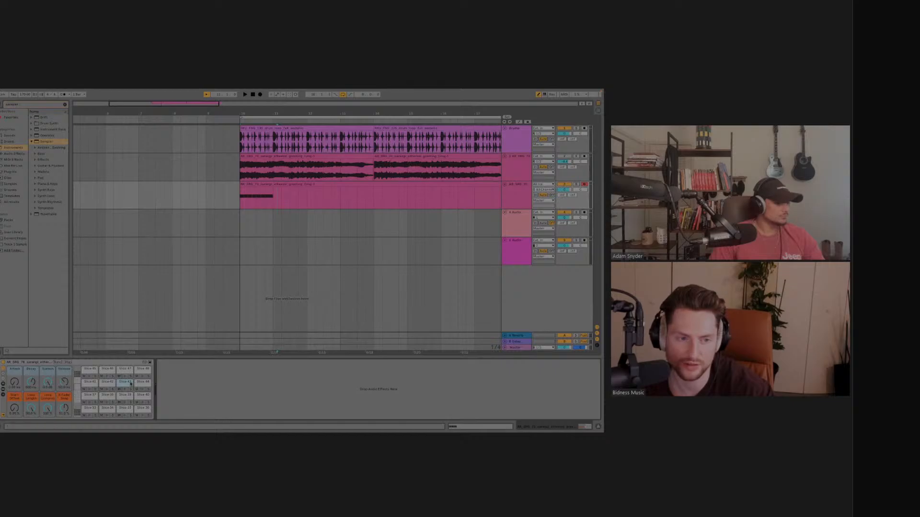
pyautogui.click(124, 383)
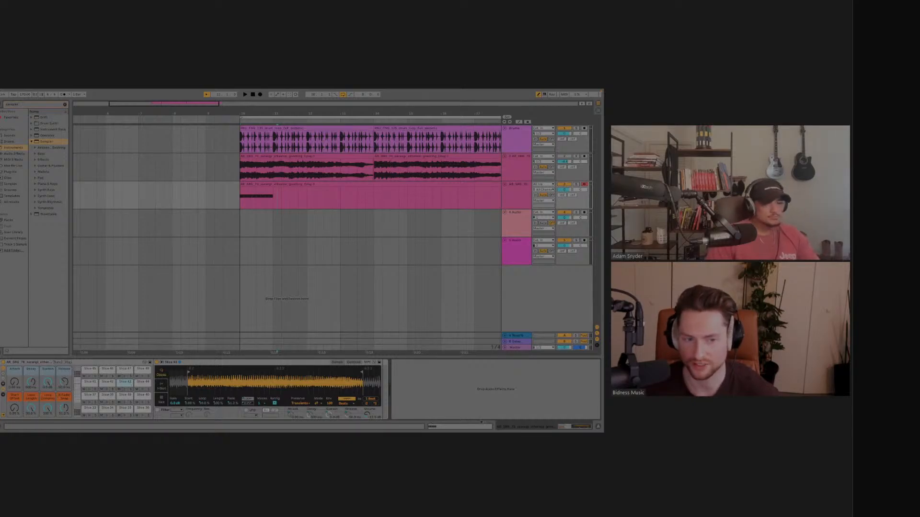
# Audition the slices on the drum rack pads to find one to manipulate, ending on the first pad of the upper row.
pyautogui.click(142, 384)
pyautogui.click(142, 398)
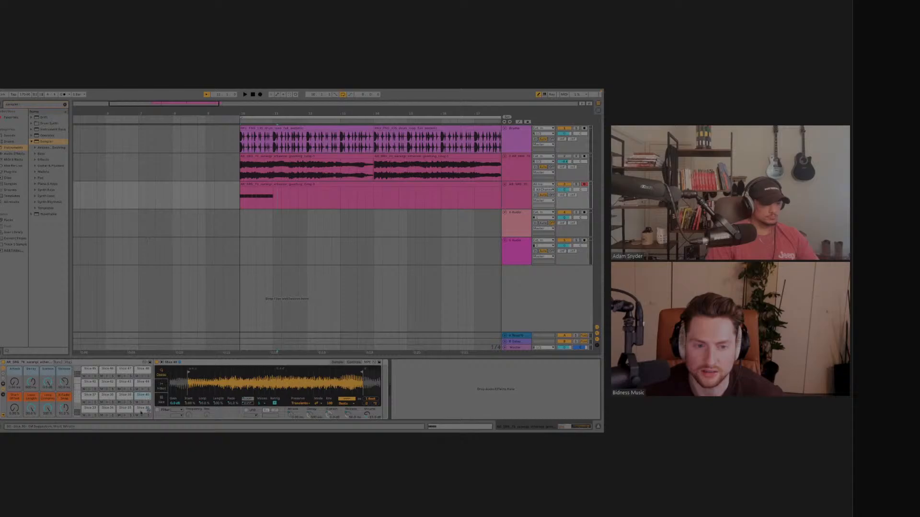
pyautogui.click(140, 411)
pyautogui.click(126, 409)
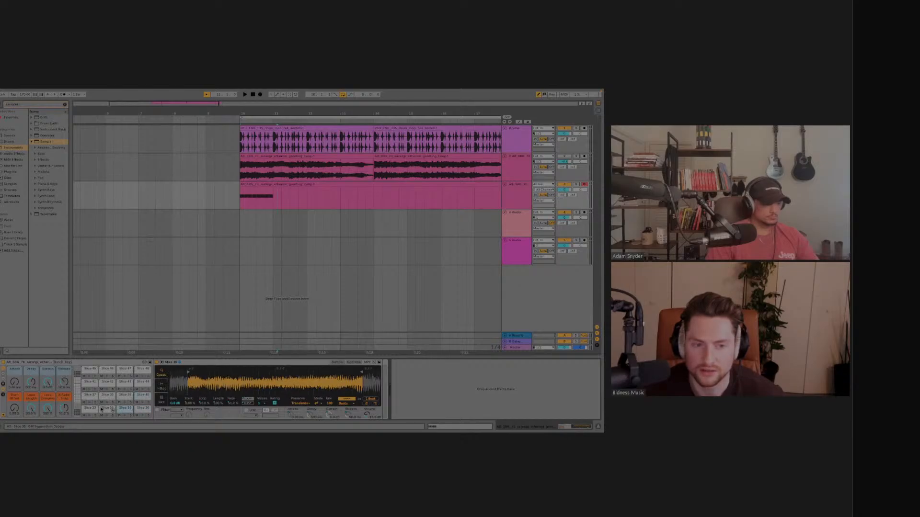
pyautogui.click(102, 410)
pyautogui.click(90, 409)
pyautogui.click(88, 395)
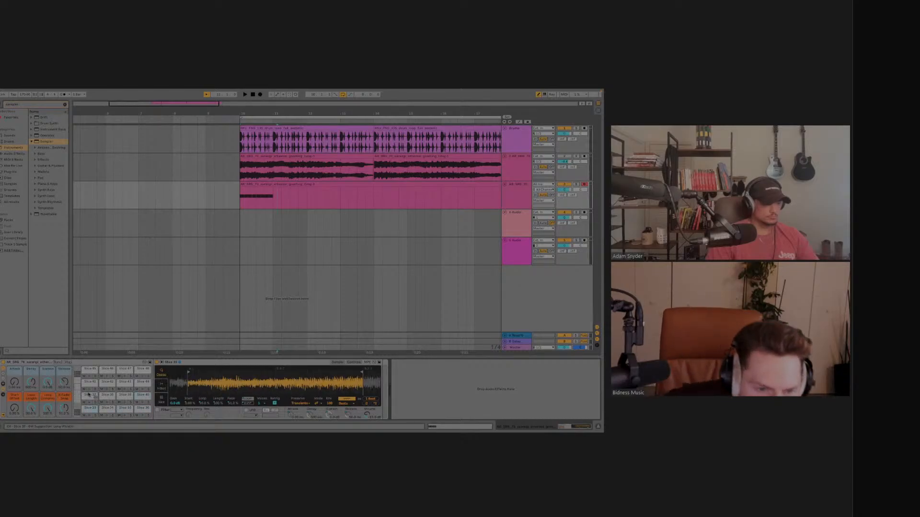
pyautogui.click(90, 383)
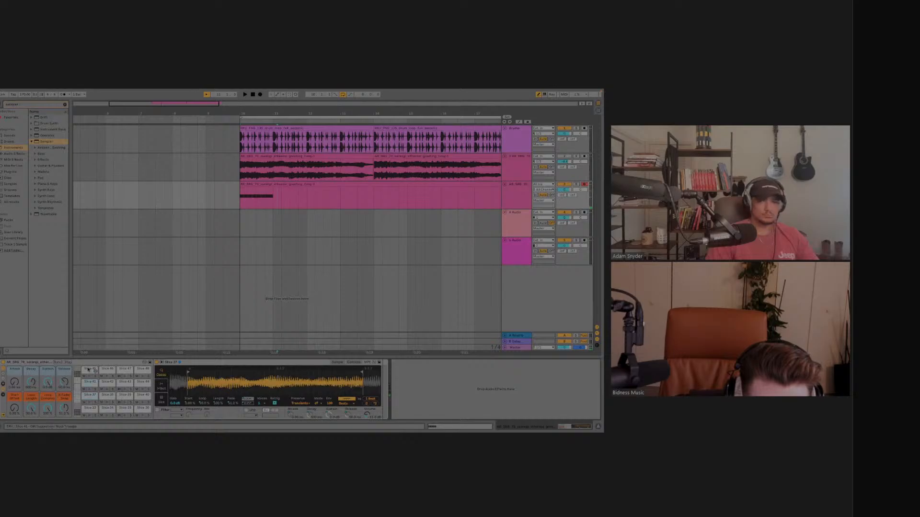
pyautogui.click(88, 369)
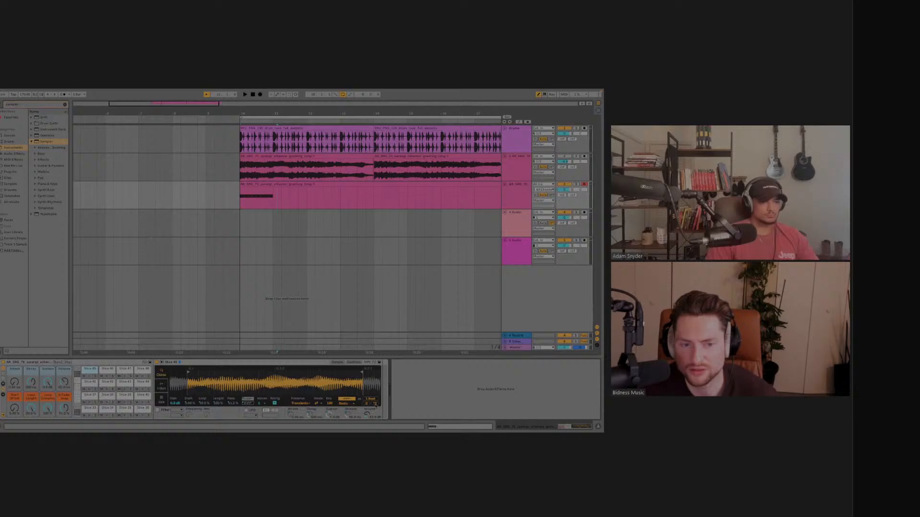
# Stretch the selected slice by doubling its warp length twice in Simpler and audition the slower result.
pyautogui.click(376, 404)
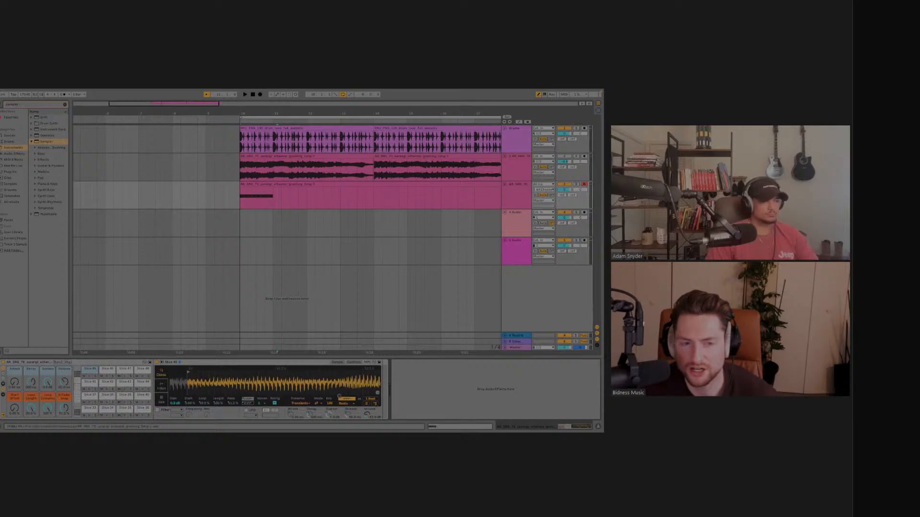
pyautogui.click(91, 377)
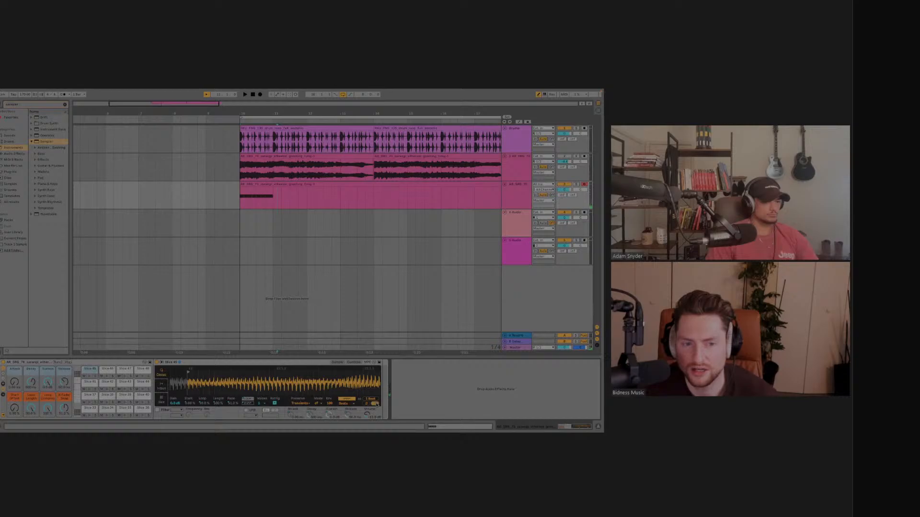
pyautogui.hotkey('ctrl', 'z')
pyautogui.click(90, 378)
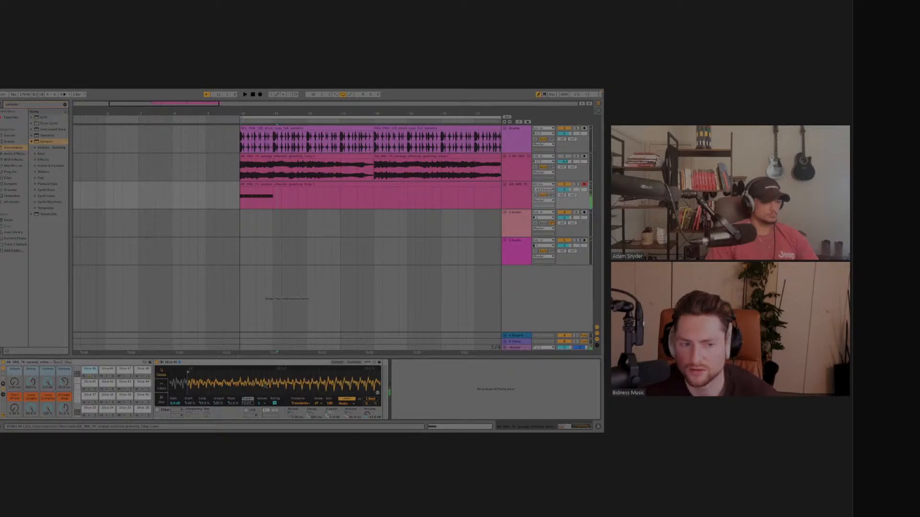
# Speed up the selected slice by repeatedly halving its warp length, auditioning it at each shorter length.
pyautogui.click(367, 404)
pyautogui.click(367, 404)
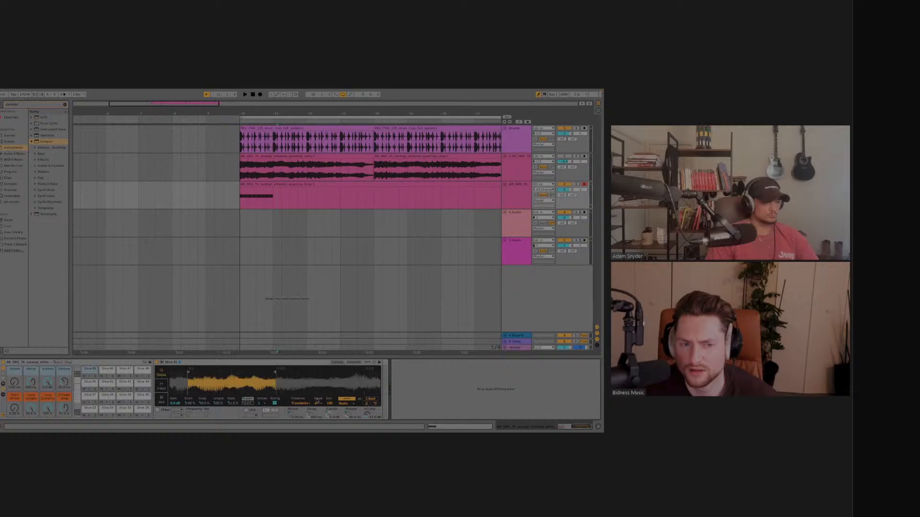
pyautogui.click(90, 377)
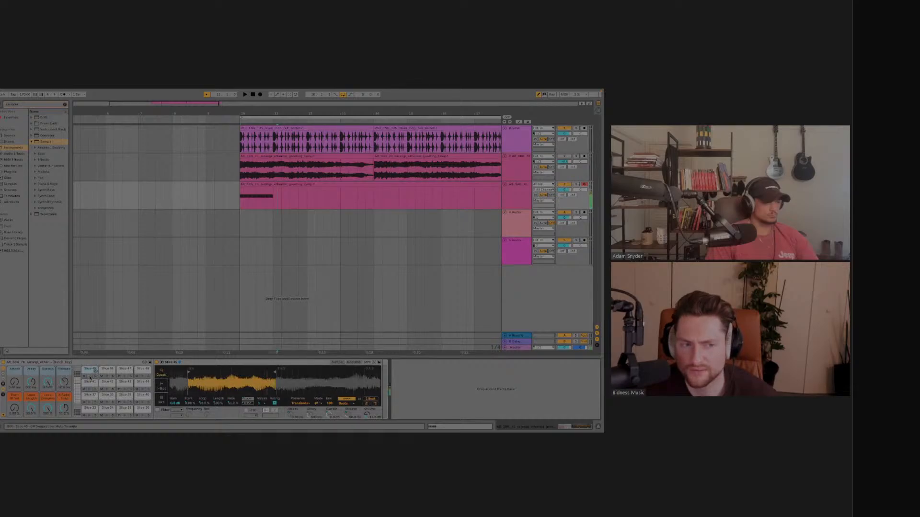
pyautogui.click(367, 404)
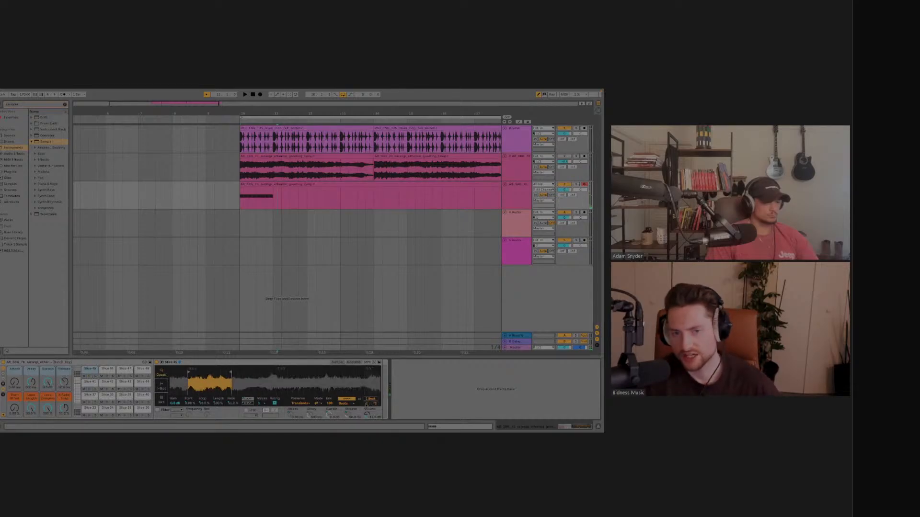
pyautogui.click(90, 377)
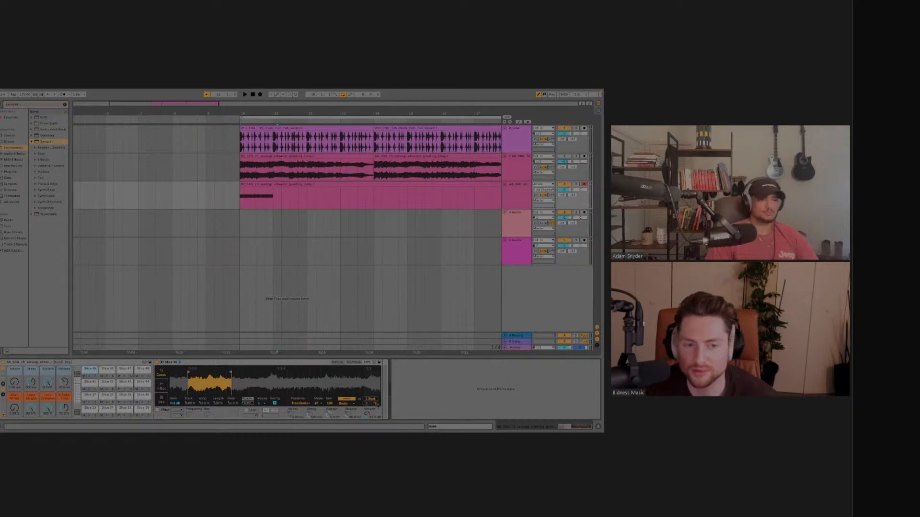
# Double the slice's warp length four times and audition the heavily stretched sound.
pyautogui.click(377, 404)
pyautogui.click(377, 404)
pyautogui.click(376, 404)
pyautogui.click(376, 405)
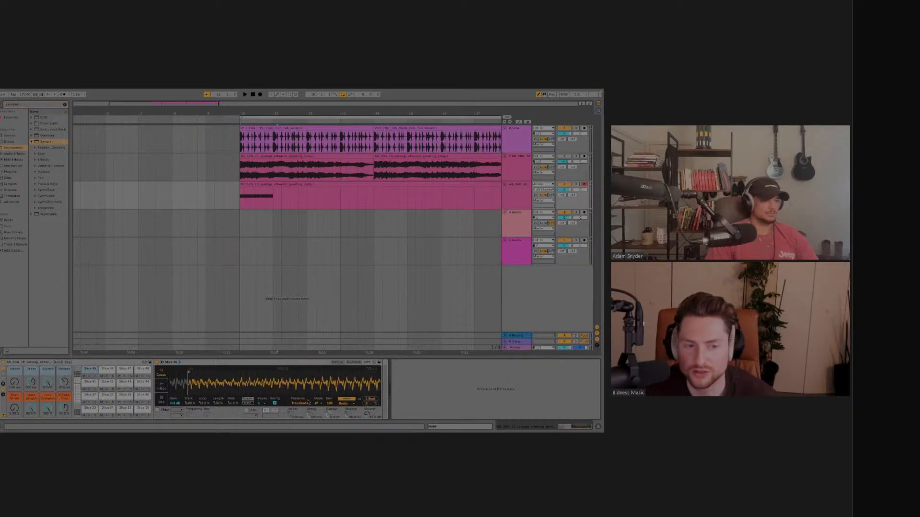
pyautogui.click(90, 377)
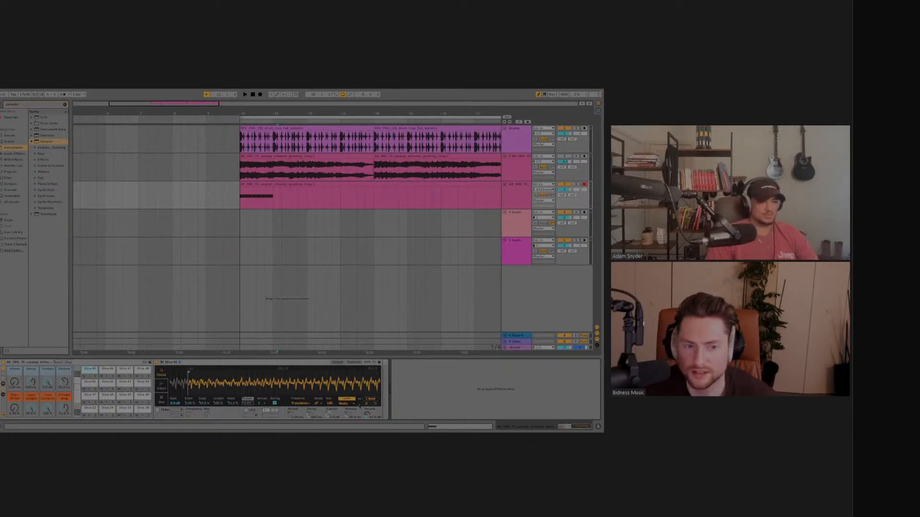
# Halve the stretched slice's warp length several times and audition the sped-up sound for comparison.
pyautogui.click(367, 404)
pyautogui.click(367, 405)
pyautogui.click(367, 404)
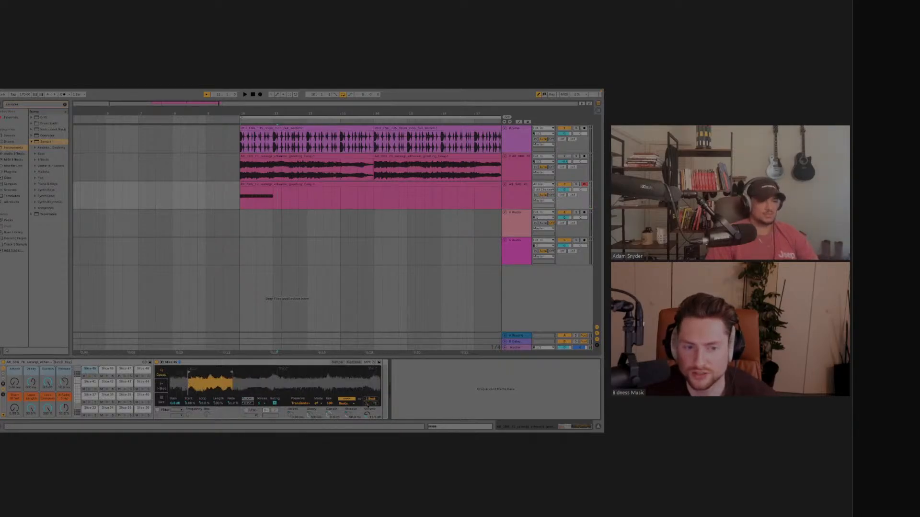
pyautogui.click(89, 377)
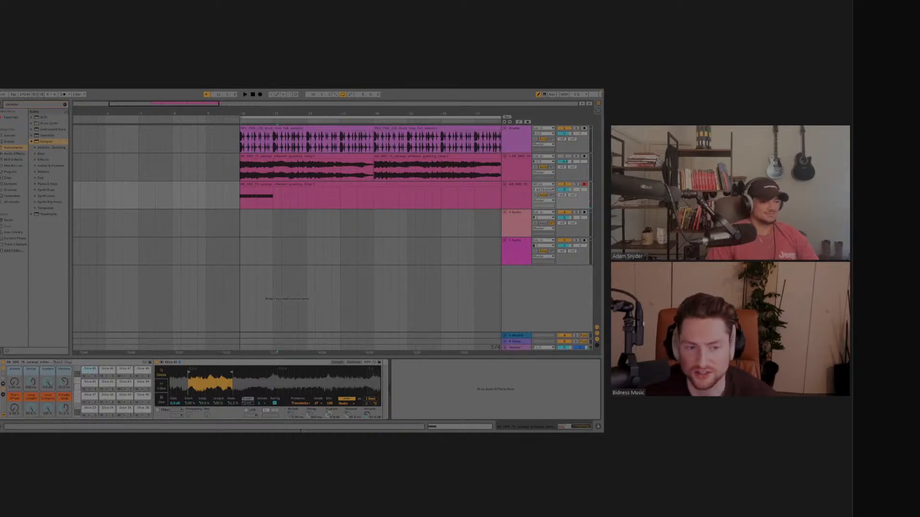
# Slow the shortened slice down by repeatedly doubling its warp length until it is heavily stretched.
pyautogui.moveTo(309, 432)
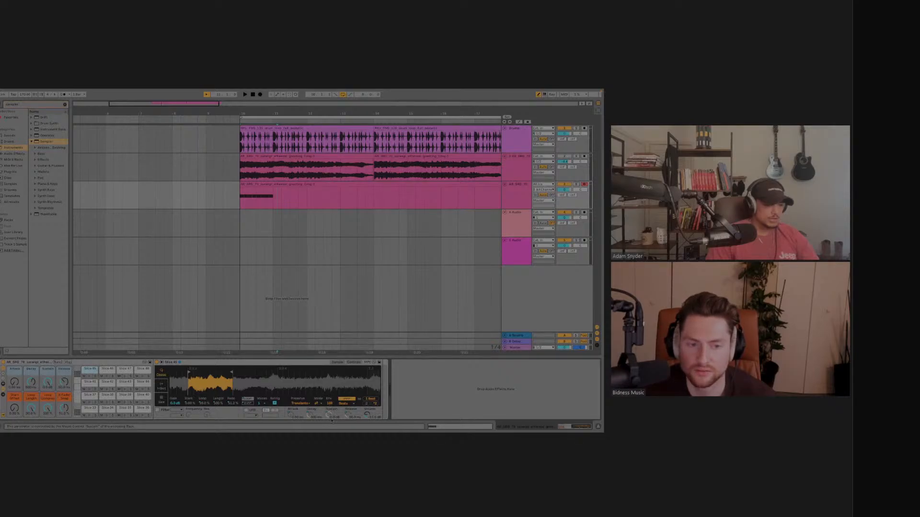
pyautogui.click(375, 403)
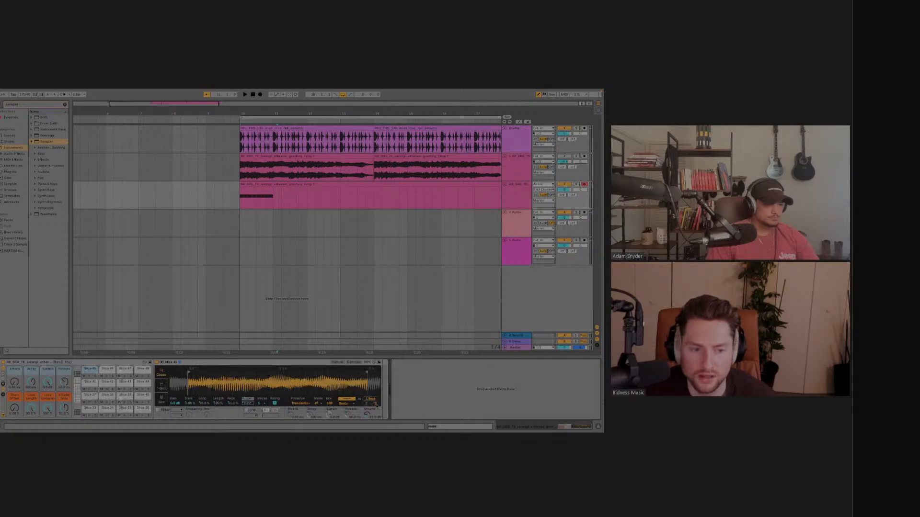
pyautogui.click(376, 404)
pyautogui.click(376, 405)
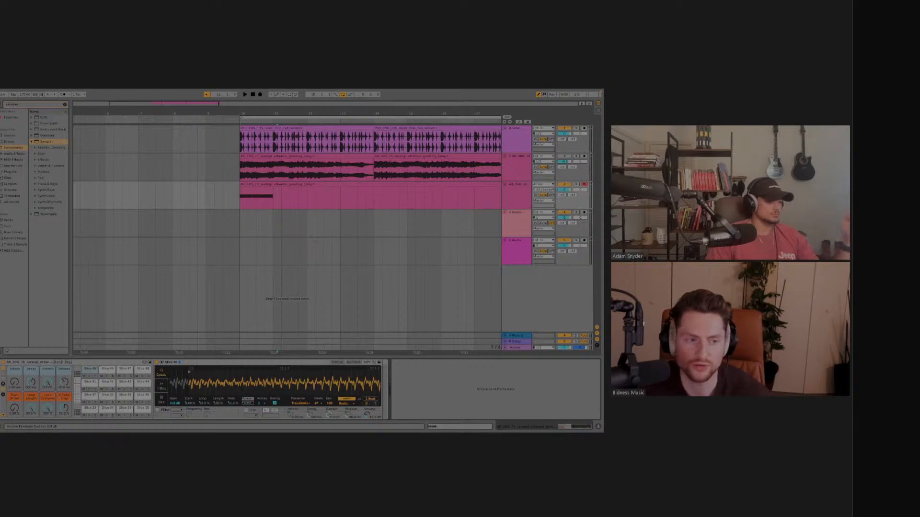
# Lower the drum rack's Sustain macro, vary its Release macro, and audition the slices on two neighbouring pads.
pyautogui.moveTo(48, 383); pyautogui.dragTo(47, 414)
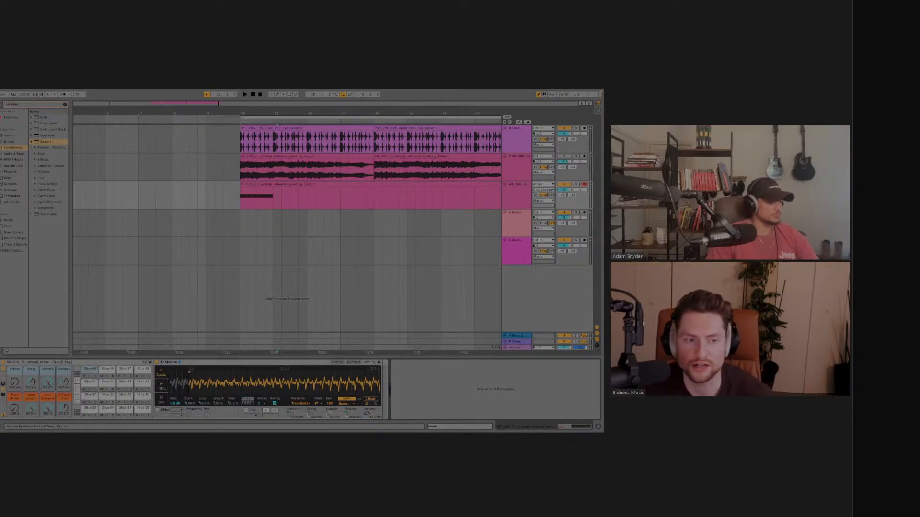
pyautogui.click(91, 376)
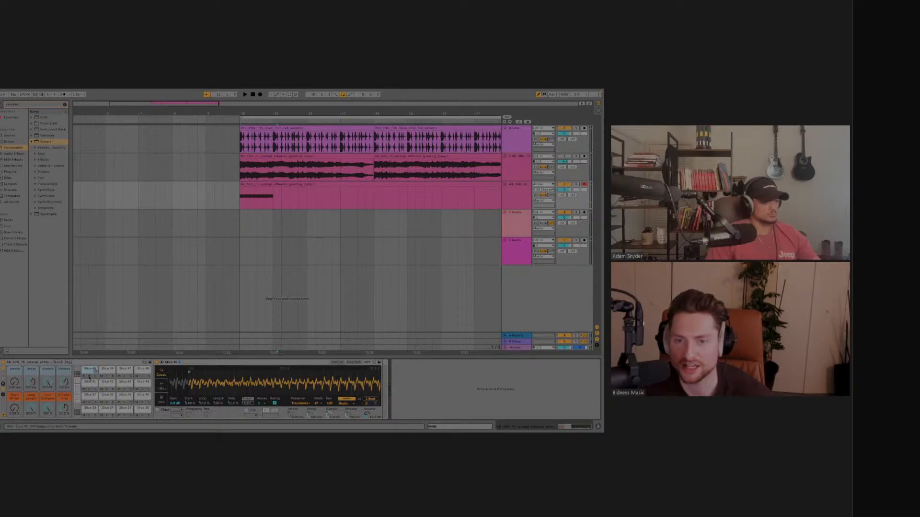
pyautogui.click(91, 383)
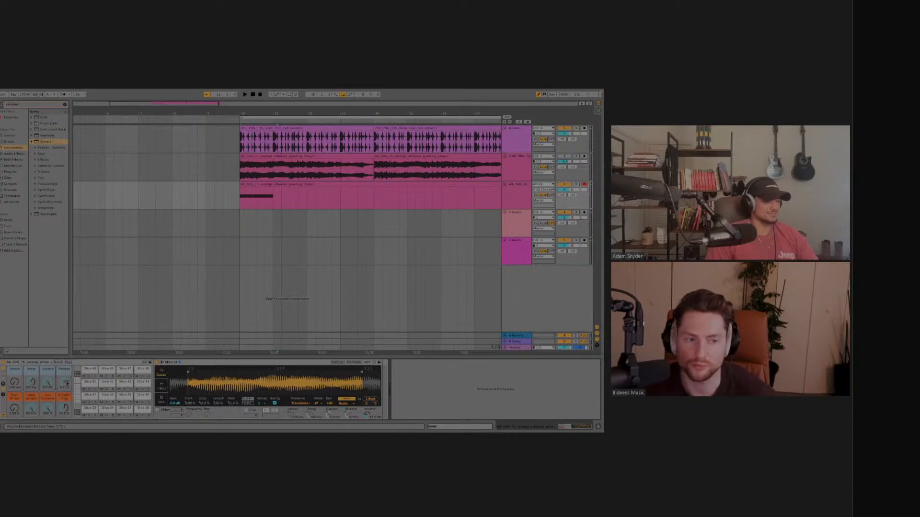
pyautogui.moveTo(64, 382); pyautogui.dragTo(64, 343)
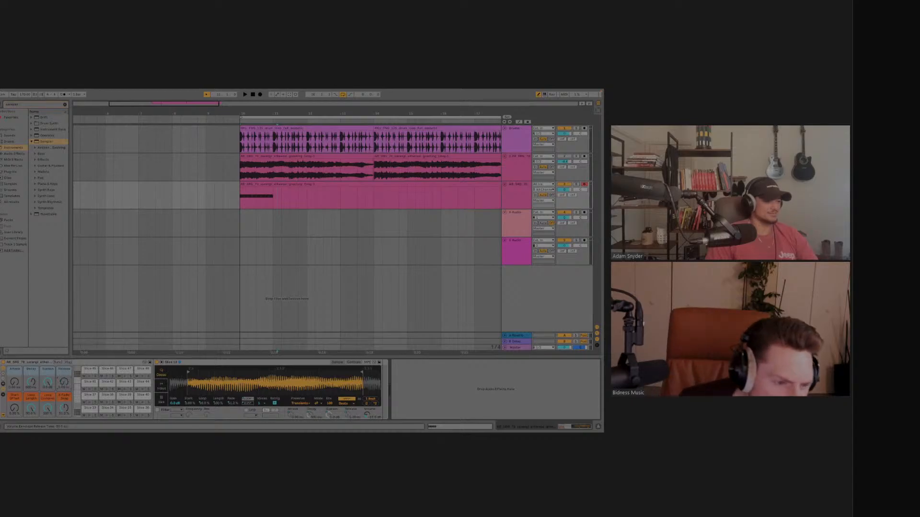
pyautogui.moveTo(64, 382); pyautogui.dragTo(65, 403)
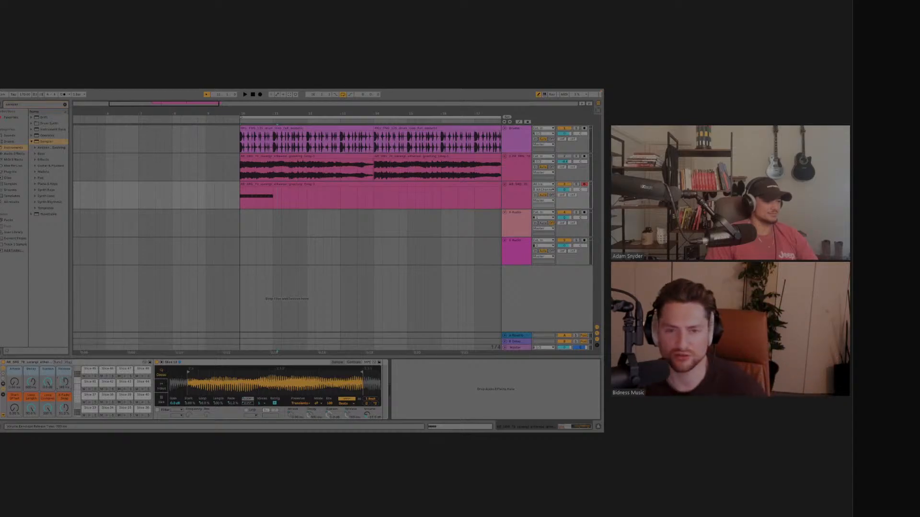
pyautogui.moveTo(65, 382); pyautogui.dragTo(65, 390)
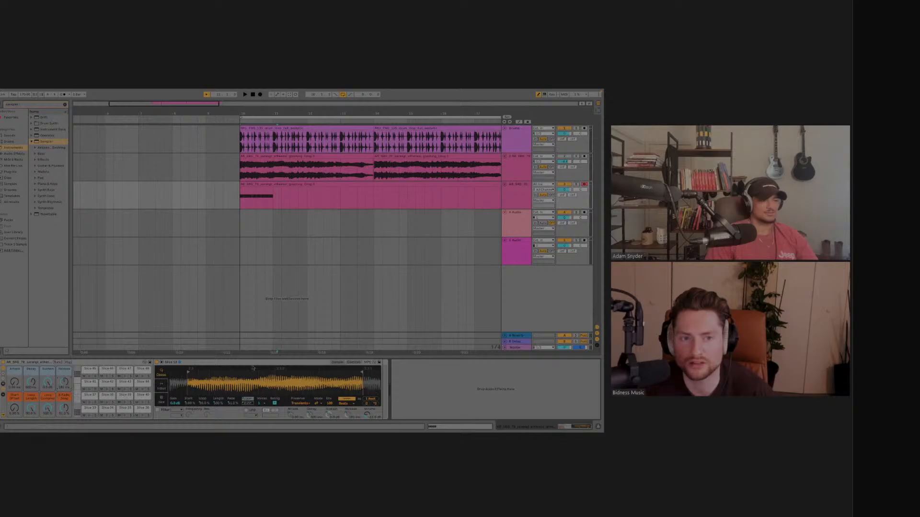
# Open the sliced strings clip's notes and play its one-bar run of repeated eighth notes against the drums.
pyautogui.click(438, 426)
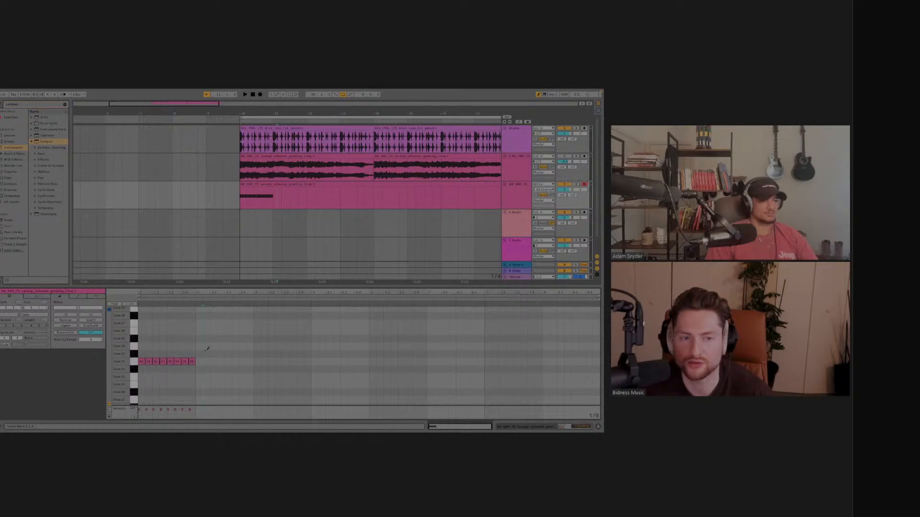
pyautogui.press('space')
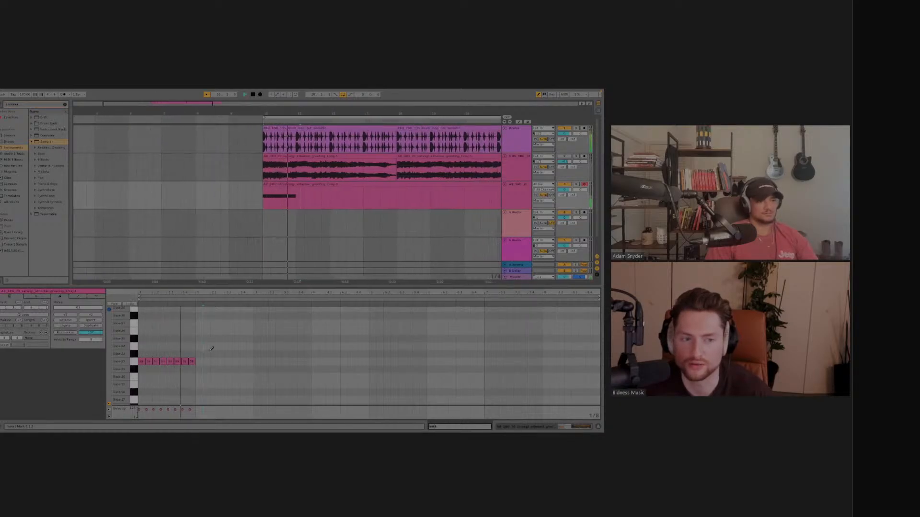
pyautogui.press('space')
# Draw eight consecutive eighth notes across bar 3 of the clip, on the same slice as the opening run.
pyautogui.moveTo(257, 362); pyautogui.dragTo(271, 362)
pyautogui.click(278, 362)
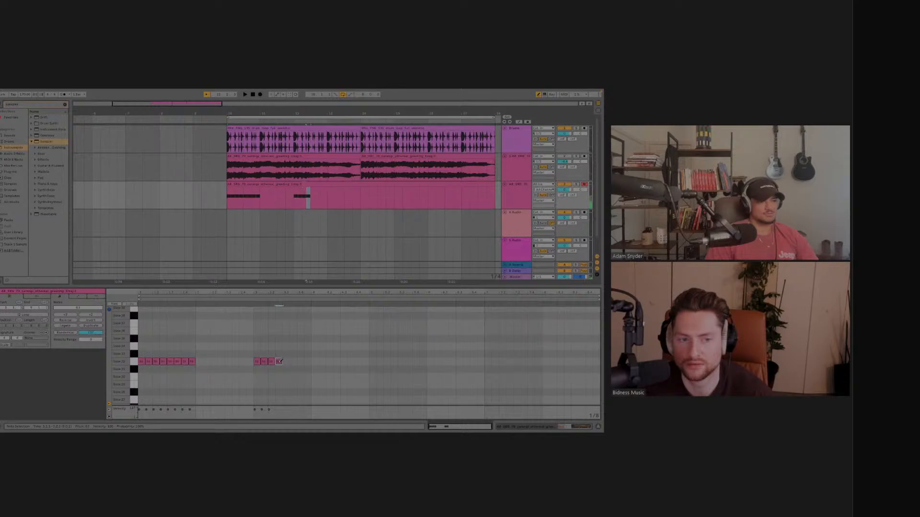
pyautogui.click(285, 362)
pyautogui.click(286, 362)
pyautogui.click(292, 362)
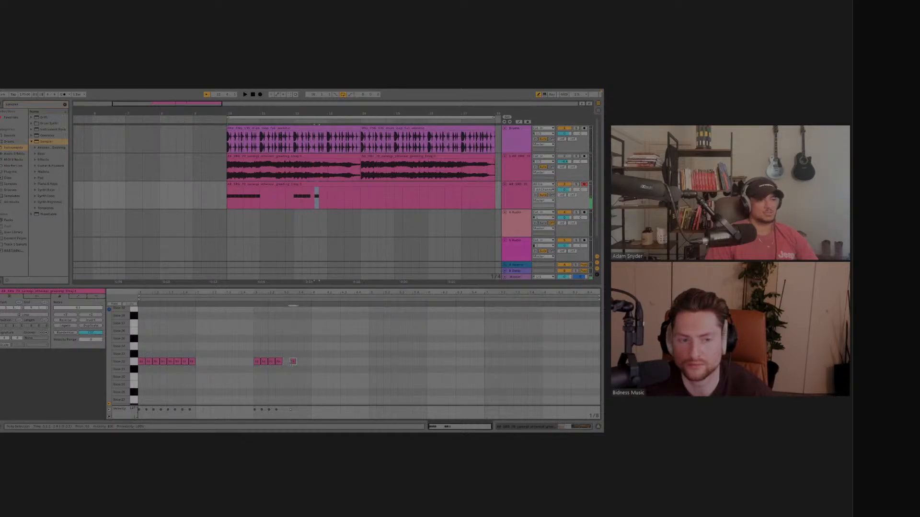
pyautogui.click(286, 361)
pyautogui.click(300, 362)
pyautogui.click(307, 362)
pyautogui.press('space')
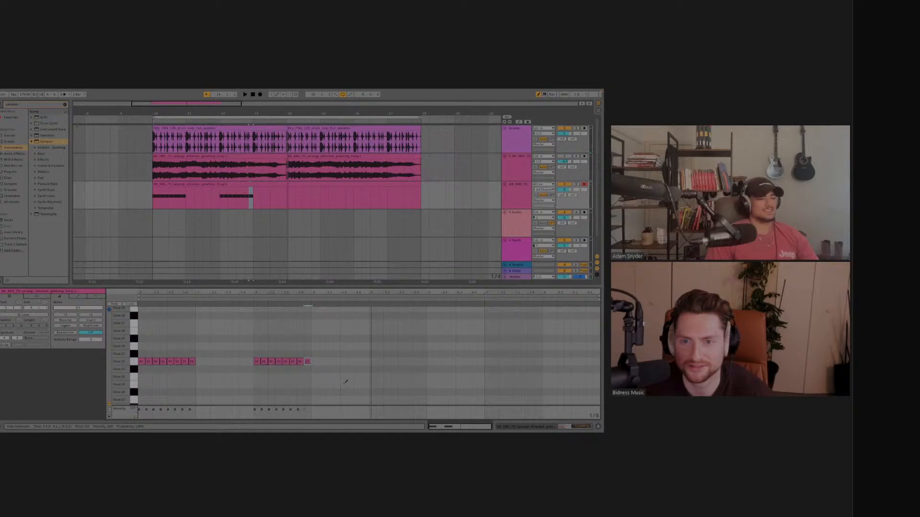
# Try single notes on slices above and below the repeated one at bar 5, keeping only the note one slice below.
pyautogui.scroll(-1, 345, 382)
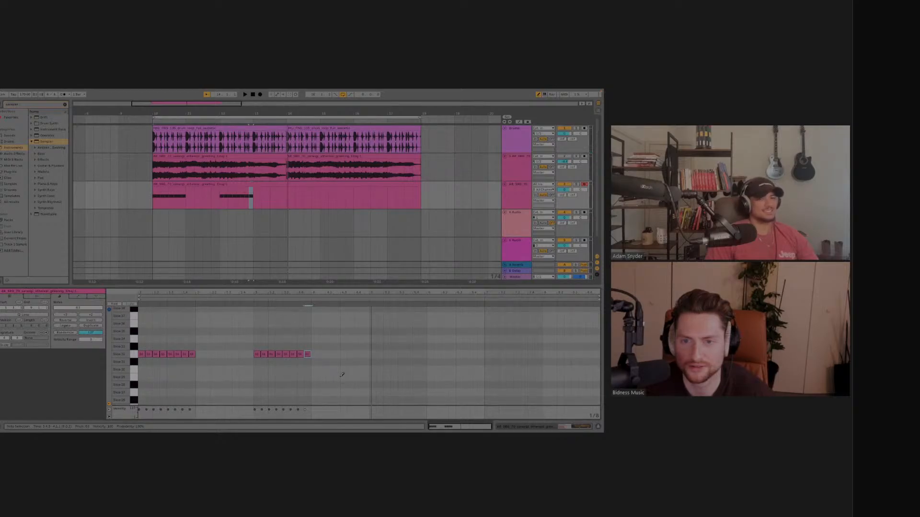
pyautogui.scroll(3, 342, 375)
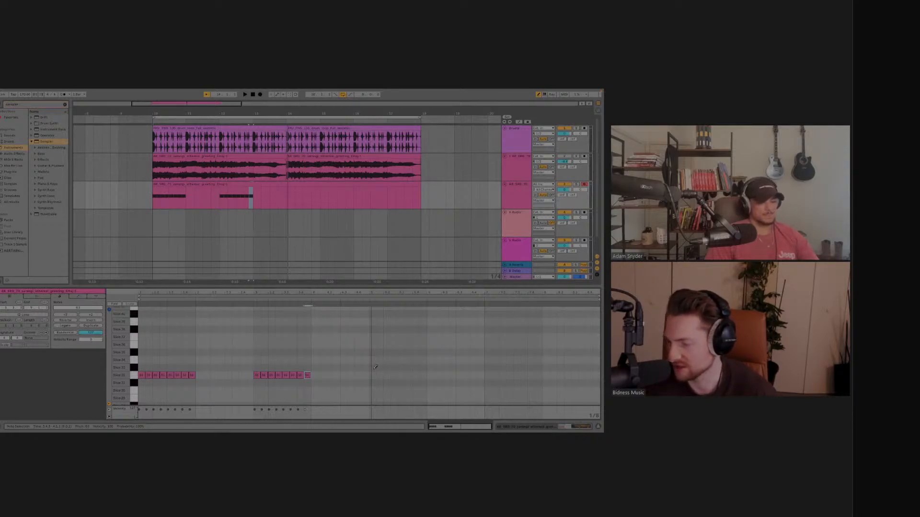
pyautogui.click(374, 368)
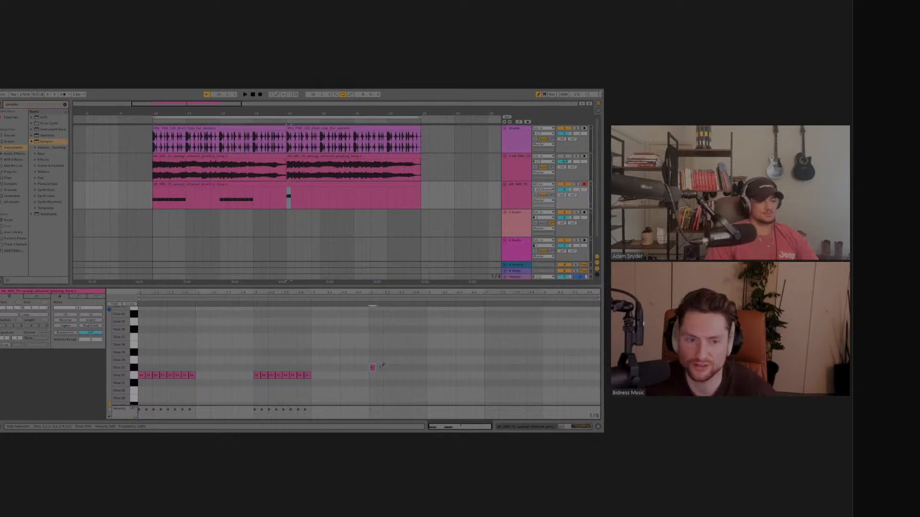
pyautogui.press('Delete')
pyautogui.click(373, 383)
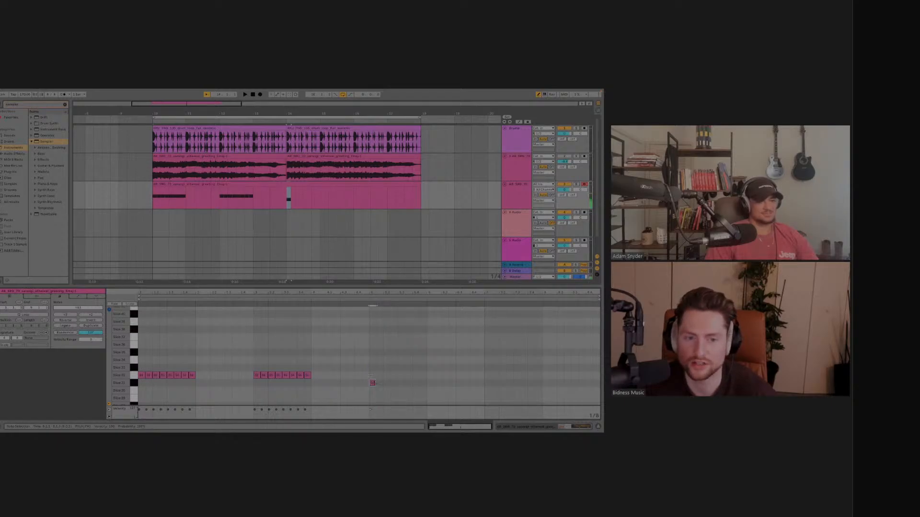
pyautogui.click(379, 390)
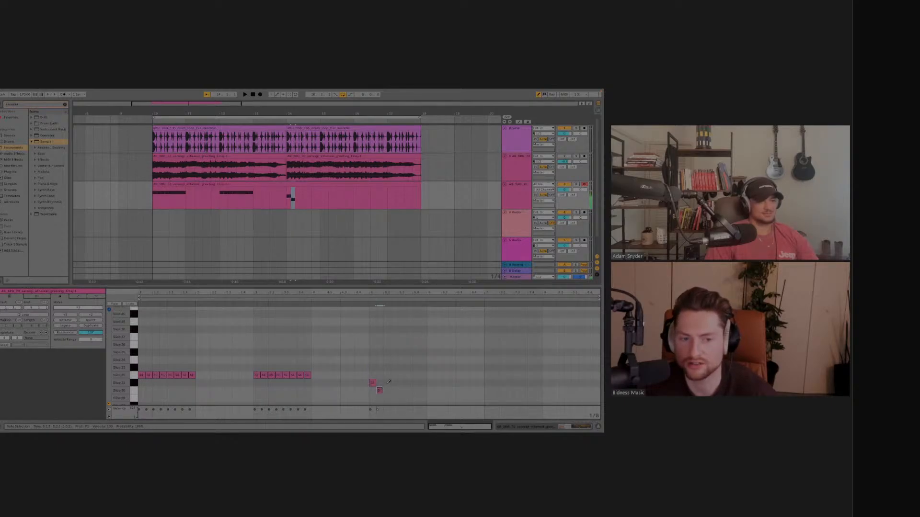
pyautogui.press('Delete')
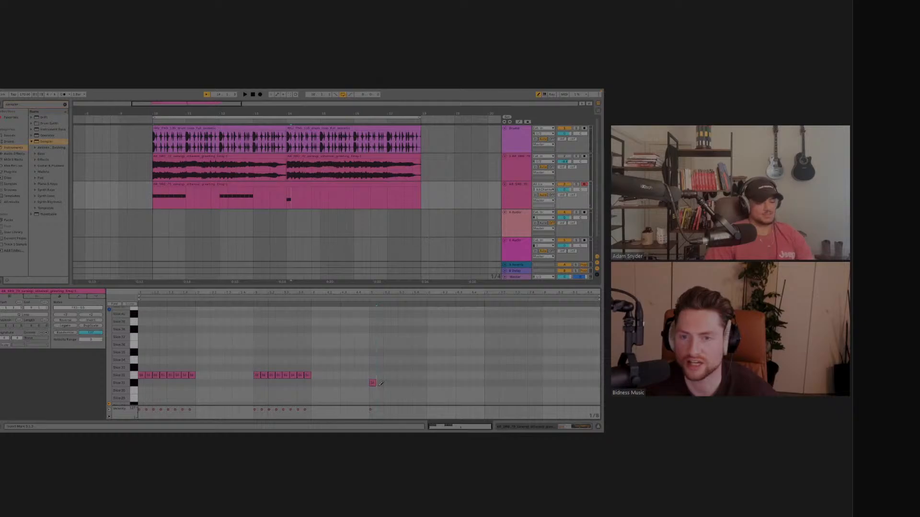
# Move the bar 5 note down through the slices to the lowest one, auditioning the different slices along the way.
pyautogui.click(373, 383)
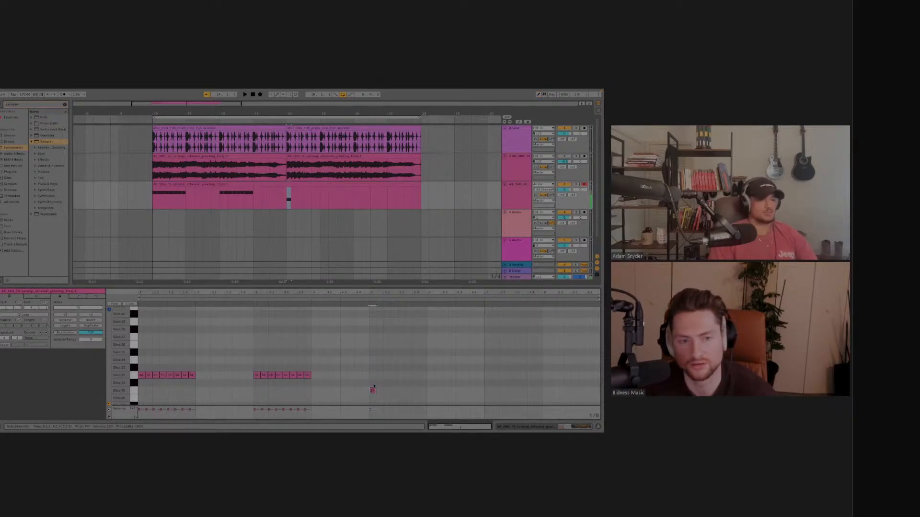
pyautogui.press('Down')
pyautogui.press('Down')
pyautogui.press('Down')
pyautogui.press('Down')
pyautogui.press('Down')
pyautogui.press('Down')
pyautogui.press('Down')
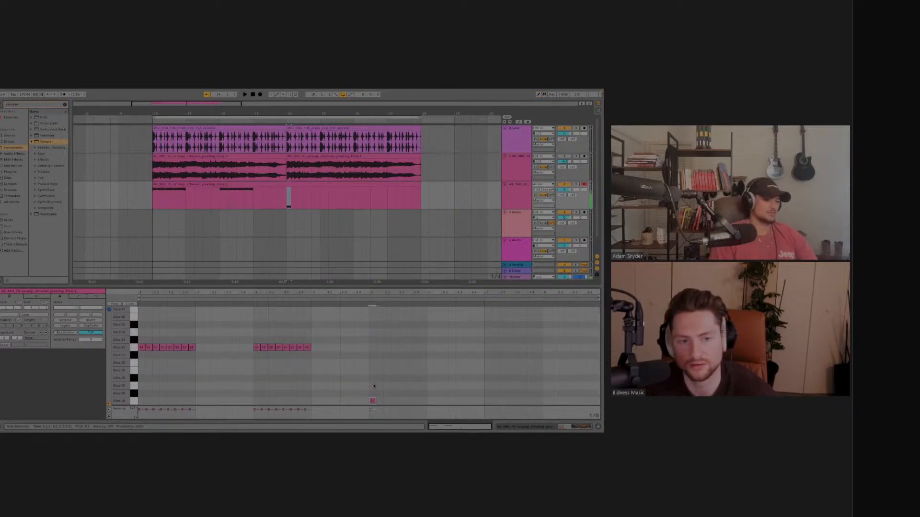
pyautogui.press('Up')
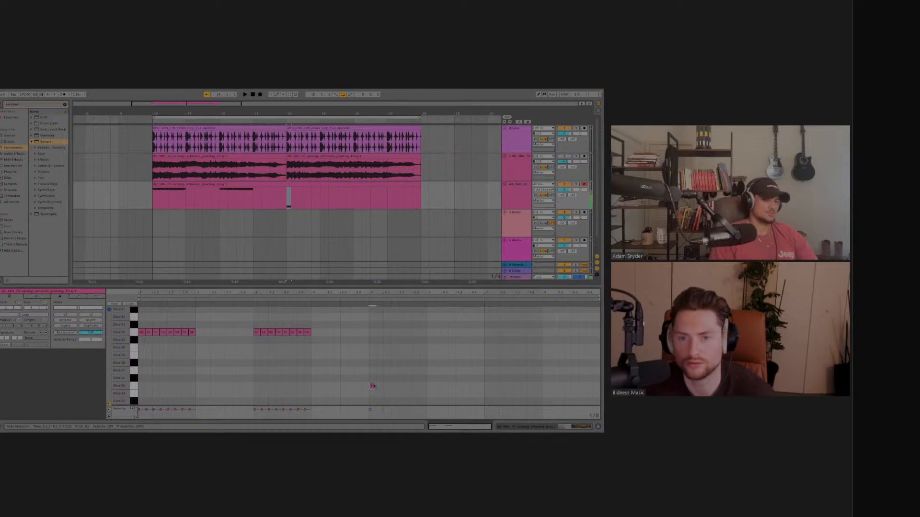
pyautogui.press('Down')
pyautogui.press('Down')
pyautogui.press('Down')
pyautogui.press('Down')
pyautogui.press('Down')
pyautogui.press('Down')
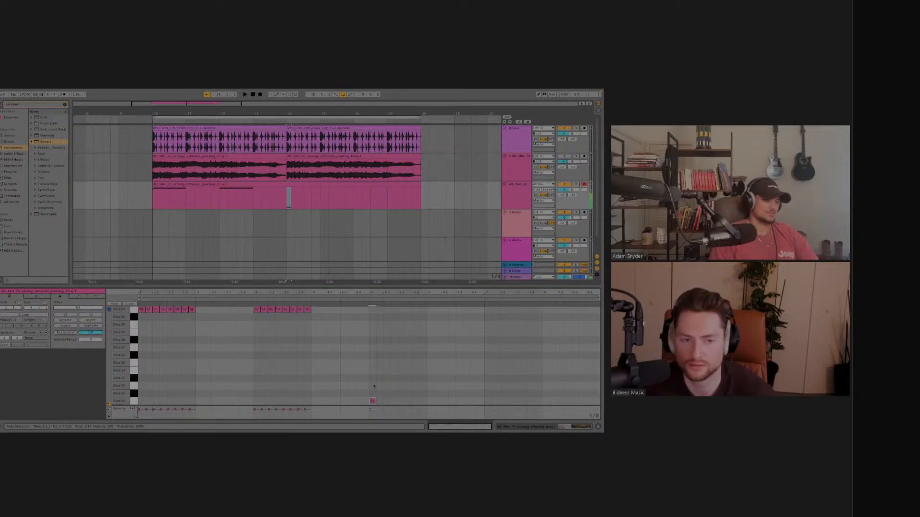
pyautogui.press('Down')
pyautogui.press('Down')
pyautogui.press('Down')
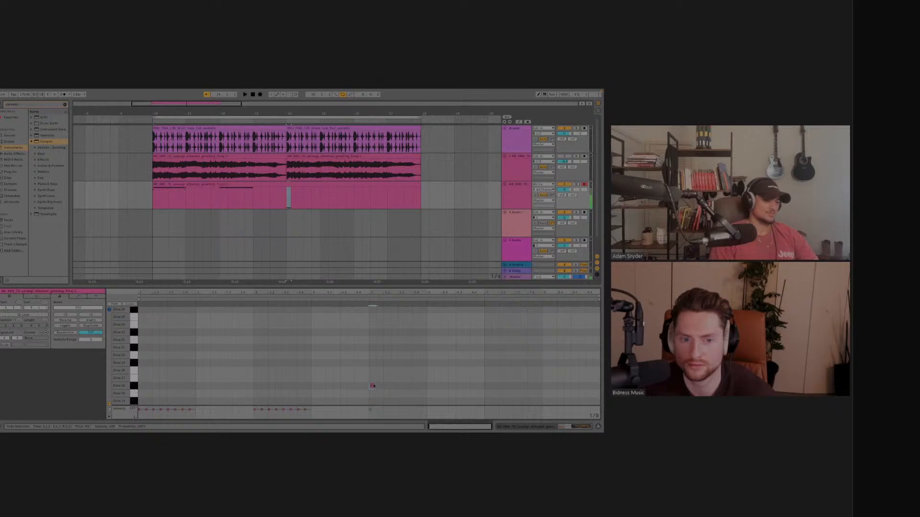
pyautogui.press('Up')
pyautogui.press('Up')
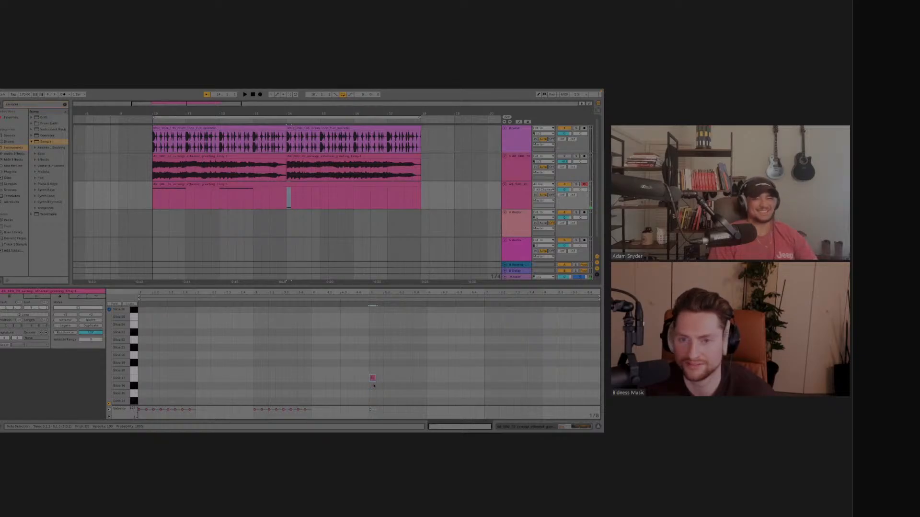
pyautogui.press('Down')
pyautogui.press('Down')
pyautogui.press('Down')
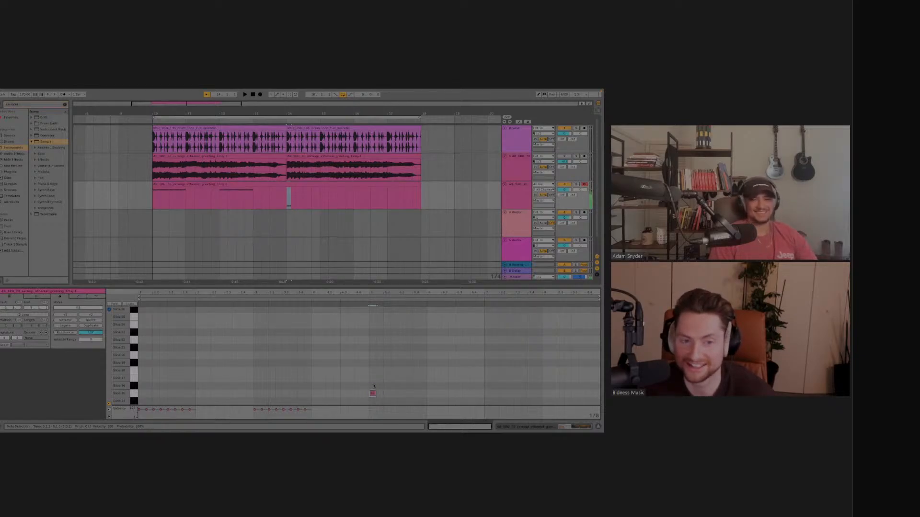
pyautogui.press('Down')
pyautogui.press('Down')
pyautogui.press('Down')
pyautogui.press('Down')
pyautogui.press('Down')
pyautogui.press('Down')
pyautogui.press('Down')
pyautogui.press('Down')
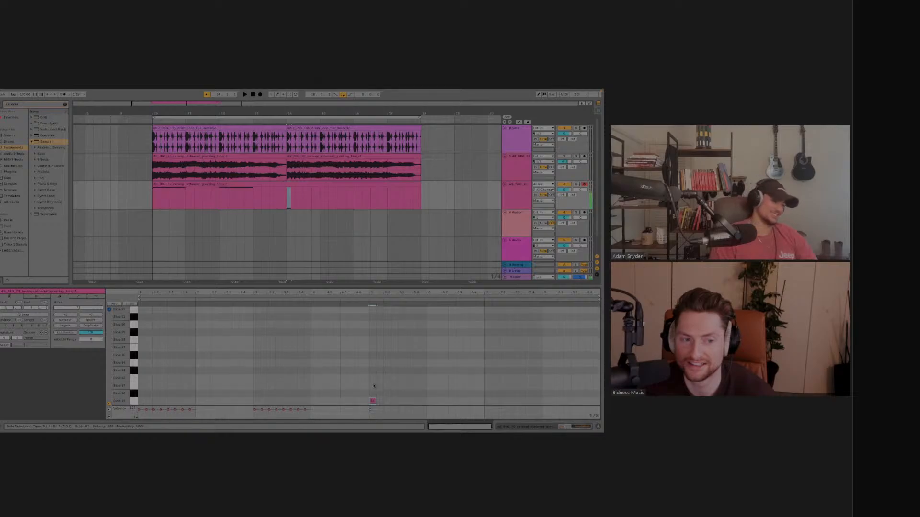
pyautogui.press('Down')
pyautogui.press('Down')
pyautogui.press('Down')
pyautogui.press('Down')
pyautogui.press('Down')
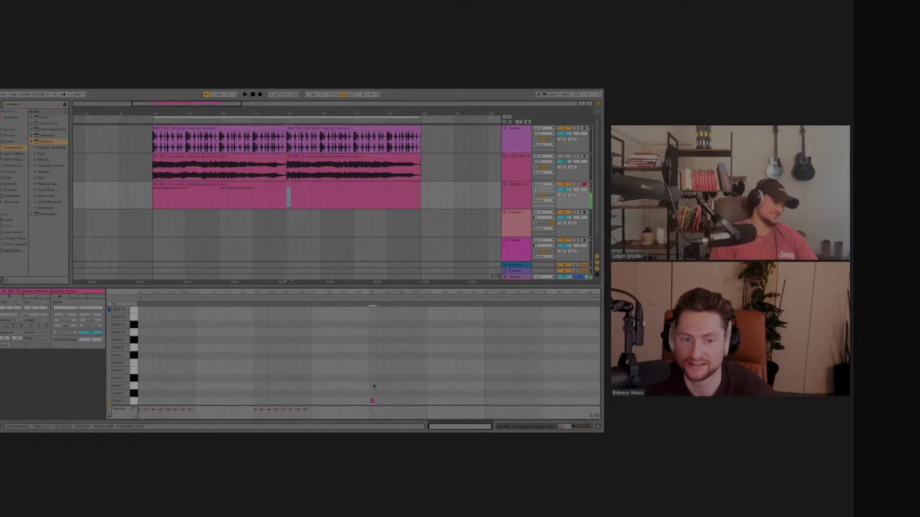
# Move the bar 5 note back up through the slices until it sits on the slice used by the two repeated-note runs.
pyautogui.press('Up')
pyautogui.press('Up')
pyautogui.press('Up')
pyautogui.press('Up')
pyautogui.press('Up')
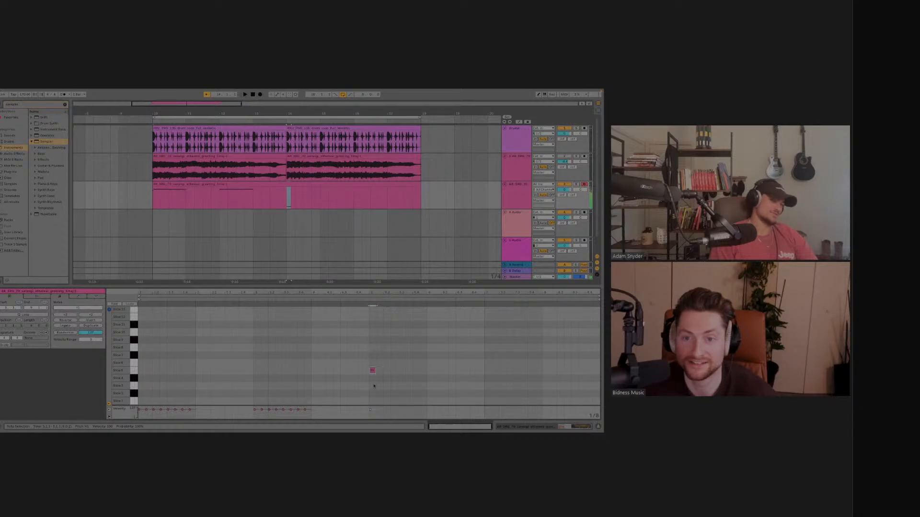
pyautogui.press('Up')
pyautogui.press('Up')
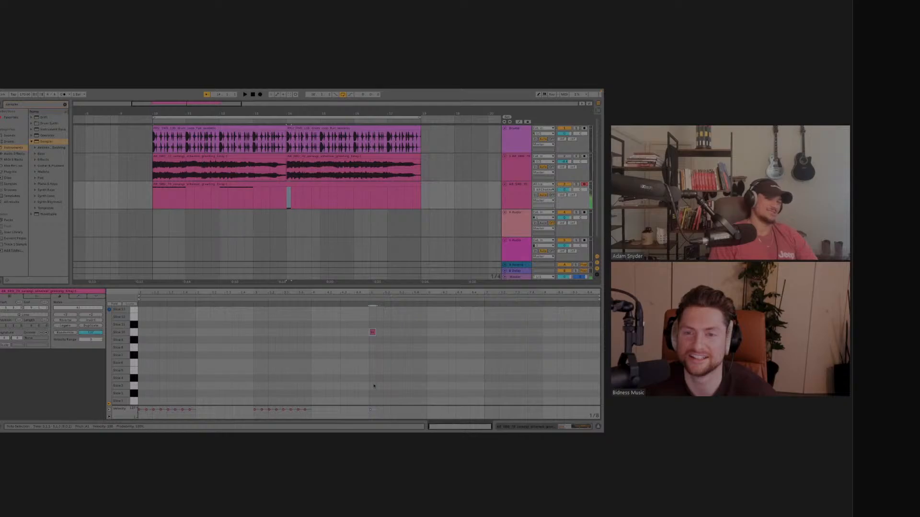
pyautogui.press('Up')
pyautogui.press('Up')
pyautogui.press('Up')
pyautogui.press('Up')
pyautogui.press('Up')
pyautogui.press('Up')
pyautogui.press('Up')
pyautogui.press('Up')
pyautogui.press('Up')
pyautogui.press('Up')
pyautogui.press('Up')
pyautogui.press('Up')
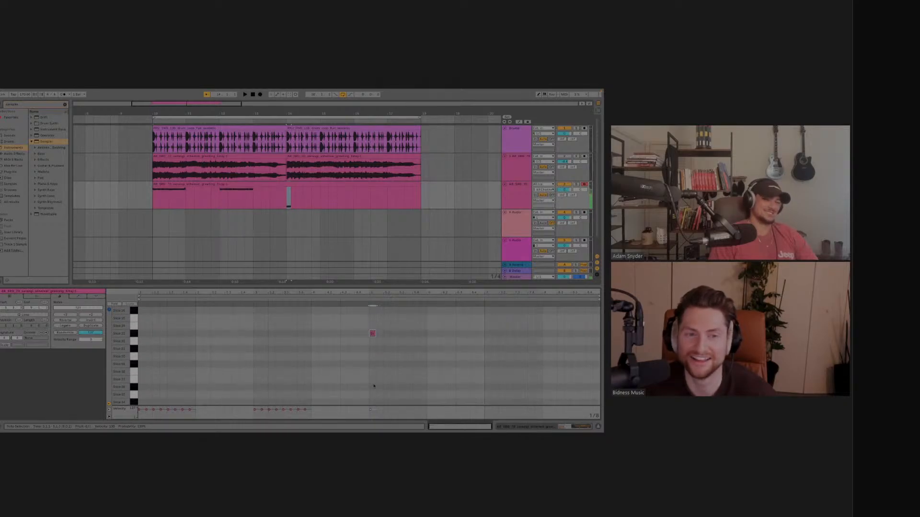
pyautogui.press('Up')
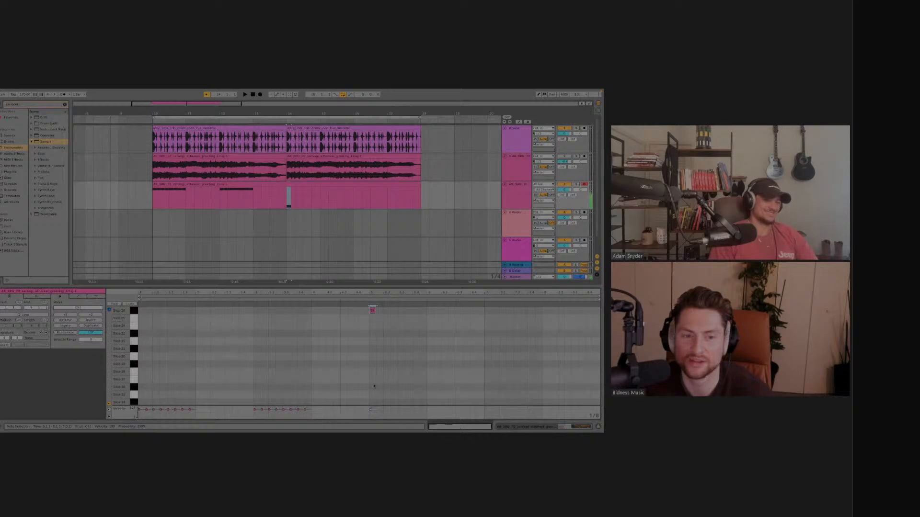
pyautogui.press('Up')
pyautogui.press('Up')
pyautogui.press('Up')
pyautogui.press('Up')
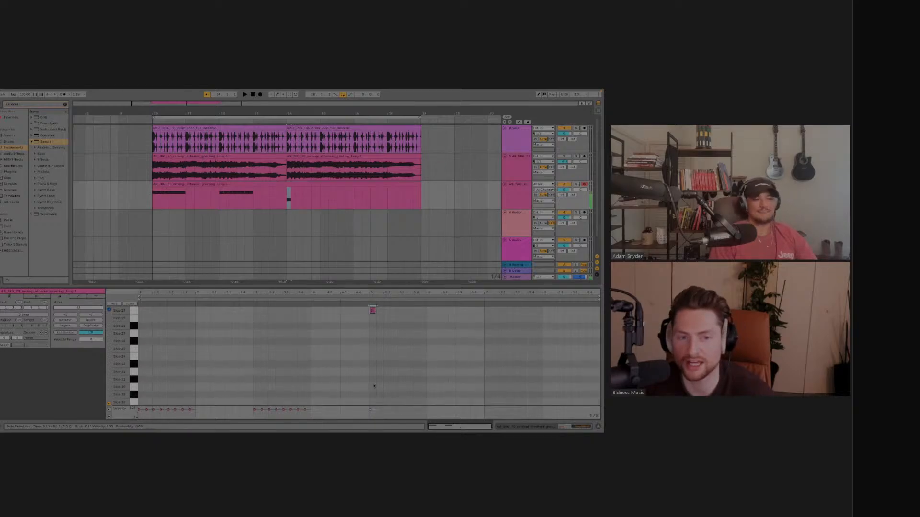
pyautogui.press('Up')
pyautogui.press('Up')
pyautogui.press('Up')
pyautogui.press('Up')
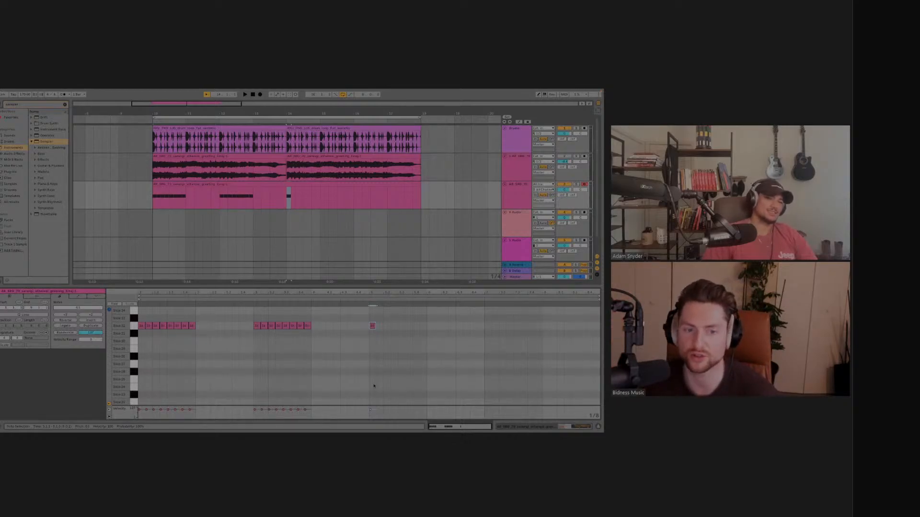
# Add three consecutive eighth notes after the bar 5 note, each one slice higher than the previous note.
pyautogui.scroll(3, 376, 332)
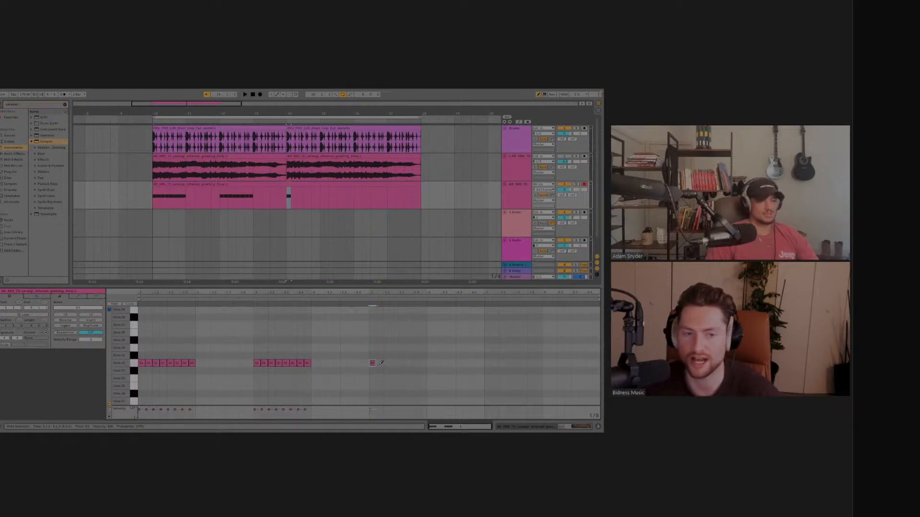
pyautogui.click(379, 355)
pyautogui.click(388, 348)
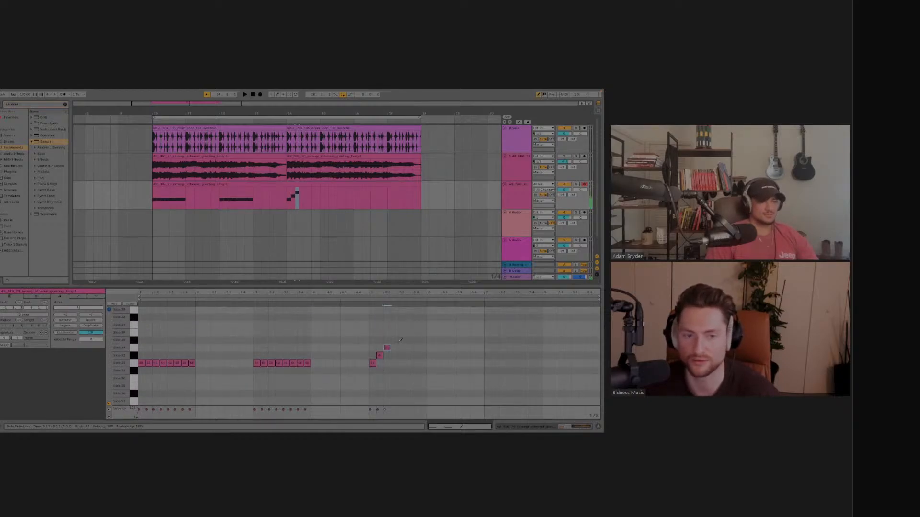
pyautogui.click(395, 340)
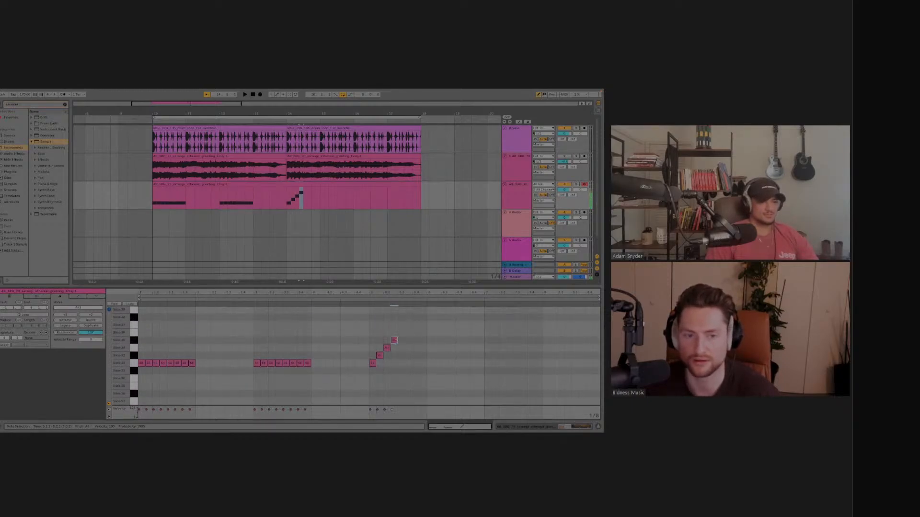
pyautogui.click(402, 348)
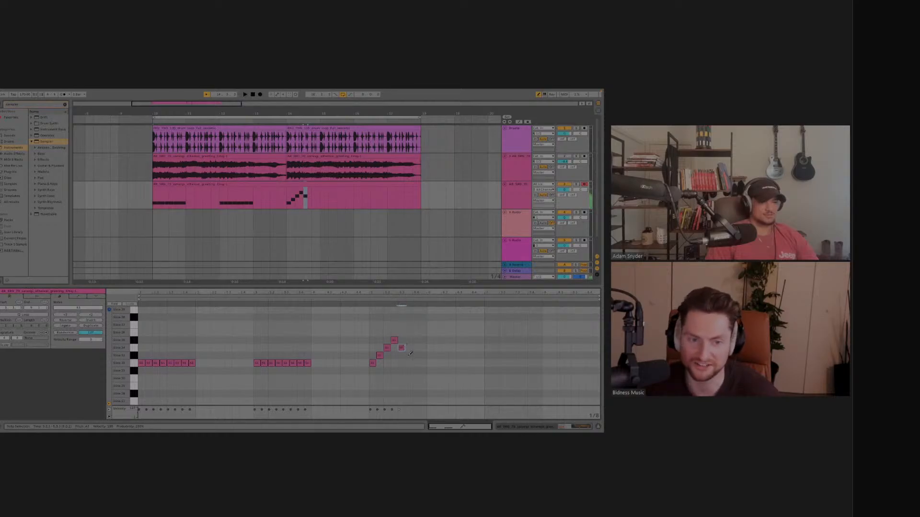
pyautogui.click(410, 355)
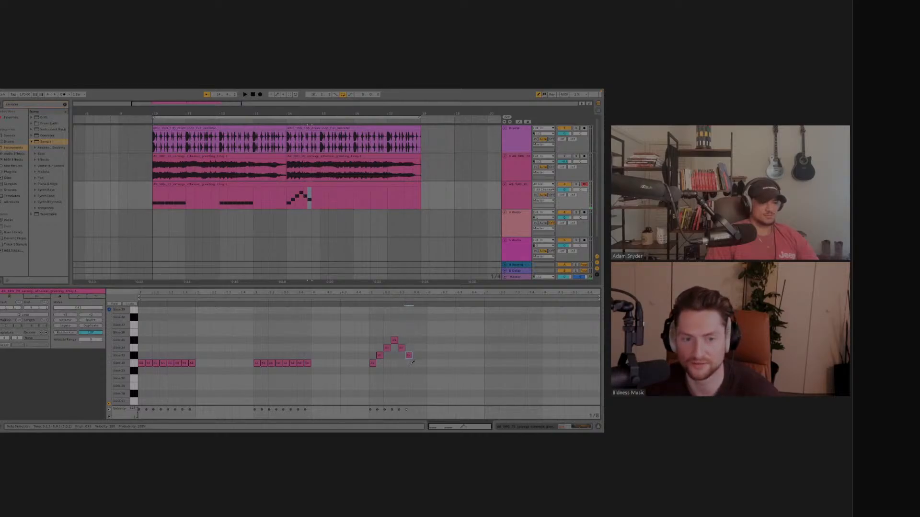
pyautogui.click(416, 363)
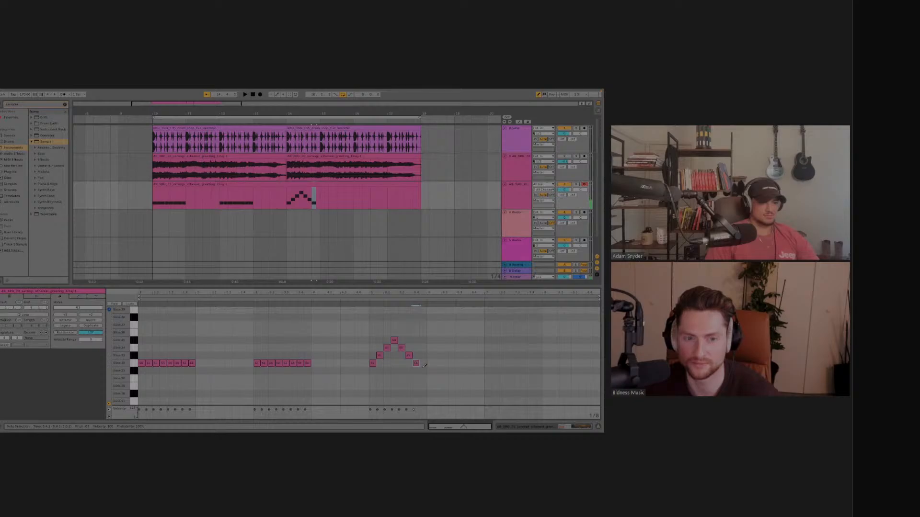
pyautogui.hotkey('ctrl', 'z')
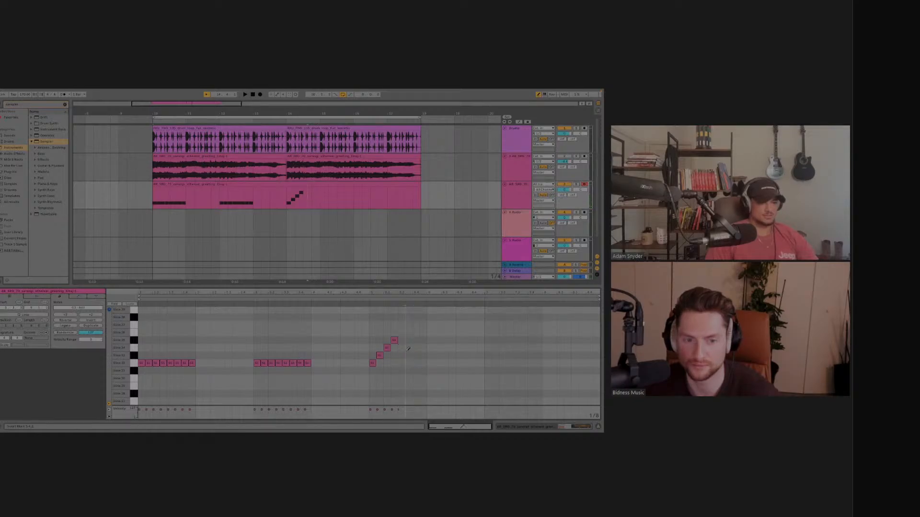
# Repeat the top slice once and add three eighth notes descending one slice at a time to the starting slice.
pyautogui.click(402, 340)
pyautogui.click(410, 340)
pyautogui.click(409, 340)
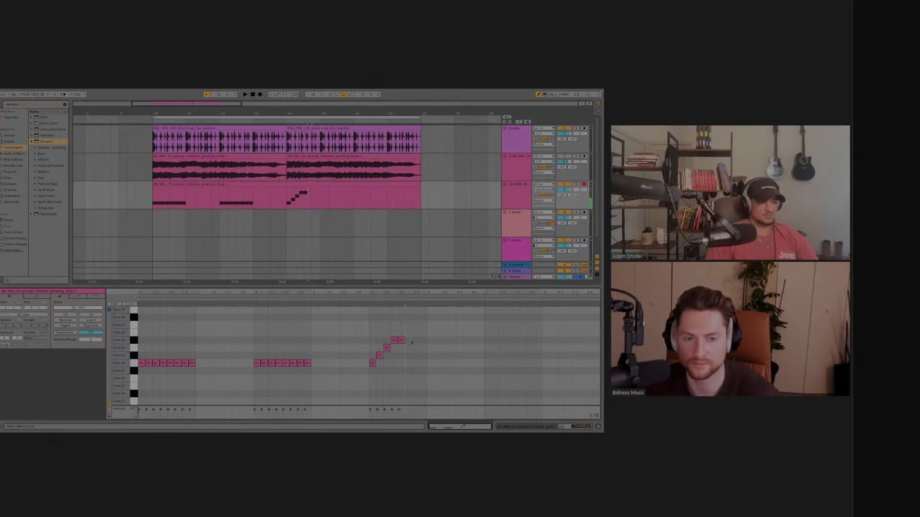
pyautogui.click(410, 348)
pyautogui.click(416, 356)
pyautogui.click(423, 364)
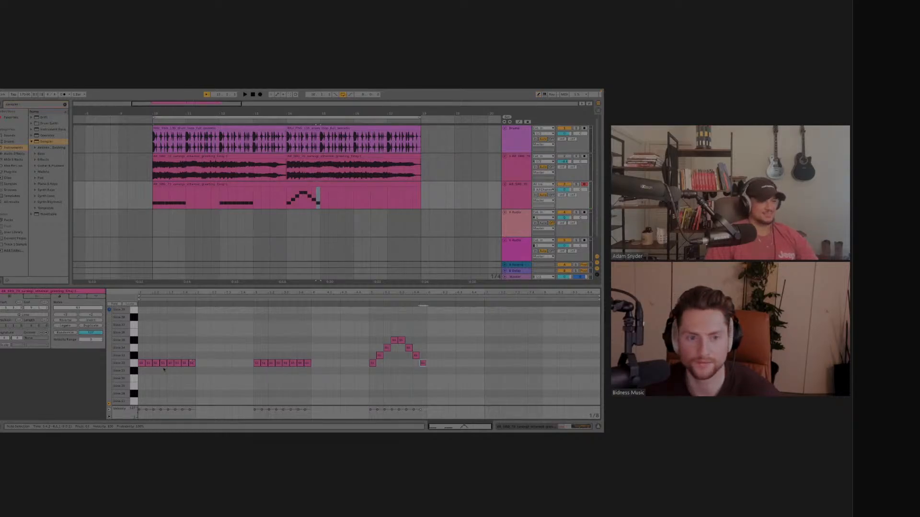
# Play back the sliced pattern and delete the rising-and-falling run of notes in bar 5.
pyautogui.press('space')
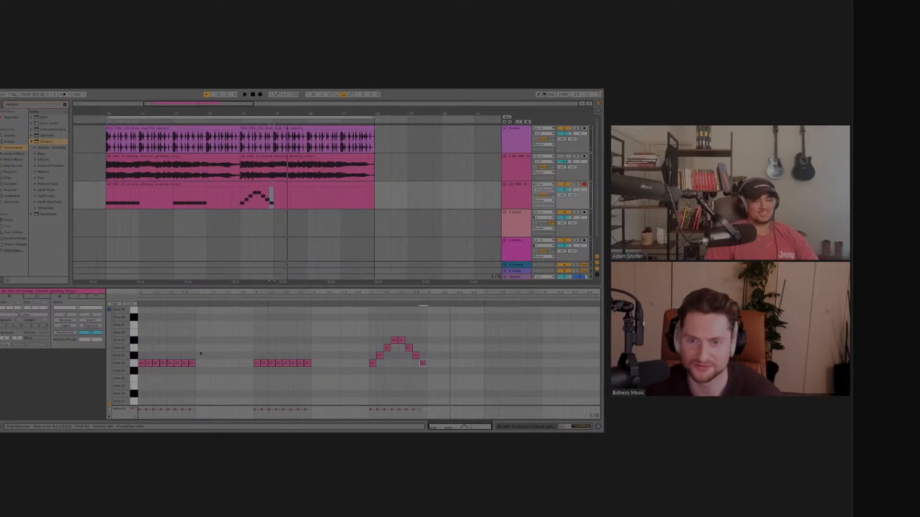
pyautogui.press('space')
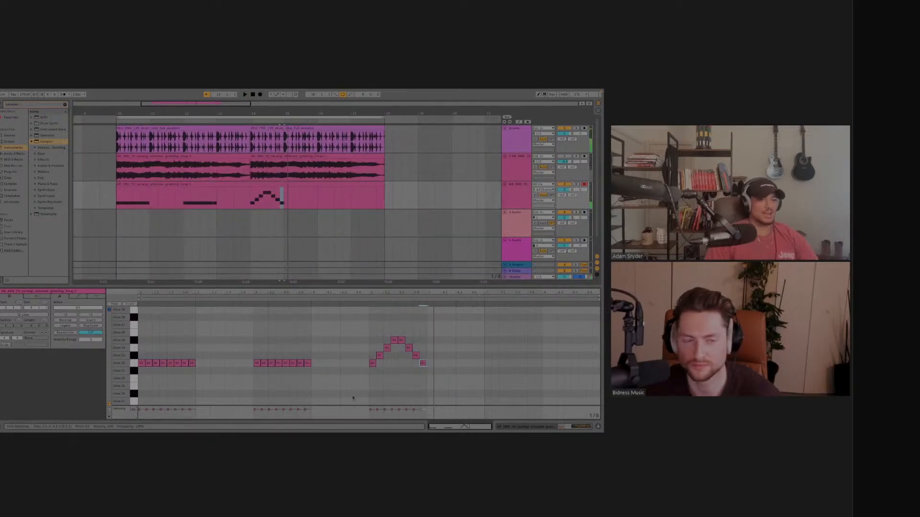
pyautogui.click(399, 367)
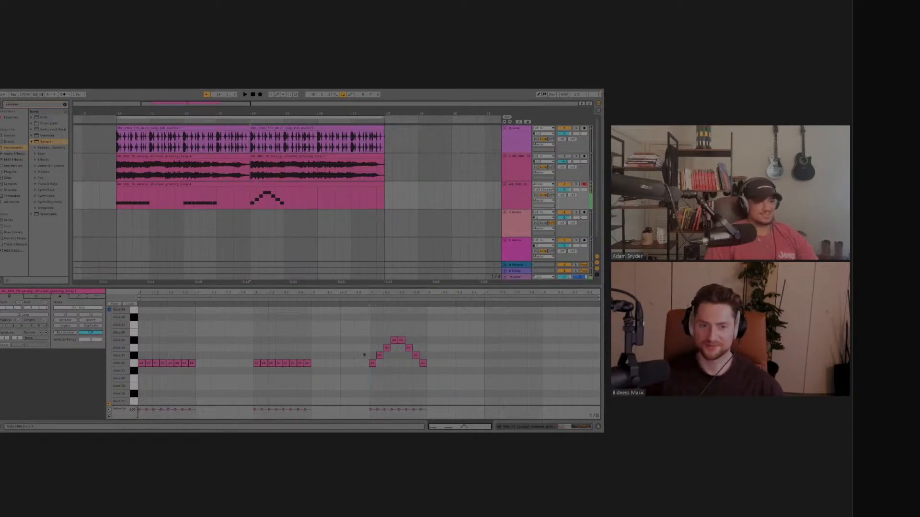
pyautogui.moveTo(363, 353); pyautogui.dragTo(417, 382)
pyautogui.moveTo(323, 324); pyautogui.dragTo(456, 380)
pyautogui.press('Delete')
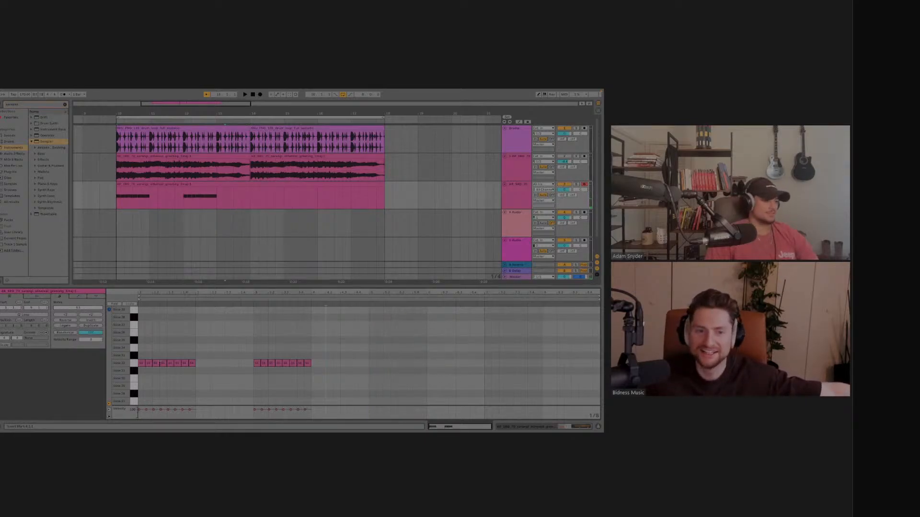
# Duplicate the two repeated-note runs, shift the copies to start at bars 5 and 7, and listen to the result.
pyautogui.moveTo(315, 360); pyautogui.dragTo(109, 367)
pyautogui.press('super+d')
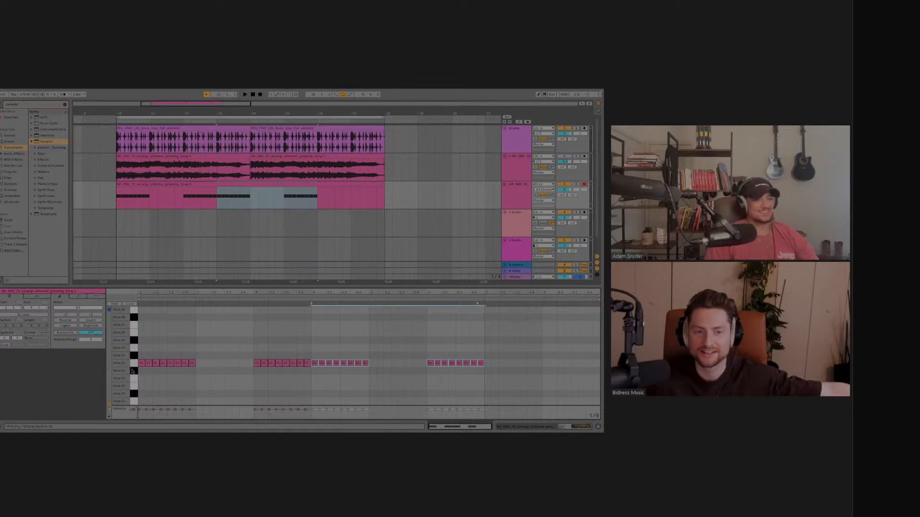
pyautogui.press('Right')
pyautogui.press('Right')
pyautogui.press('Right')
pyautogui.press('Right')
pyautogui.press('Right')
pyautogui.press('Right')
pyautogui.press('Right')
pyautogui.press('Right')
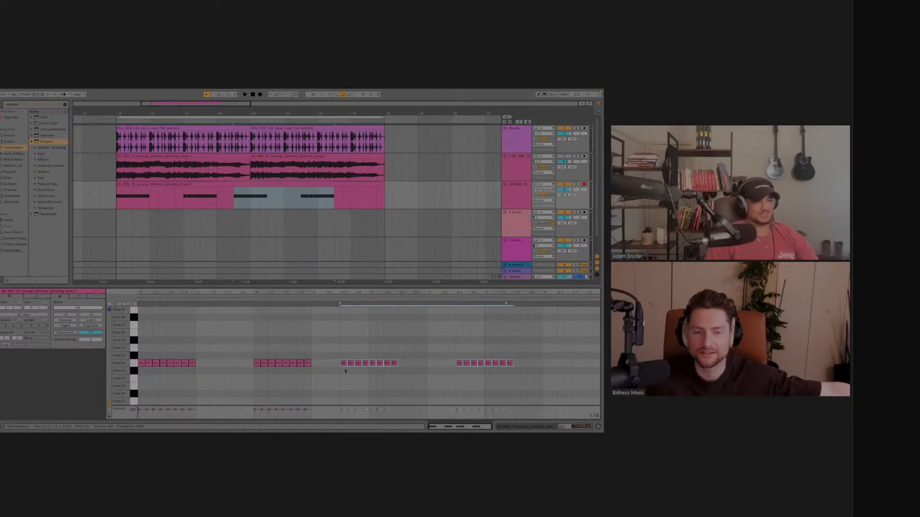
pyautogui.click(361, 378)
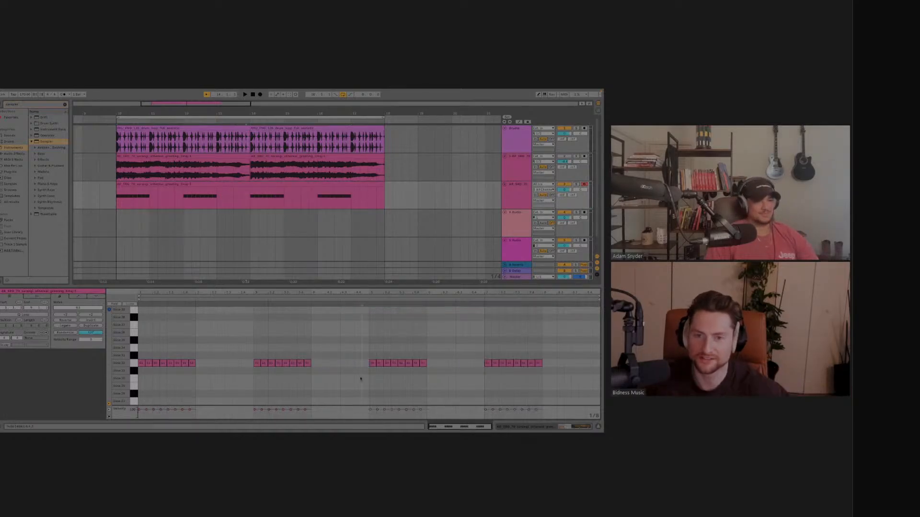
pyautogui.press('space')
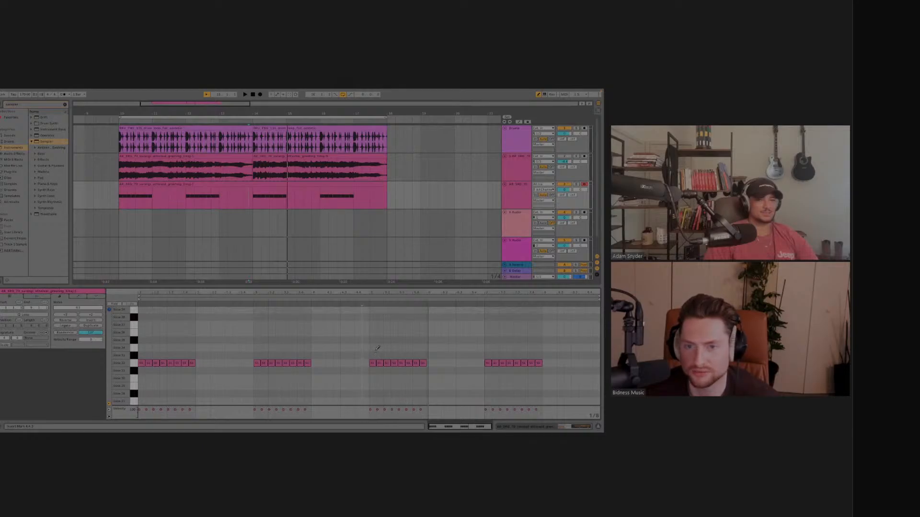
pyautogui.press('space')
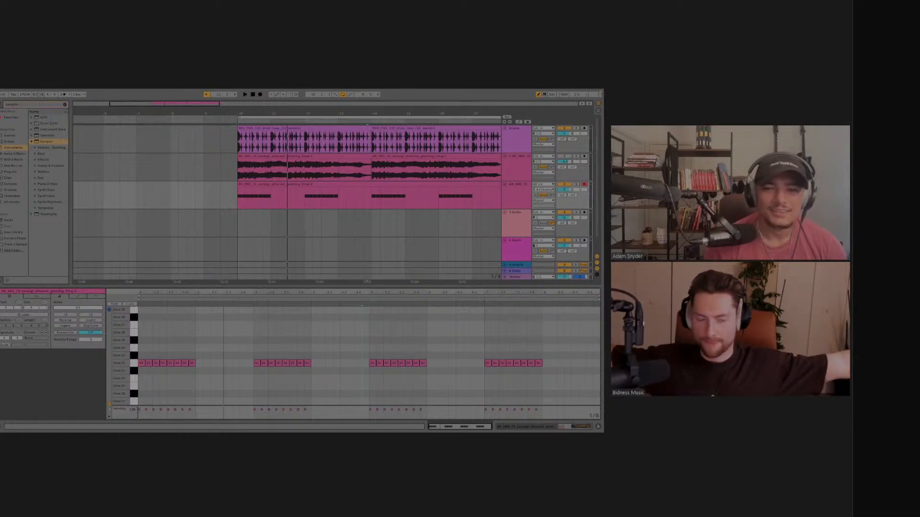
# Place a second strings loop on the empty fourth track at bar 10, solo that track and listen to it.
pyautogui.moveTo(536, 211); pyautogui.dragTo(244, 225)
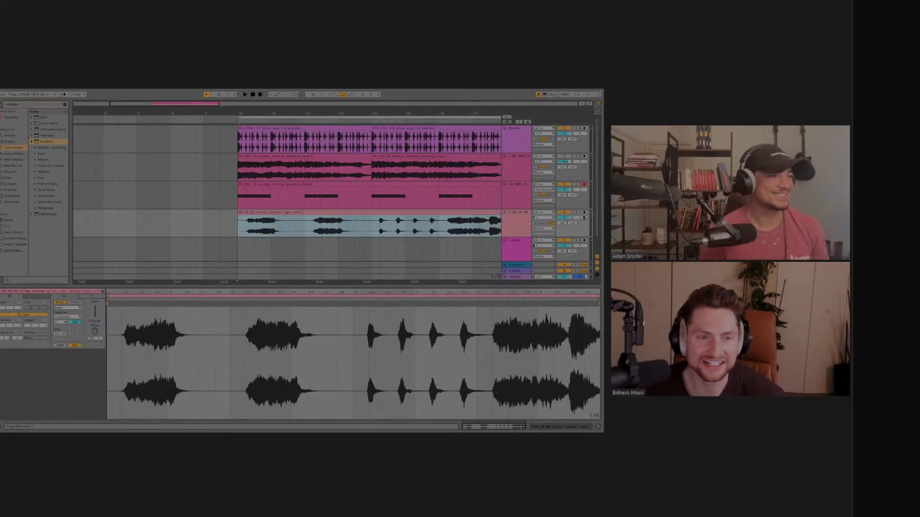
pyautogui.click(576, 213)
pyautogui.press('space')
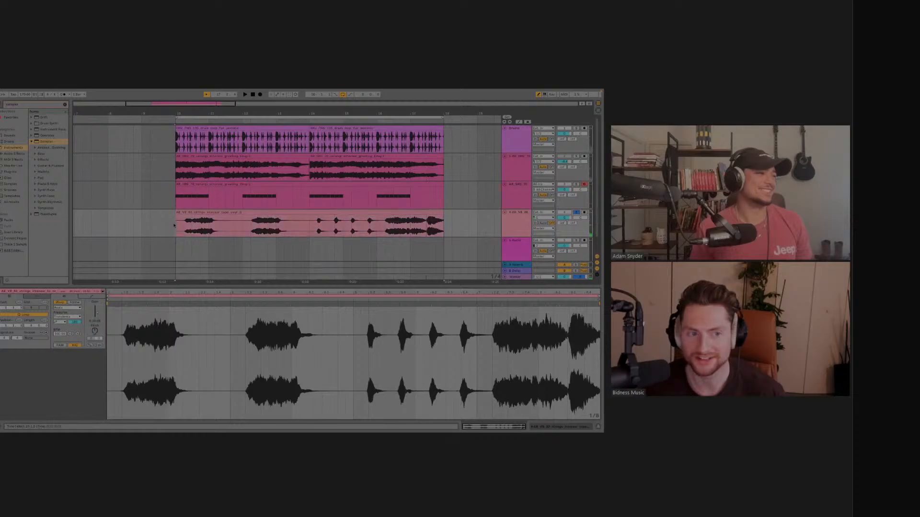
pyautogui.click(174, 226)
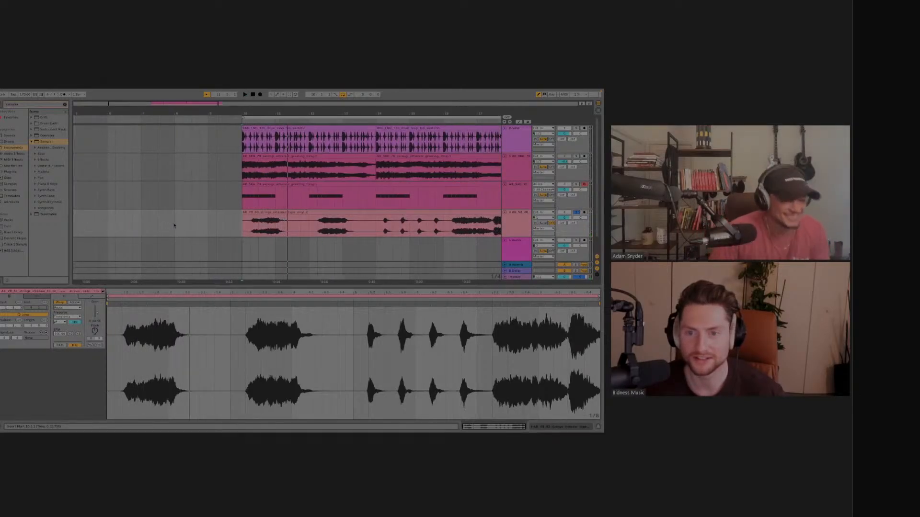
pyautogui.click(277, 230)
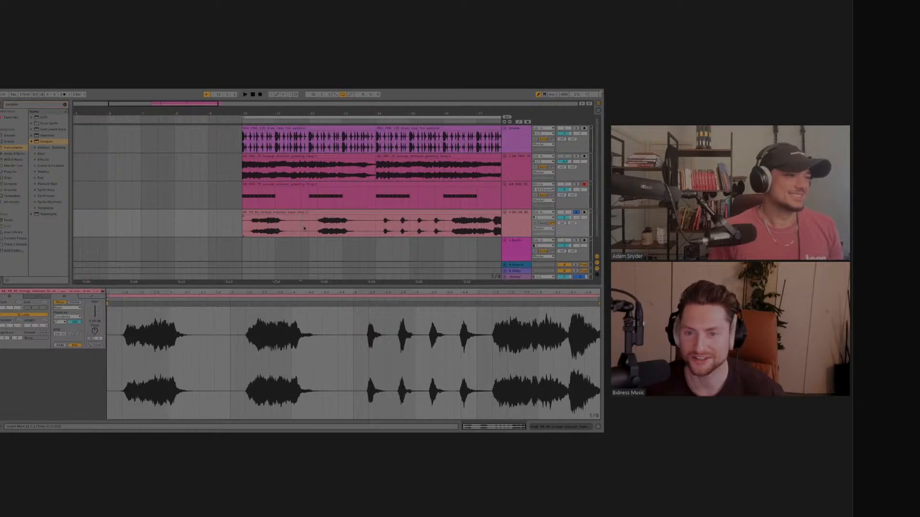
# Trim the new strings clip to its first phrase, one bar long and starting exactly at bar 10.
pyautogui.hscroll(2, 304, 228)
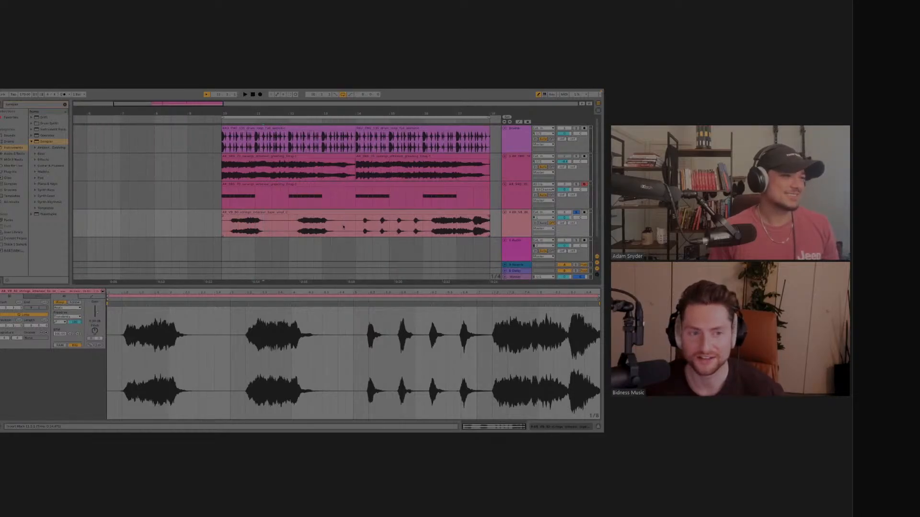
pyautogui.hscroll(3, 343, 226)
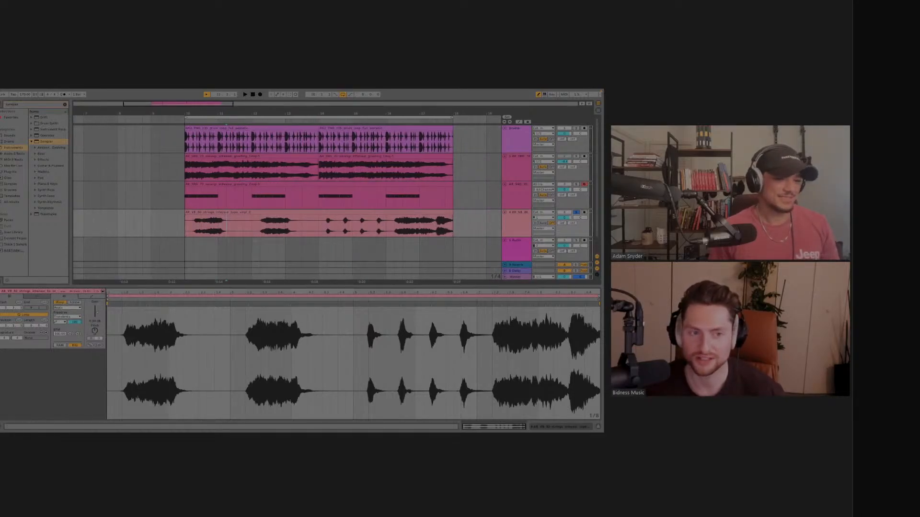
pyautogui.click(565, 429)
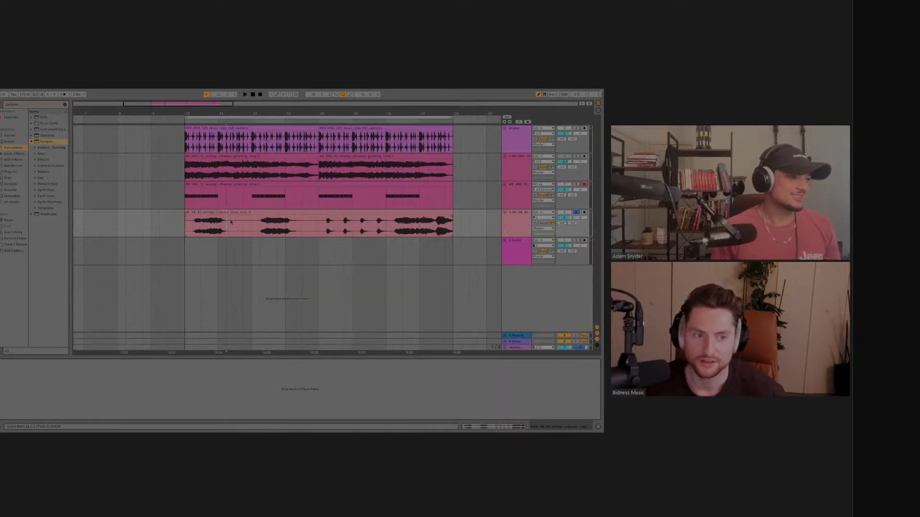
pyautogui.moveTo(234, 221); pyautogui.dragTo(487, 229)
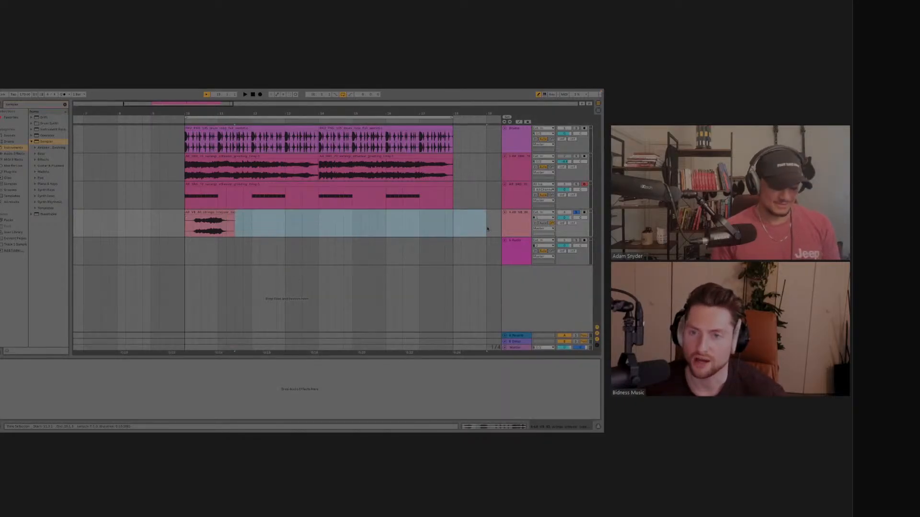
pyautogui.click(204, 224)
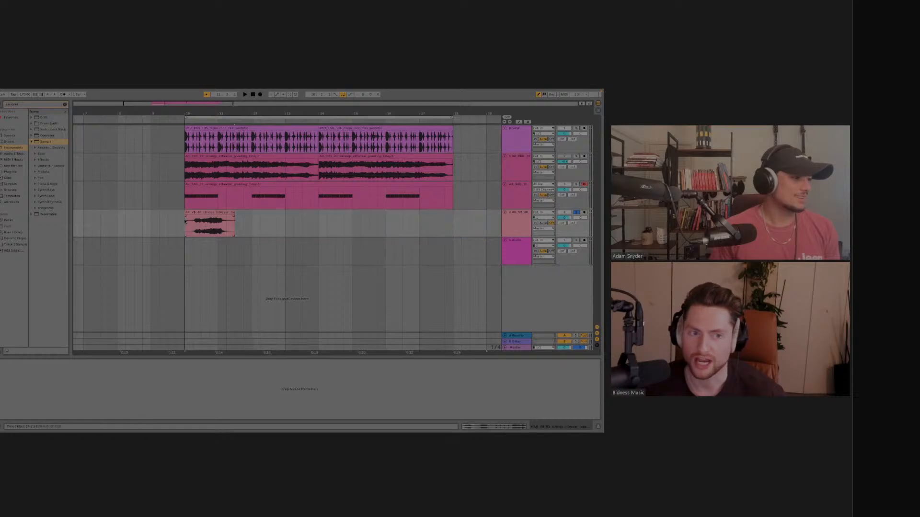
pyautogui.moveTo(175, 223)
pyautogui.mouseDown()
pyautogui.moveTo(212, 214)
pyautogui.moveTo(221, 229)
pyautogui.mouseUp()
pyautogui.click(243, 226)
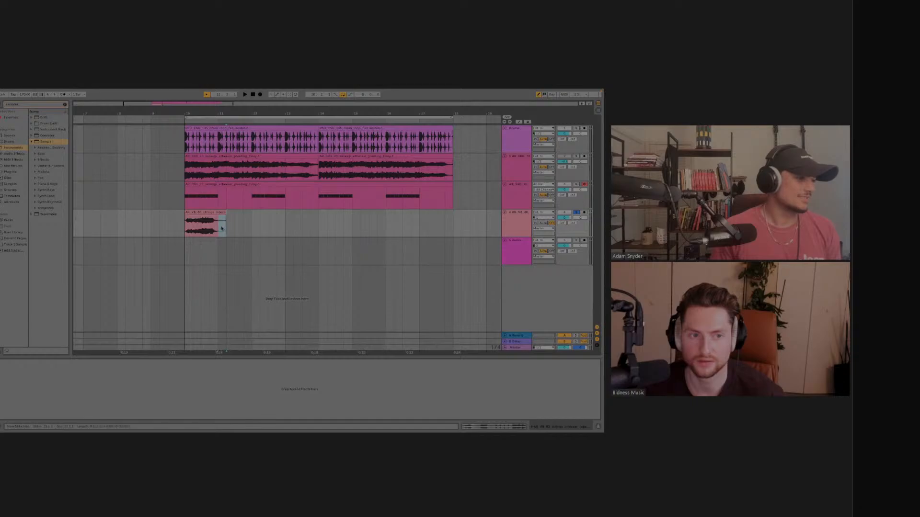
# Duplicate the one-bar strings clip and shift the copy to start at bar 12.
pyautogui.click(204, 214)
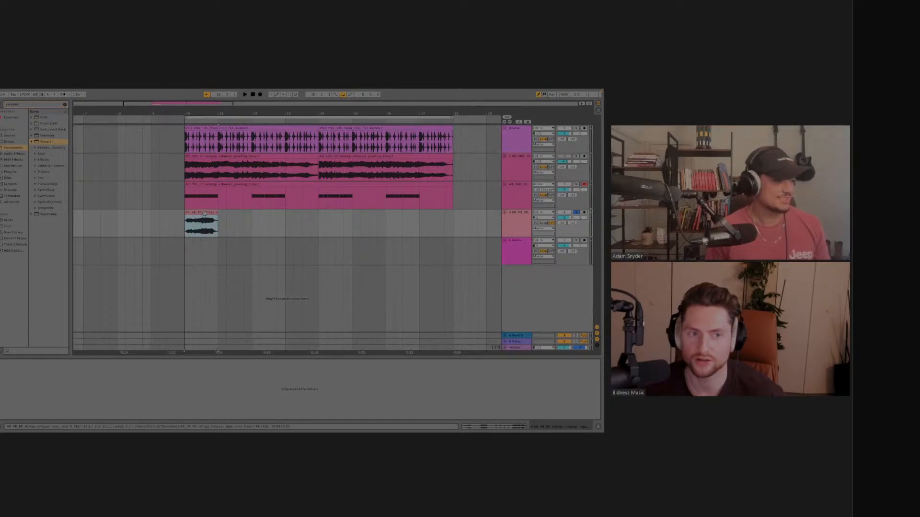
pyautogui.press('super+d')
pyautogui.press('Right')
pyautogui.press('Right')
pyautogui.press('Right')
pyautogui.press('Right')
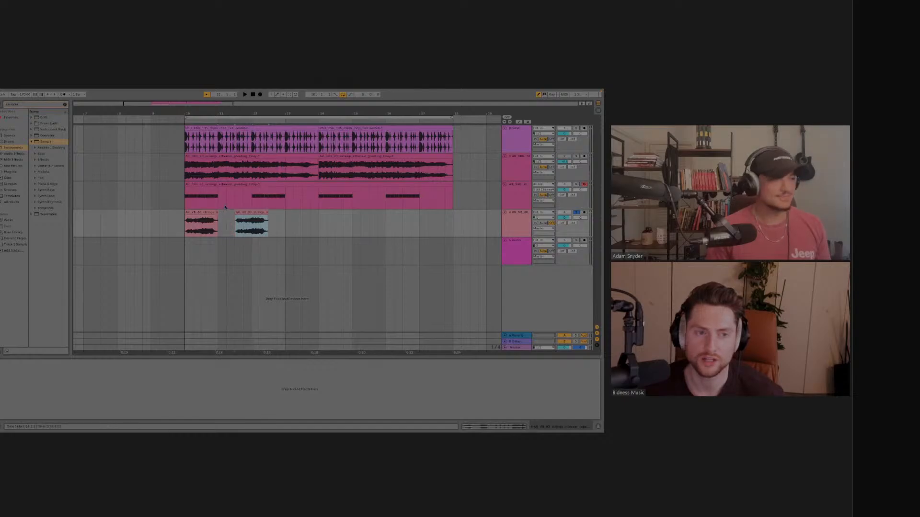
pyautogui.click(234, 224)
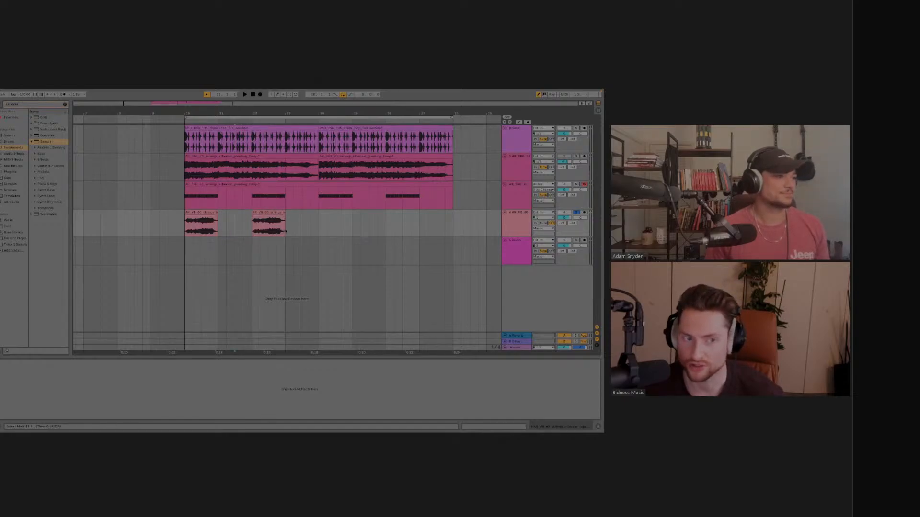
# Duplicate the pair of one-bar strings clips and move the copies to bars 14 and 16.
pyautogui.moveTo(286, 232); pyautogui.dragTo(185, 225)
pyautogui.hotkey('ctrl', 'd')
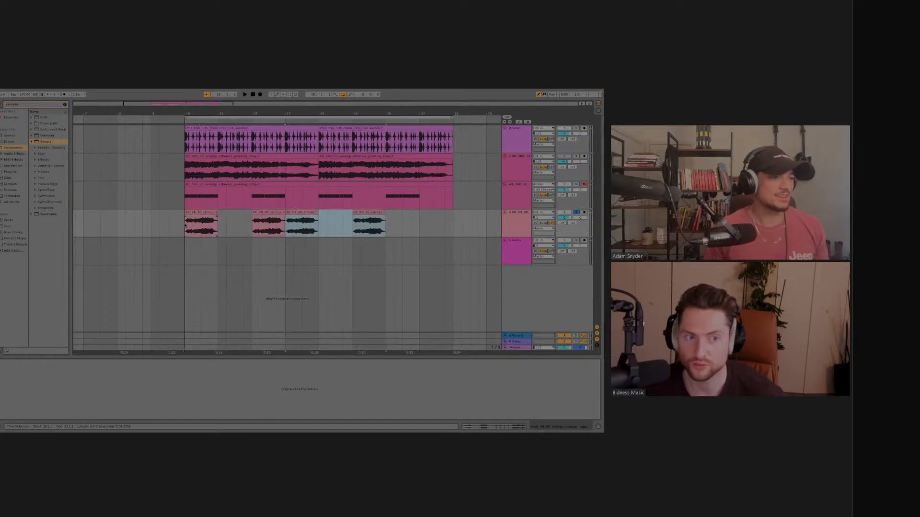
pyautogui.moveTo(380, 219)
pyautogui.mouseDown()
pyautogui.moveTo(425, 220)
pyautogui.moveTo(408, 219)
pyautogui.mouseUp()
pyautogui.click(436, 262)
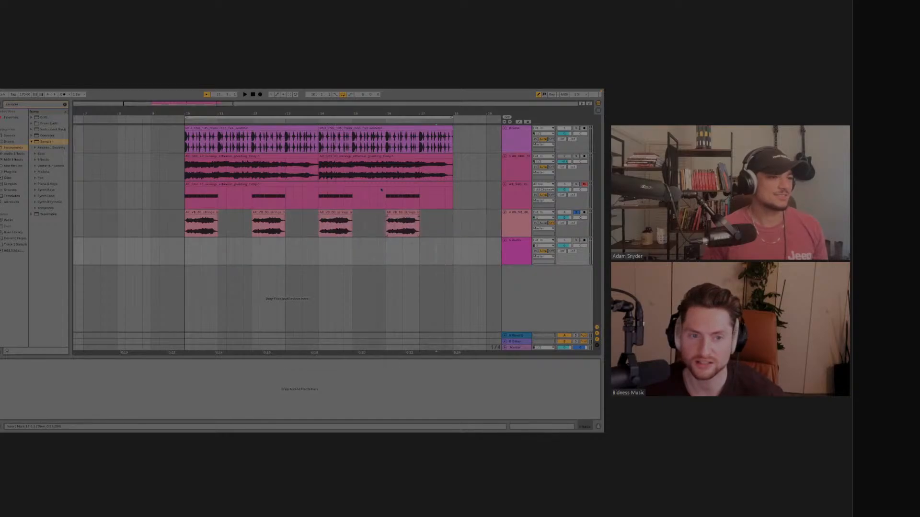
pyautogui.click(410, 184)
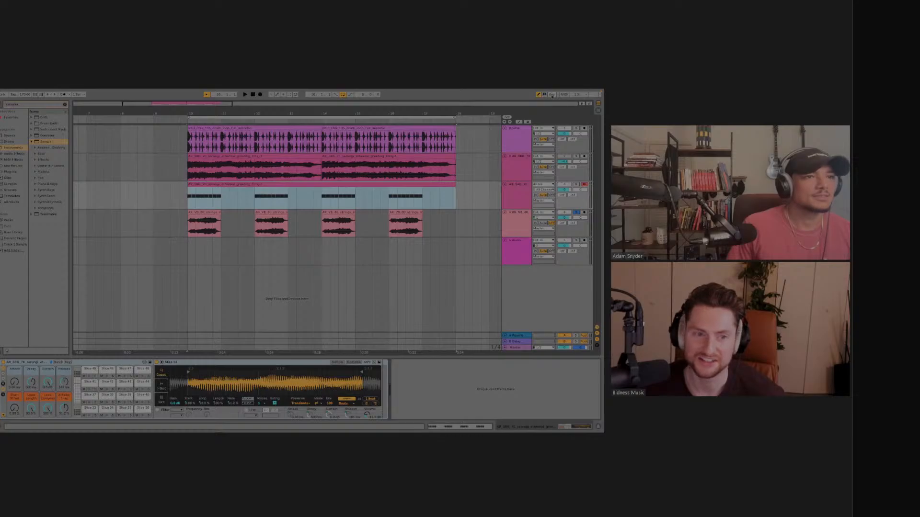
pyautogui.click(552, 95)
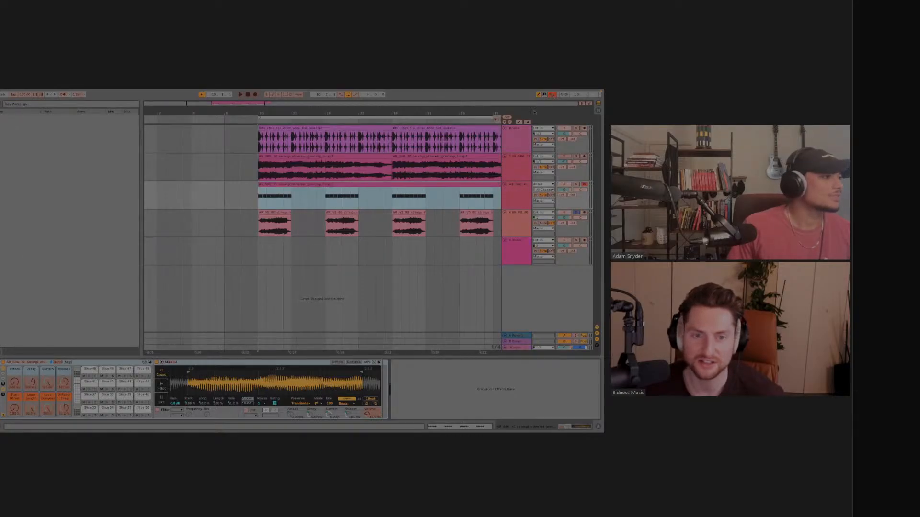
pyautogui.click(274, 197)
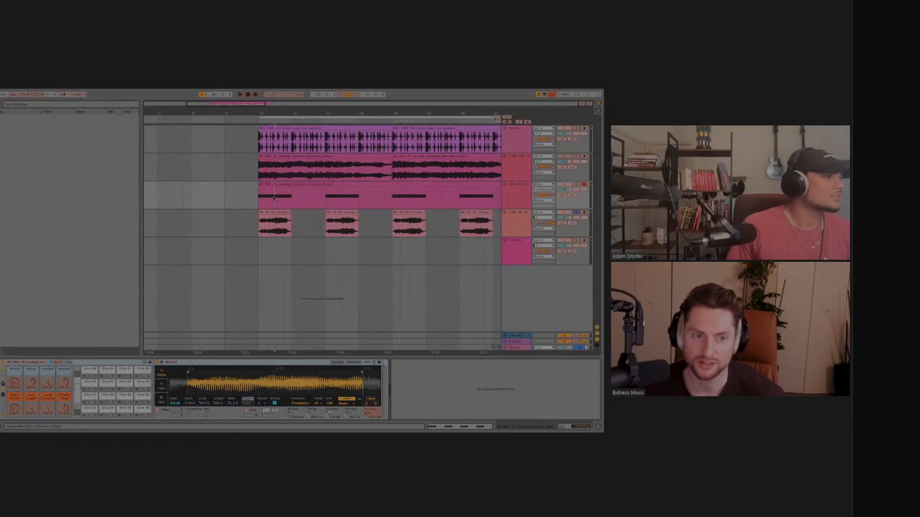
pyautogui.click(253, 199)
pyautogui.hotkey('ctrl', 'k')
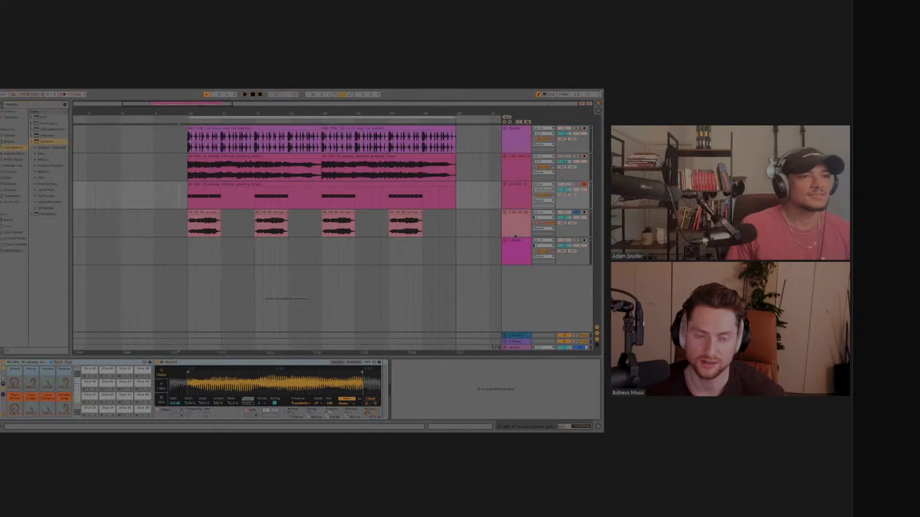
# Unsolo the fourth track and play its strings clips together with the drums and the sliced strings pattern.
pyautogui.click(303, 184)
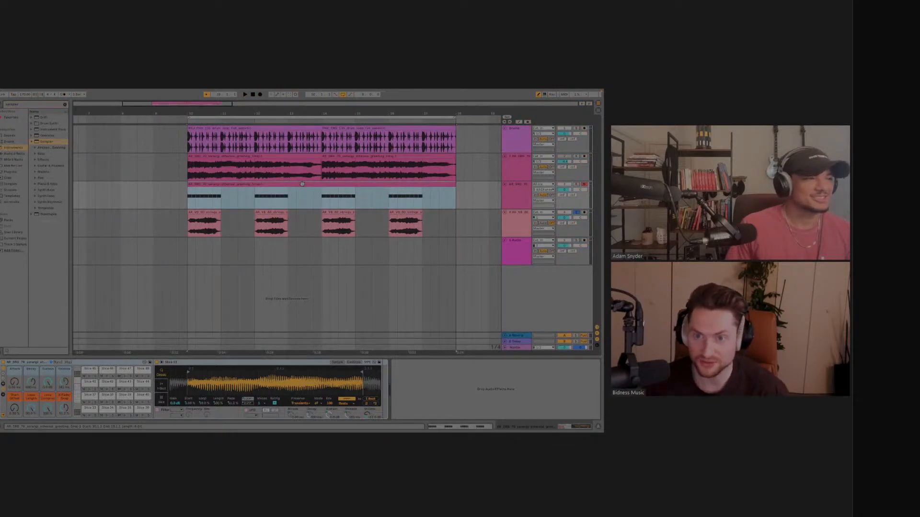
pyautogui.click(576, 212)
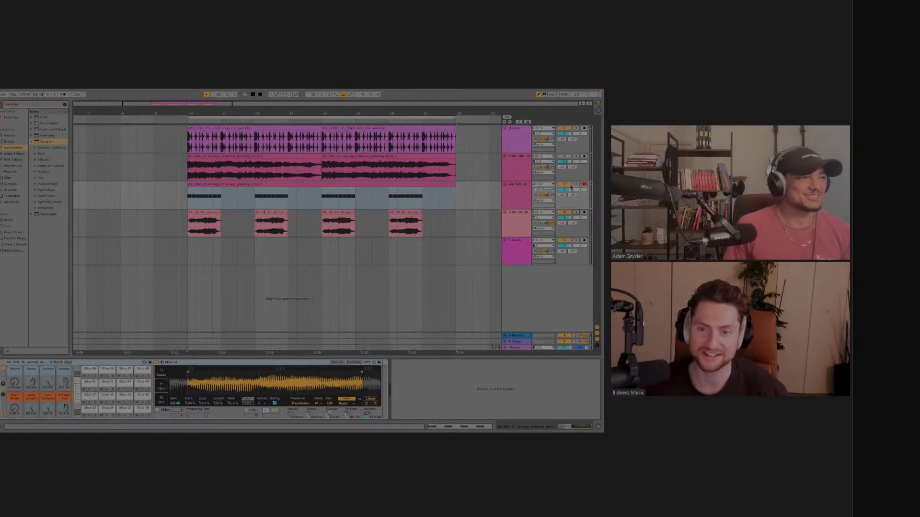
pyautogui.press('space')
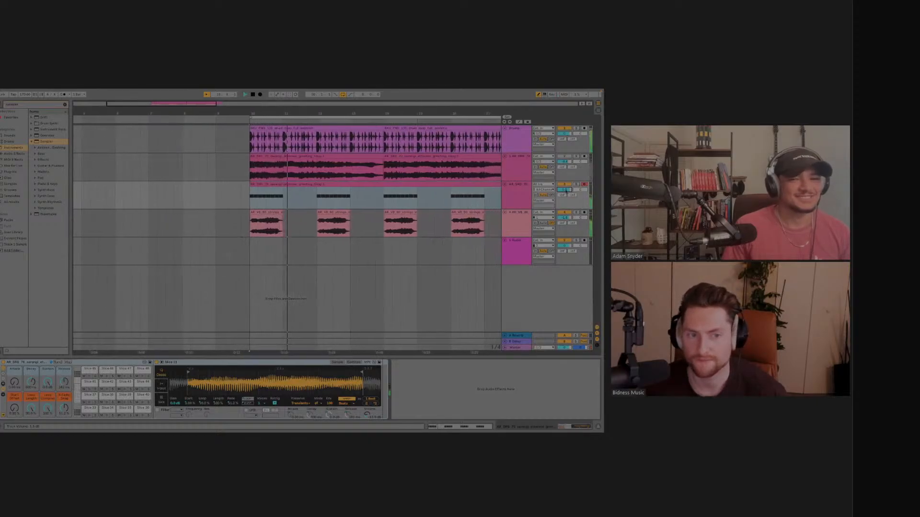
# Move the four one-bar strings clips one bar later into the gaps between the sliced runs and play the arrangement.
pyautogui.click(139, 247)
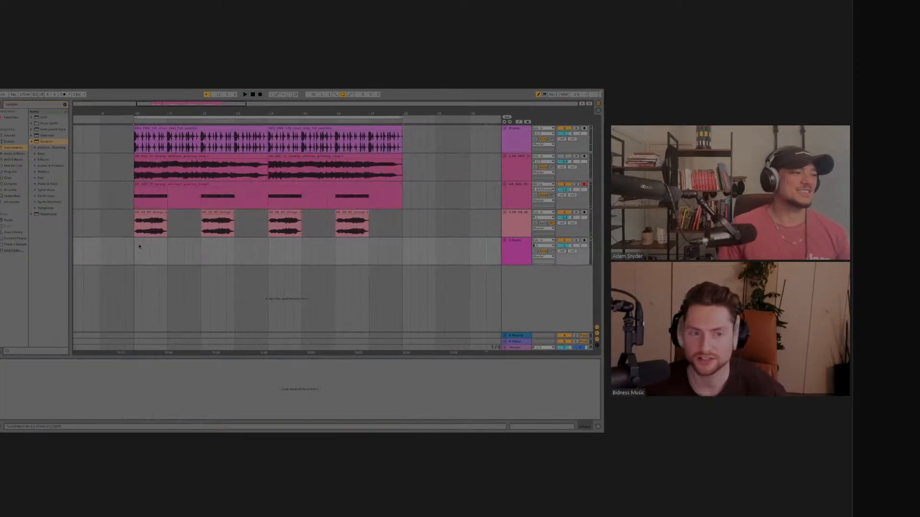
pyautogui.moveTo(126, 245); pyautogui.dragTo(369, 216)
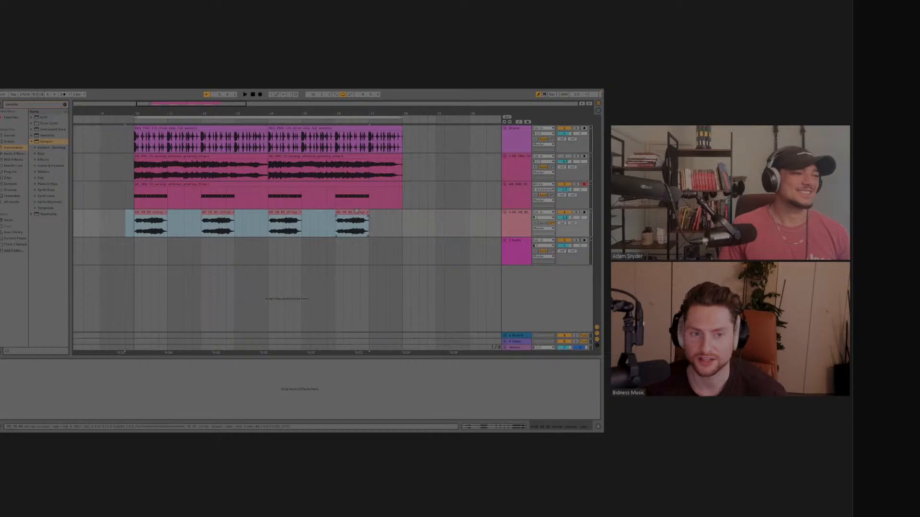
pyautogui.click(356, 211)
pyautogui.moveTo(102, 227); pyautogui.dragTo(376, 241)
pyautogui.moveTo(359, 212); pyautogui.dragTo(391, 219)
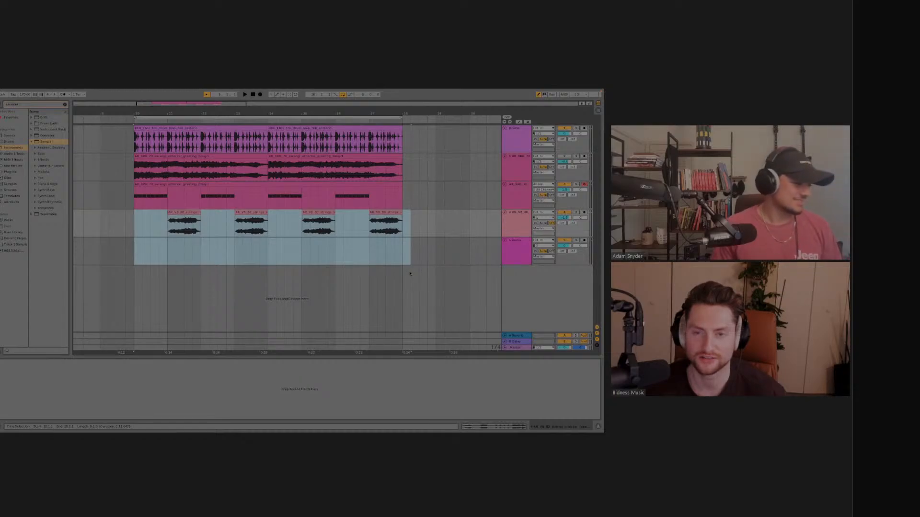
pyautogui.press('space')
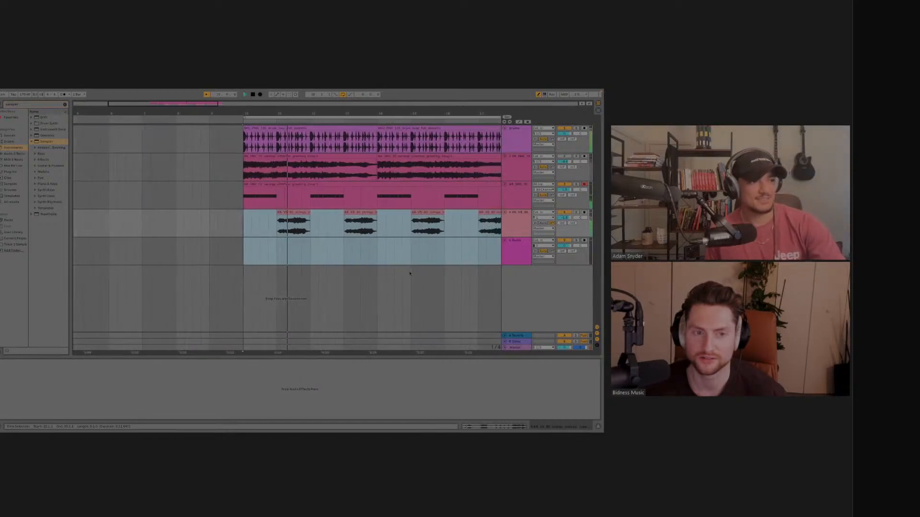
# Swap the alternation by moving the sliced strings MIDI clip one bar later to bar 11 and the four one-bar strings clips one bar earlier.
pyautogui.press('space')
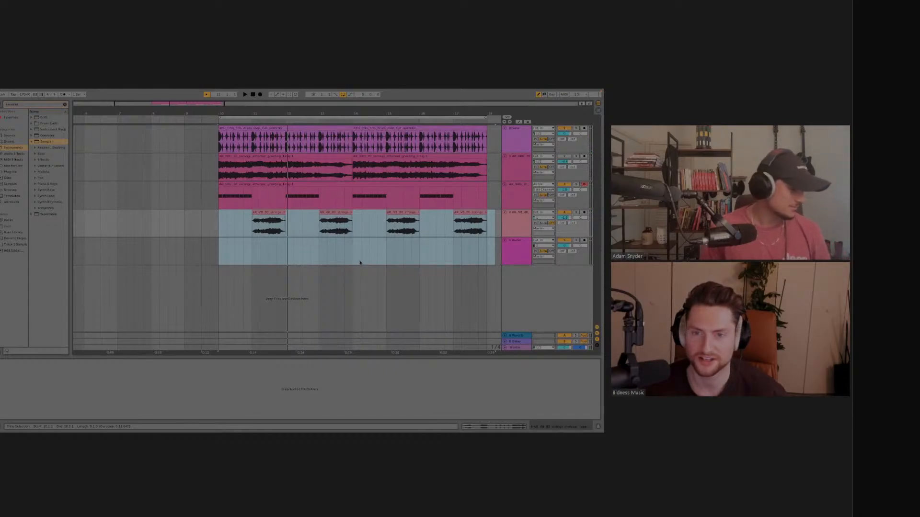
pyautogui.hscroll(2, 291, 248)
pyautogui.hscroll(1, 293, 248)
pyautogui.click(289, 248)
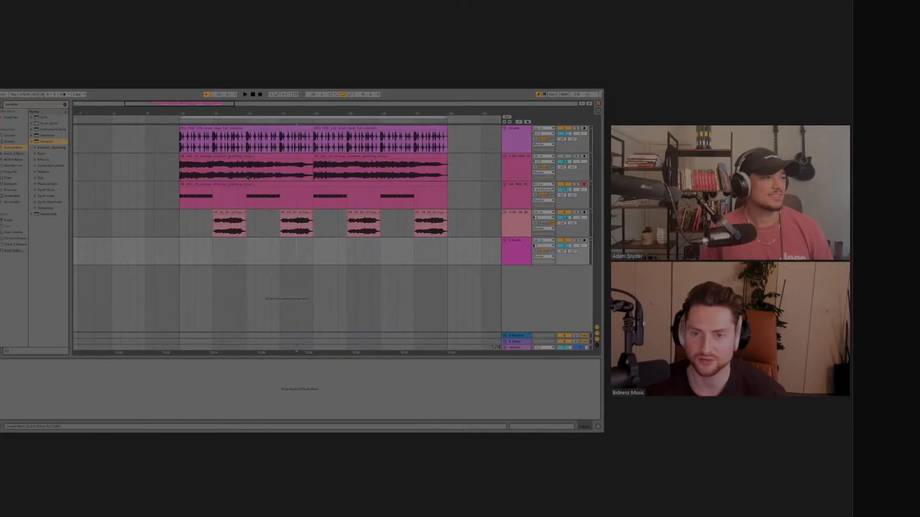
pyautogui.moveTo(257, 186); pyautogui.dragTo(293, 191)
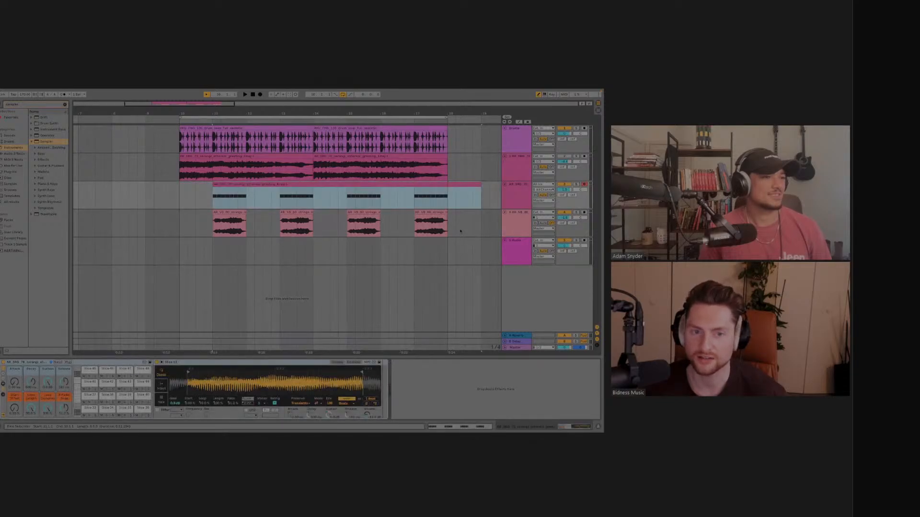
pyautogui.moveTo(460, 232); pyautogui.dragTo(195, 252)
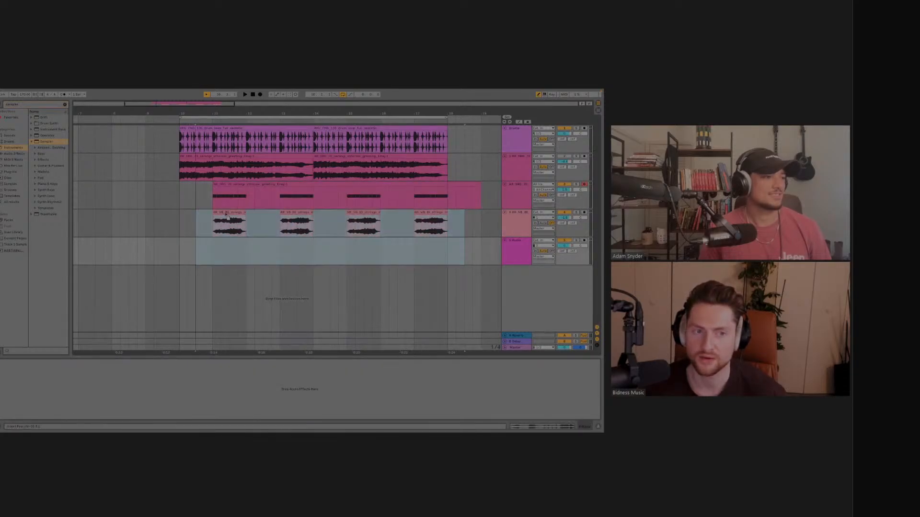
pyautogui.moveTo(228, 217); pyautogui.dragTo(194, 217)
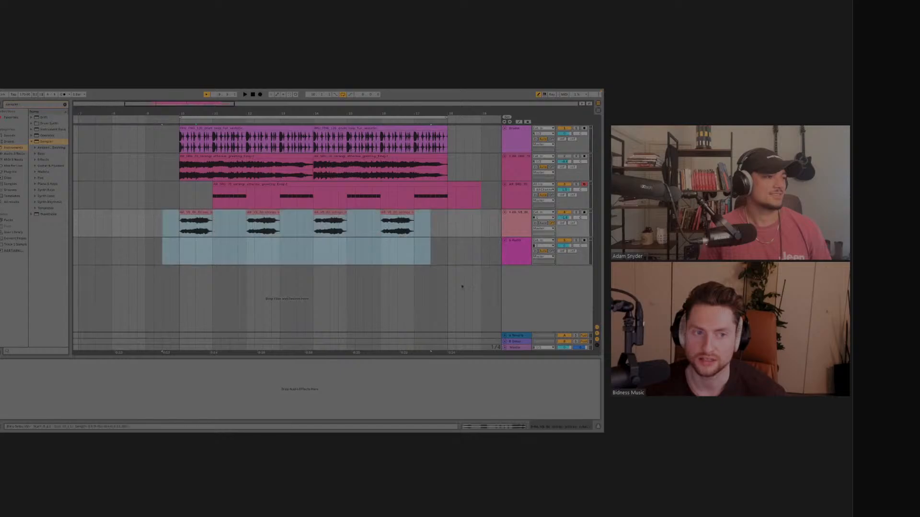
# Delete the part of the sliced strings MIDI clip that extends past the end of the drums at bar 18.
pyautogui.click(460, 260)
pyautogui.moveTo(488, 194); pyautogui.dragTo(455, 196)
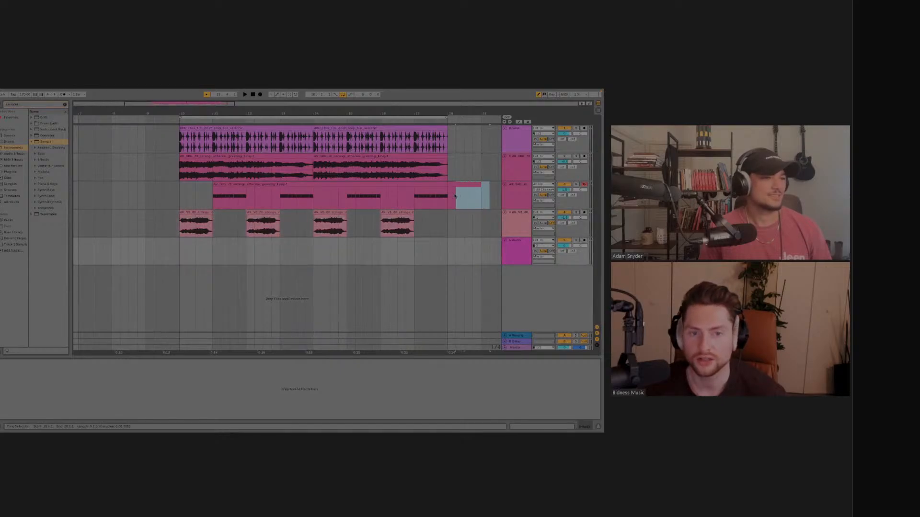
pyautogui.click(281, 243)
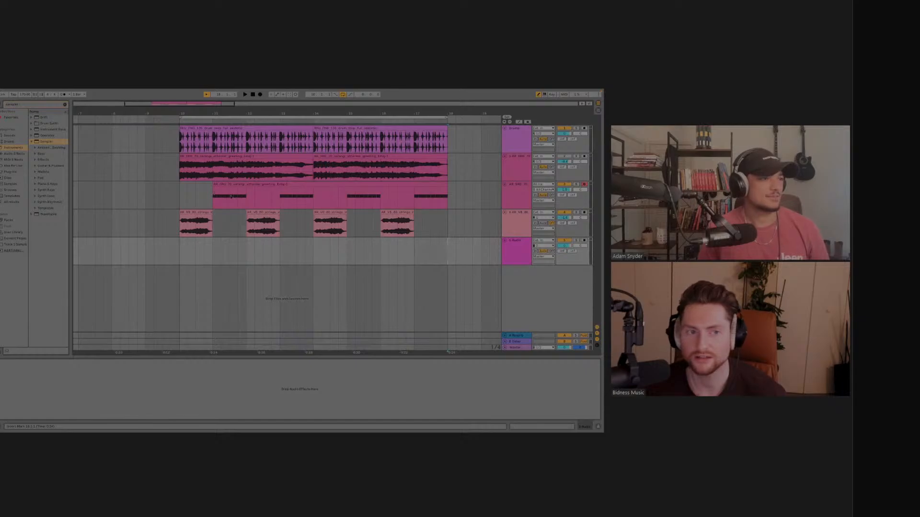
# Examine the MIDI notes of the sliced strings clip and return to its instrument devices.
pyautogui.click(231, 196)
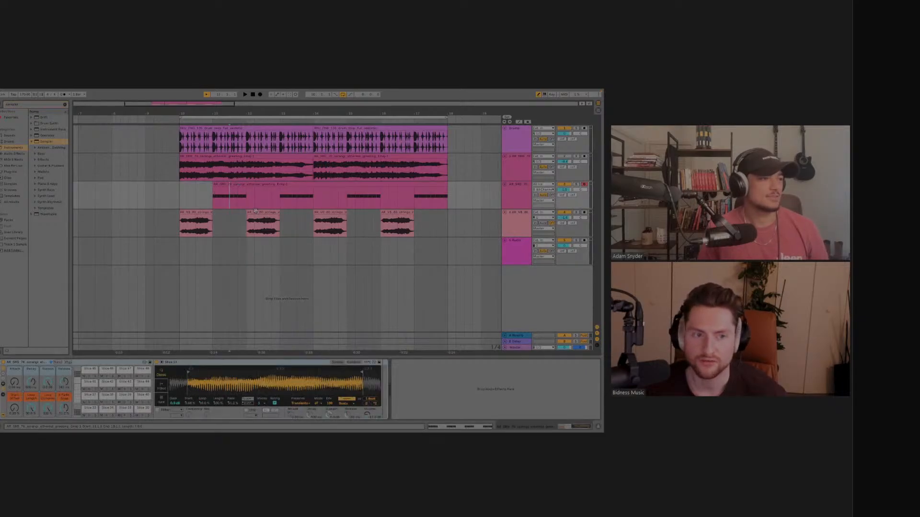
pyautogui.click(471, 427)
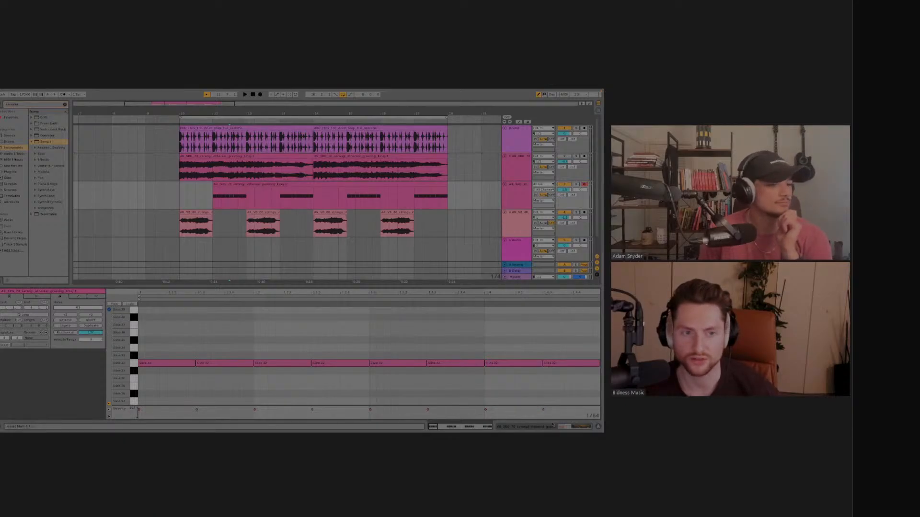
pyautogui.hotkey('shift', 'Tab')
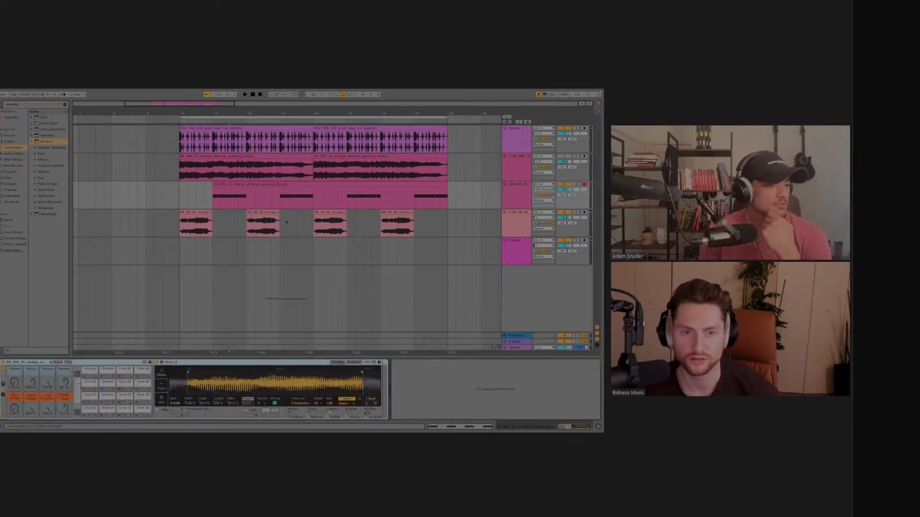
# Select the sliced strings clip and search the plug-ins for "pitch".
pyautogui.click(285, 185)
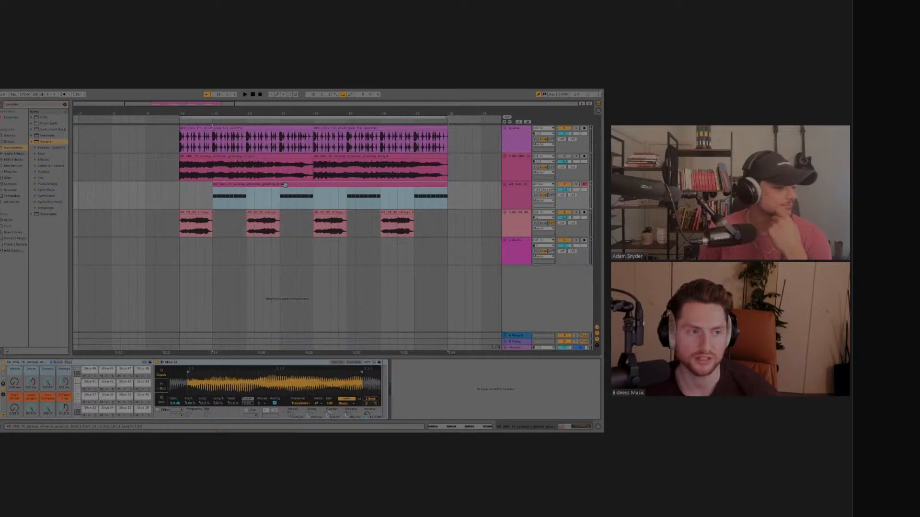
pyautogui.click(11, 171)
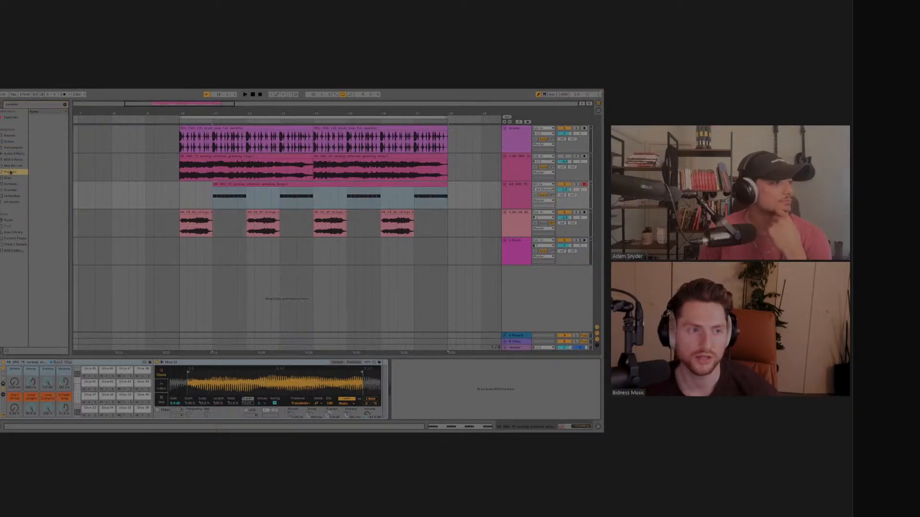
pyautogui.click(65, 105)
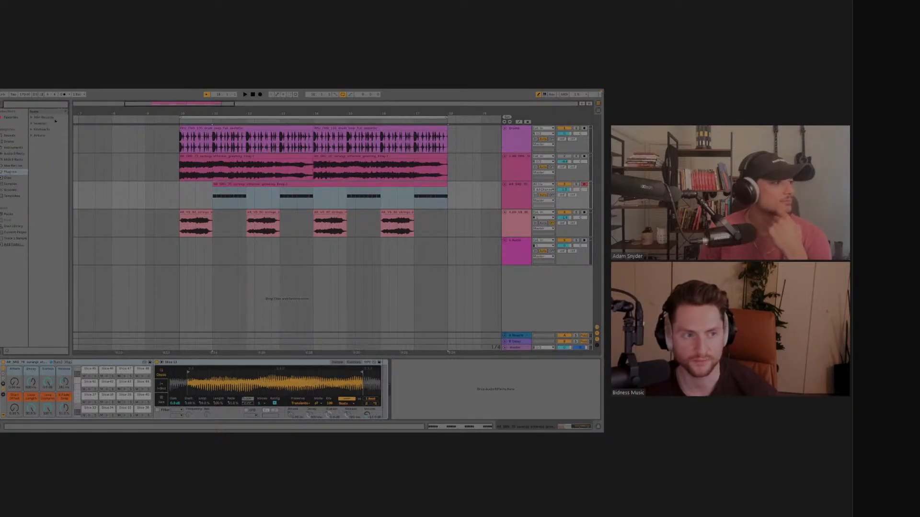
pyautogui.click(32, 111)
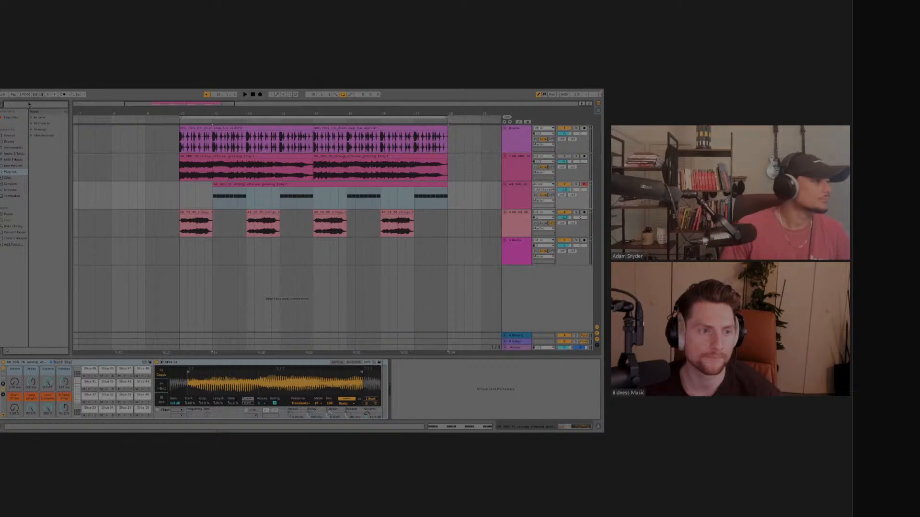
pyautogui.write('pdog')
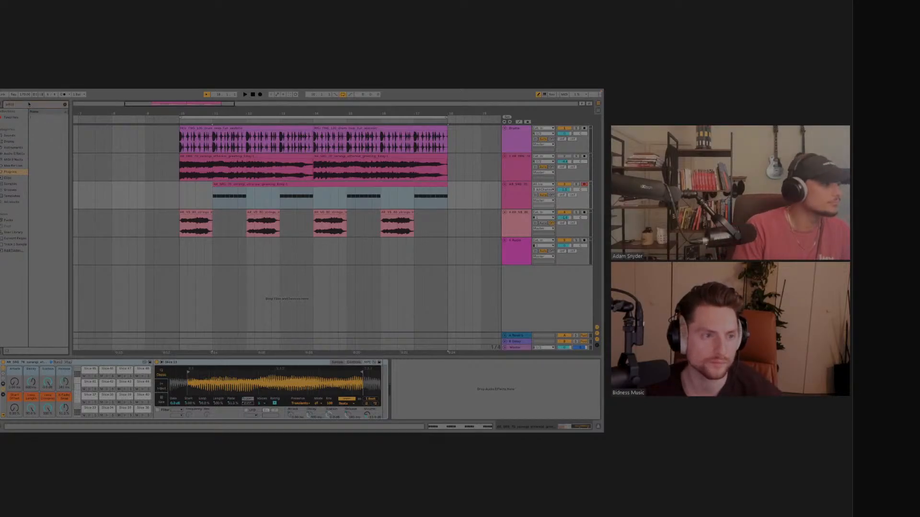
pyautogui.write('in')
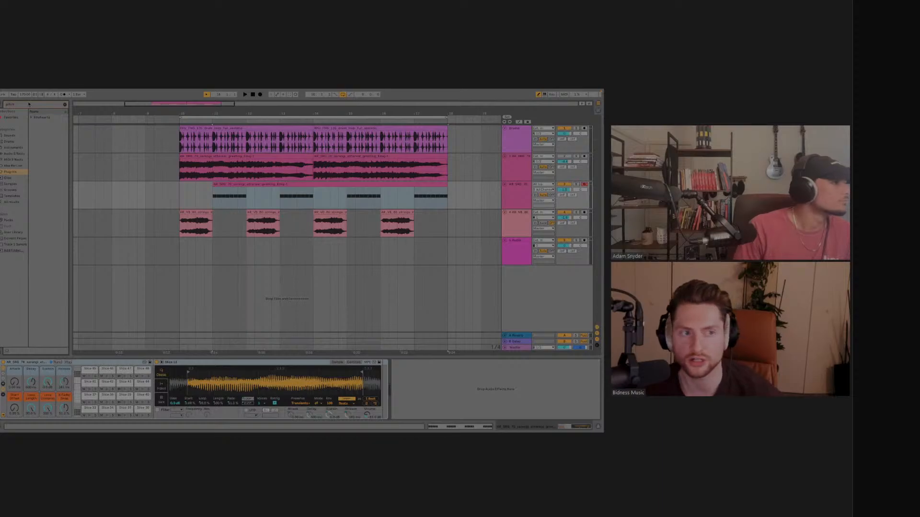
# Add the kHs Pitch Shifter plug-in to the sliced strings track and place its open window beside the clips.
pyautogui.click(32, 118)
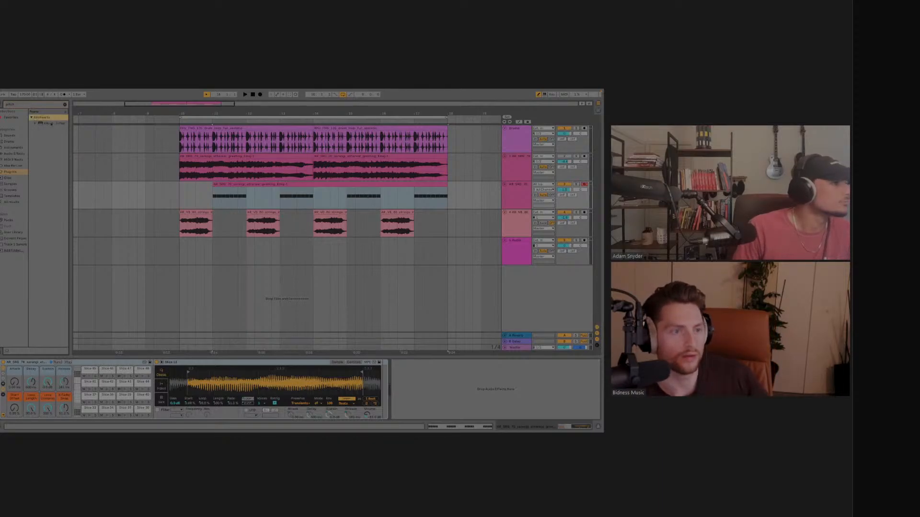
pyautogui.click(51, 123)
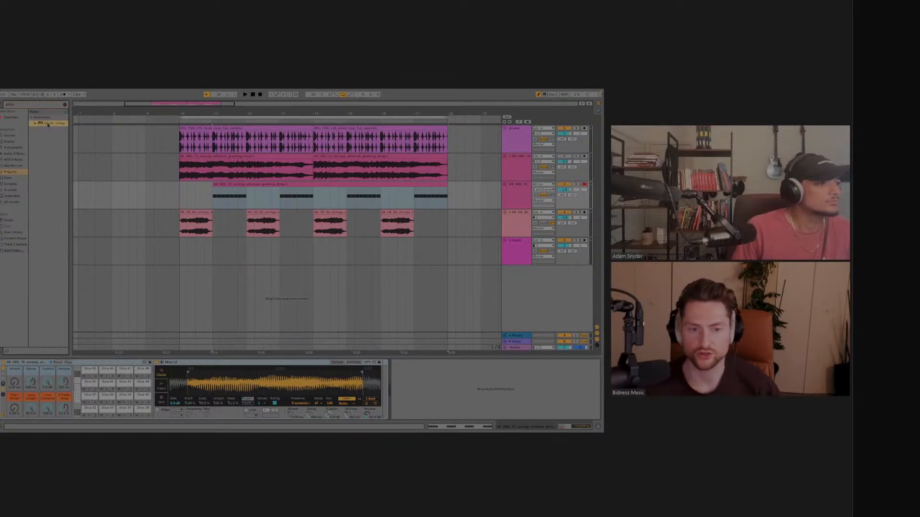
pyautogui.moveTo(51, 124); pyautogui.dragTo(268, 193)
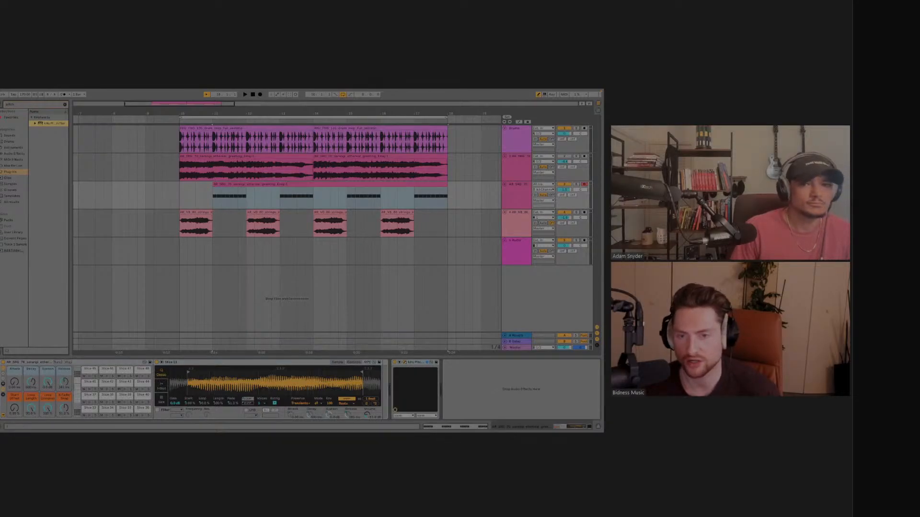
pyautogui.click(405, 363)
pyautogui.moveTo(530, 151); pyautogui.dragTo(96, 194)
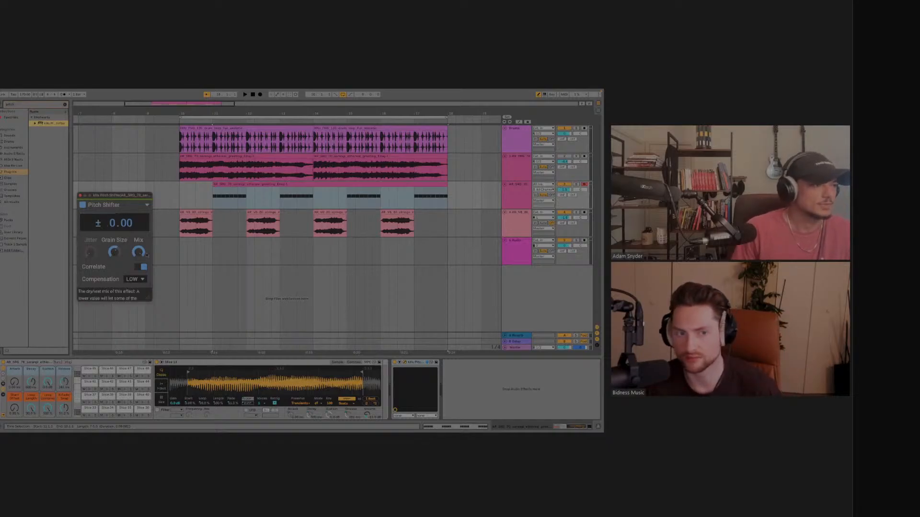
# Play the arrangement from bar 10 and reselect the sliced strings clip.
pyautogui.click(180, 224)
pyautogui.press('space')
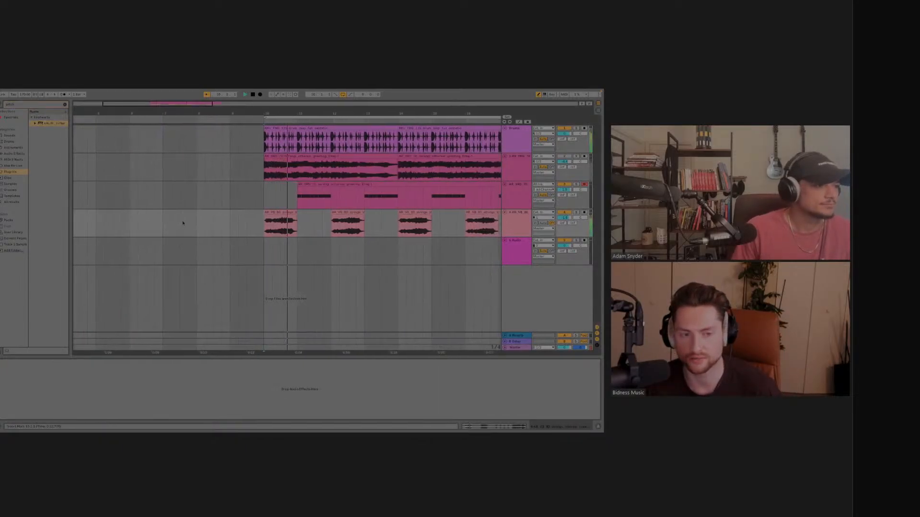
pyautogui.click(314, 183)
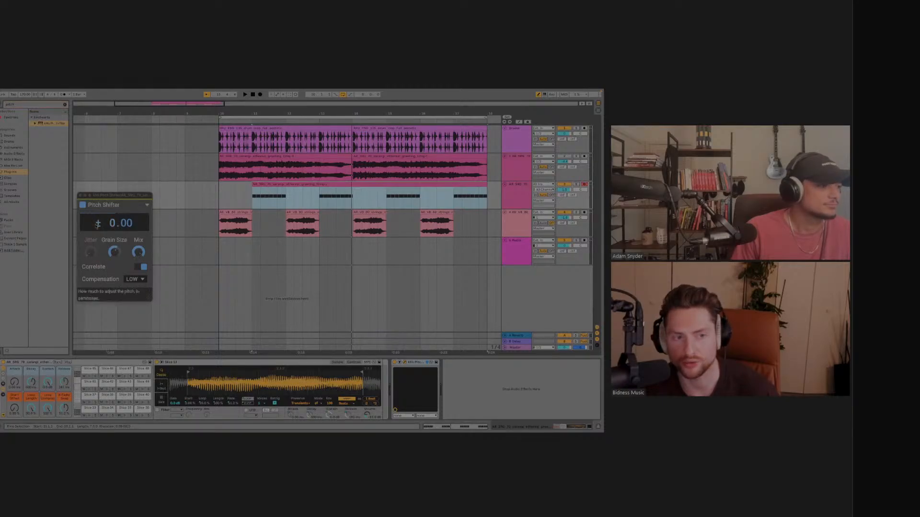
# Try several pitch shifts on the sliced strings during playback and set the Pitch Shifter to +7 semitones.
pyautogui.moveTo(98, 224); pyautogui.dragTo(98, 218)
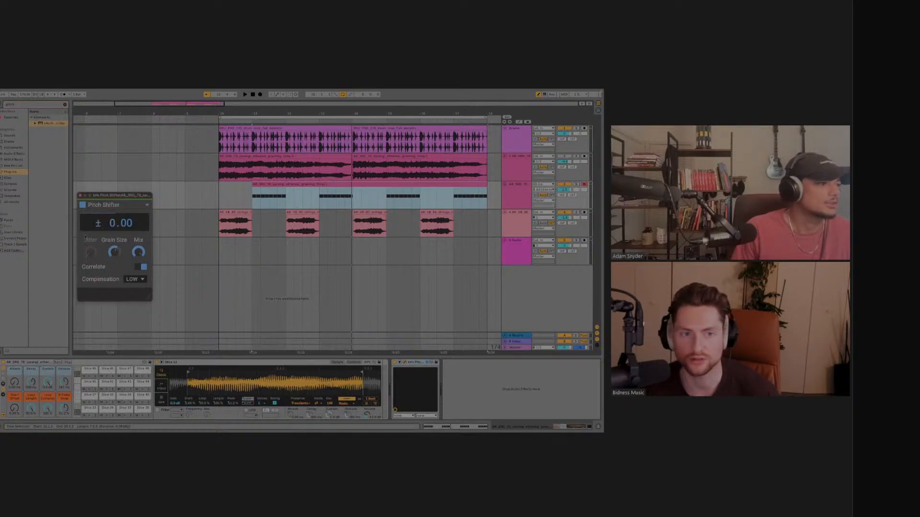
pyautogui.press('space')
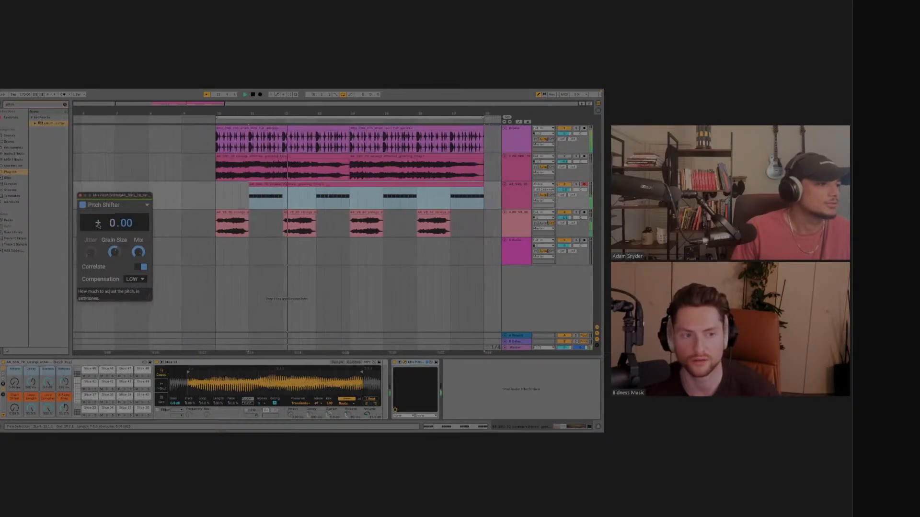
pyautogui.moveTo(98, 225); pyautogui.dragTo(98, 215)
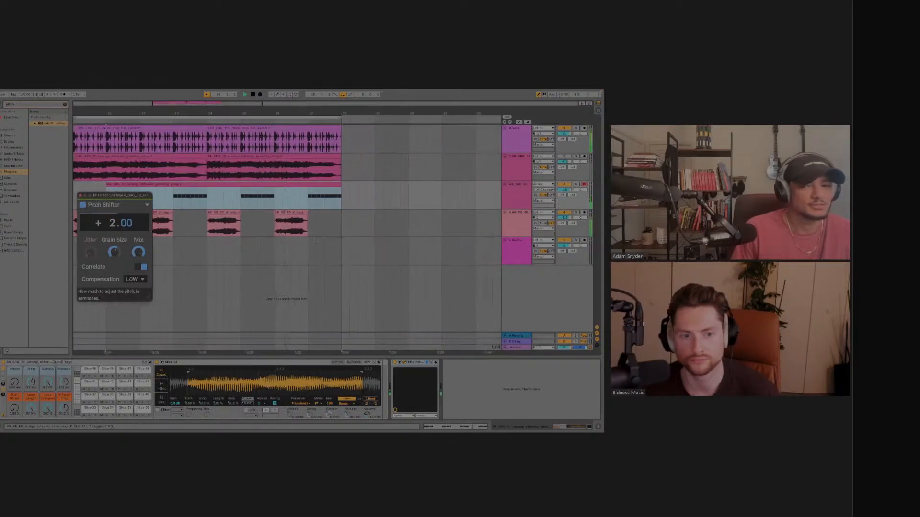
pyautogui.moveTo(99, 223); pyautogui.dragTo(98, 238)
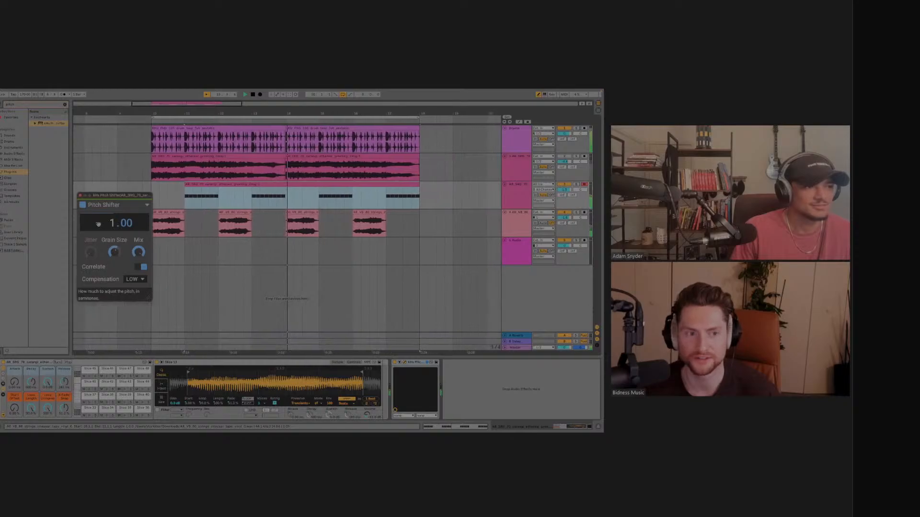
pyautogui.moveTo(98, 226); pyautogui.dragTo(98, 238)
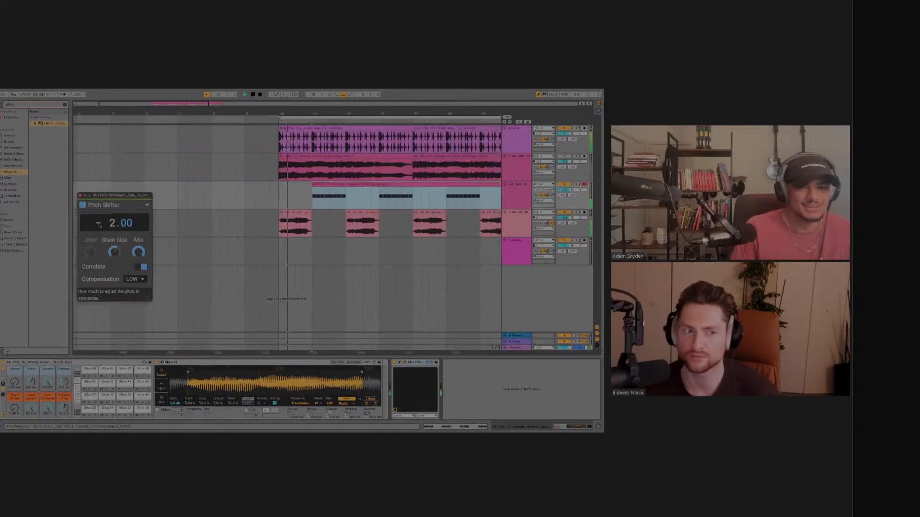
pyautogui.moveTo(99, 223); pyautogui.dragTo(99, 213)
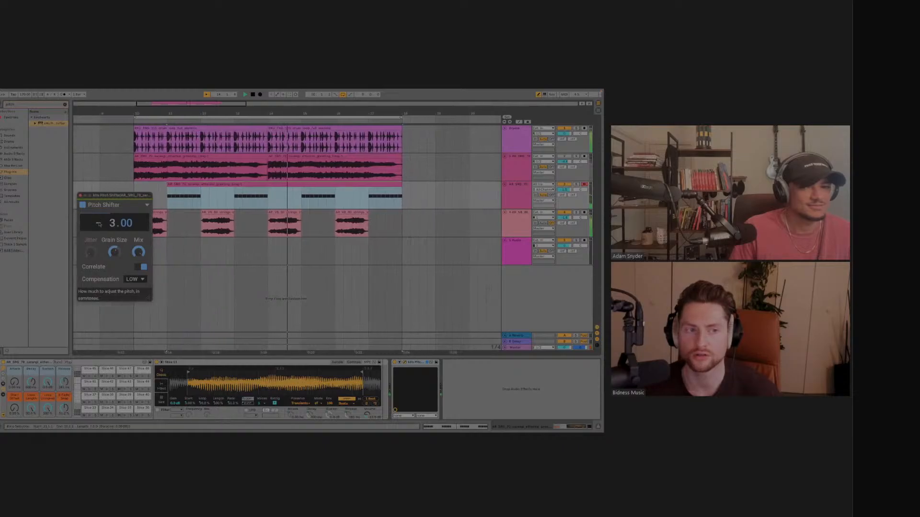
pyautogui.moveTo(99, 222); pyautogui.dragTo(99, 218)
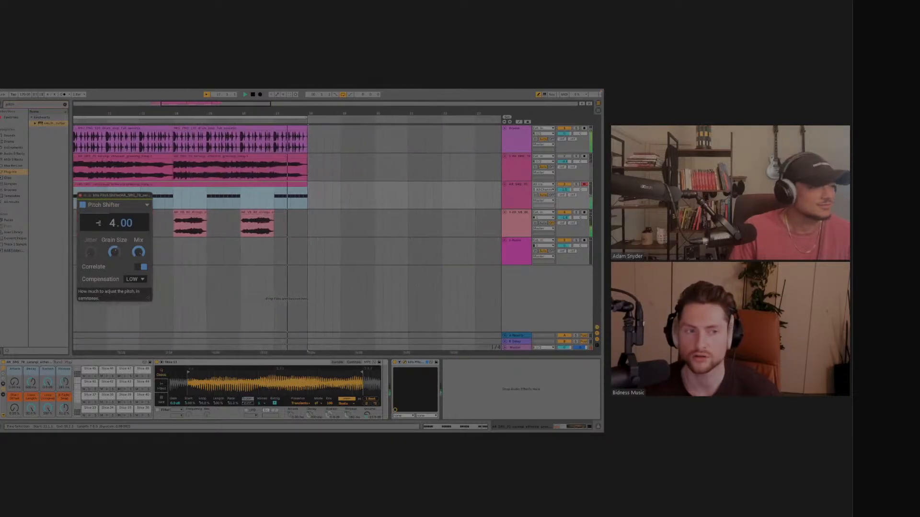
pyautogui.moveTo(99, 223); pyautogui.dragTo(98, 218)
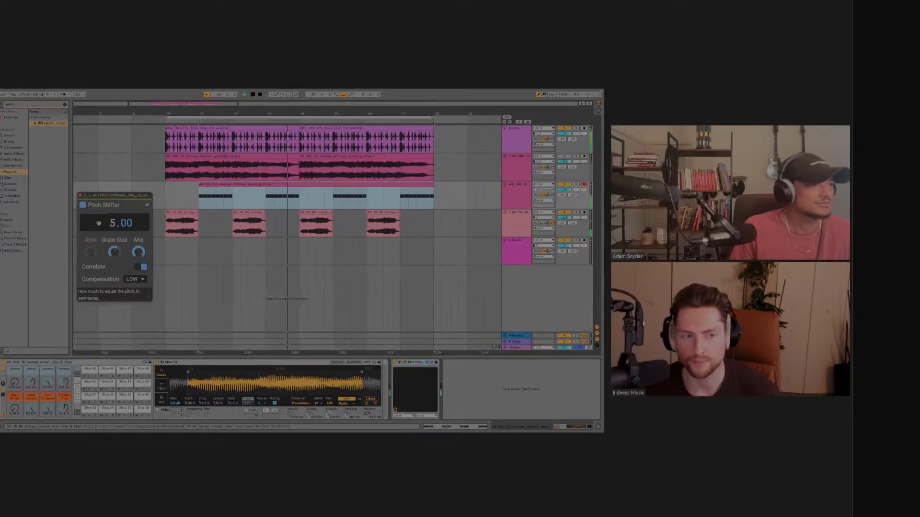
pyautogui.moveTo(113, 223)
pyautogui.mouseDown()
pyautogui.moveTo(113, 177)
pyautogui.moveTo(100, 221)
pyautogui.mouseUp()
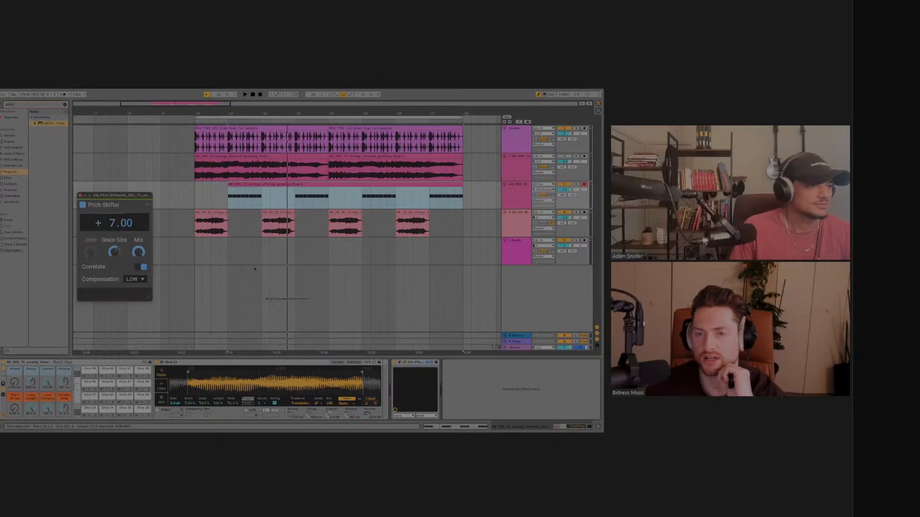
# Close the Pitch Shifter window and move the effect from the sliced strings track to the fourth track with the one-bar strings clips.
pyautogui.click(244, 246)
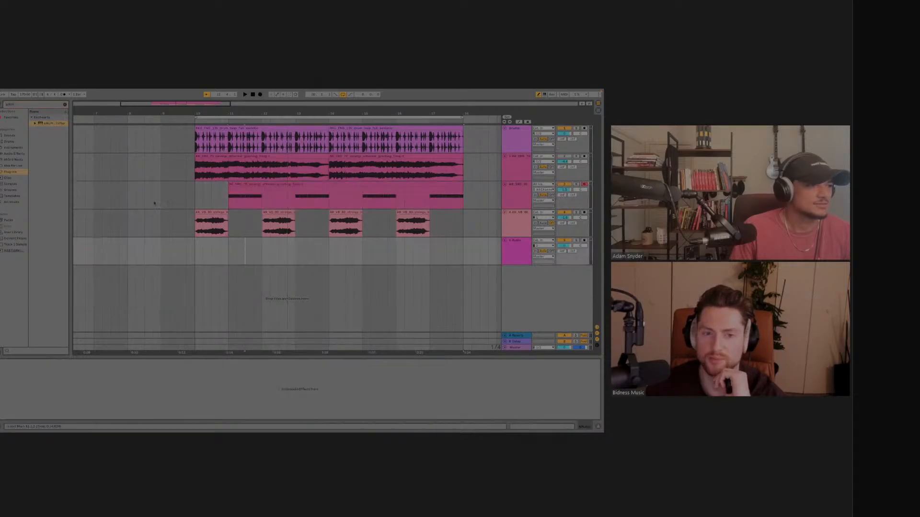
pyautogui.click(229, 197)
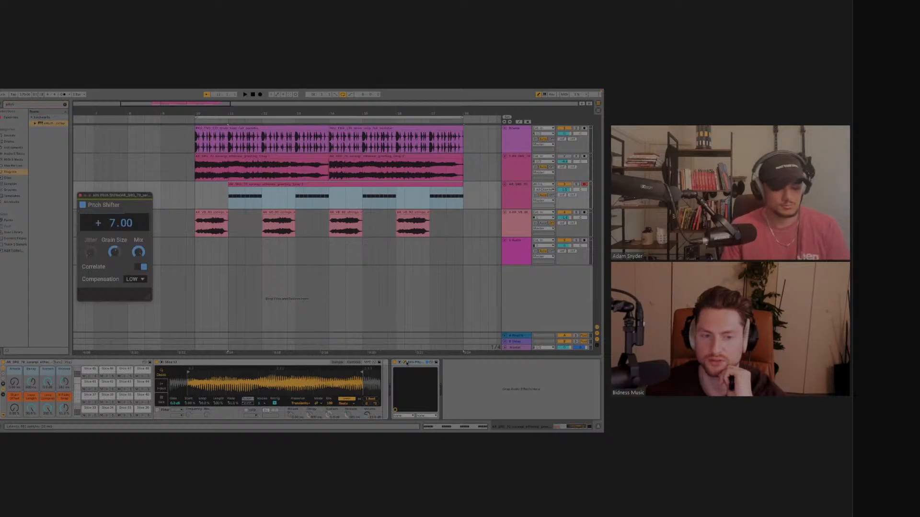
pyautogui.click(407, 363)
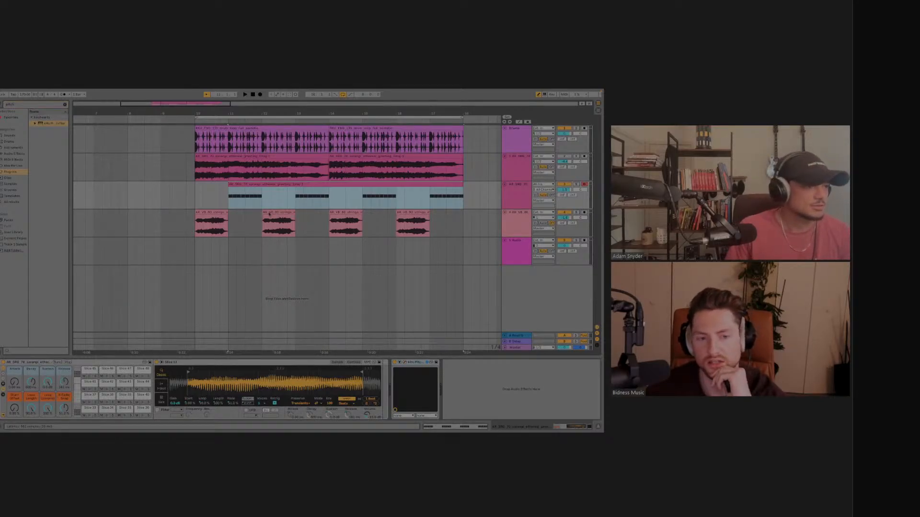
pyautogui.moveTo(417, 364); pyautogui.dragTo(282, 220)
pyautogui.click(302, 192)
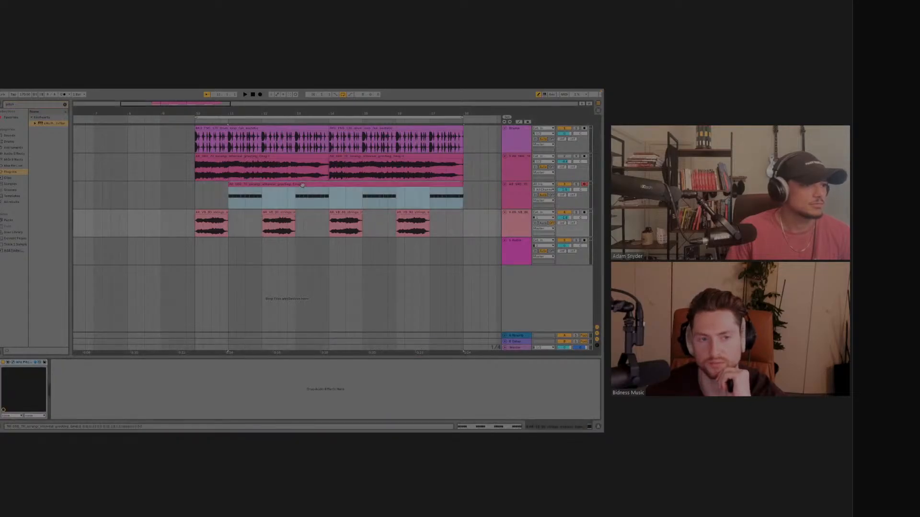
# Open the Pitch Shifter on the one-bar strings track, set the shift to 0 semitones and play the arrangement.
pyautogui.click(291, 215)
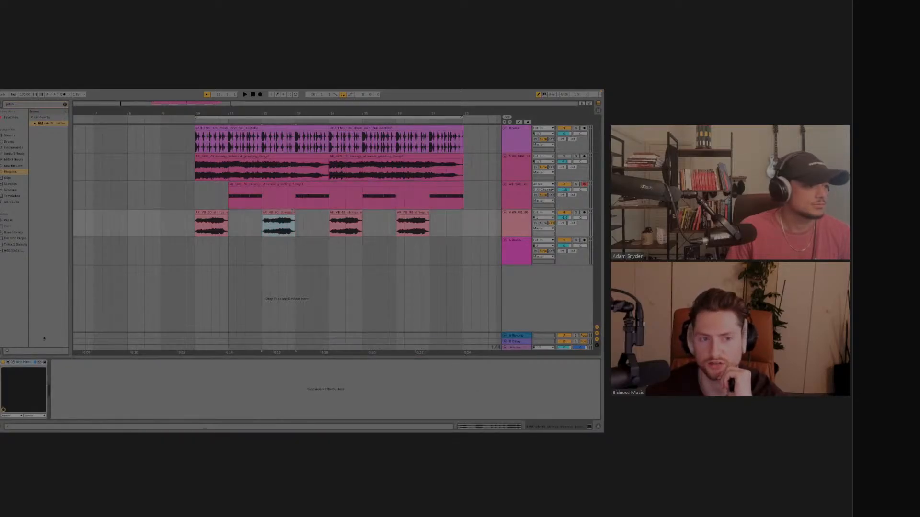
pyautogui.press('space')
pyautogui.click(39, 363)
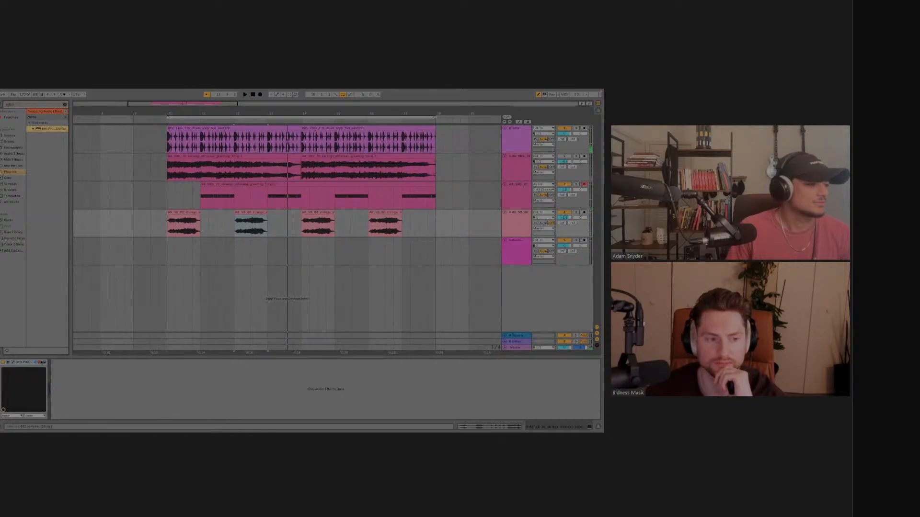
pyautogui.click(40, 363)
pyautogui.click(14, 363)
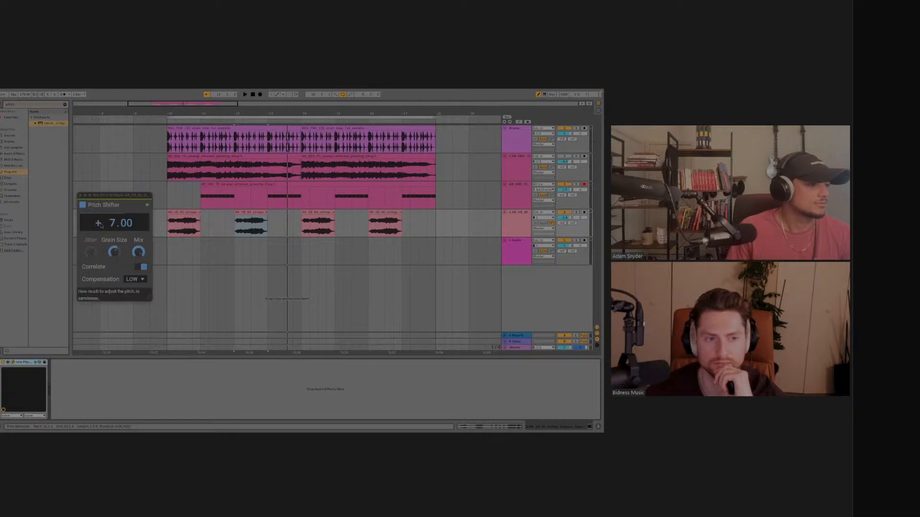
pyautogui.click(101, 226)
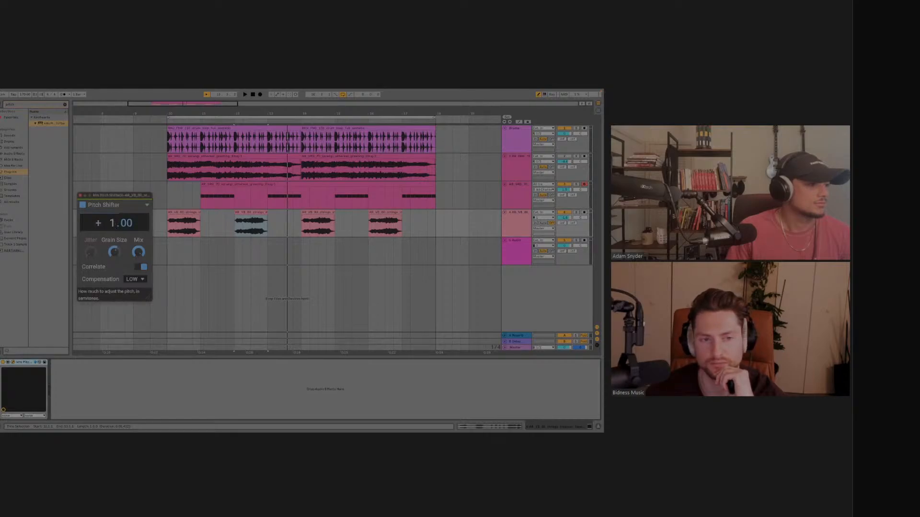
pyautogui.press('space')
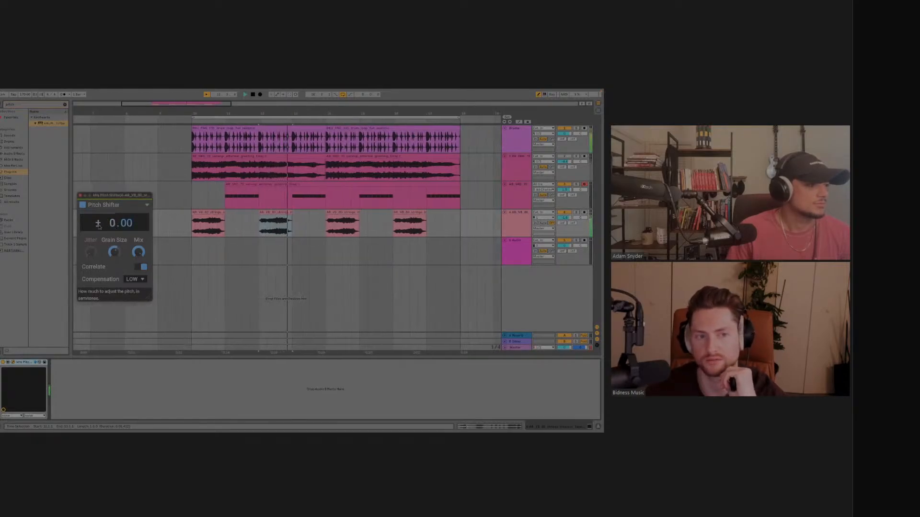
# Try pitch shifts from -1 to -10 semitones on the one-bar strings during playback, ending on -1.
pyautogui.moveTo(98, 226); pyautogui.dragTo(98, 235)
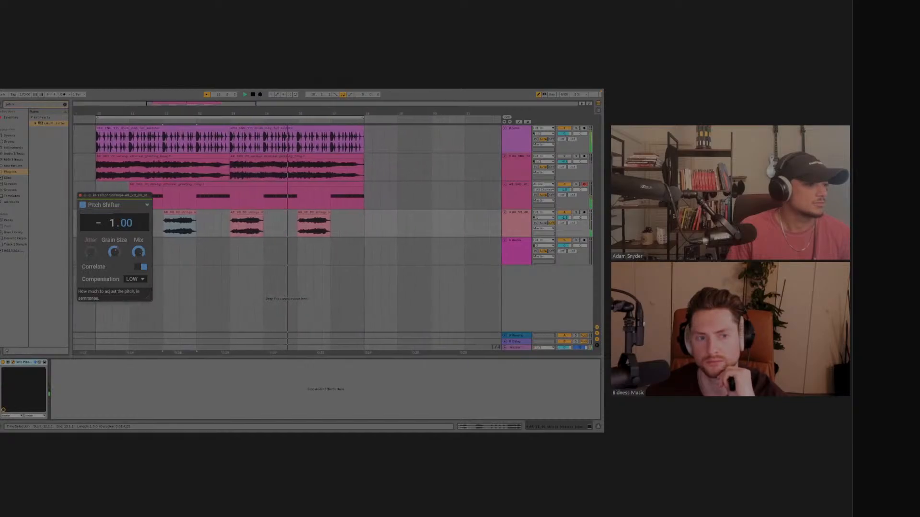
pyautogui.moveTo(98, 226); pyautogui.dragTo(98, 235)
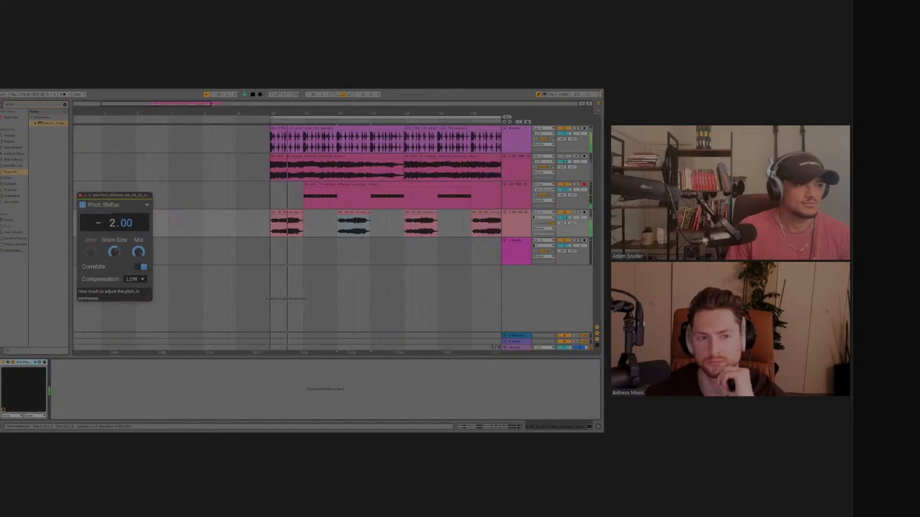
pyautogui.moveTo(113, 223); pyautogui.dragTo(113, 229)
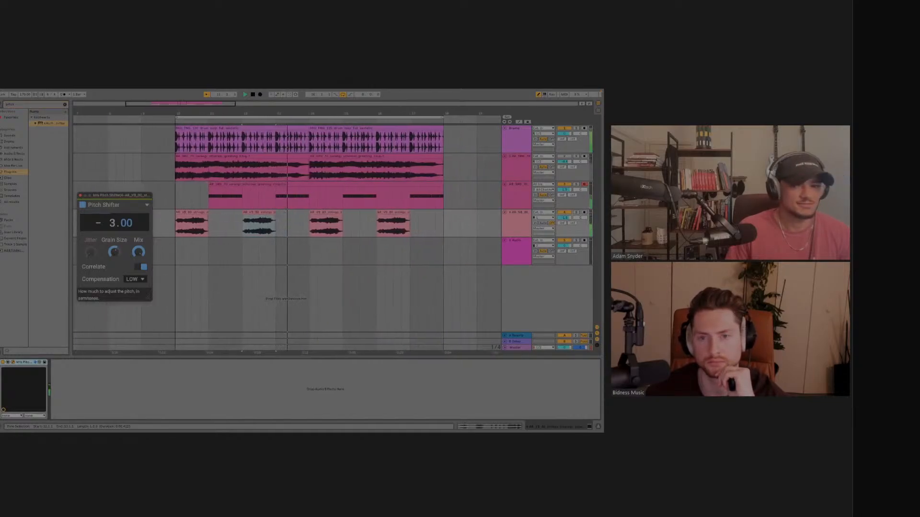
pyautogui.moveTo(114, 223); pyautogui.dragTo(114, 230)
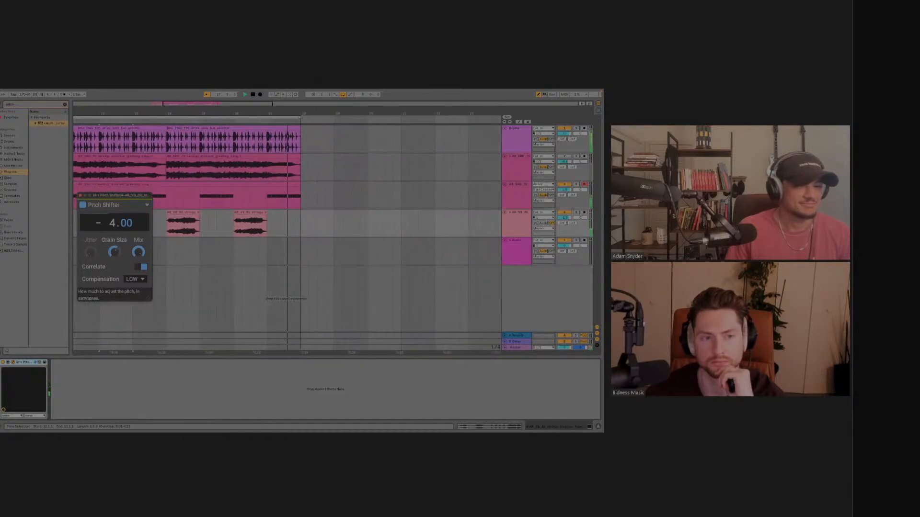
pyautogui.moveTo(114, 224); pyautogui.dragTo(114, 230)
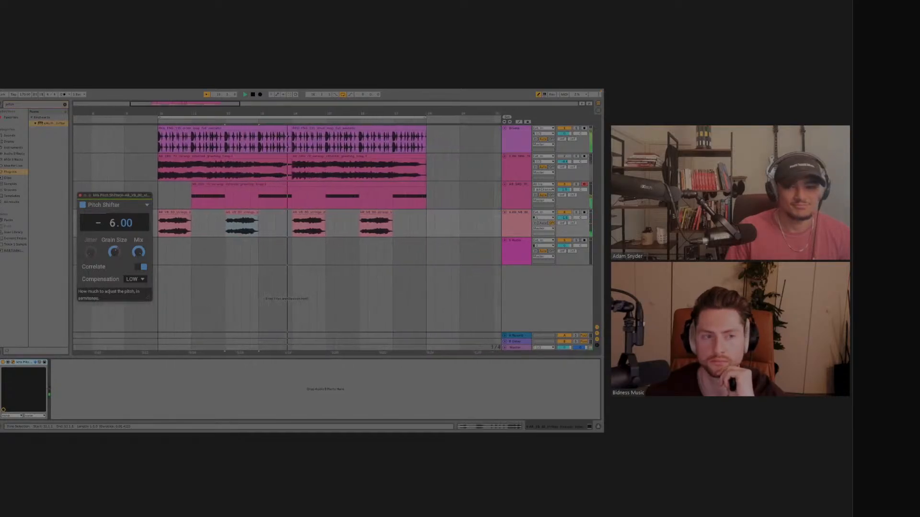
pyautogui.moveTo(114, 223); pyautogui.dragTo(114, 230)
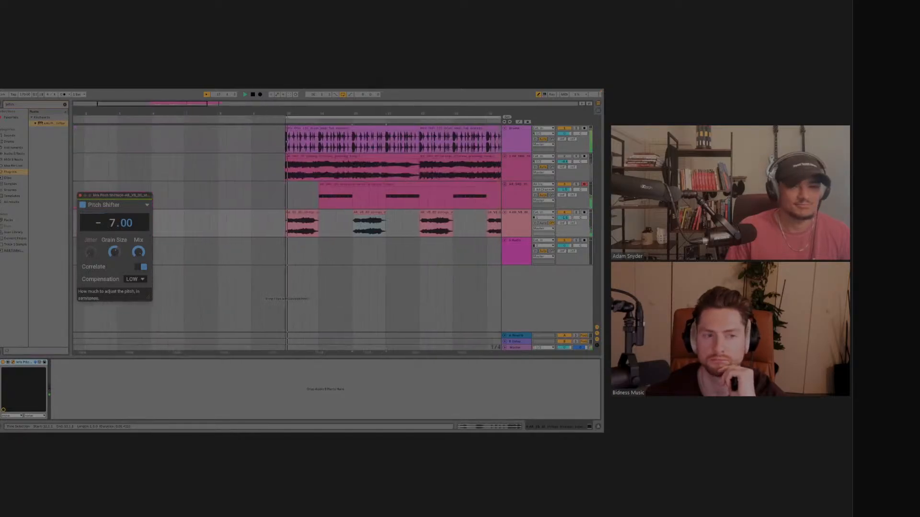
pyautogui.moveTo(114, 223); pyautogui.dragTo(114, 230)
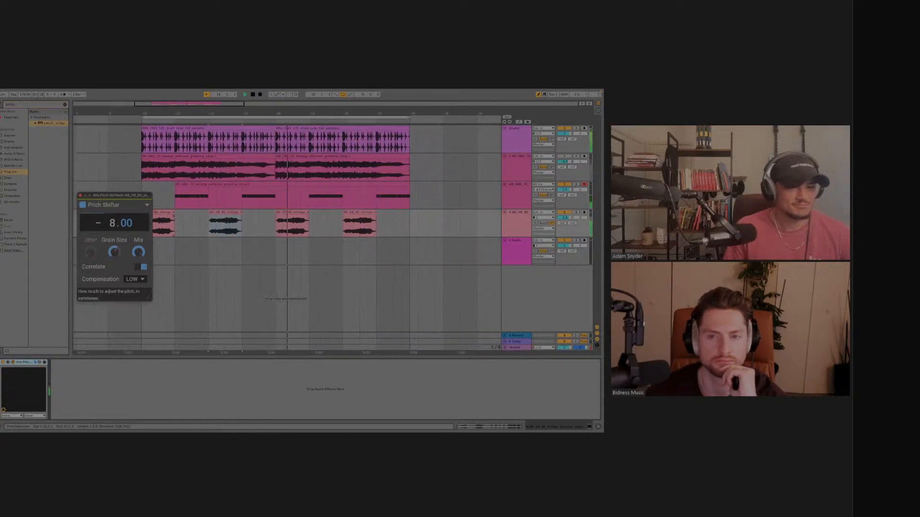
pyautogui.moveTo(114, 224); pyautogui.dragTo(113, 230)
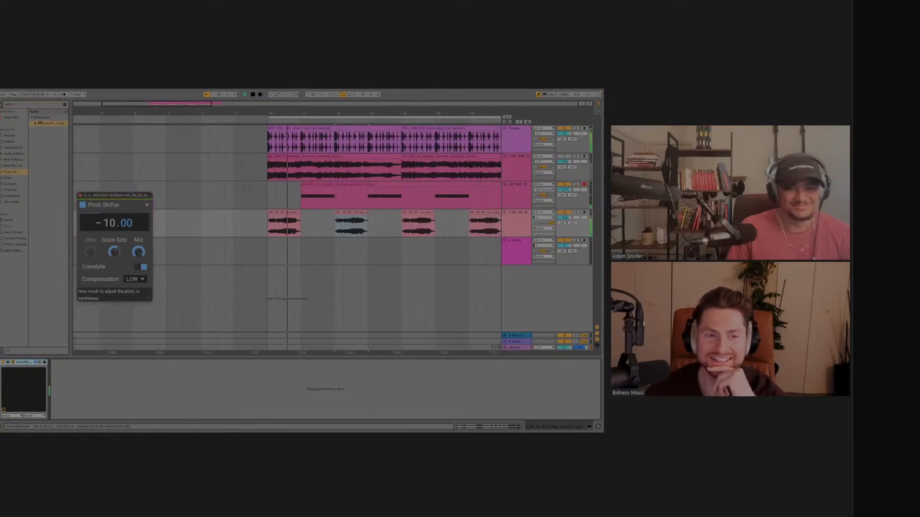
pyautogui.moveTo(113, 224); pyautogui.dragTo(113, 185)
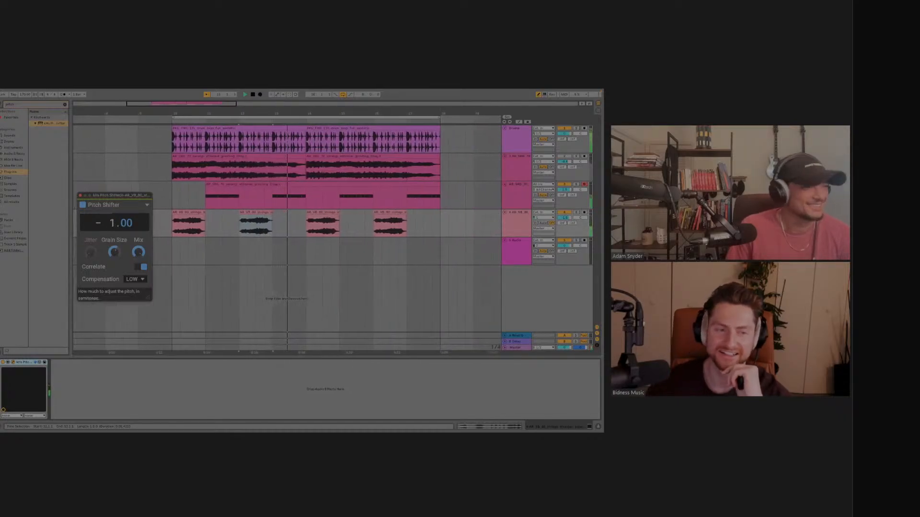
pyautogui.moveTo(100, 227)
pyautogui.mouseDown()
pyautogui.moveTo(100, 211)
pyautogui.moveTo(100, 227)
pyautogui.mouseUp()
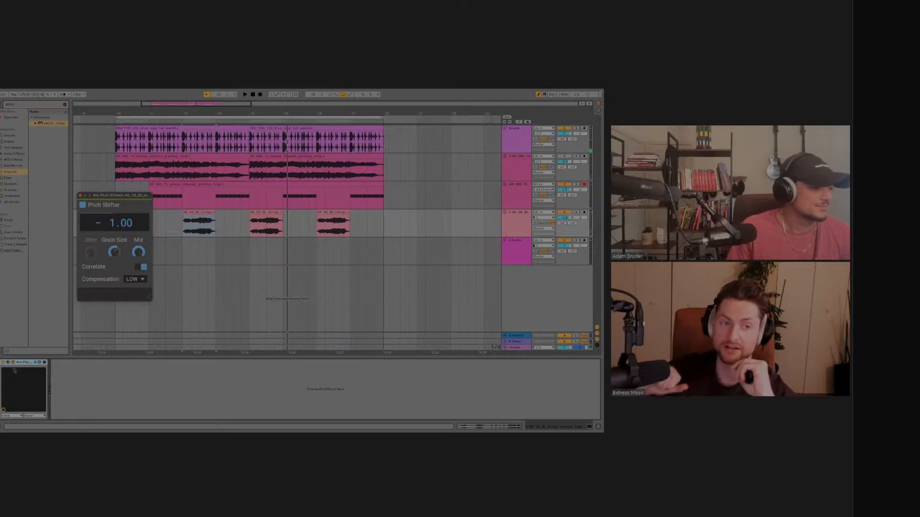
# Delete the Pitch Shifter from the one-bar strings track and clear the clip selection.
pyautogui.press('Delete')
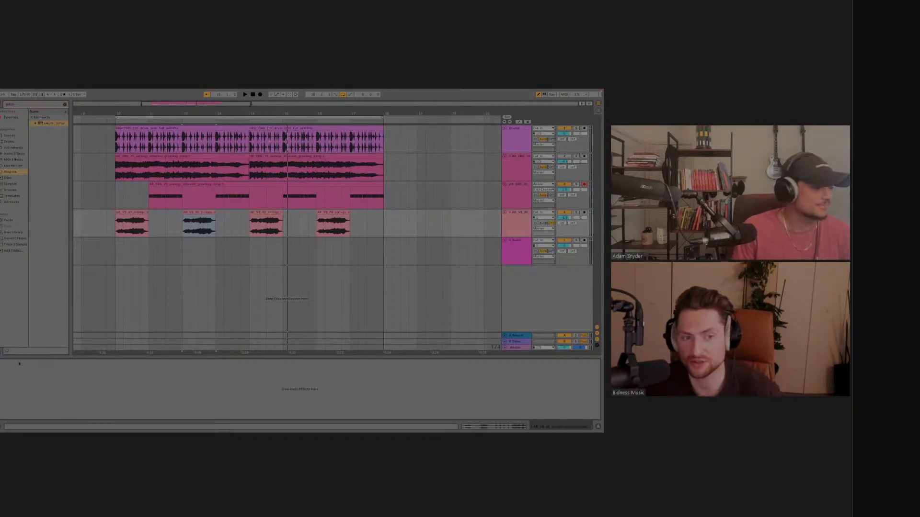
pyautogui.click(91, 139)
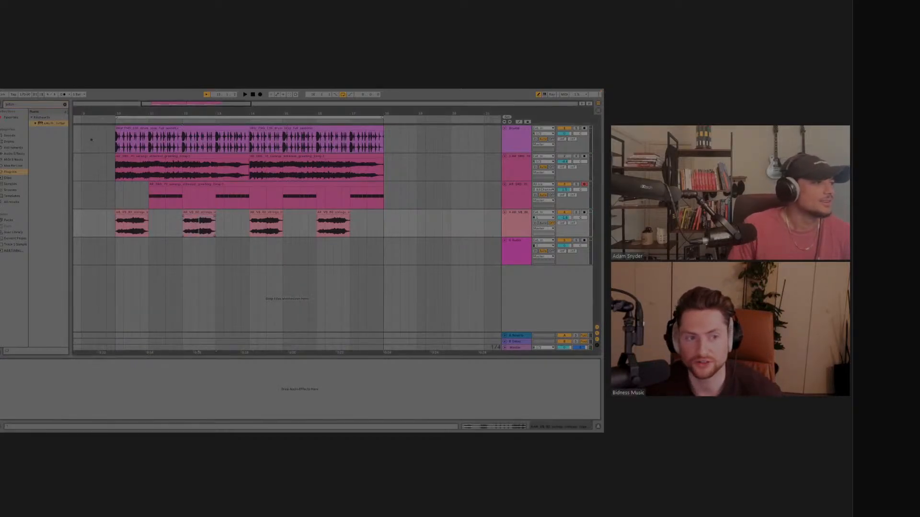
# Look up the Pitch device and its presets among the MIDI effects and play the arrangement.
pyautogui.click(16, 159)
pyautogui.click(32, 117)
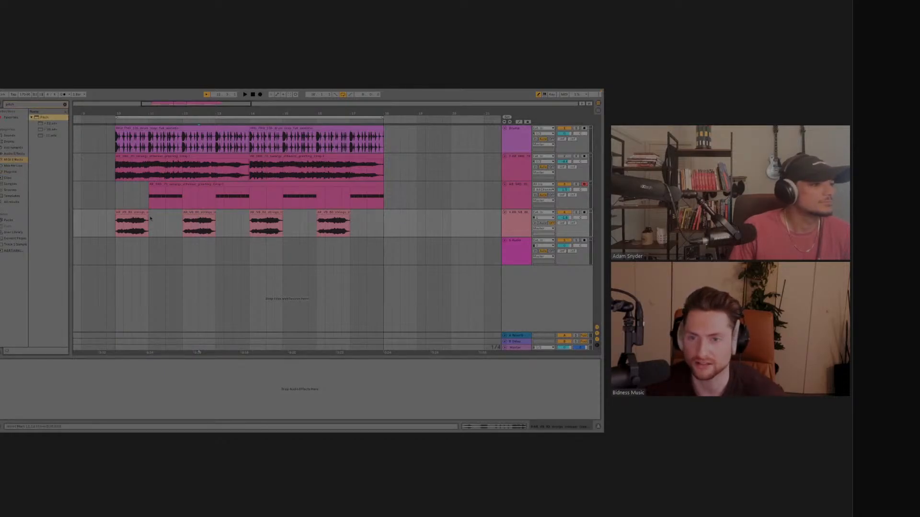
pyautogui.press('space')
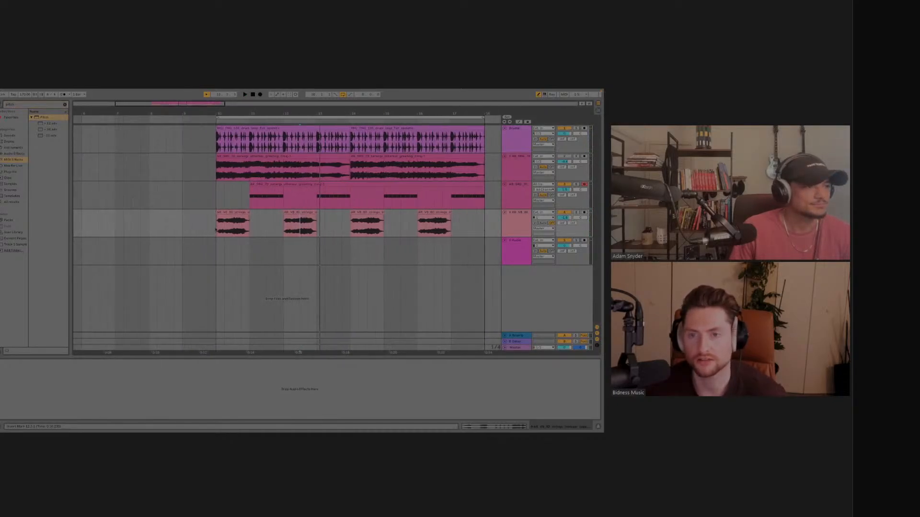
# Open the sliced strings clip in the note editor and examine the order and spacing of its slice notes.
pyautogui.click(260, 184)
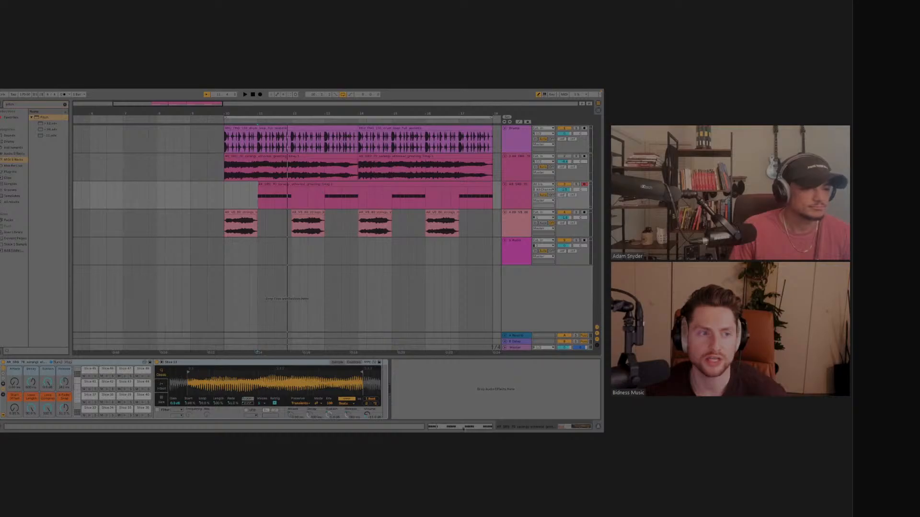
pyautogui.click(463, 428)
pyautogui.hscroll(-4, 363, 363)
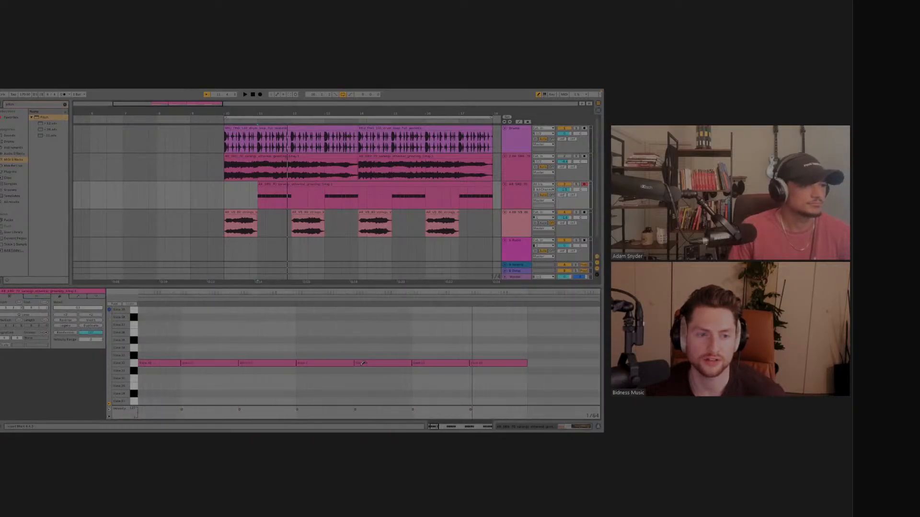
pyautogui.scroll(-5, 361, 365)
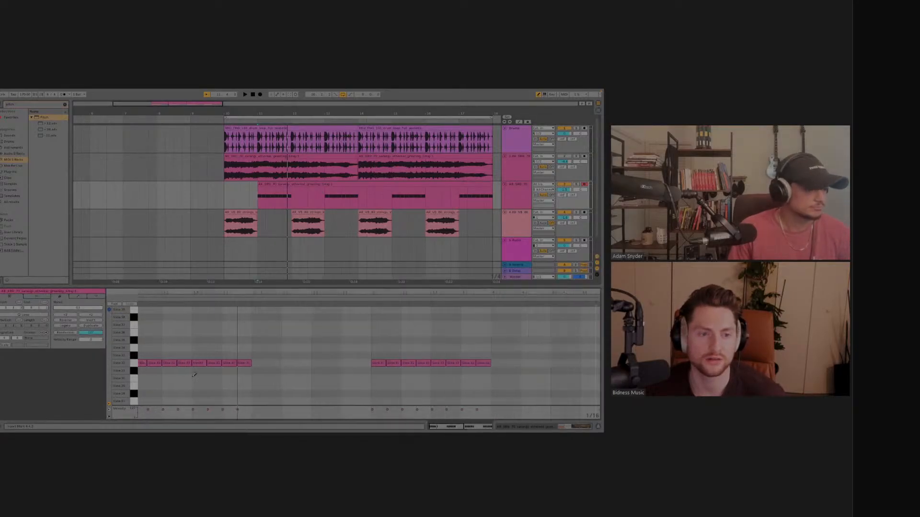
pyautogui.scroll(-3, 194, 374)
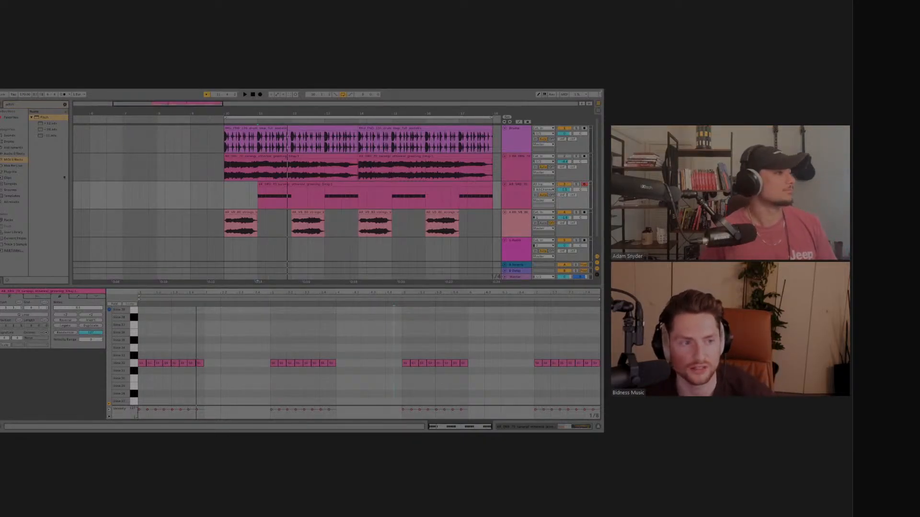
# Search the audio effects for "tune" and add the Tuner to the sliced strings track.
pyautogui.click(66, 105)
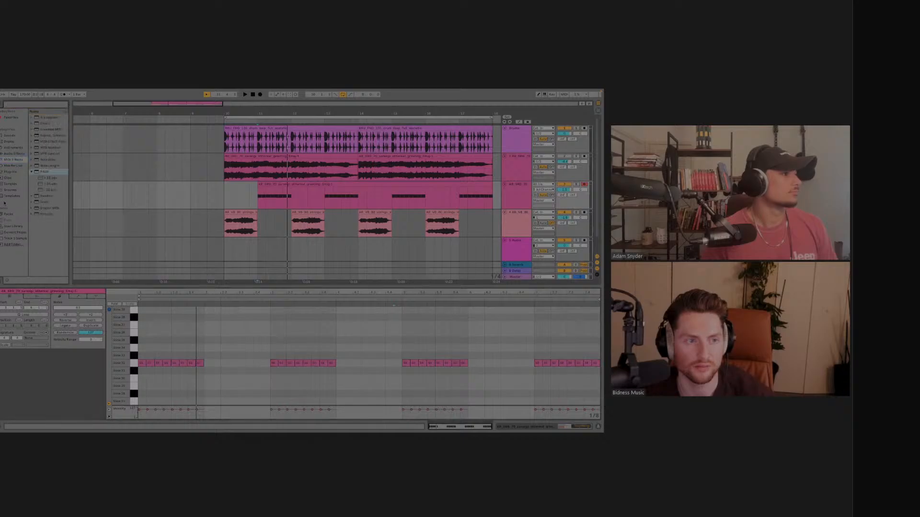
pyautogui.click(14, 154)
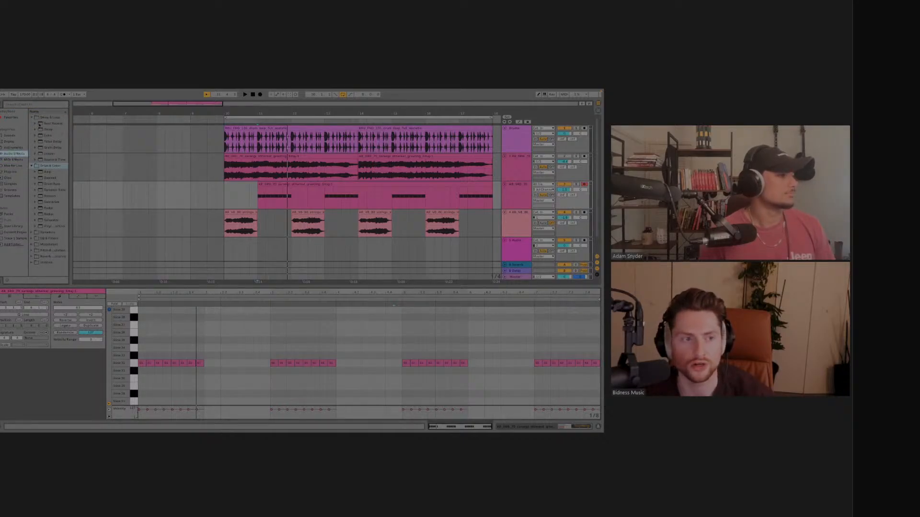
pyautogui.click(37, 106)
pyautogui.write('tune')
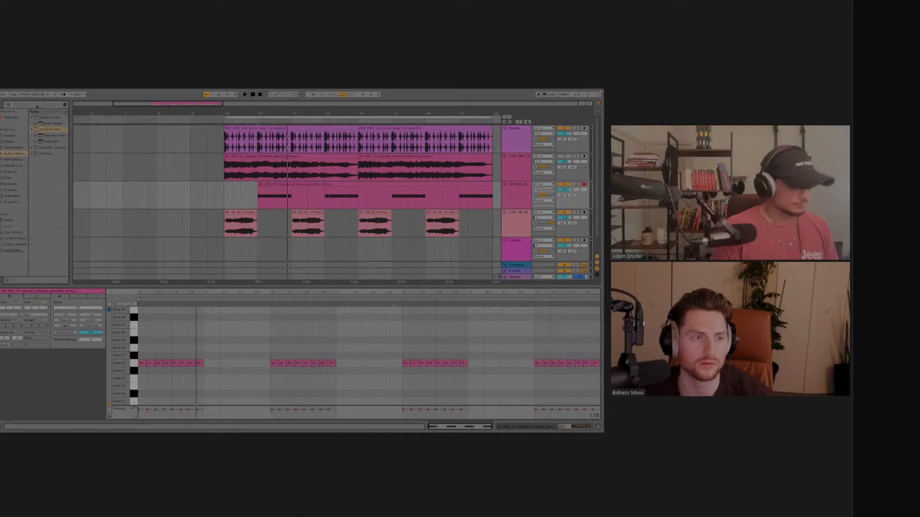
pyautogui.click(32, 118)
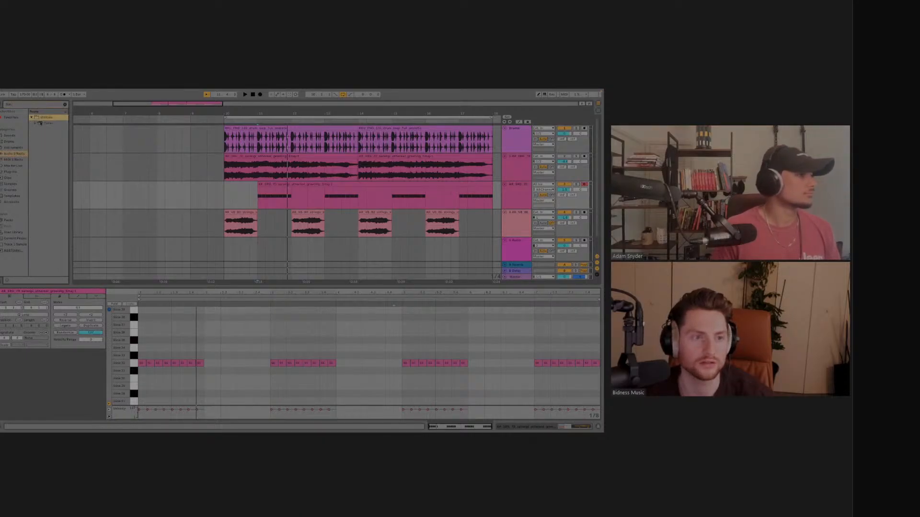
pyautogui.click(40, 124)
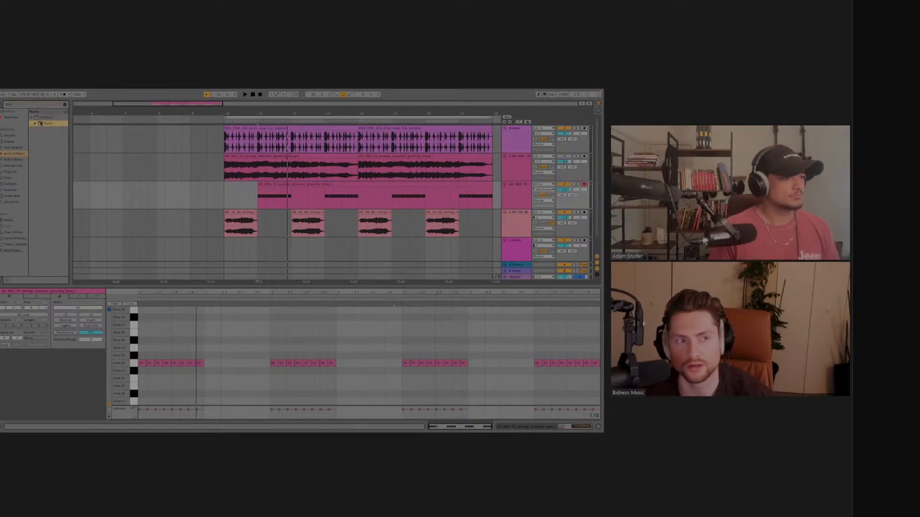
pyautogui.moveTo(297, 185); pyautogui.dragTo(300, 190)
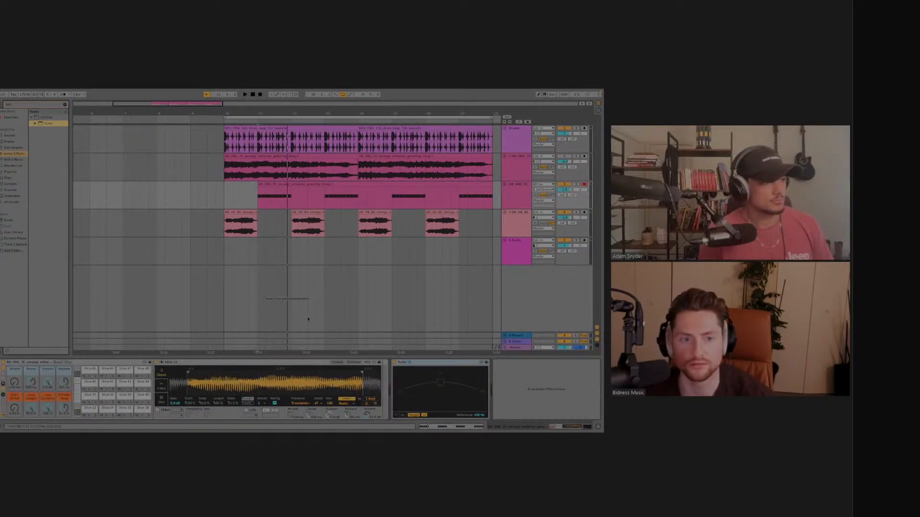
# Play the arrangement to check the pitch of the sliced strings with the Tuner.
pyautogui.press('space')
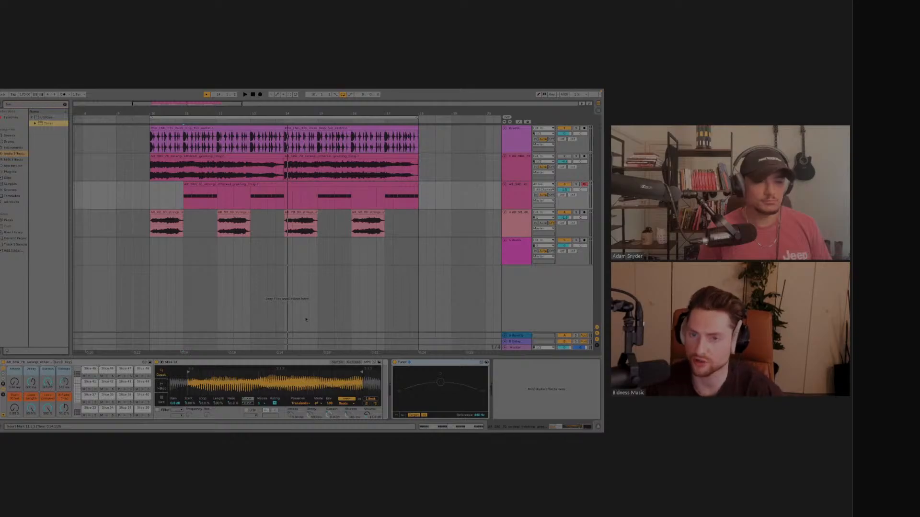
pyautogui.press('space')
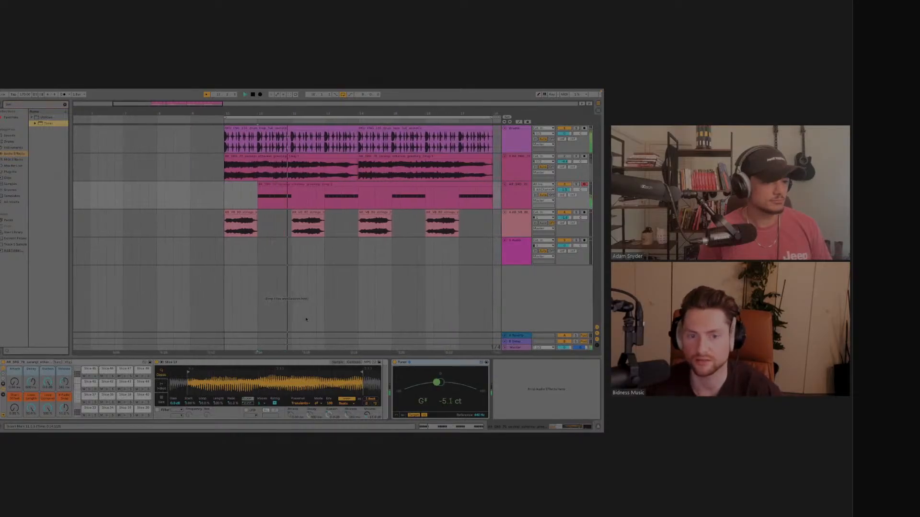
pyautogui.press('space')
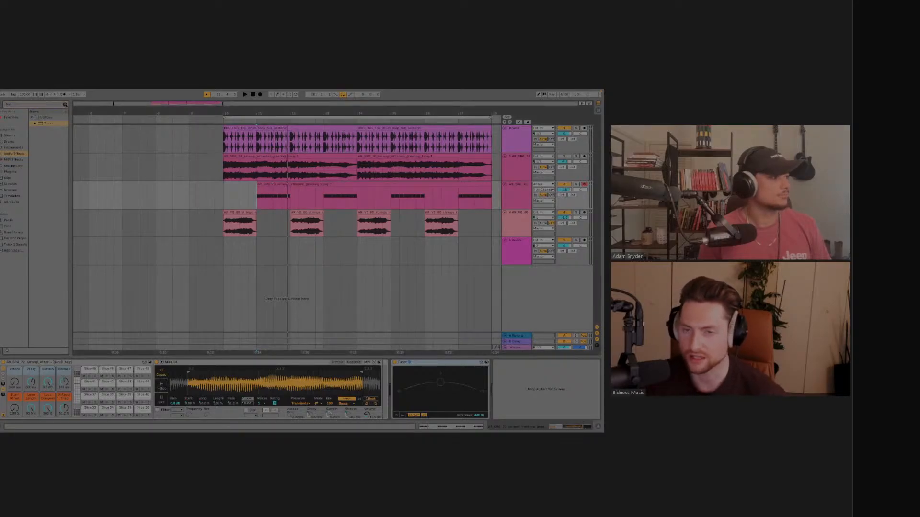
# Clear the browser search and add the kHs Pitch Shifter plug-in to the sliced strings track, ahead of the Tuner.
pyautogui.click(66, 105)
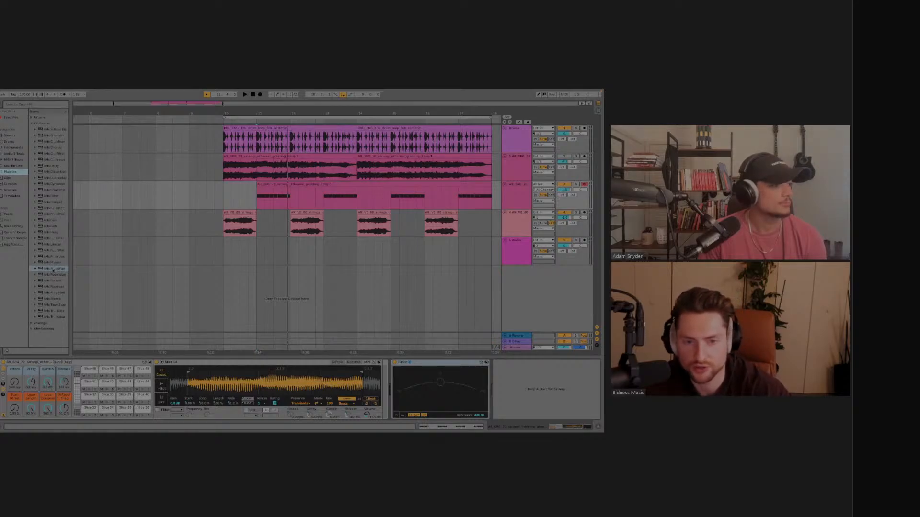
pyautogui.click(53, 269)
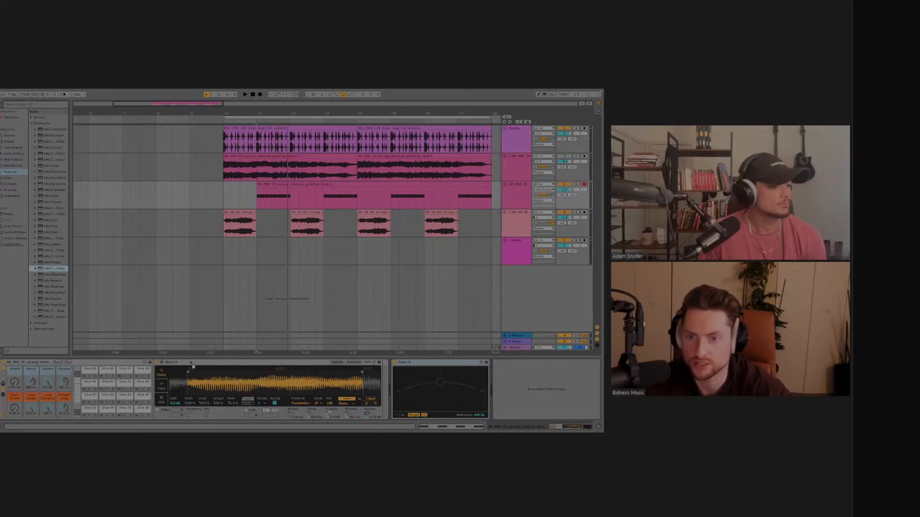
pyautogui.moveTo(360, 398); pyautogui.dragTo(394, 395)
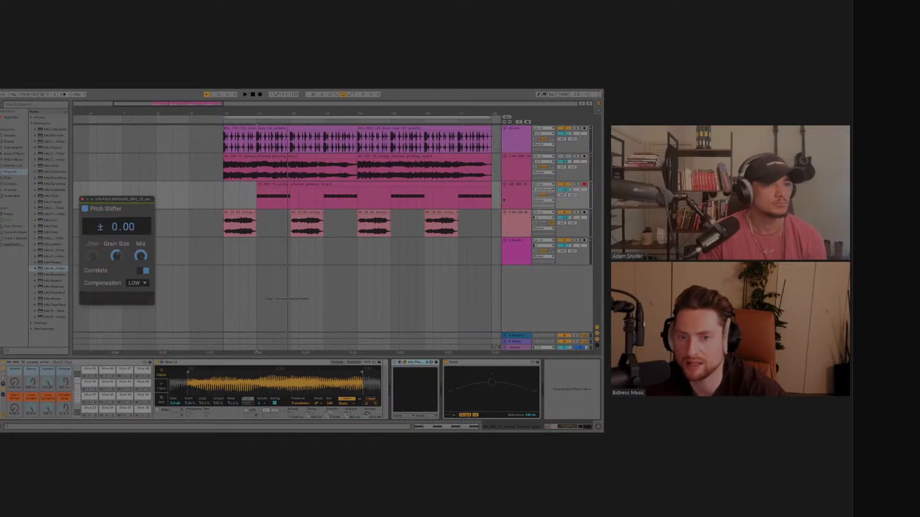
# Solo the sliced strings track and try pitch shifts of -3.98 and -3.42 semitones while playing it.
pyautogui.click(577, 185)
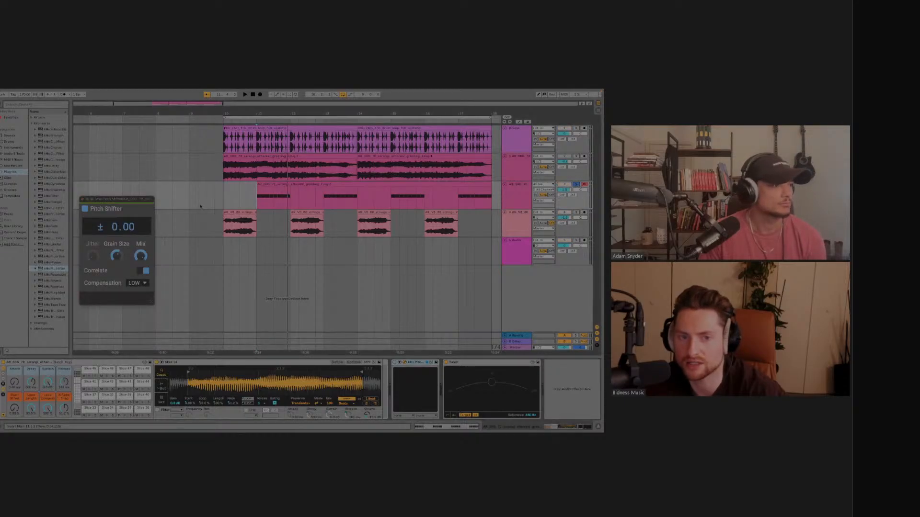
pyautogui.press('space')
pyautogui.moveTo(122, 226); pyautogui.dragTo(141, 231)
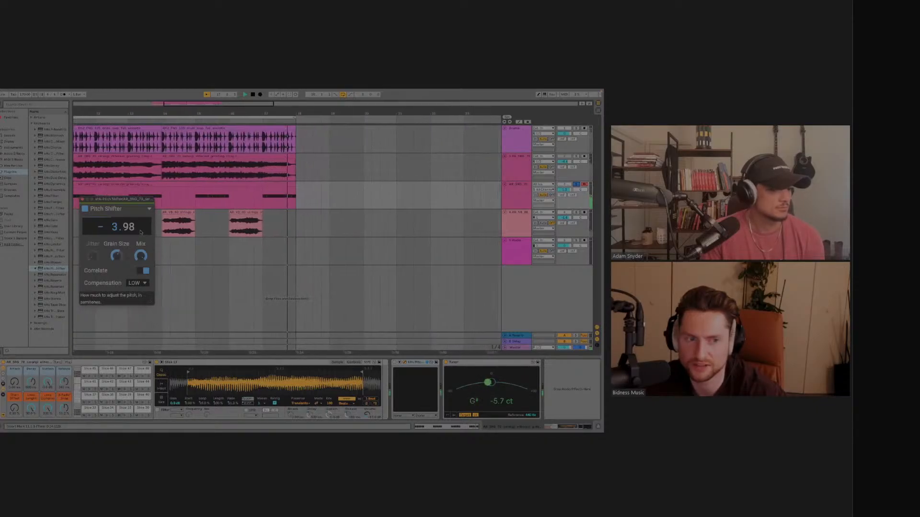
pyautogui.moveTo(135, 233); pyautogui.dragTo(135, 207)
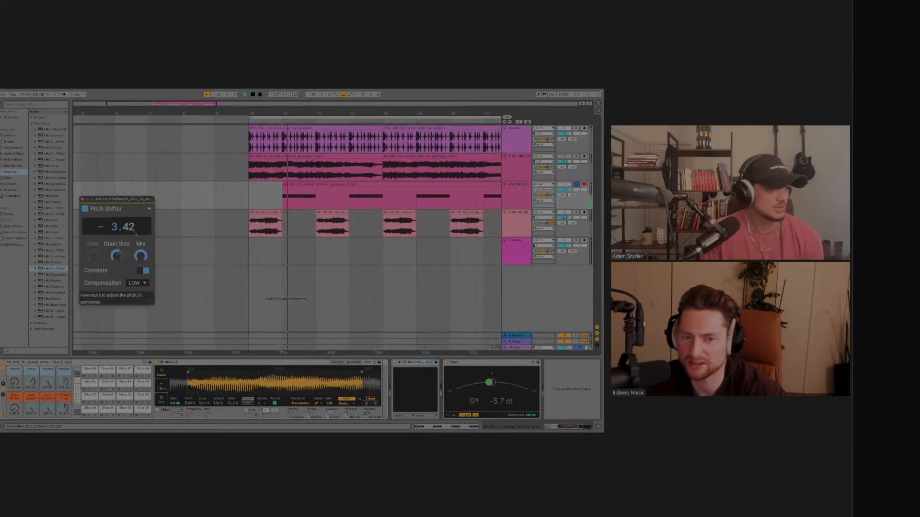
pyautogui.press('space')
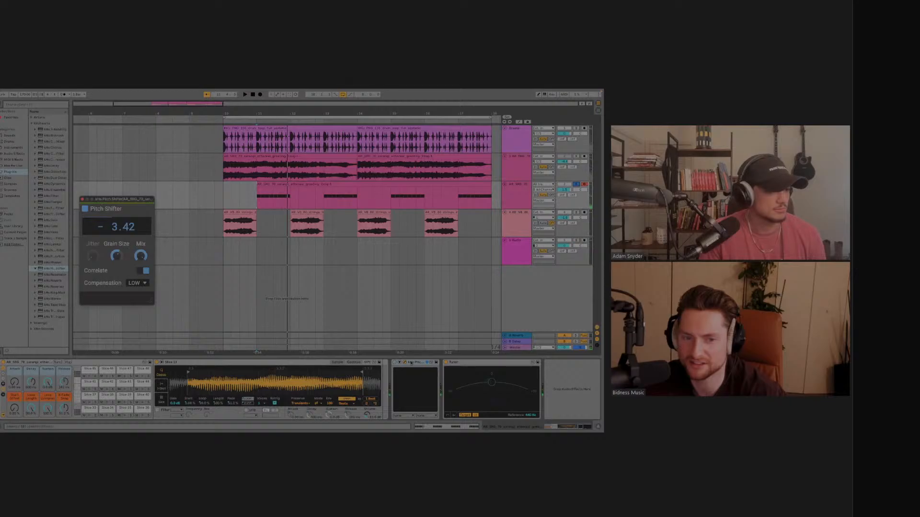
# Replace the Pitch Shifter on the sliced strings track with a fresh one placed ahead of the Tuner.
pyautogui.click(411, 363)
pyautogui.press('Delete')
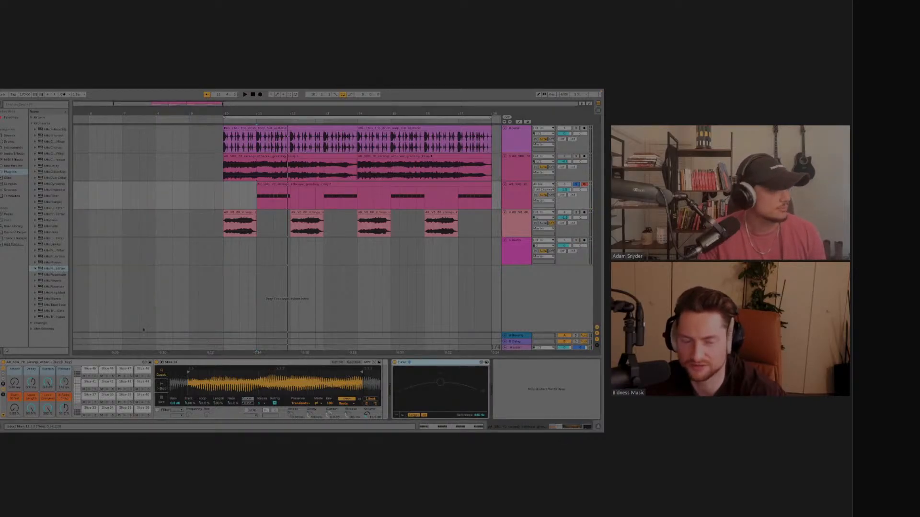
pyautogui.moveTo(54, 269)
pyautogui.mouseDown()
pyautogui.moveTo(252, 395)
pyautogui.moveTo(496, 393)
pyautogui.mouseUp()
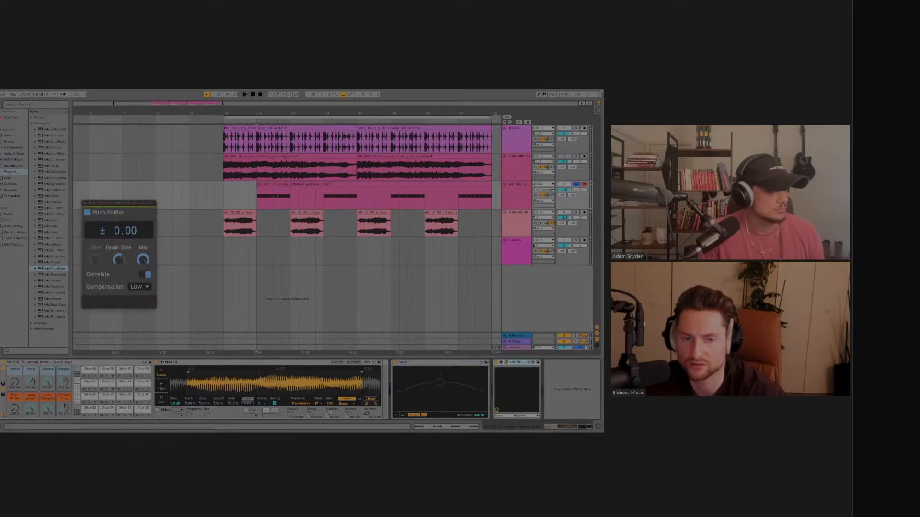
pyautogui.moveTo(446, 367); pyautogui.dragTo(400, 365)
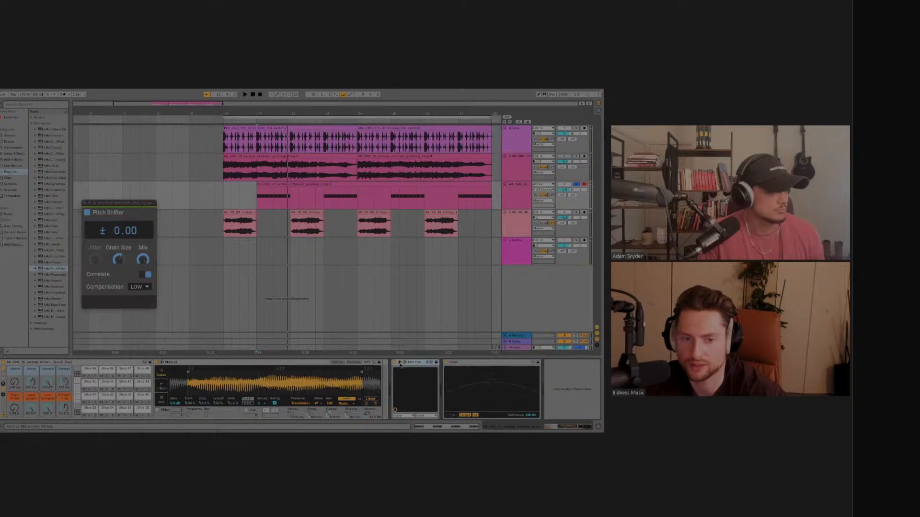
# Tune the sliced strings by setting their Pitch Shifter to +0.05 semitones during playback and close the plug-in window.
pyautogui.press('space')
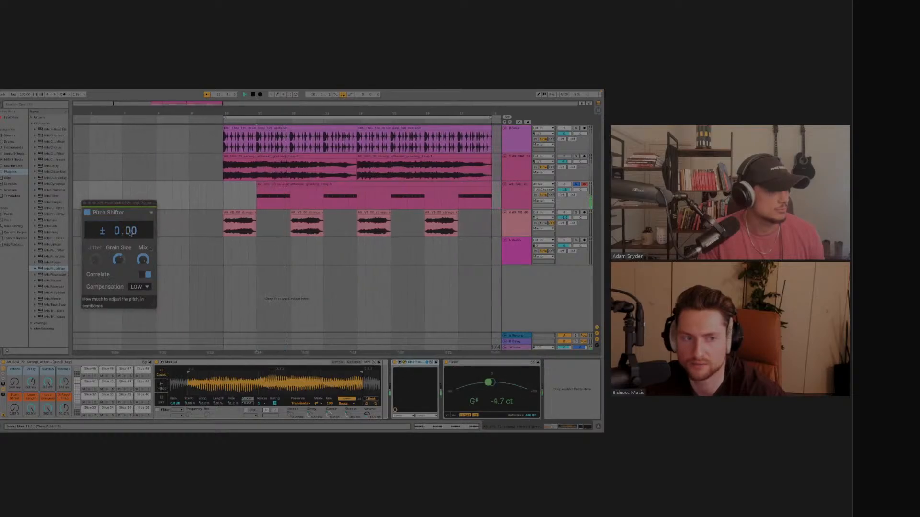
pyautogui.moveTo(134, 231); pyautogui.dragTo(151, 248)
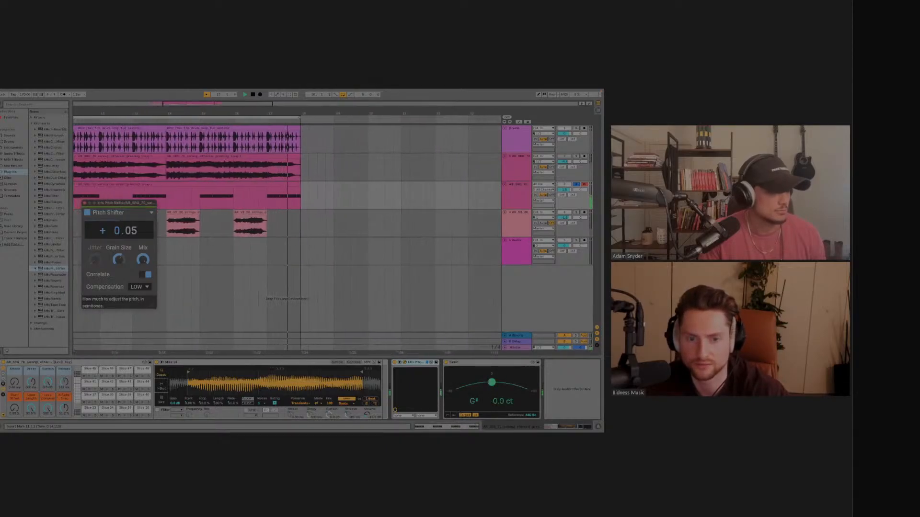
pyautogui.moveTo(152, 248); pyautogui.dragTo(151, 248)
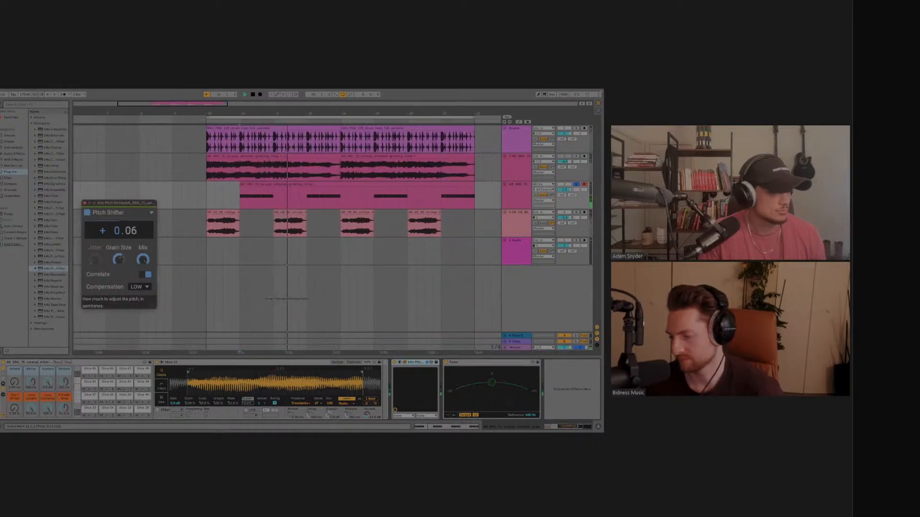
pyautogui.moveTo(131, 231); pyautogui.dragTo(130, 233)
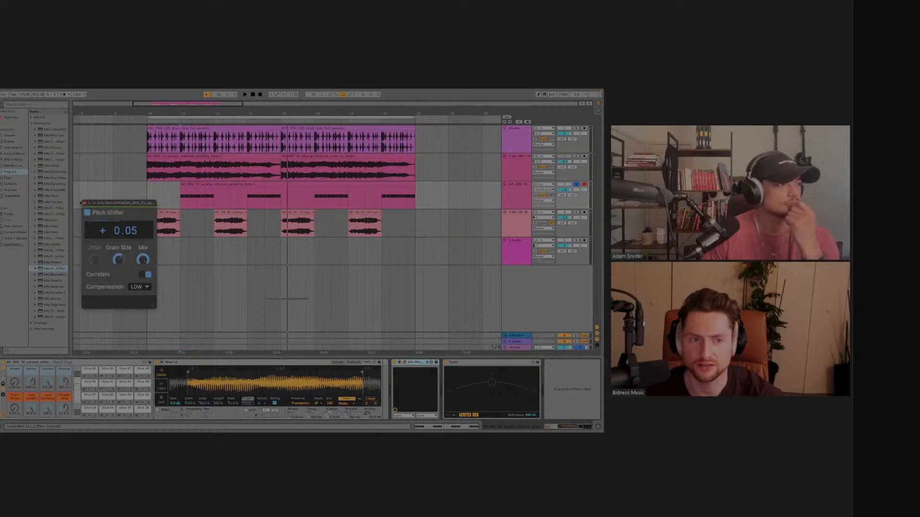
pyautogui.click(85, 204)
# Select the first one-bar strings clip and add the kHs Pitch Shifter to its track.
pyautogui.click(158, 223)
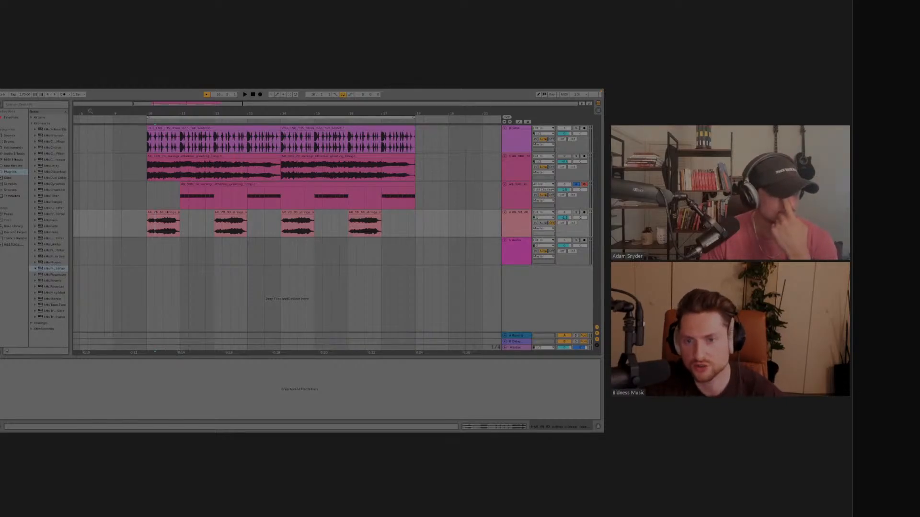
pyautogui.click(173, 212)
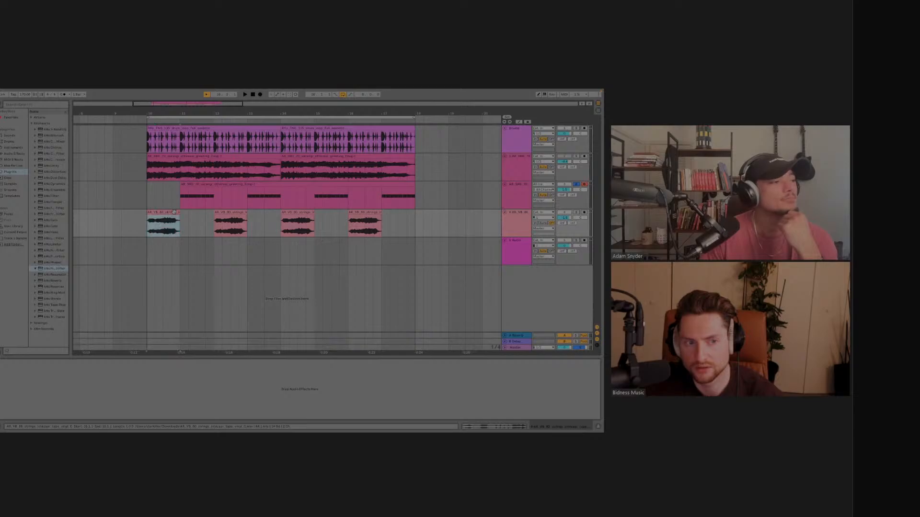
pyautogui.doubleClick(174, 213)
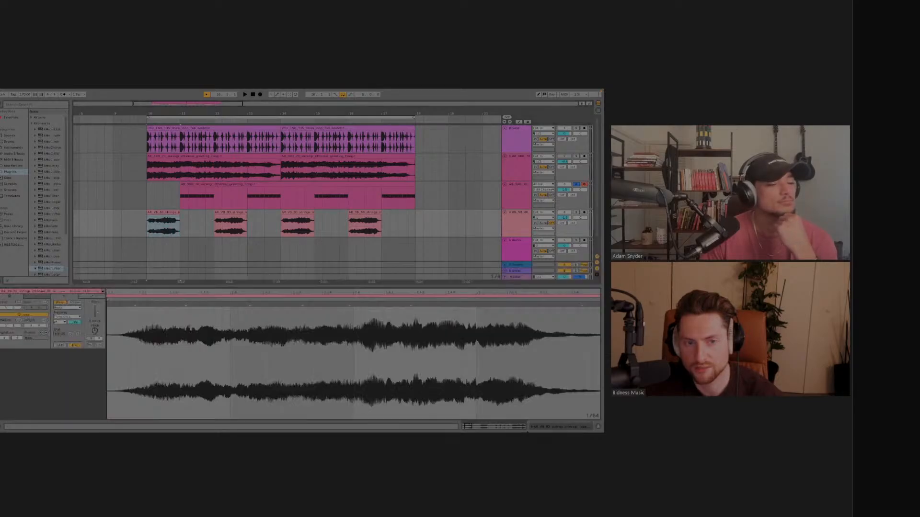
pyautogui.click(542, 427)
pyautogui.click(519, 426)
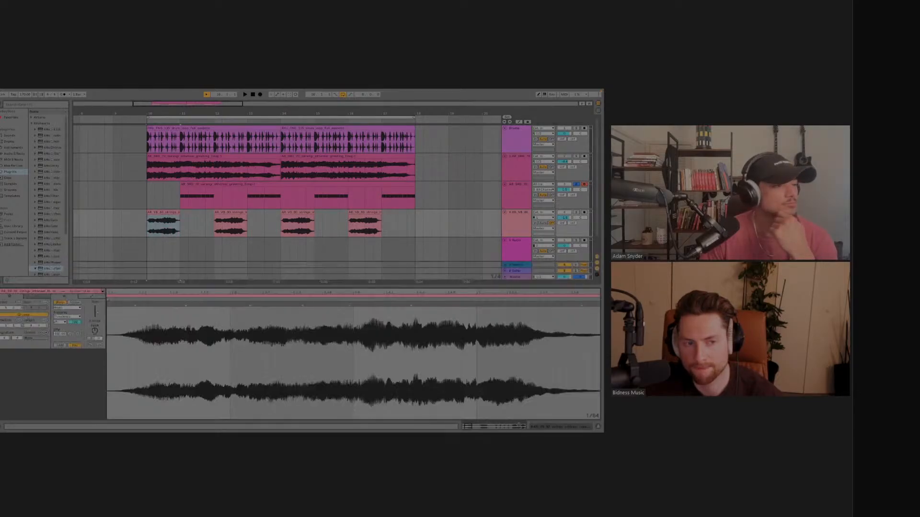
pyautogui.click(546, 426)
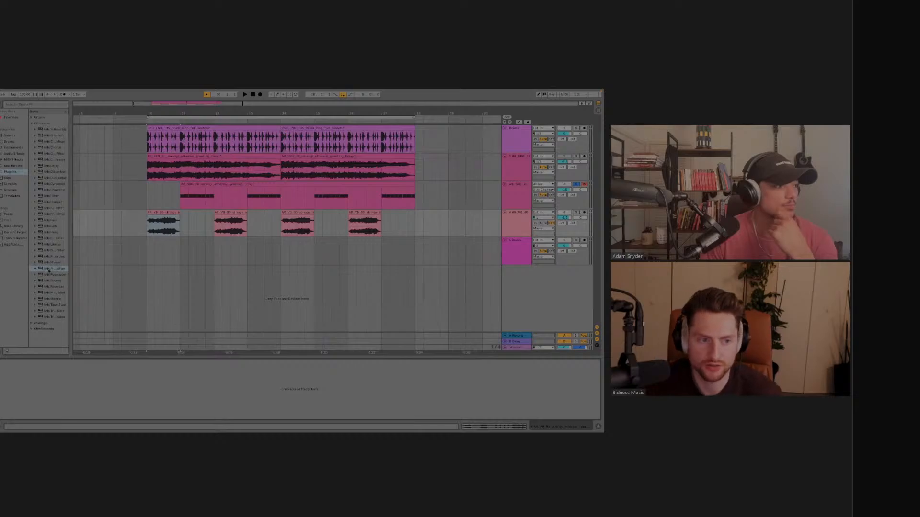
pyautogui.doubleClick(48, 269)
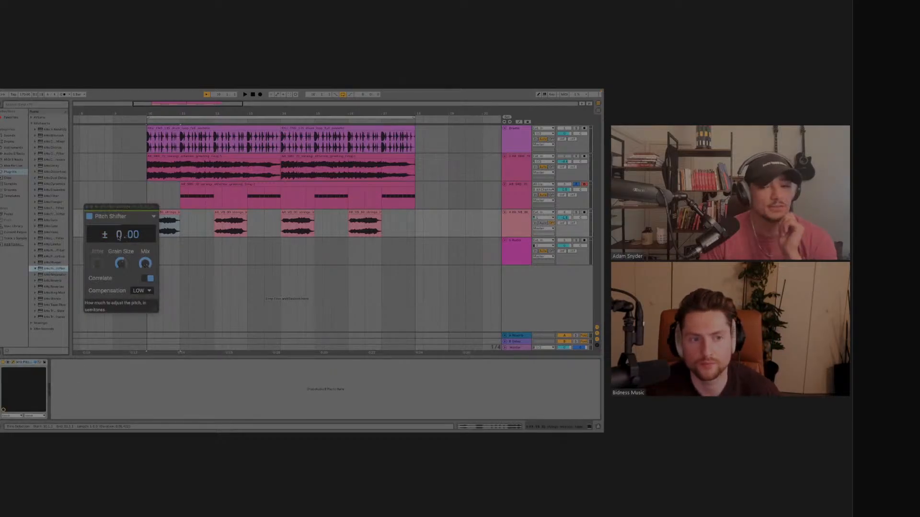
# Try the one-bar strings at a +2.50 semitone shift in playback and return the Pitch Shifter to 0.00.
pyautogui.moveTo(119, 237)
pyautogui.mouseDown()
pyautogui.moveTo(119, 227)
pyautogui.moveTo(133, 248)
pyautogui.moveTo(132, 228)
pyautogui.mouseUp()
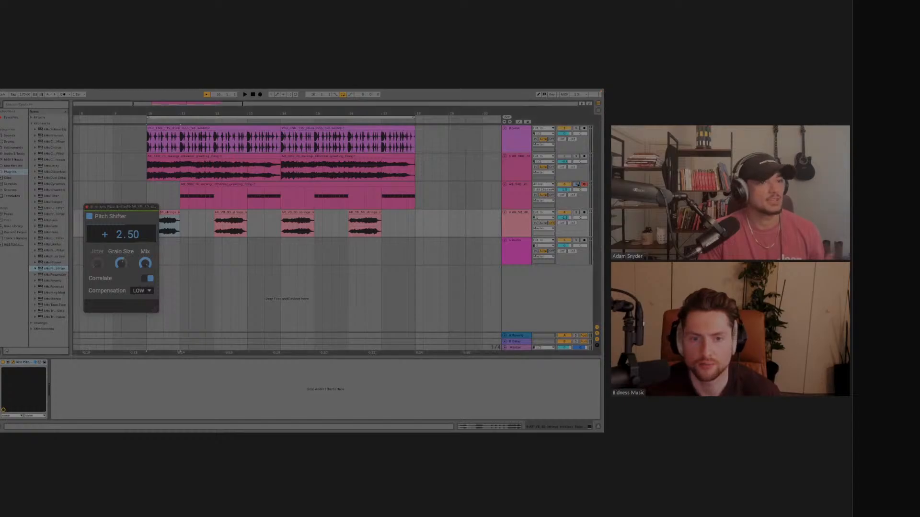
pyautogui.press('space')
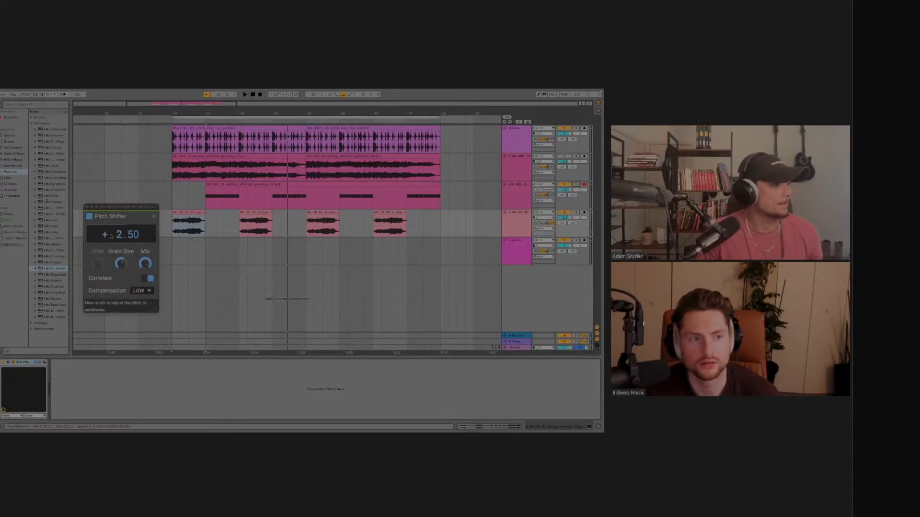
pyautogui.moveTo(108, 237); pyautogui.dragTo(108, 253)
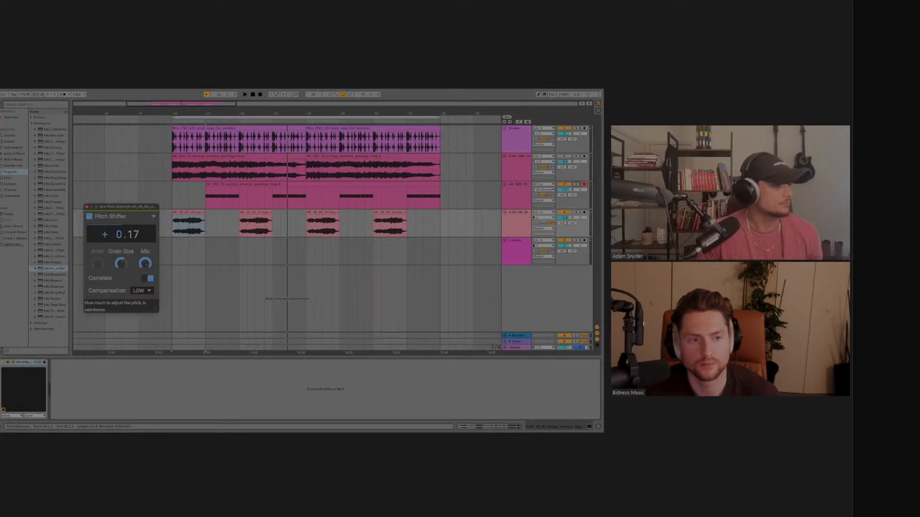
pyautogui.moveTo(132, 235); pyautogui.dragTo(132, 236)
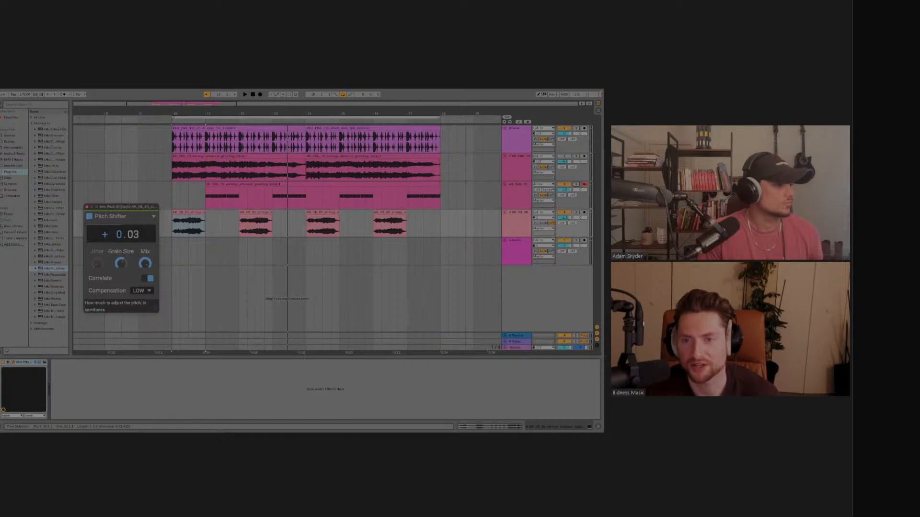
pyautogui.moveTo(132, 235); pyautogui.dragTo(131, 235)
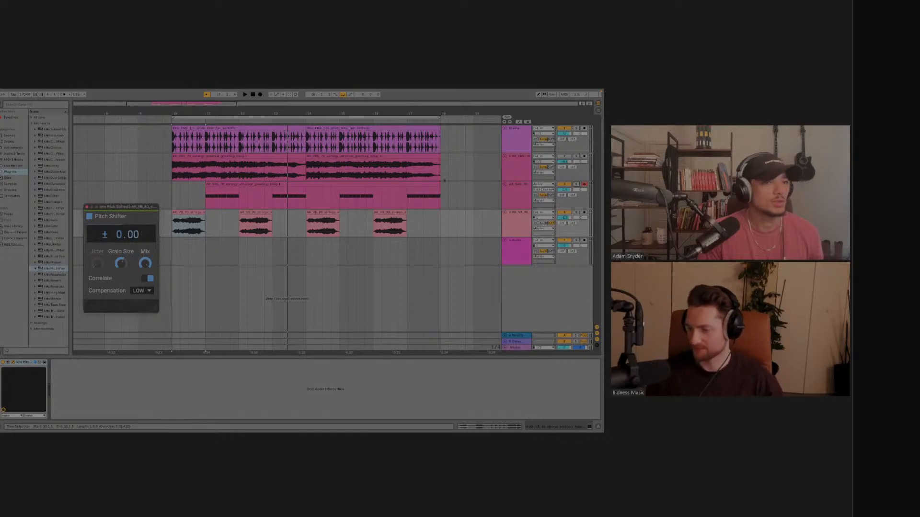
# Copy the Tuner from the sliced strings track to the one-bar strings track, after its Pitch Shifter.
pyautogui.click(565, 184)
pyautogui.click(383, 184)
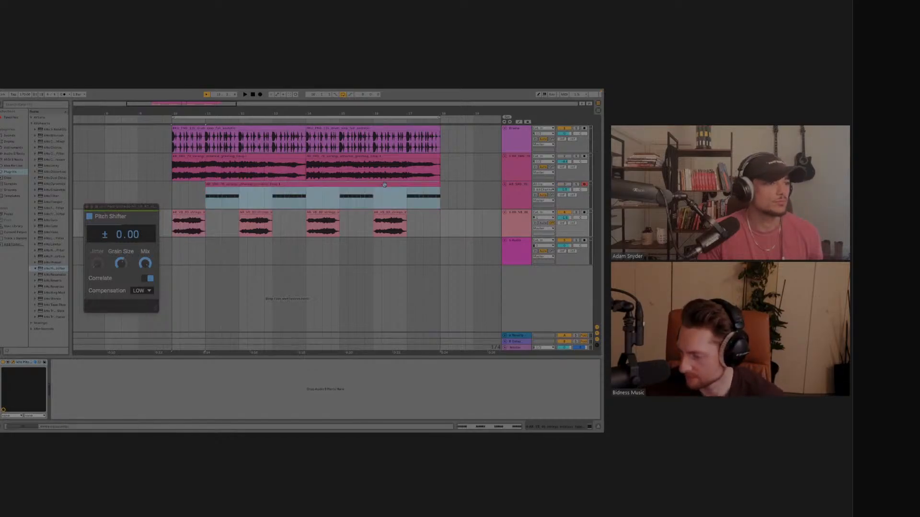
pyautogui.click(450, 363)
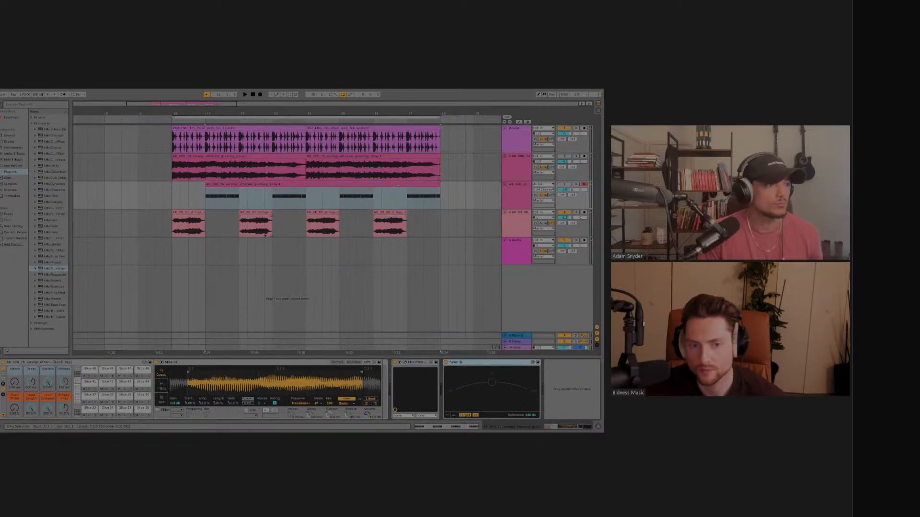
pyautogui.click(188, 224)
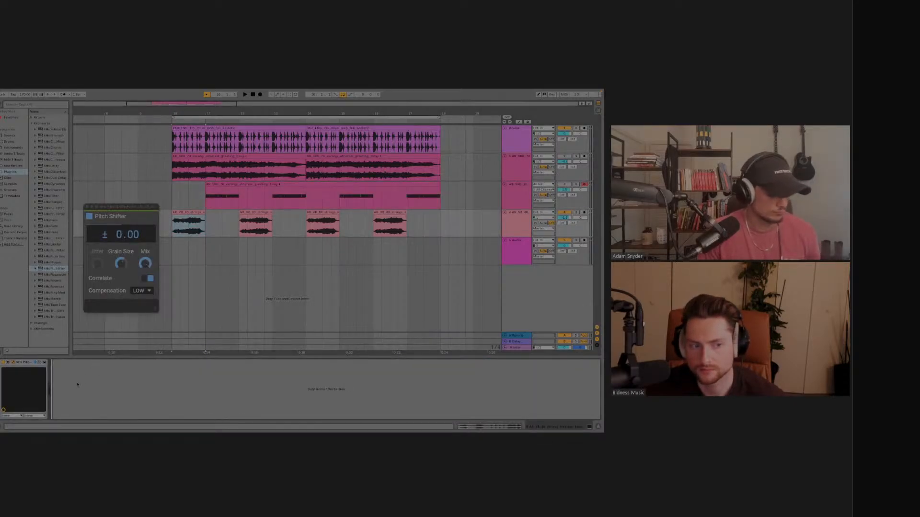
pyautogui.press('super+v')
# Play the arrangement to check the pitch of the one-bar strings with the Tuner.
pyautogui.press('space')
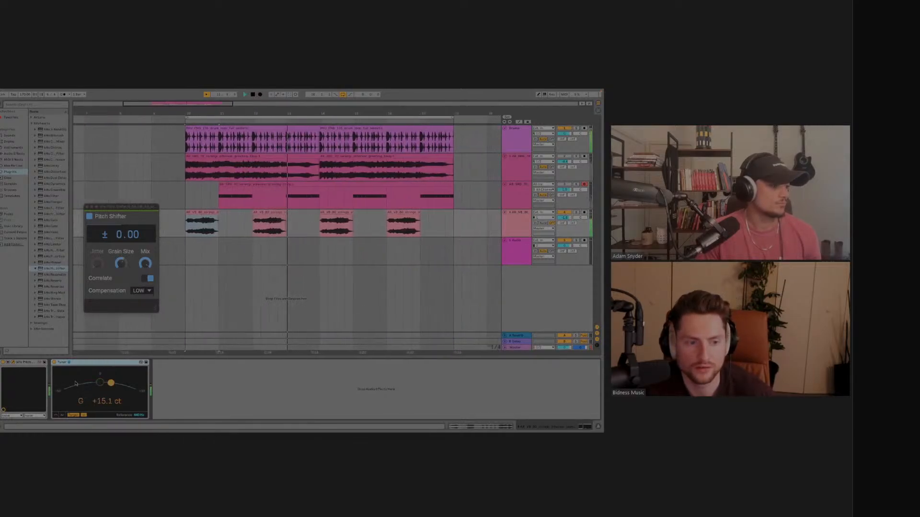
pyautogui.press('space')
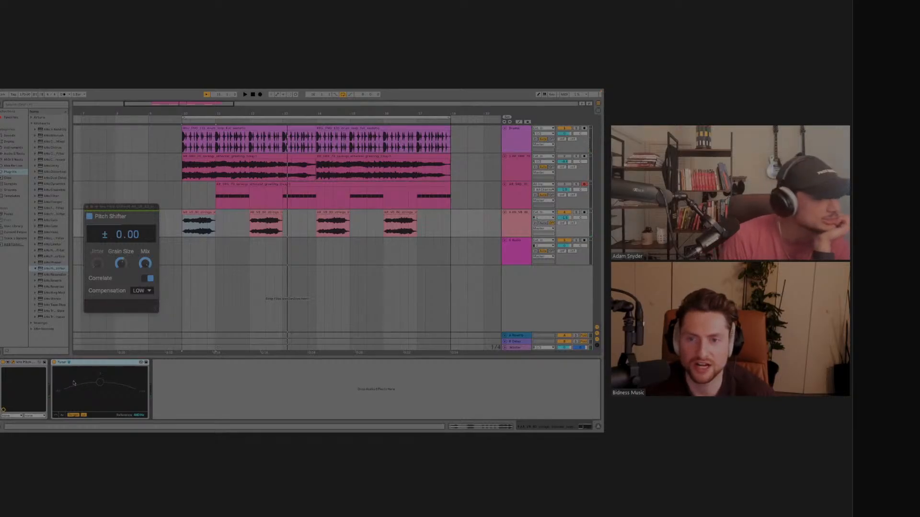
pyautogui.press('space')
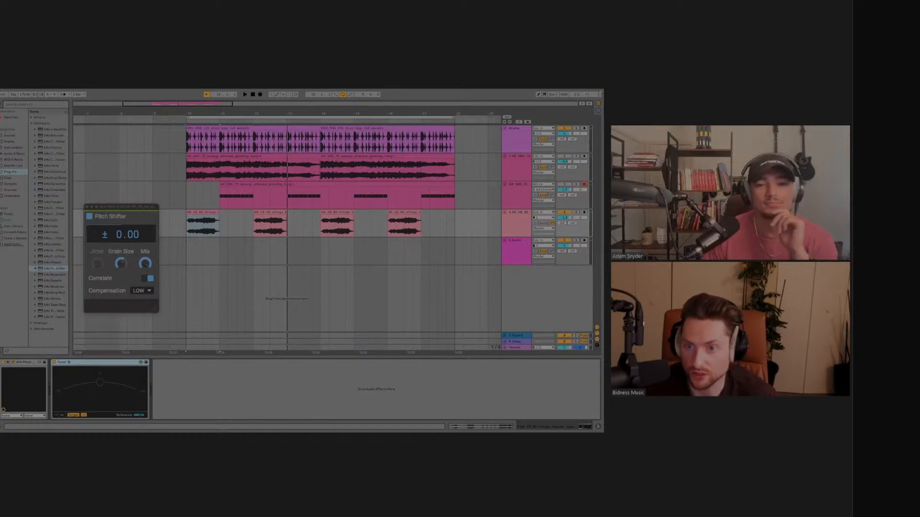
pyautogui.press('alt+super+p')
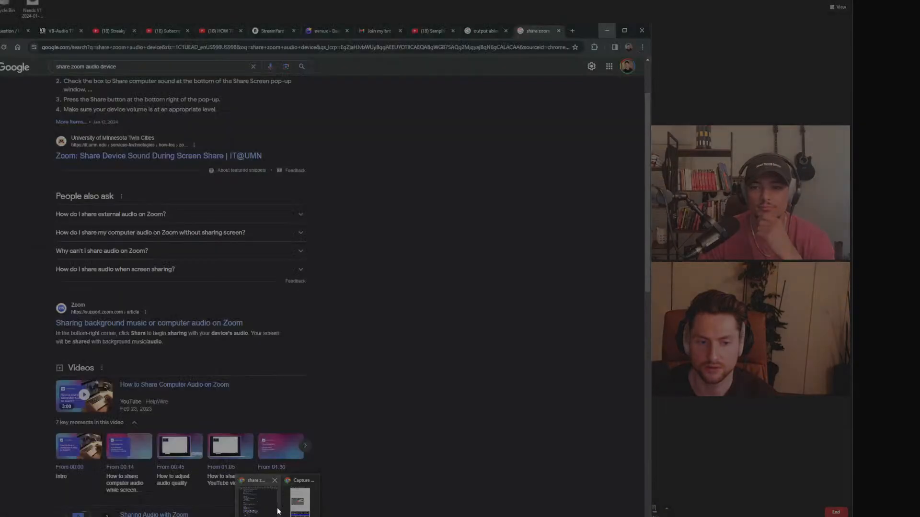
pyautogui.click(305, 508)
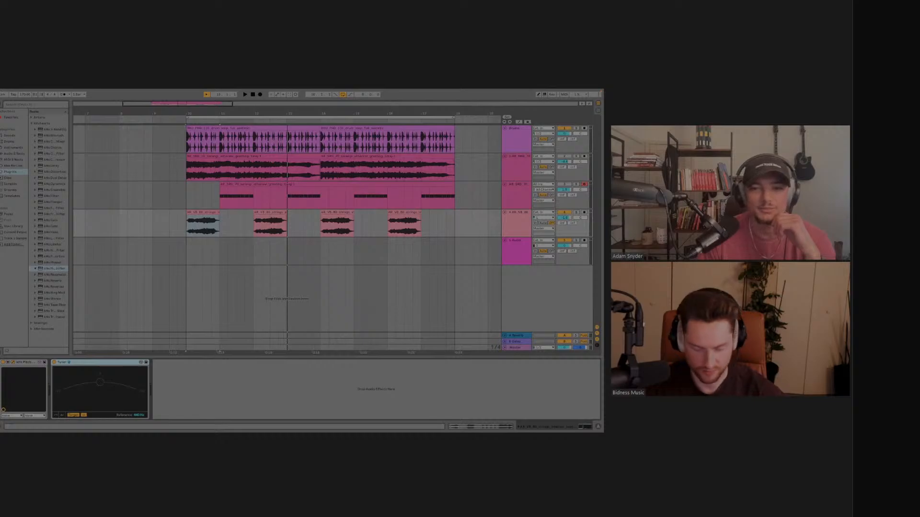
# Try another audio loop on the empty audio track below the one-bar strings, soloing and playing it.
pyautogui.moveTo(601, 278); pyautogui.dragTo(205, 248)
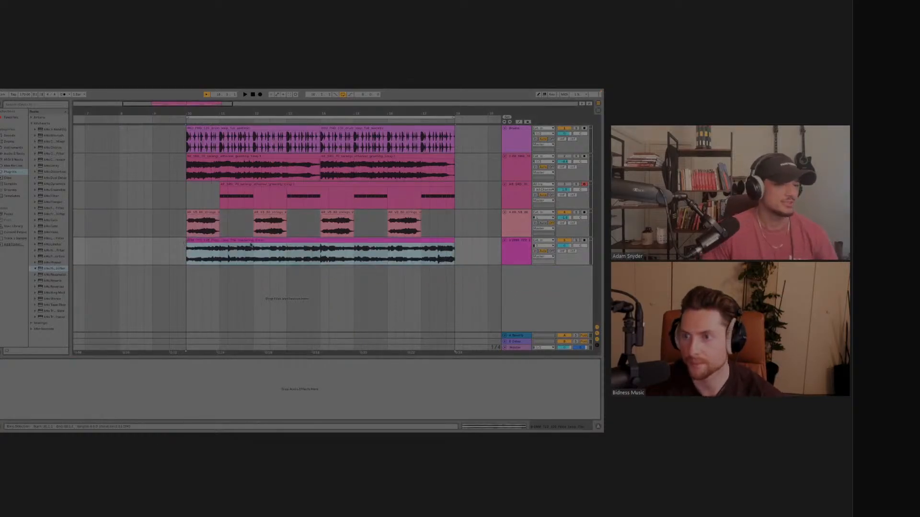
pyautogui.click(576, 241)
pyautogui.press('space')
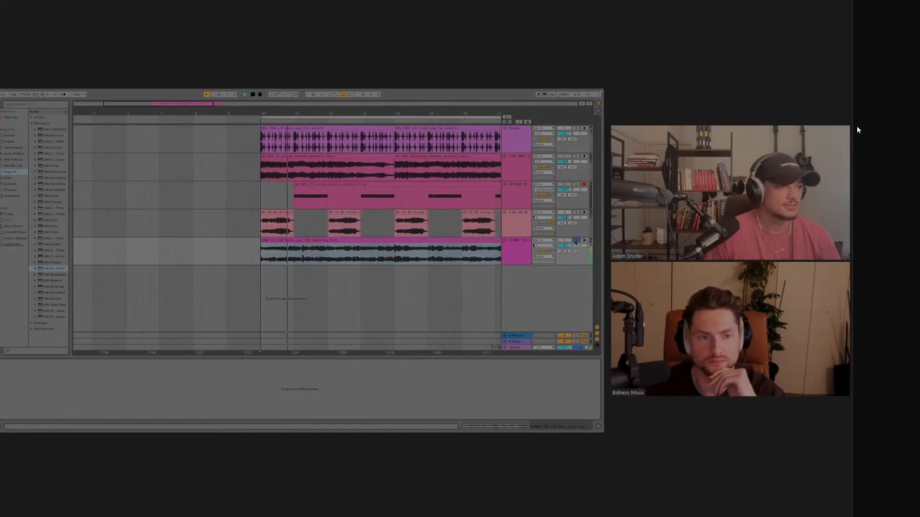
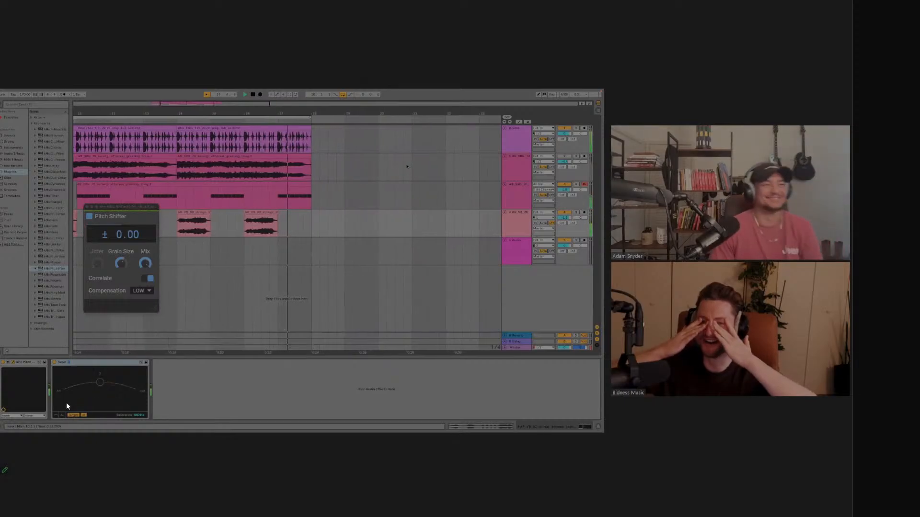
# Select the sliced strings clip and listen to the arrangement again.
pyautogui.click(461, 257)
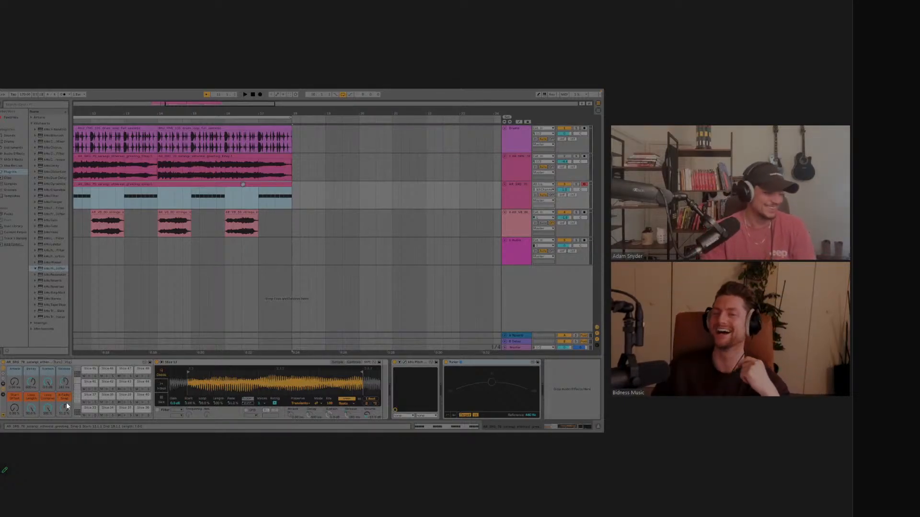
pyautogui.press('space')
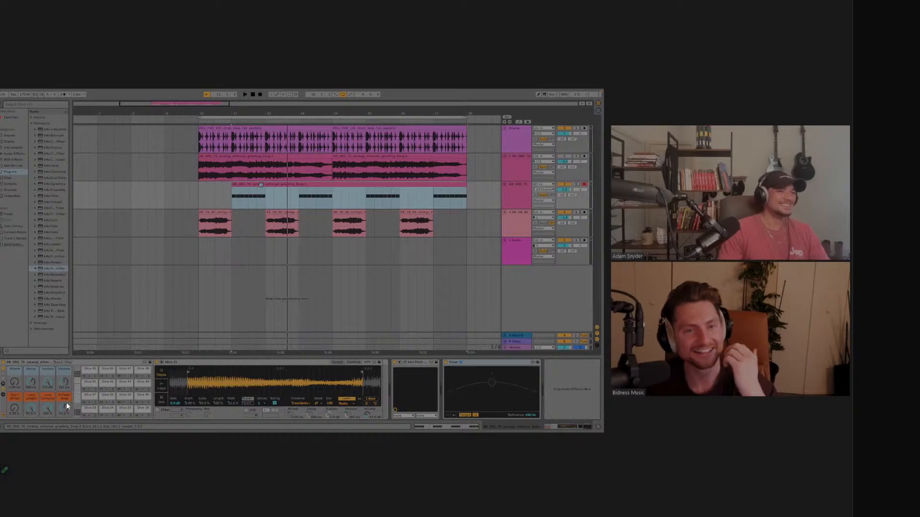
# Delete the sliced strings MIDI clip from the arrangement, then hide the Pitch Shifter window of the one-bar strings track.
pyautogui.click(261, 185)
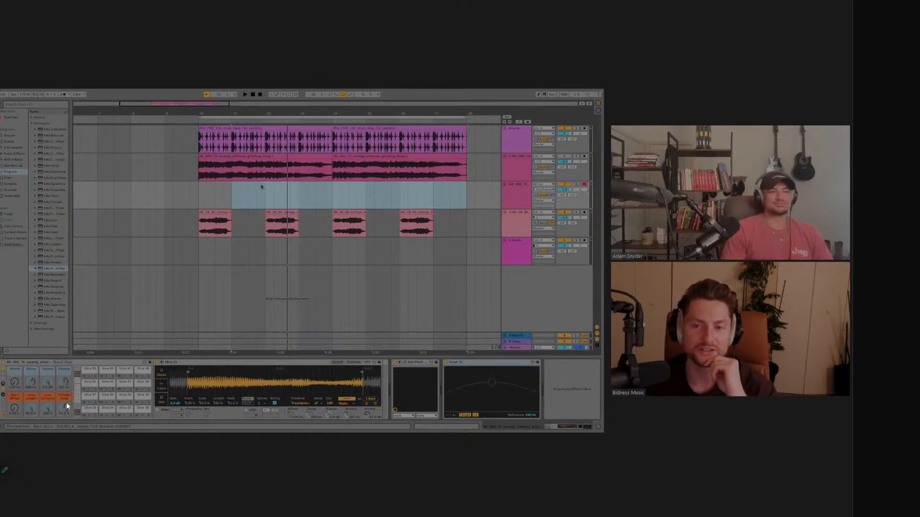
pyautogui.click(189, 211)
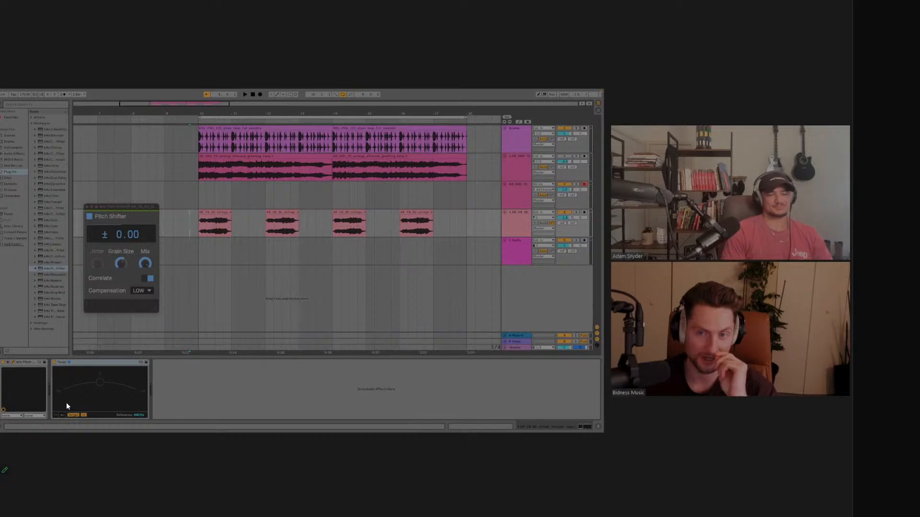
pyautogui.press('super+alt+p')
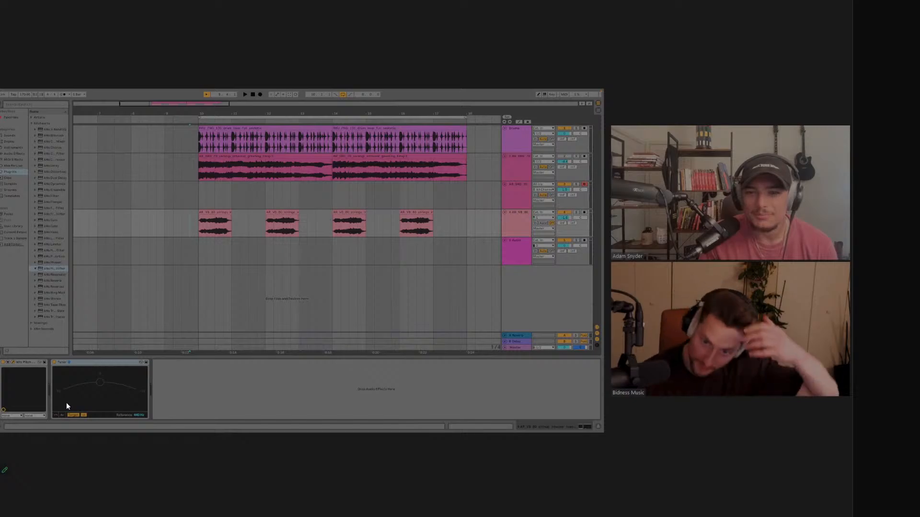
# Place a new audio loop on the empty audio track under the full drum section and play it from the start.
pyautogui.moveTo(603, 266); pyautogui.dragTo(198, 248)
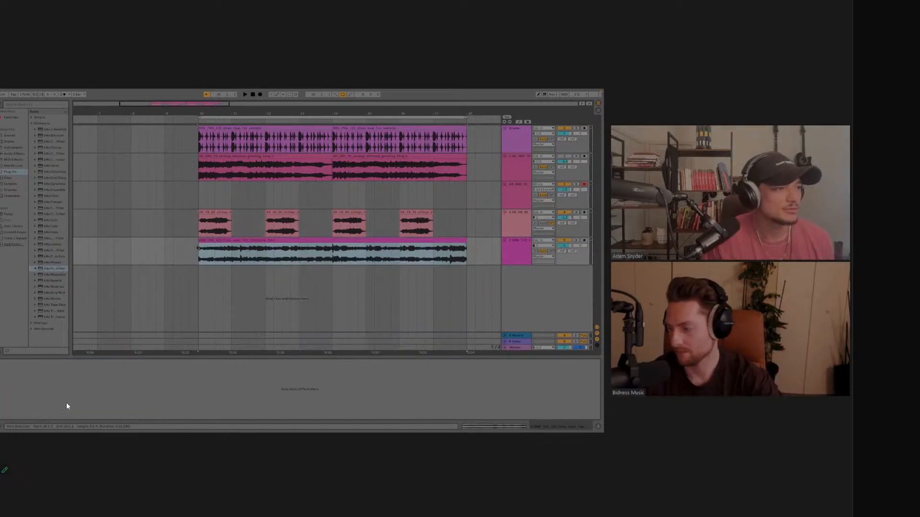
pyautogui.click(196, 248)
pyautogui.press('space')
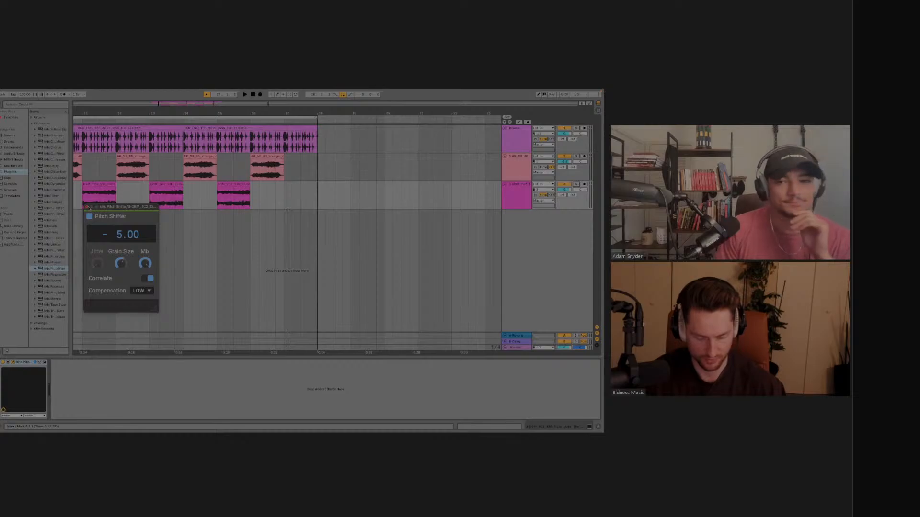
# Close the Pitch Shifter window and listen to the arrangement with the lower loop's clip waveform shown.
pyautogui.click(86, 207)
pyautogui.hscroll(-3, 144, 191)
pyautogui.click(156, 183)
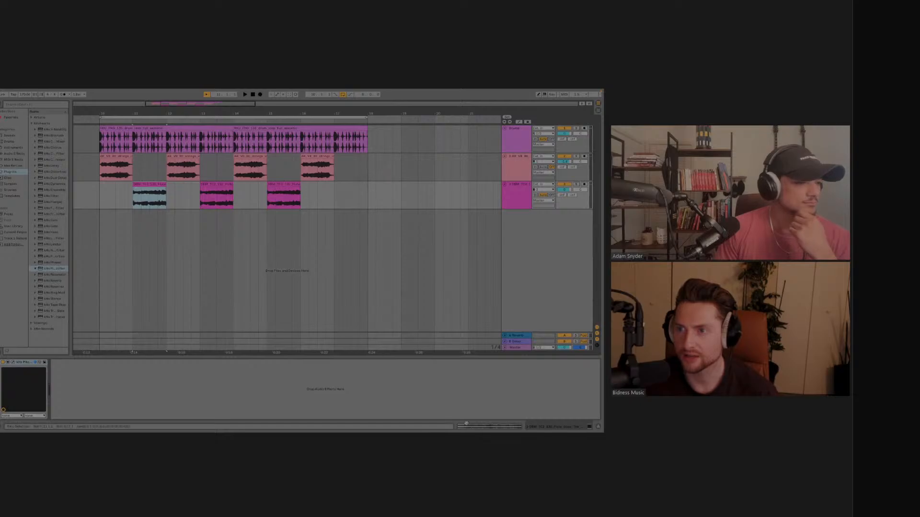
pyautogui.click(200, 257)
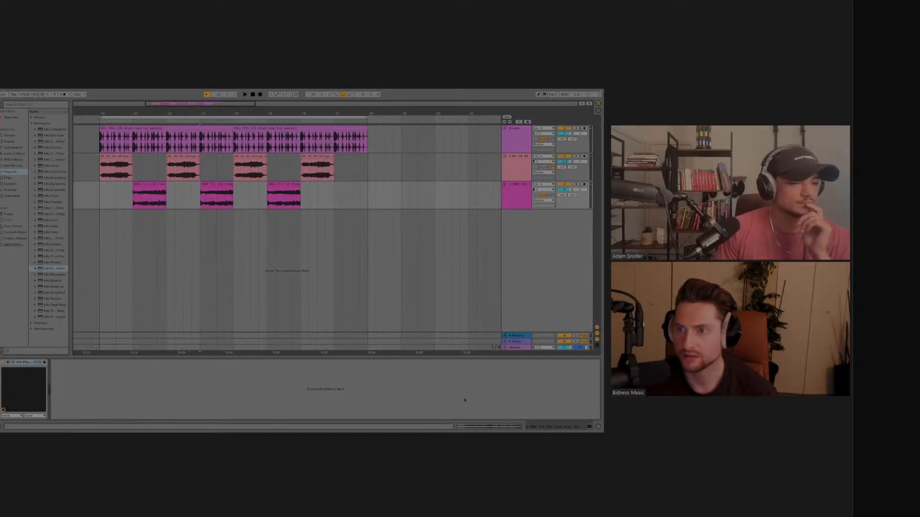
pyautogui.click(490, 426)
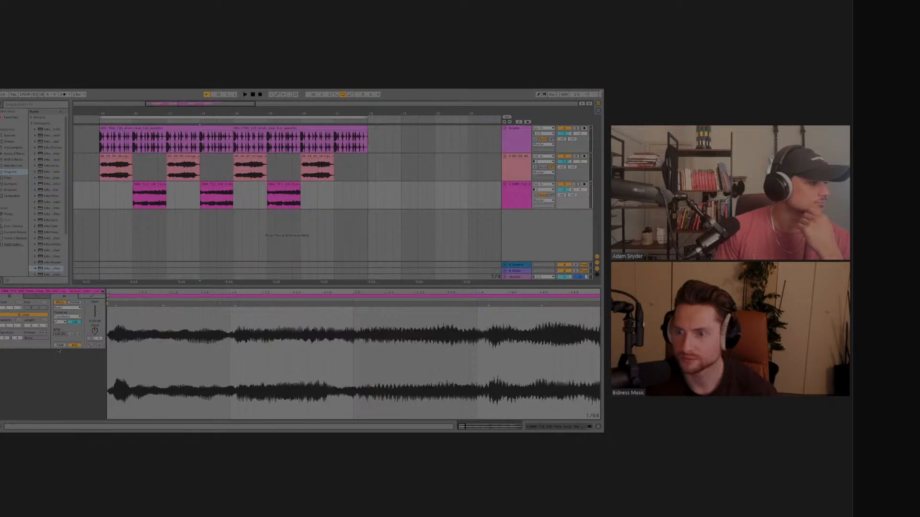
pyautogui.press('space')
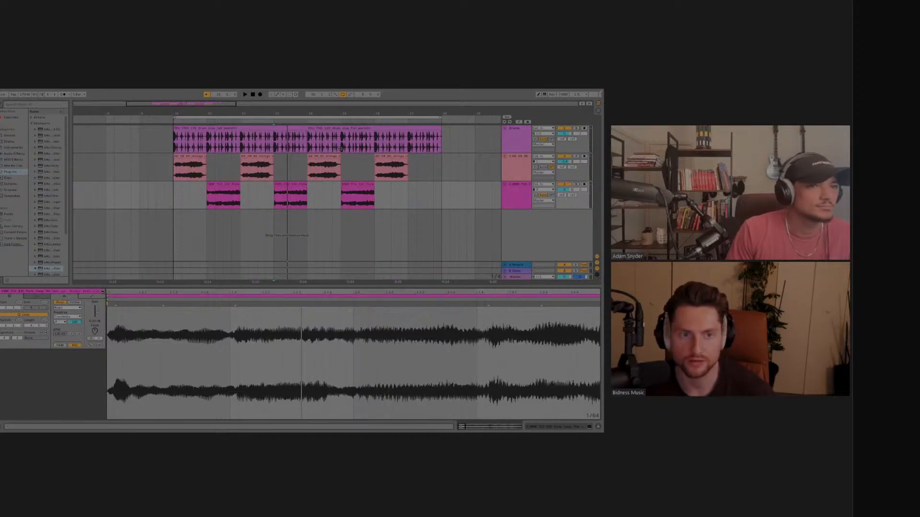
pyautogui.click(234, 185)
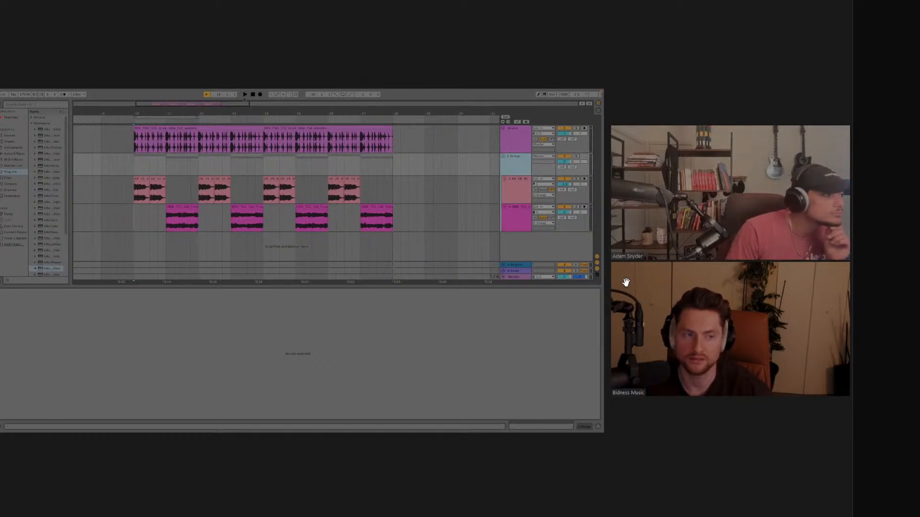
# List the audio effects in the browser and stop the arrangement's playback.
pyautogui.click(18, 154)
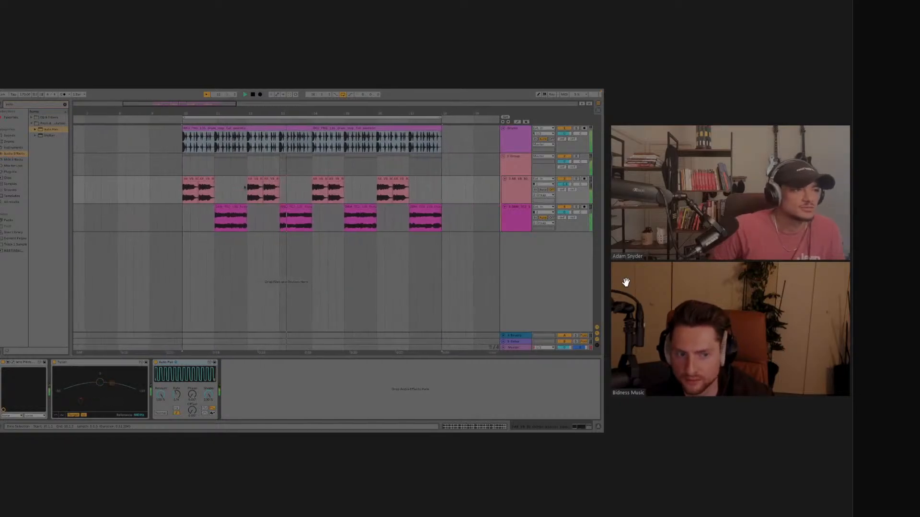
pyautogui.press('space')
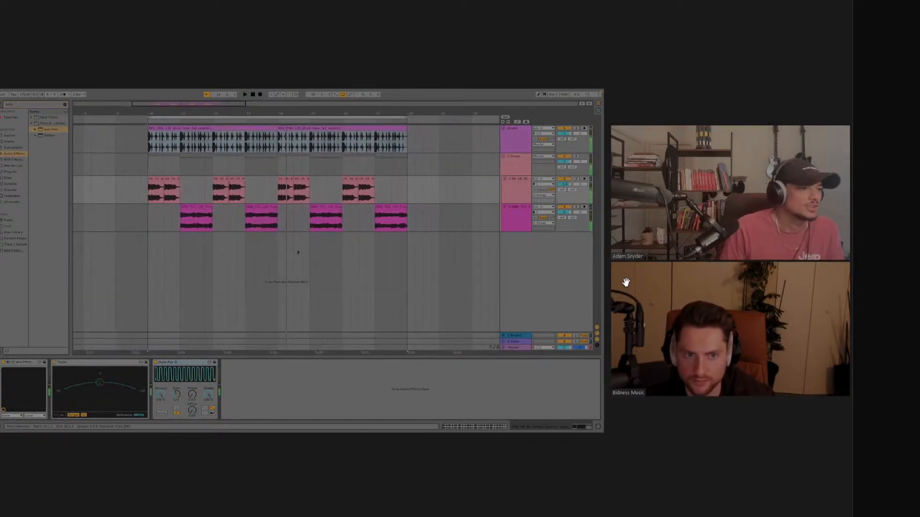
# Try shifting the lower loop's second one-bar clip to an earlier position ahead of the drums.
pyautogui.moveTo(261, 208); pyautogui.dragTo(129, 219)
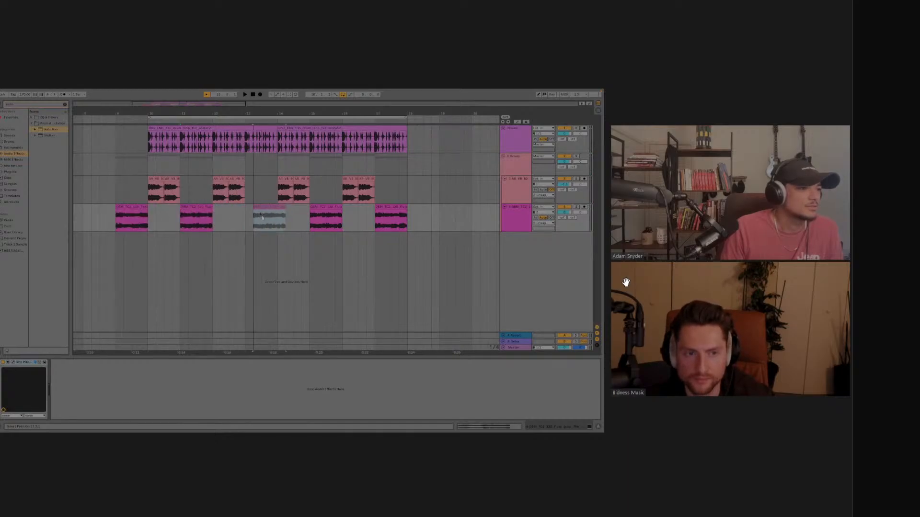
pyautogui.moveTo(257, 219); pyautogui.dragTo(208, 212)
pyautogui.click(144, 218)
pyautogui.press('space')
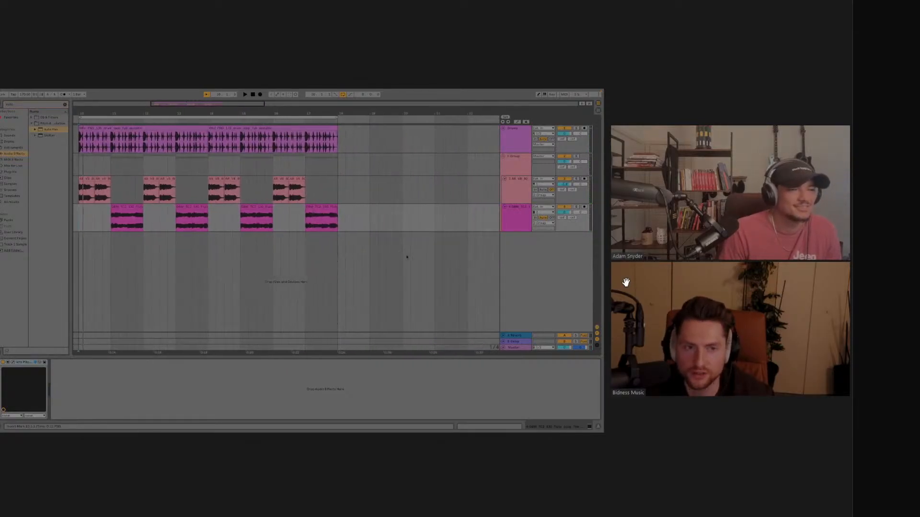
# Ungroup the two loop tracks and delete the Delay from the upper loop track's effect chain.
pyautogui.rightClick(508, 167)
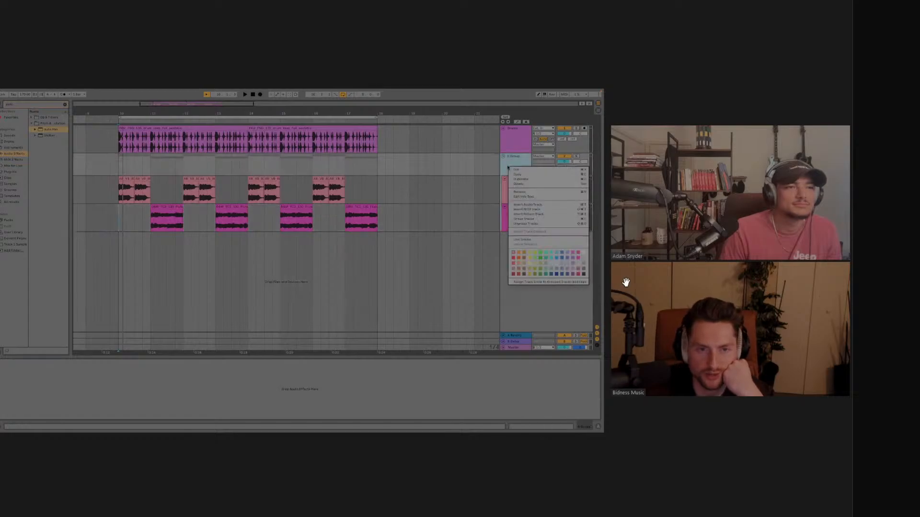
pyautogui.click(530, 224)
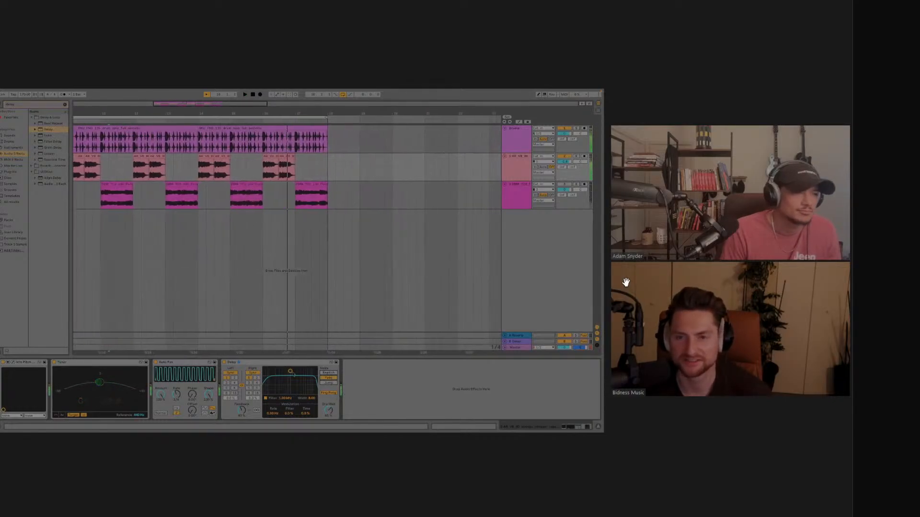
pyautogui.click(248, 363)
pyautogui.press('Delete')
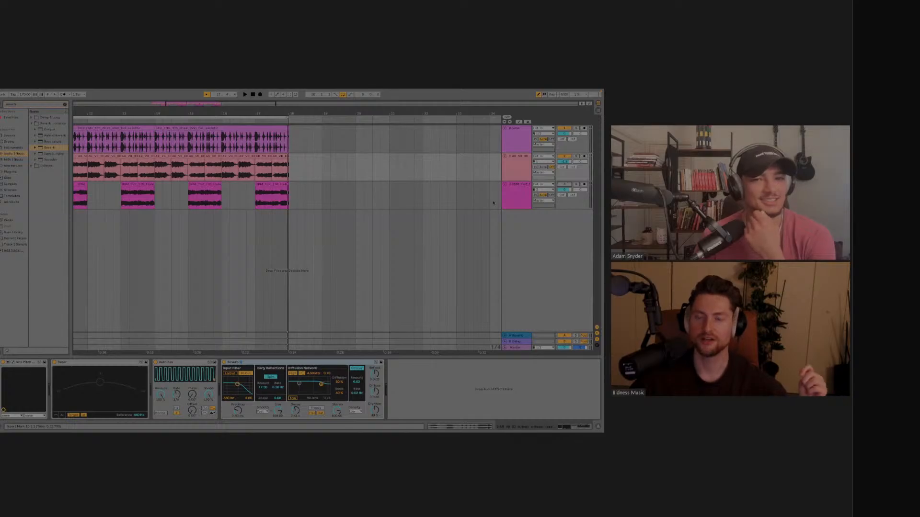
# Start saving the Live set and choose the Music folder inside Documents as its location.
pyautogui.hscroll(-5, 486, 201)
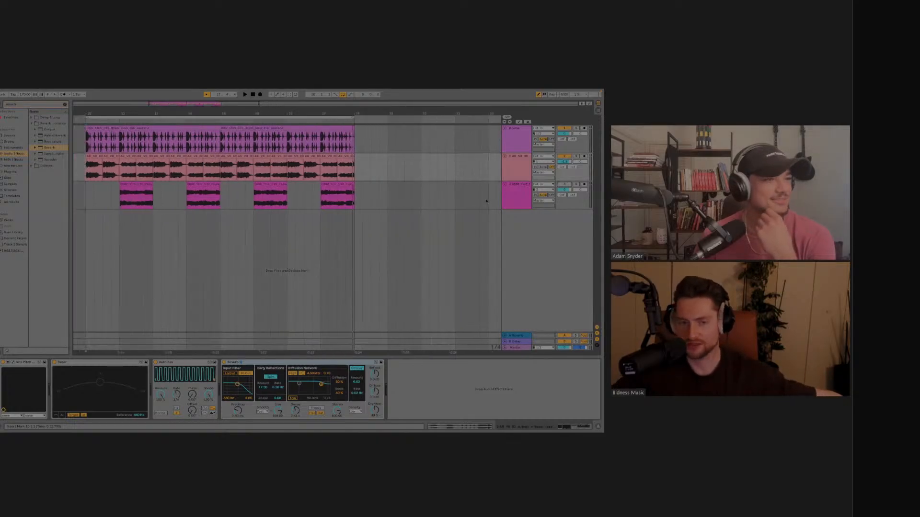
pyautogui.hscroll(1, 486, 201)
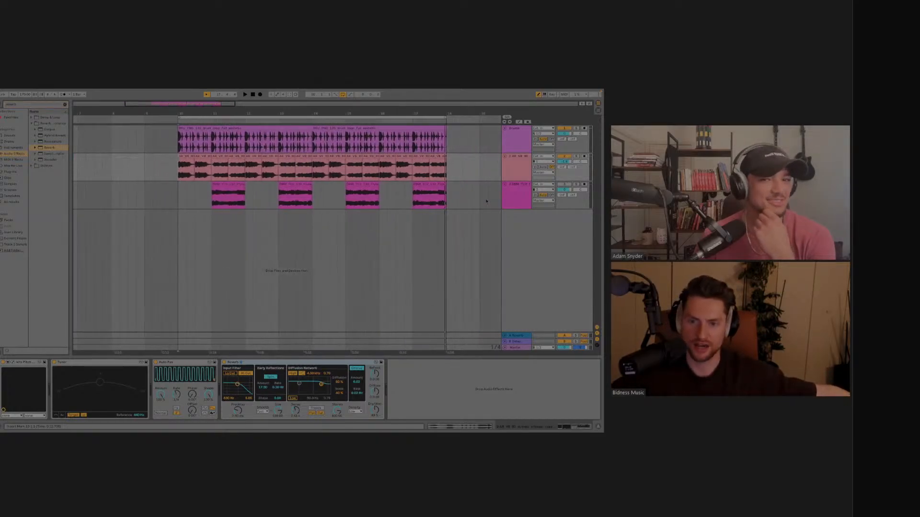
pyautogui.click(373, 268)
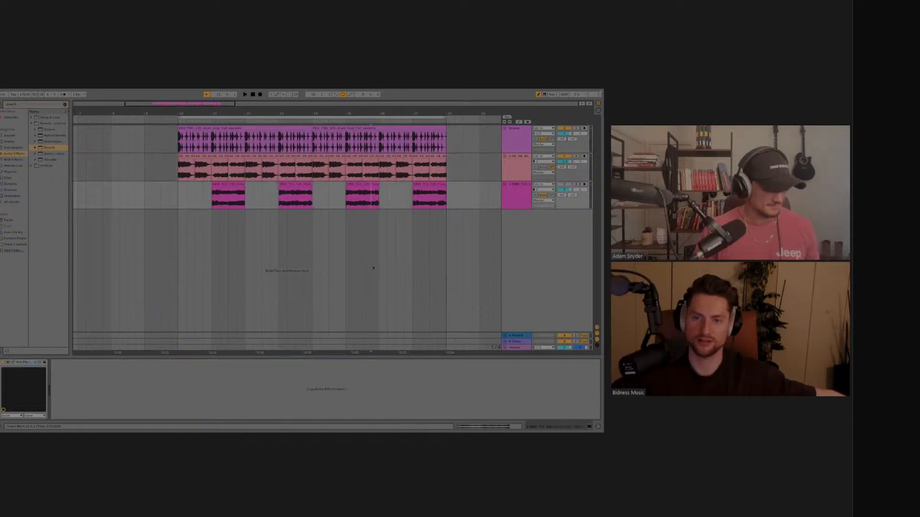
pyautogui.press('super+s')
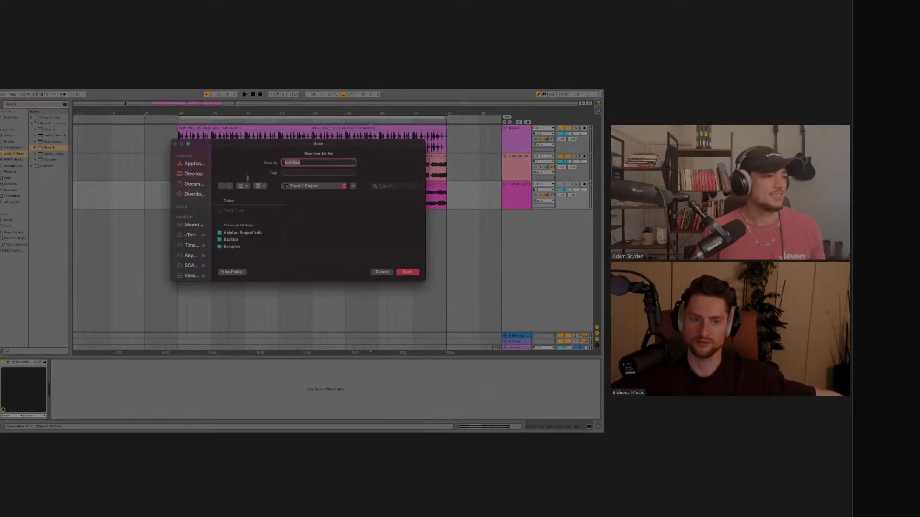
pyautogui.click(193, 194)
pyautogui.click(193, 184)
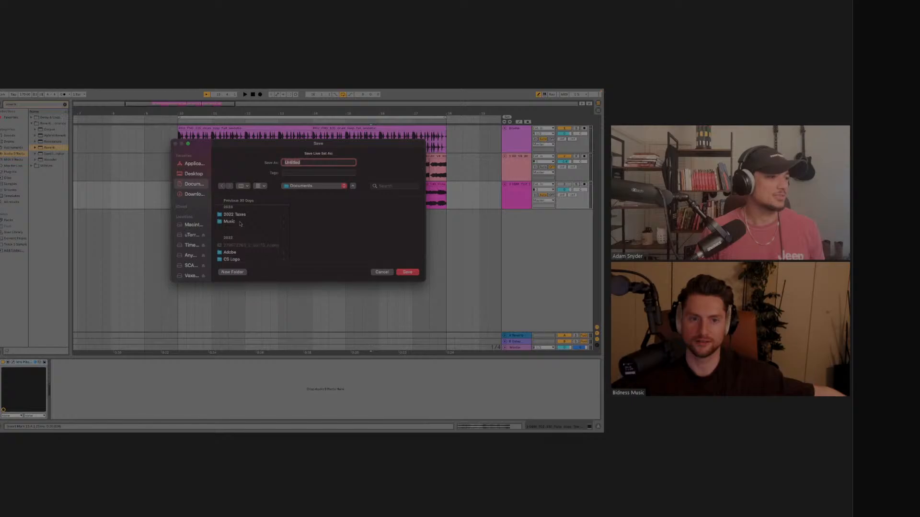
pyautogui.click(240, 222)
pyautogui.scroll(-2, 330, 232)
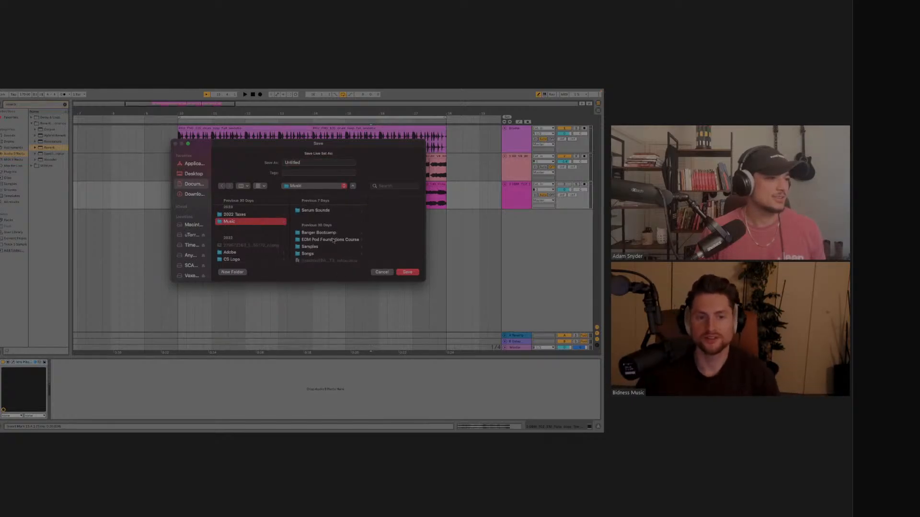
# Name the Live set "1/28/2024 Stream Idea".
pyautogui.moveTo(305, 163); pyautogui.dragTo(280, 160)
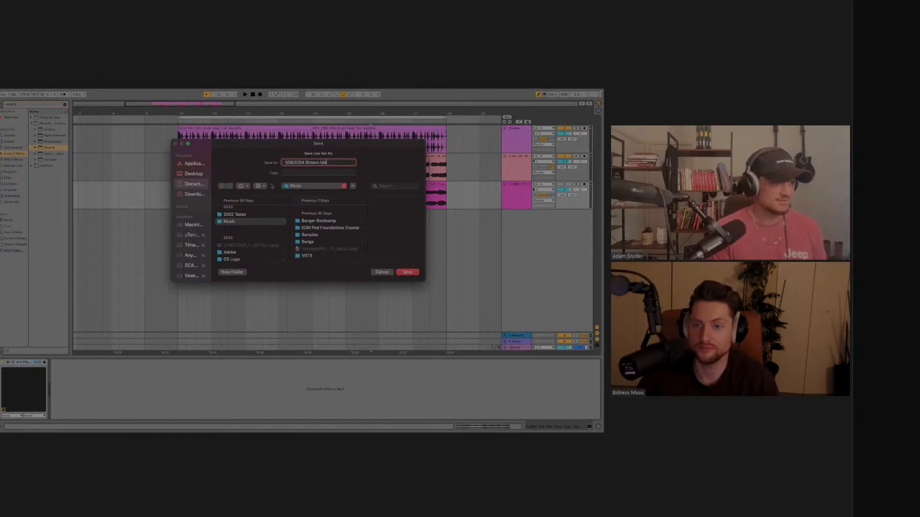
pyautogui.scroll(-2, 311, 232)
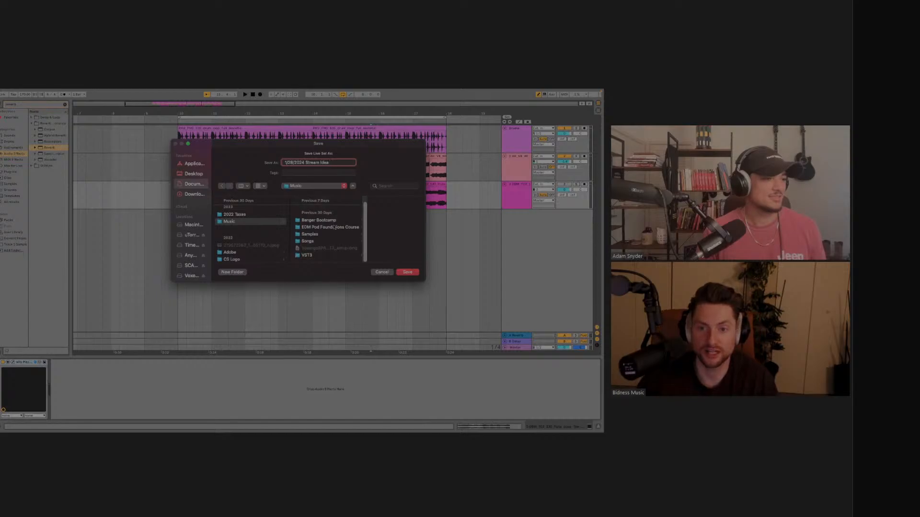
pyautogui.scroll(-2, 318, 262)
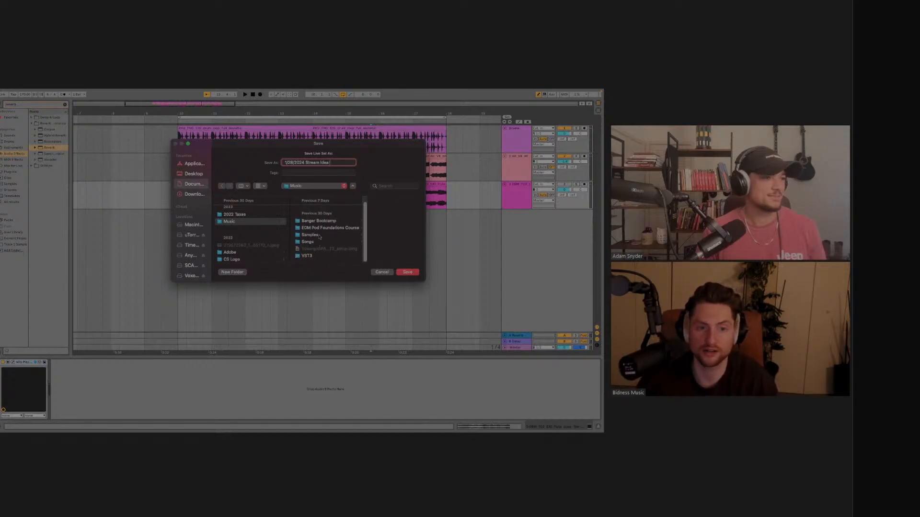
# Create a folder named Streams inside the Music folder and select it as the save location.
pyautogui.click(233, 272)
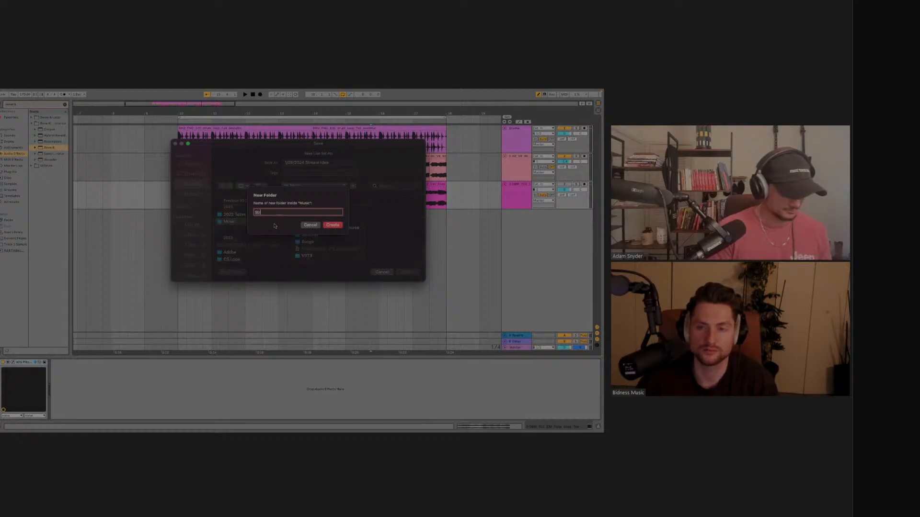
pyautogui.write('Stream')
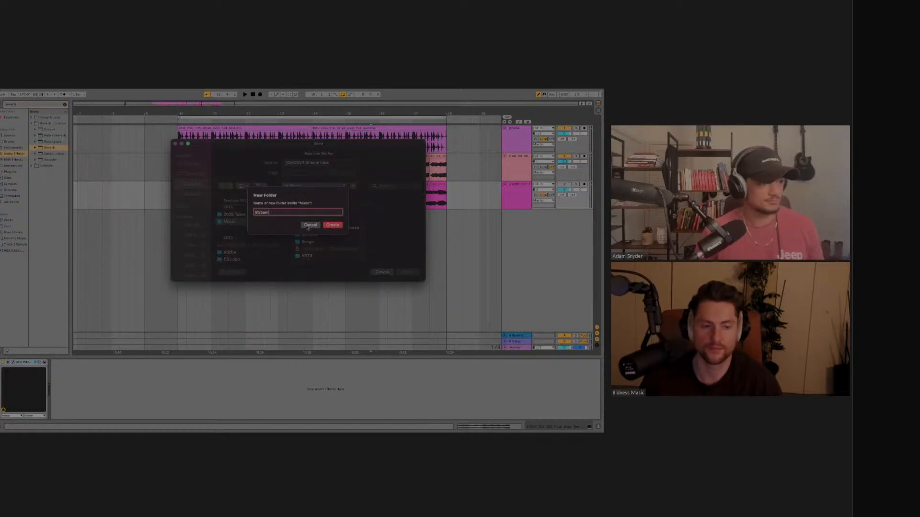
pyautogui.write('s')
pyautogui.click(333, 225)
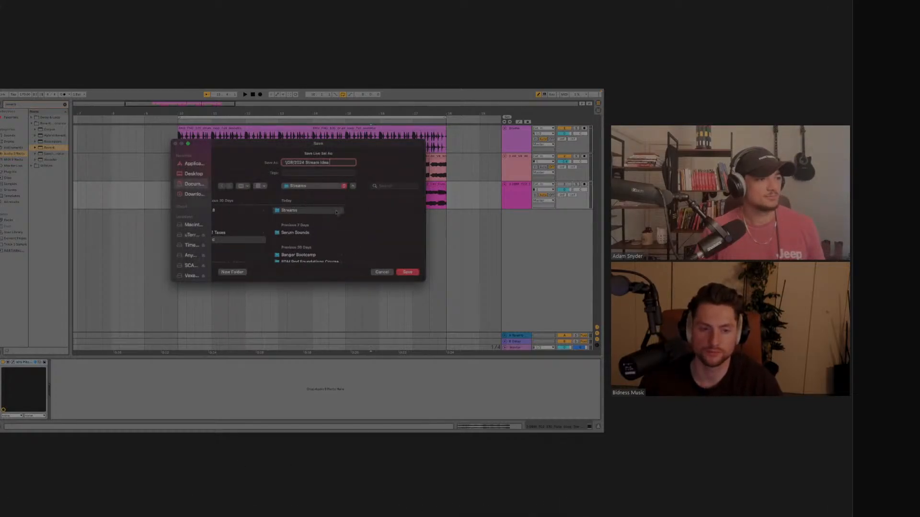
pyautogui.click(315, 212)
# Switch to Bitwig Studio, move its window aside so the Live set is uncovered, and start saving its project.
pyautogui.click(240, 514)
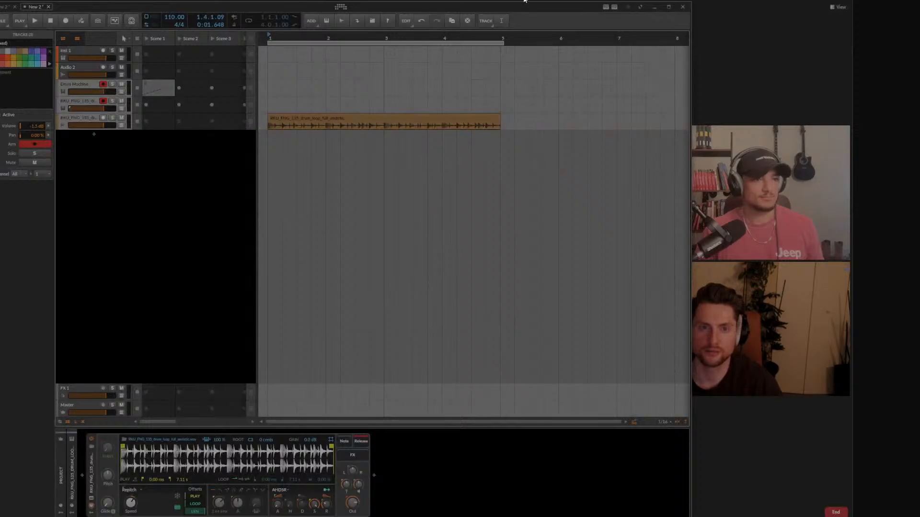
pyautogui.moveTo(527, 6); pyautogui.dragTo(919, 20)
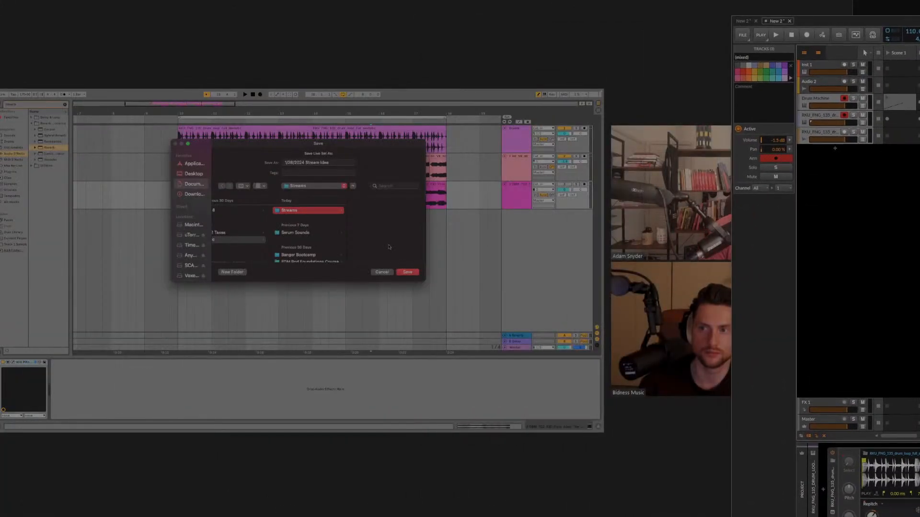
pyautogui.hotkey('ctrl', 's')
# Save the Live set in a new Ideas folder inside Streams and delete the temporary project.
pyautogui.click(233, 272)
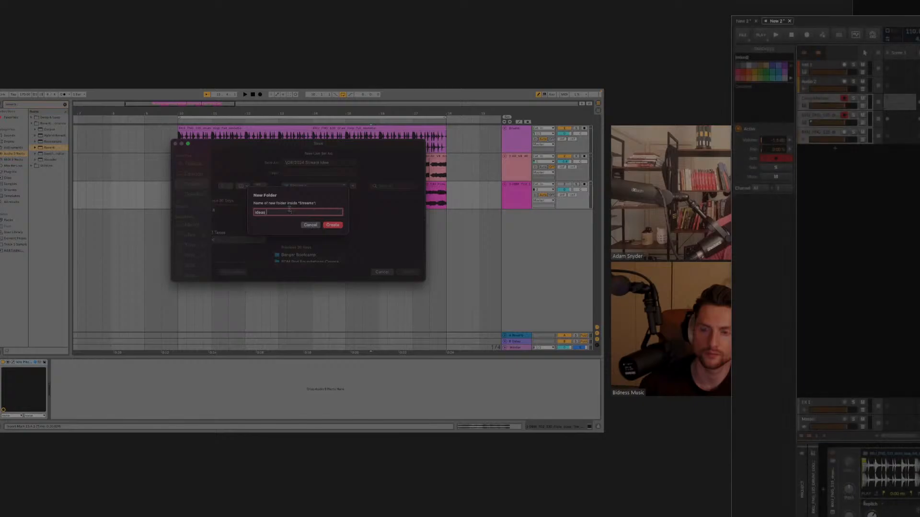
pyautogui.click(333, 225)
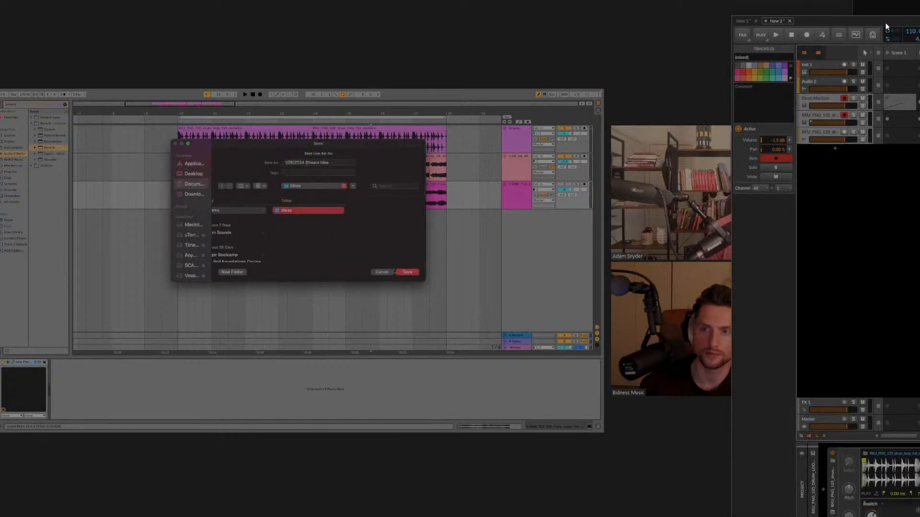
pyautogui.click(407, 272)
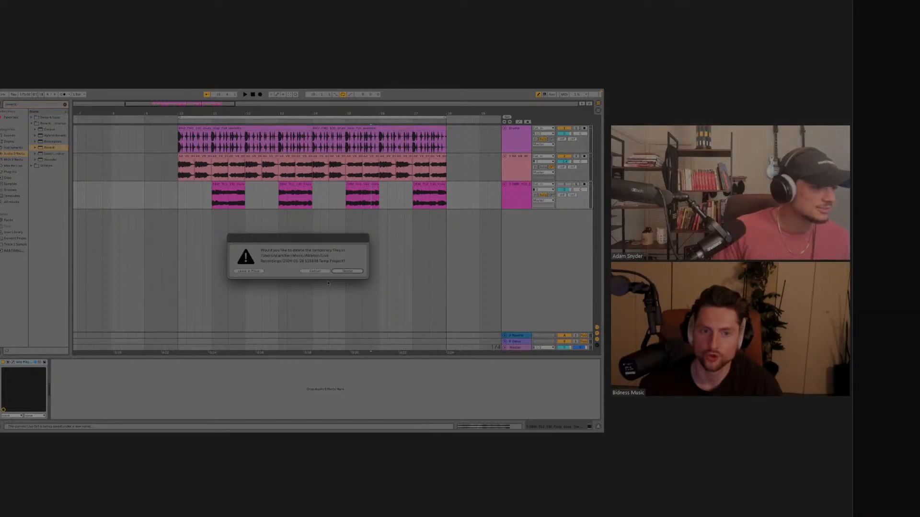
pyautogui.click(343, 272)
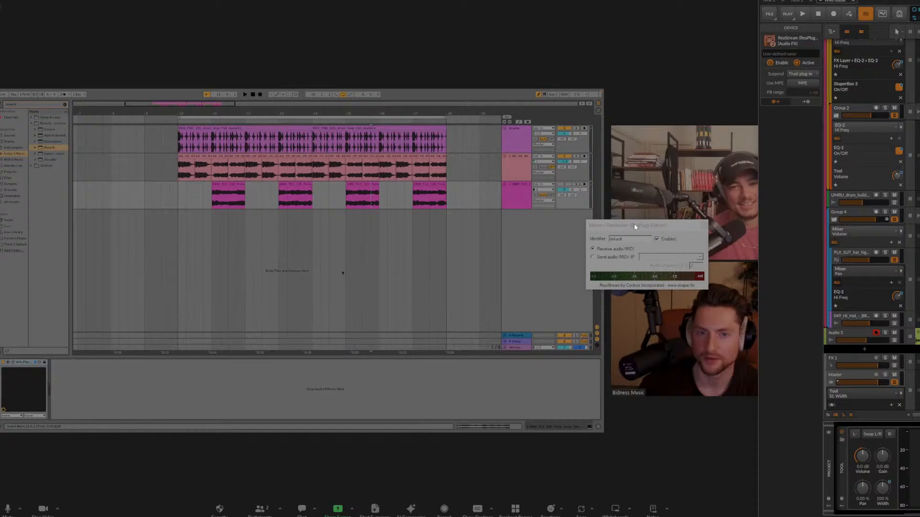
# Move the ReaStream window aside and share the entire screen with sound in the Zoom call.
pyautogui.moveTo(636, 227); pyautogui.dragTo(919, 230)
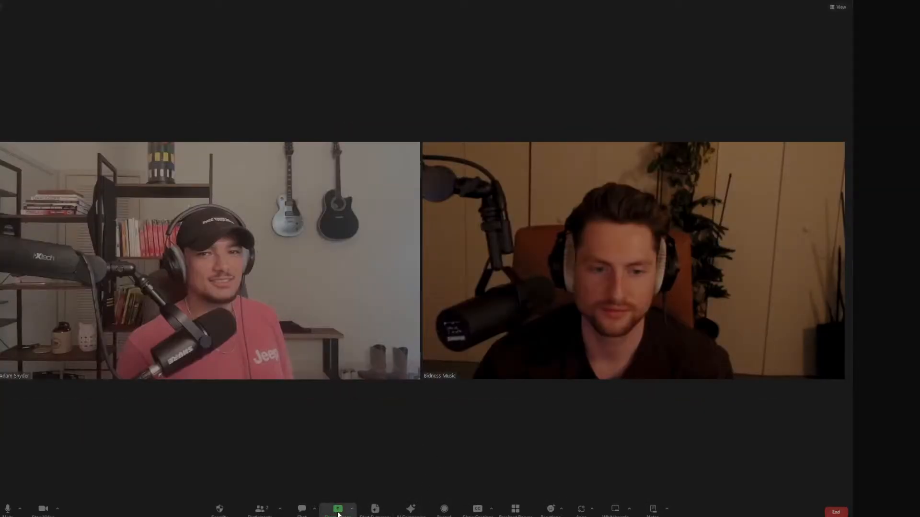
pyautogui.click(338, 509)
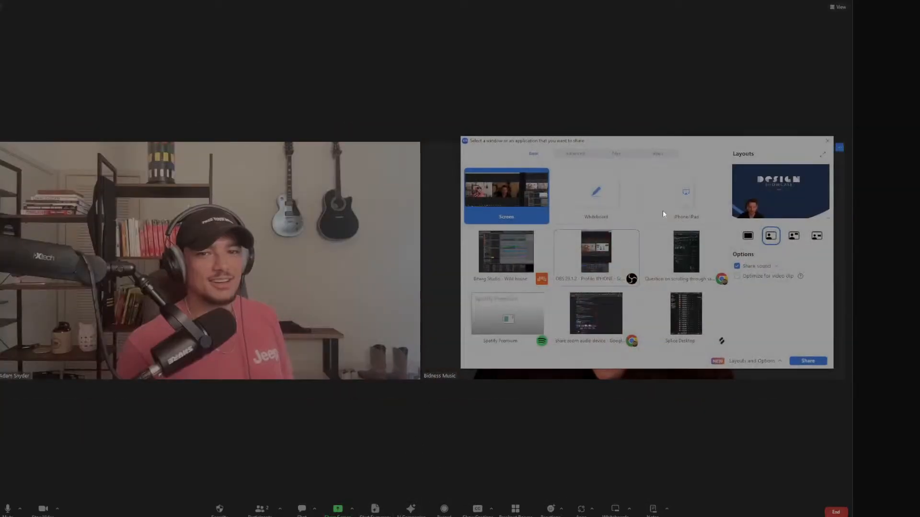
pyautogui.click(807, 360)
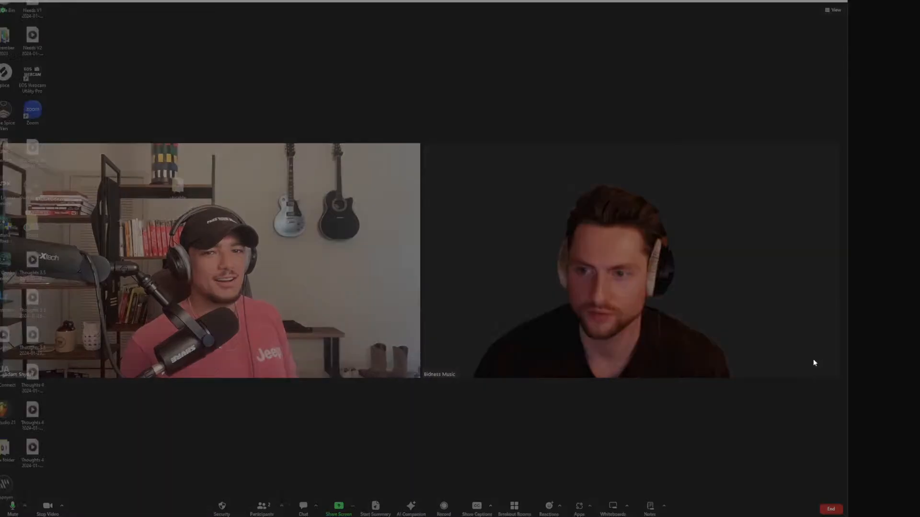
# Bring the Wild house project in Bitwig Studio into view and switch the Zoom share to its window.
pyautogui.moveTo(919, 264); pyautogui.dragTo(104, 13)
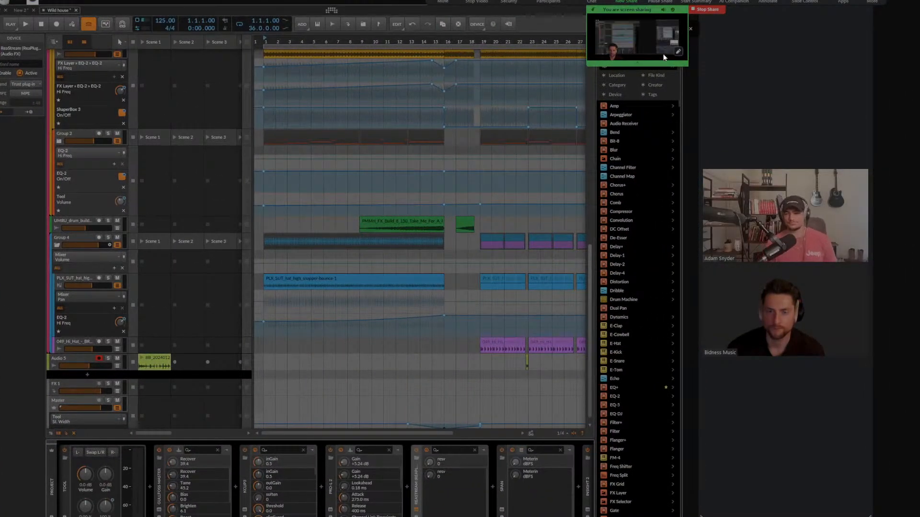
pyautogui.click(626, 2)
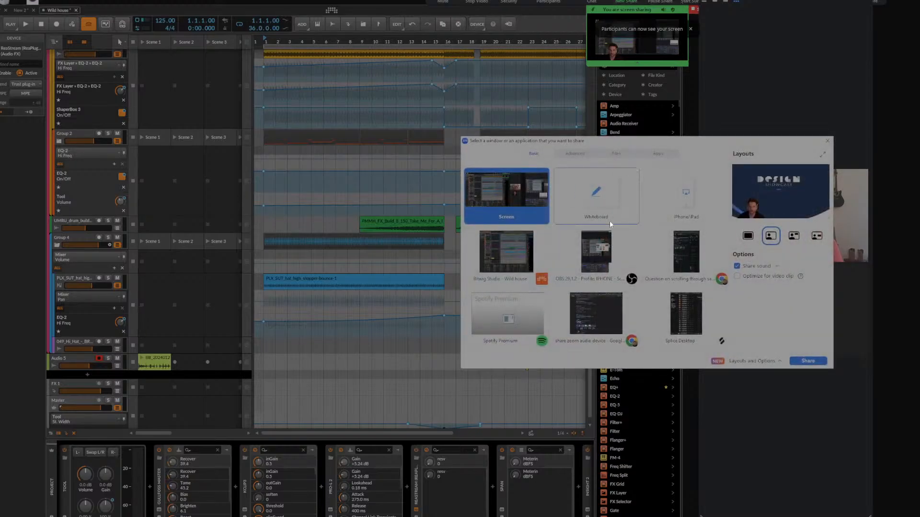
pyautogui.click(507, 257)
pyautogui.click(808, 361)
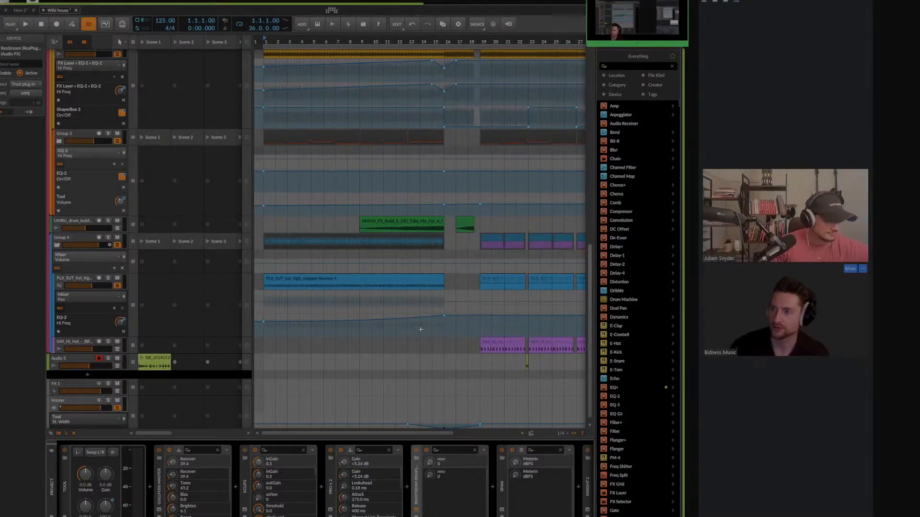
# Enlarge the call's video panel and collapse the Bitwig Studio browser to widen the arrangement.
pyautogui.moveTo(872, 365); pyautogui.dragTo(919, 365)
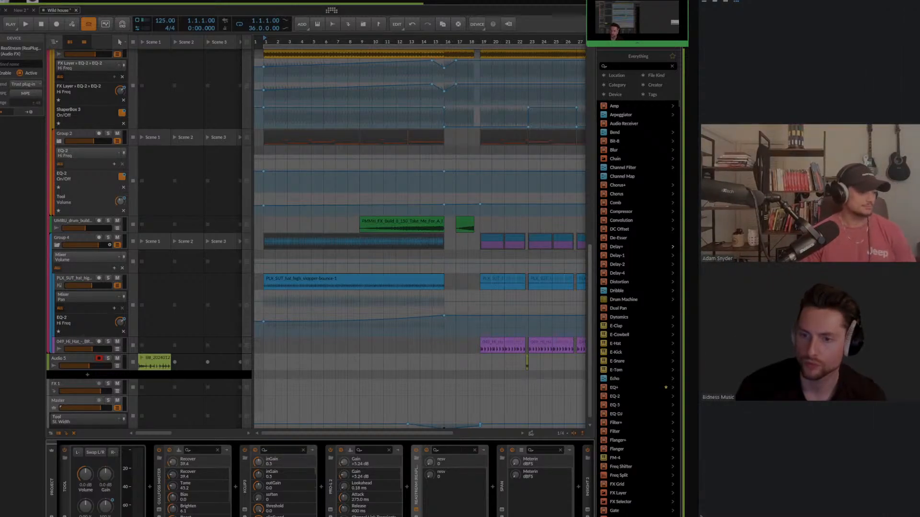
pyautogui.moveTo(595, 287); pyautogui.dragTo(786, 279)
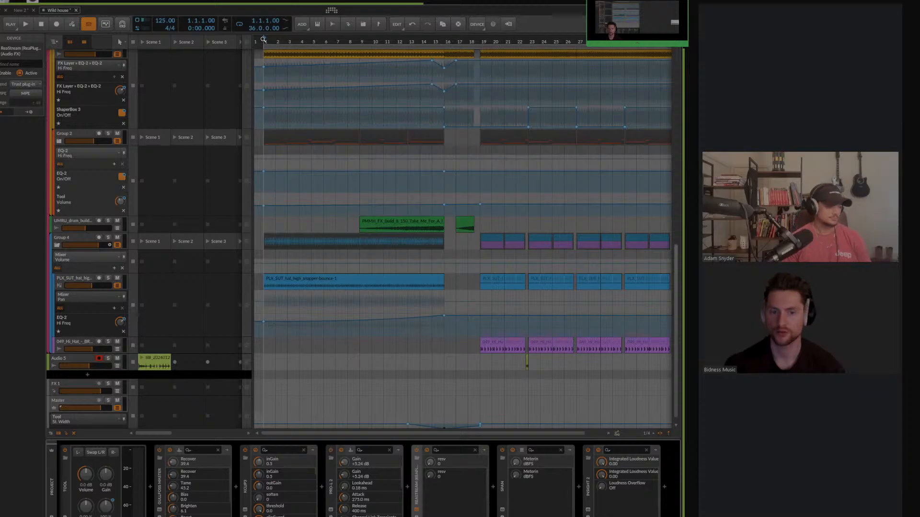
# Play short passages from the start of the Wild house project to test the audio shared with the call.
pyautogui.press('space')
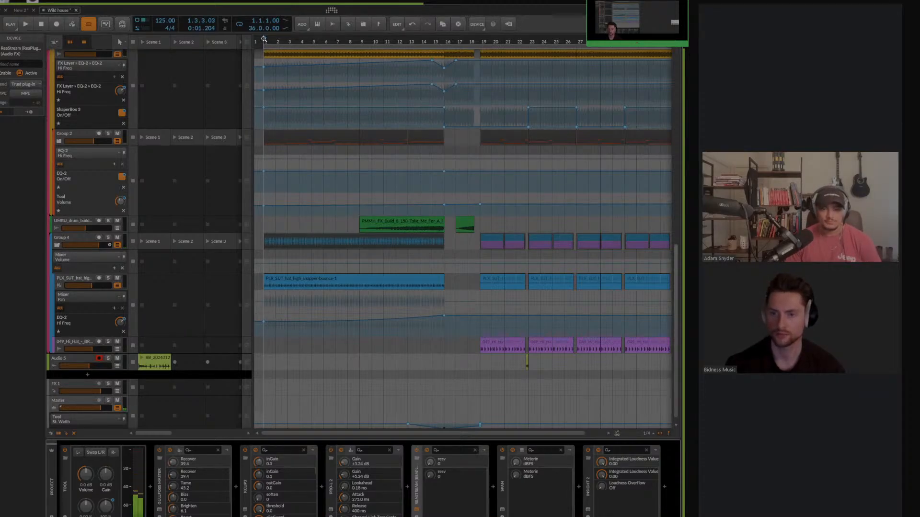
pyautogui.press('space')
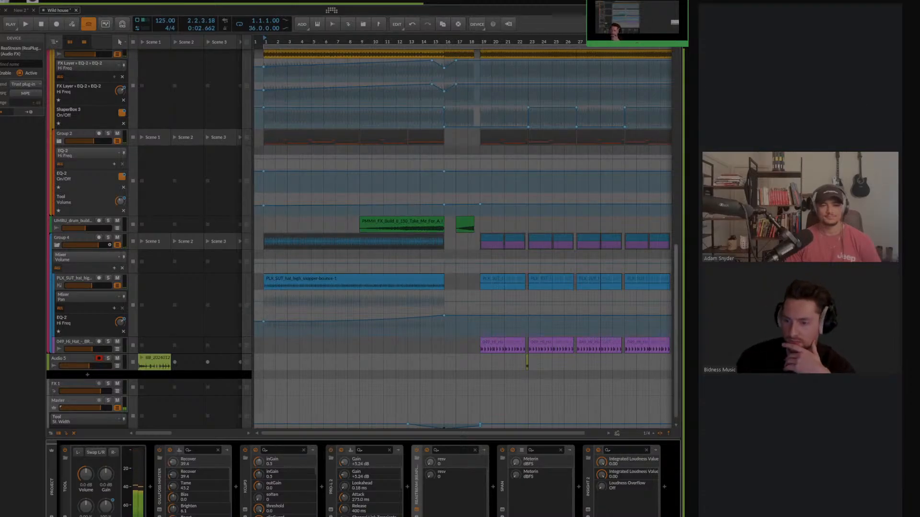
pyautogui.press('space')
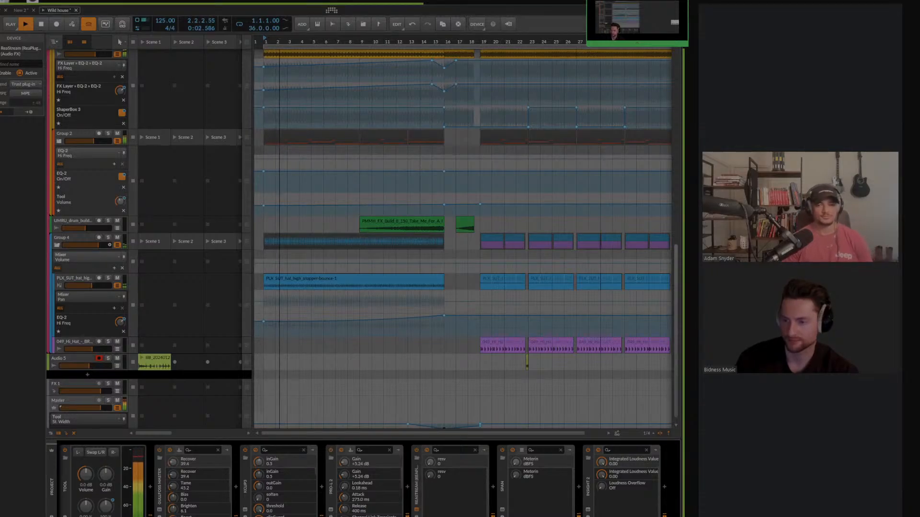
pyautogui.press('space')
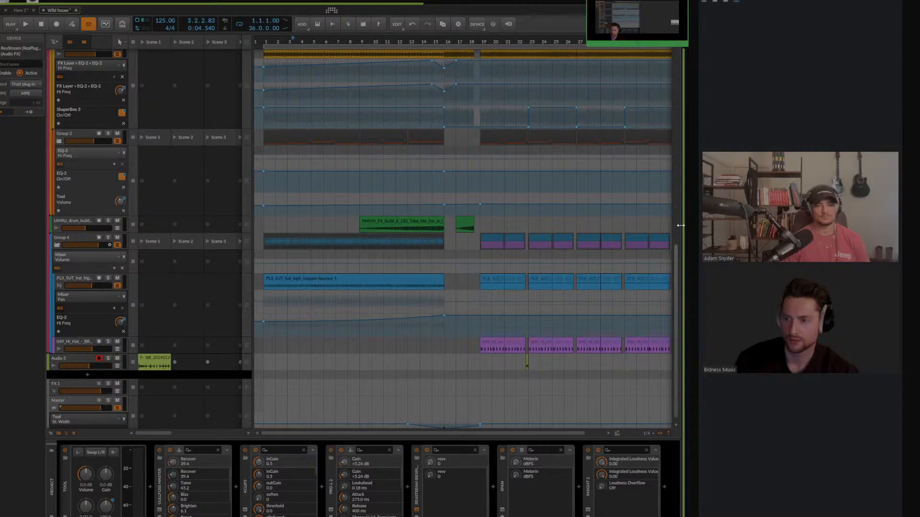
pyautogui.doubleClick(265, 40)
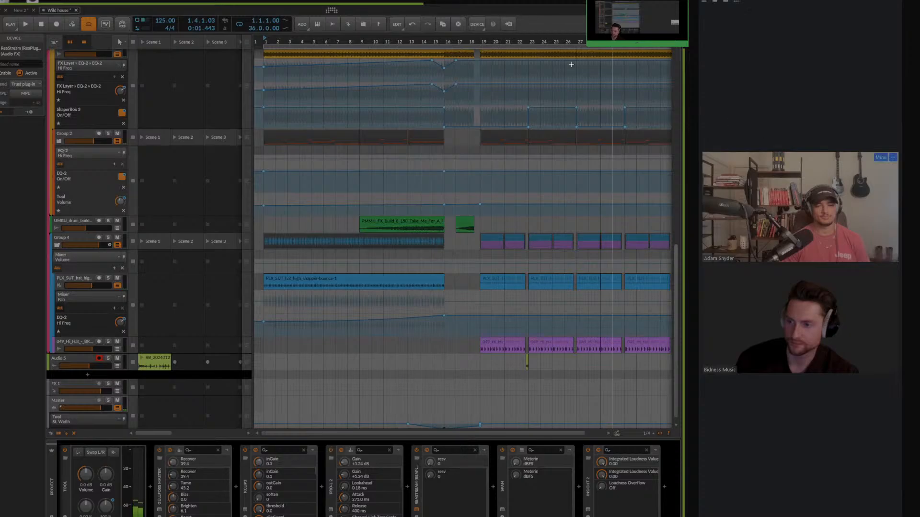
# Play the Wild house arrangement from bar 1 for the call, with the timeline zoomed in and following the playhead.
pyautogui.doubleClick(260, 39)
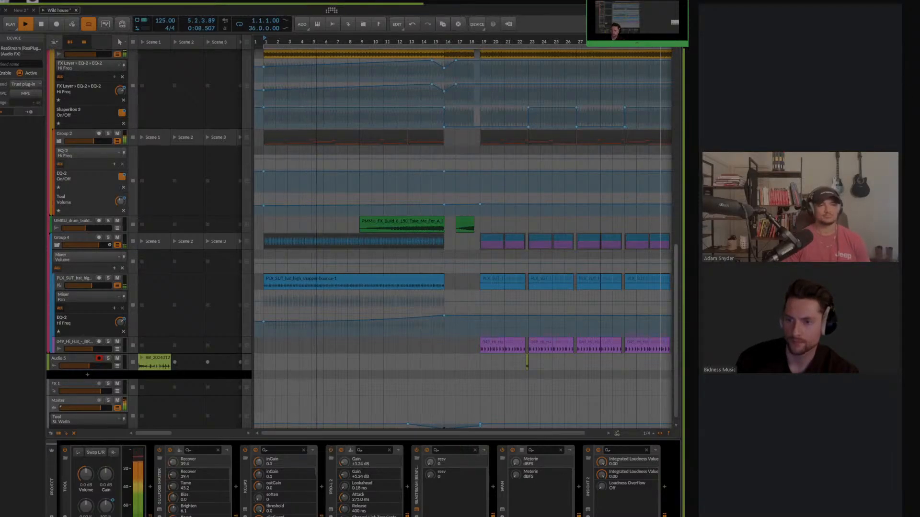
pyautogui.moveTo(900, 297); pyautogui.dragTo(918, 297)
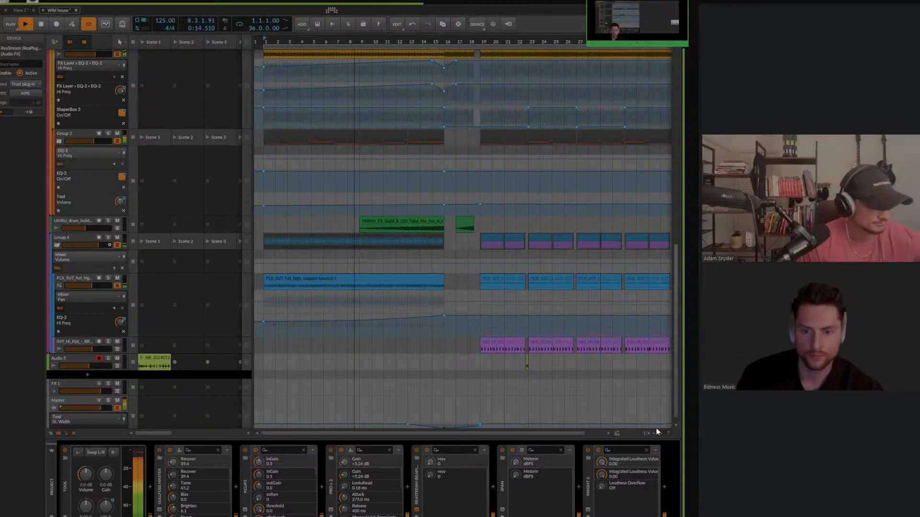
pyautogui.moveTo(278, 38); pyautogui.dragTo(269, 38)
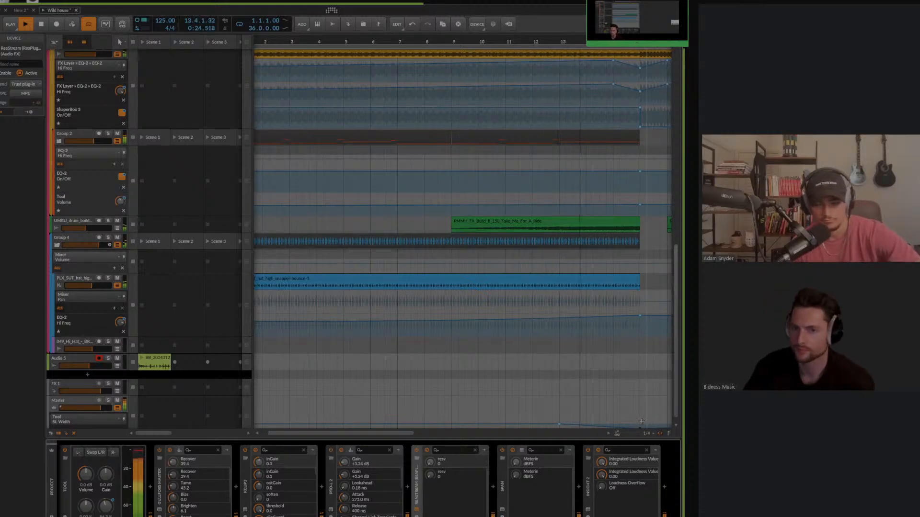
pyautogui.click(669, 433)
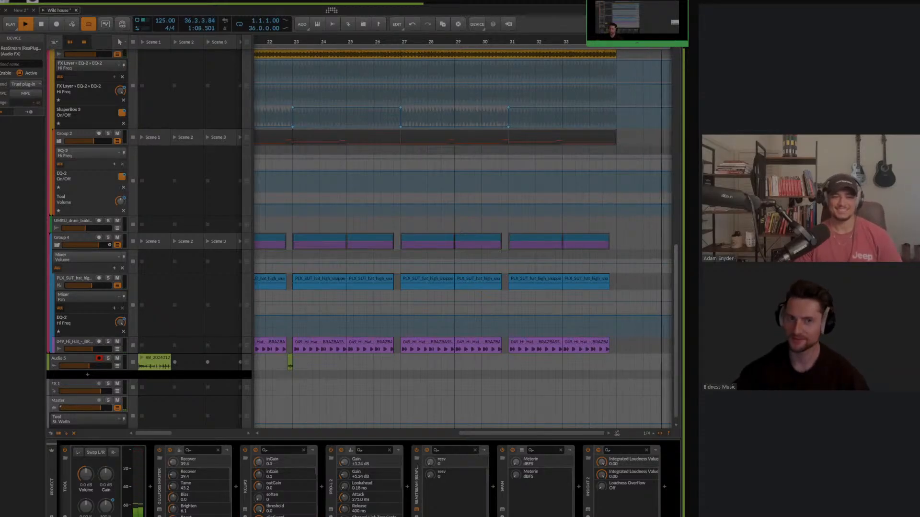
pyautogui.moveTo(505, 43); pyautogui.dragTo(531, 41)
pyautogui.press('space')
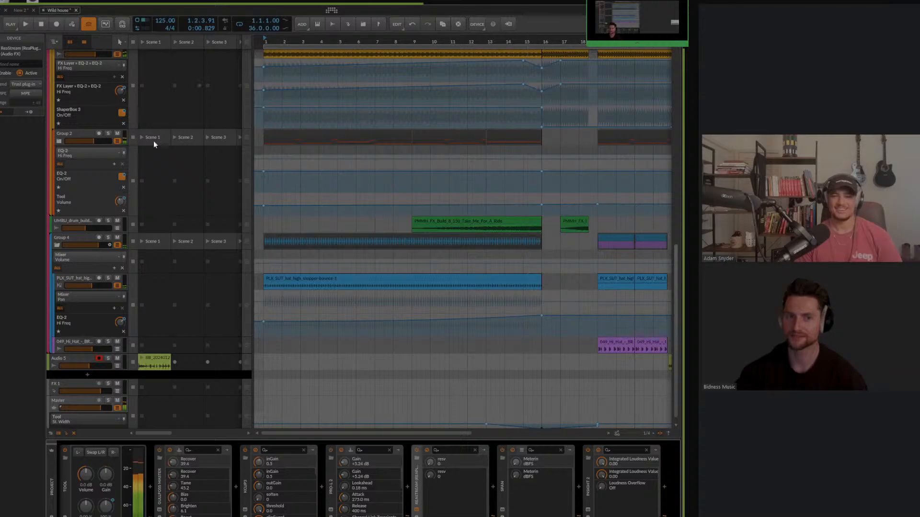